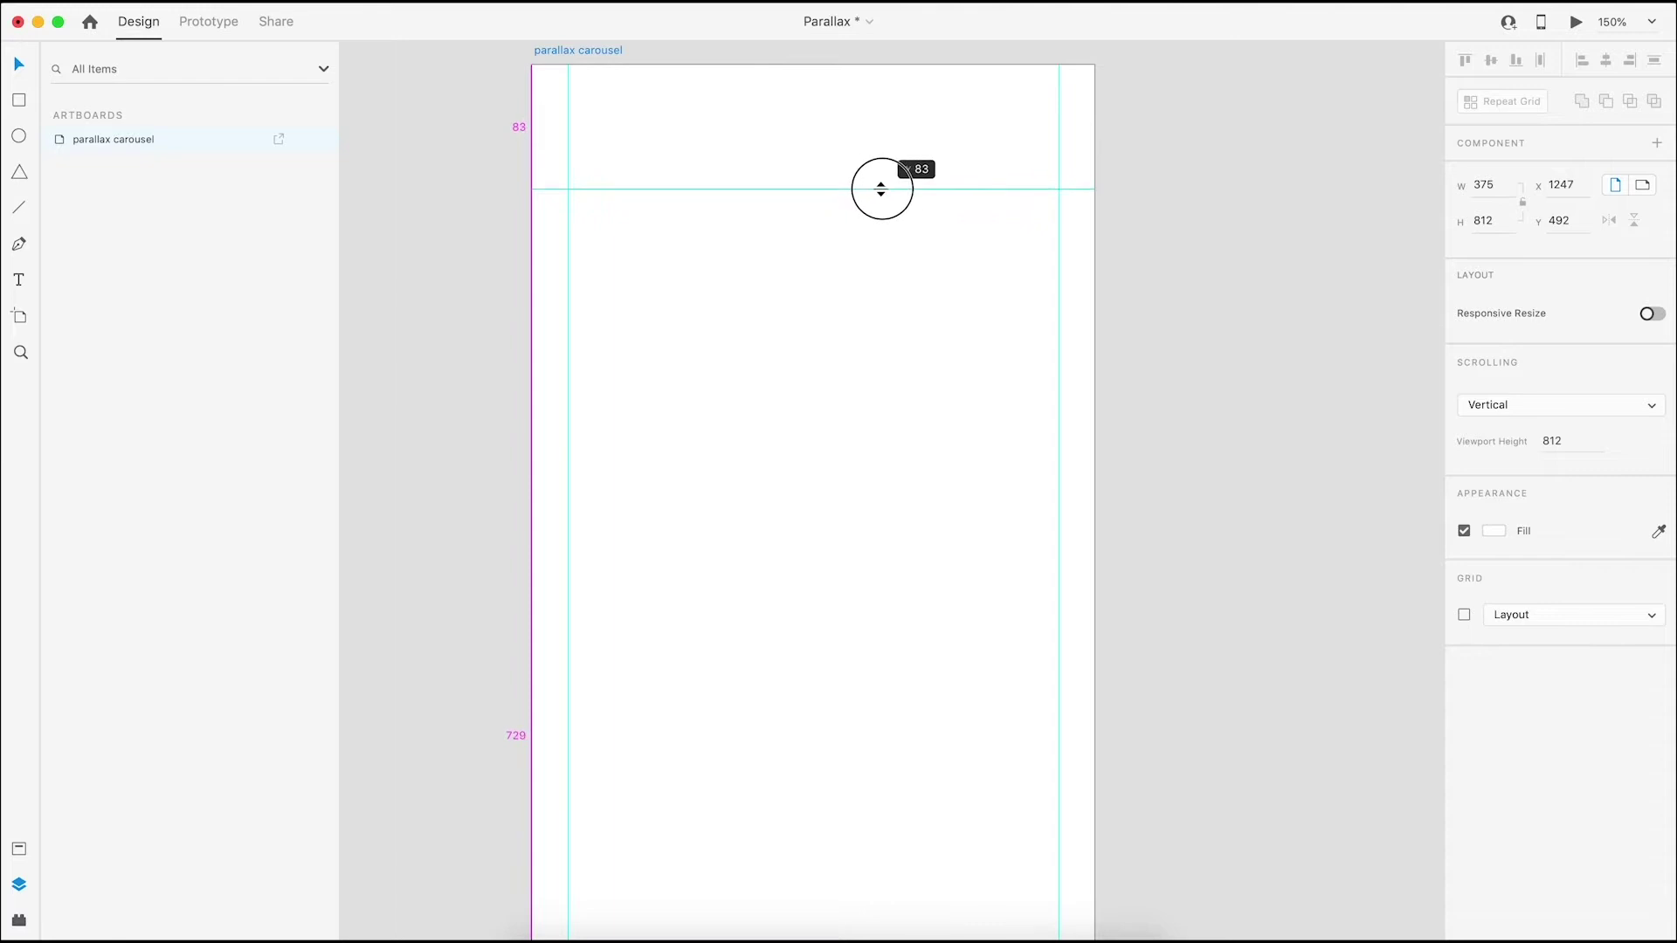
Add a second horizontal guide near the bottom edge of the parallax carousel artboard
{"action": "left_click", "coordinate": [1117, 218]}
{"action": "key", "text": "super+minus"}
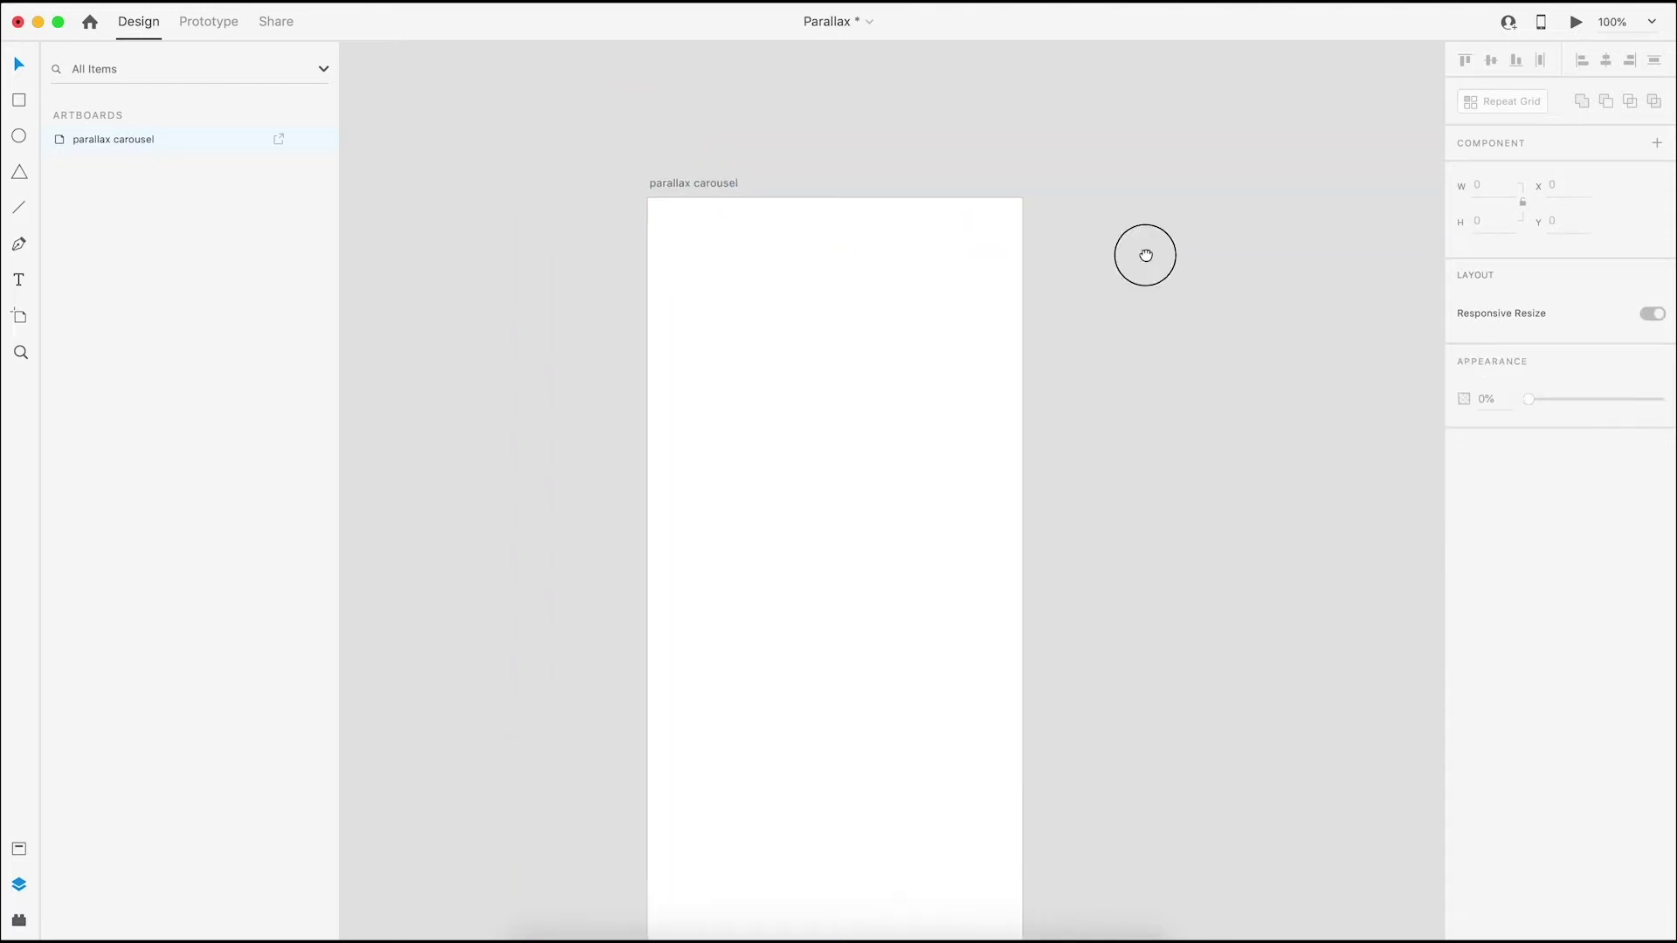
{"action": "scroll", "coordinate": [801, 112], "scroll_direction": "down", "scroll_amount": 5}
{"action": "scroll", "coordinate": [802, 100], "scroll_direction": "up", "scroll_amount": 2}
{"action": "left_click_drag", "start_coordinate": [763, 87], "coordinate": [783, 849]}
{"action": "left_click_drag", "start_coordinate": [1097, 456], "coordinate": [1106, 505]}
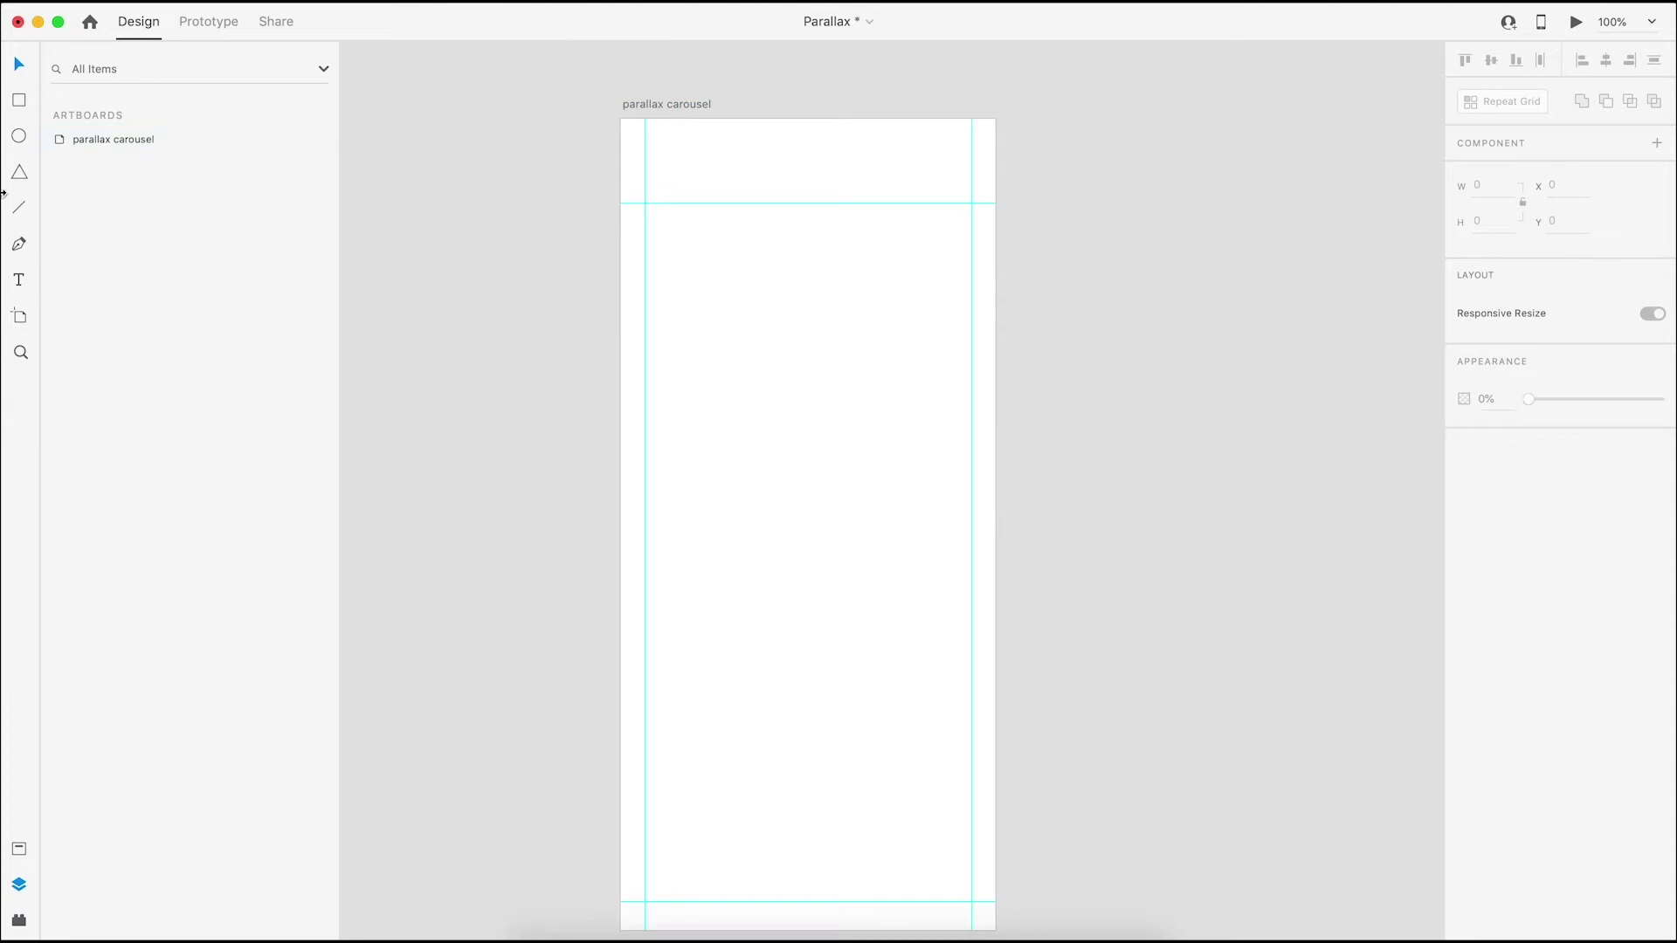
Add a point text reading "Dream Destination" in the upper part of the artboard
{"action": "left_click", "coordinate": [684, 276]}
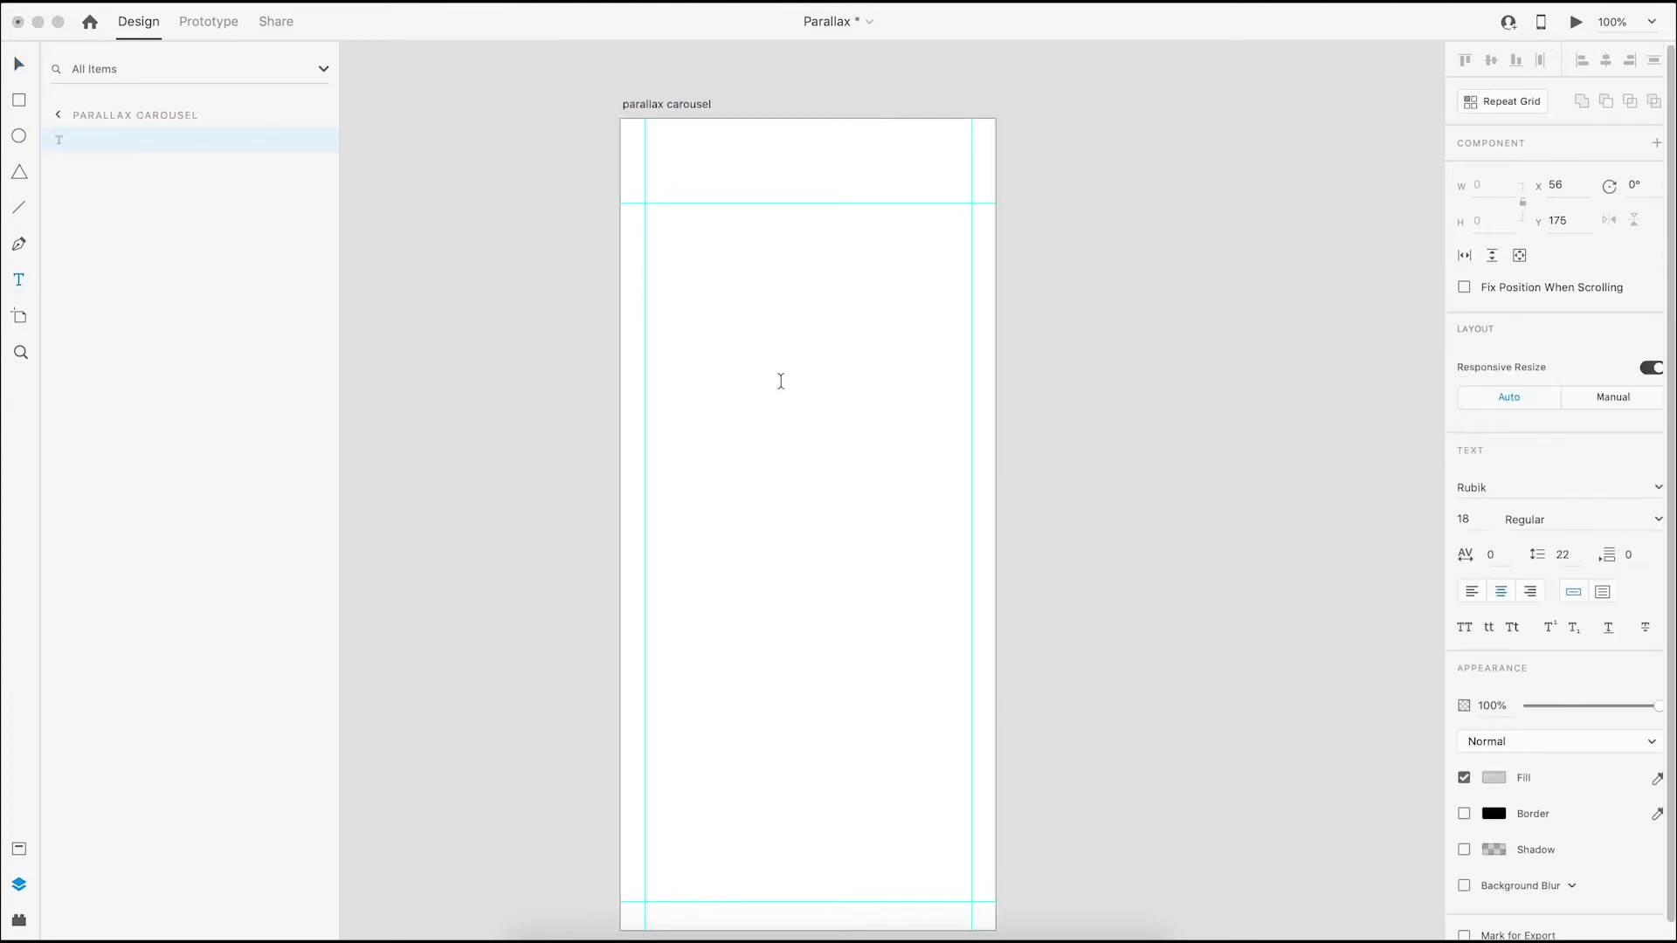
{"action": "type", "text": "Drem De"}
{"action": "key", "text": "BackSpace"}
{"action": "key", "text": "BackSpace"}
{"action": "type", "text": "Destination"}
{"action": "key", "text": "Escape"}
{"action": "left_click", "coordinate": [57, 115]}
Set the "Dream Destination" heading's font size to 36 and move it just below the upper guide, at about Y 84
{"action": "left_click", "coordinate": [768, 271]}
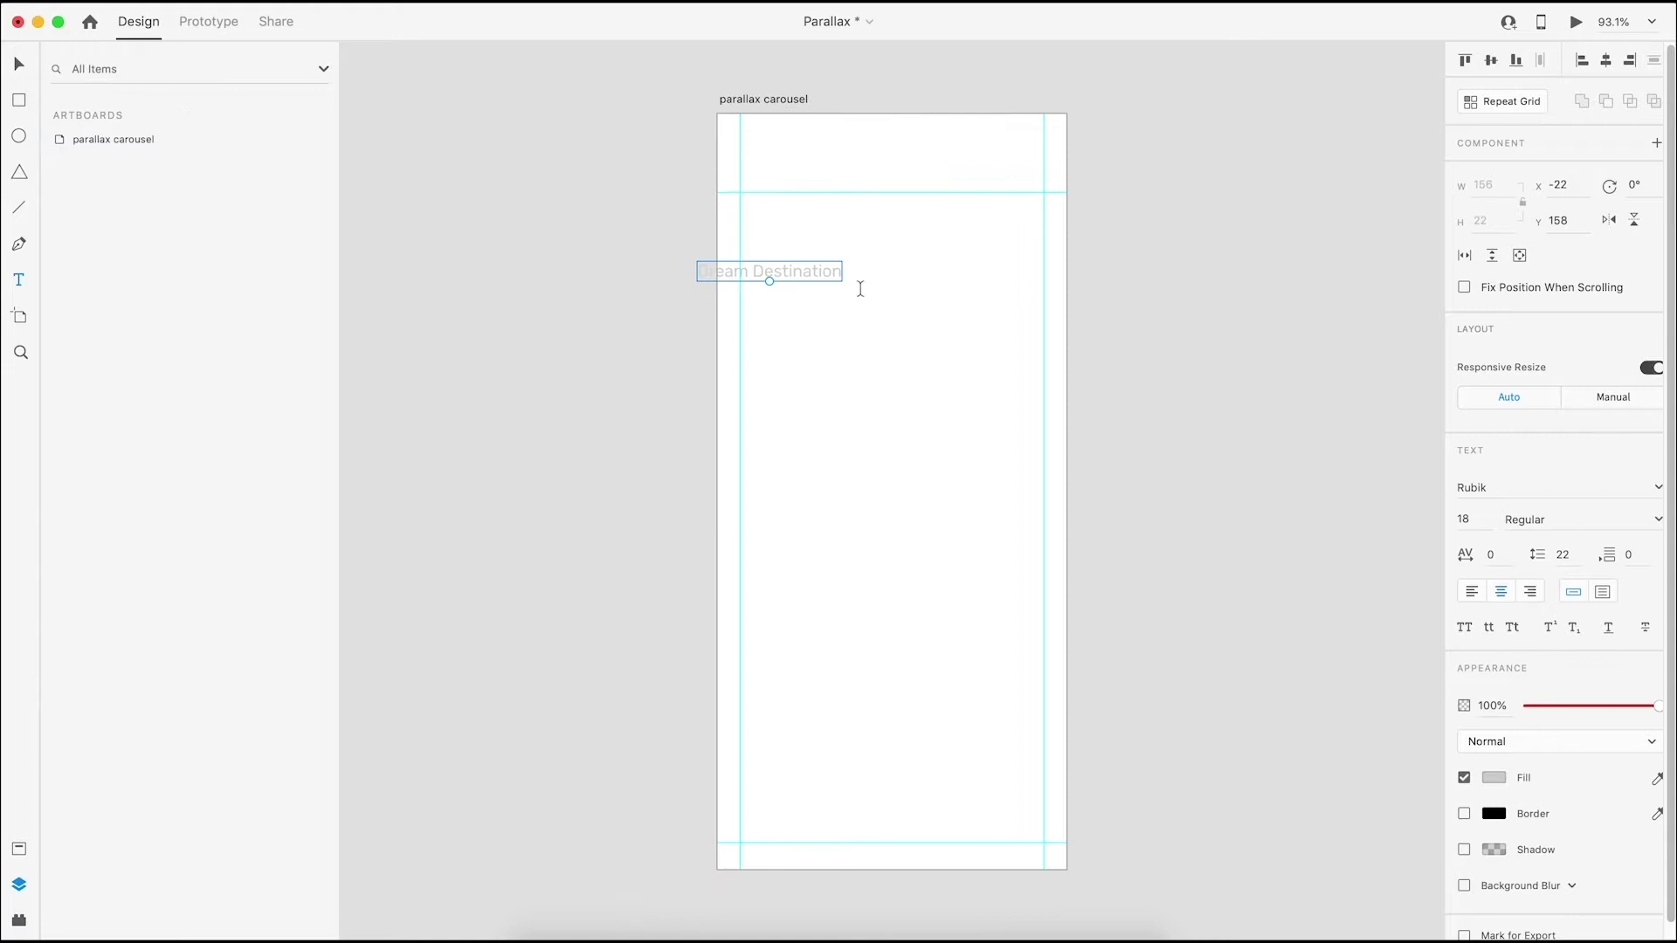
{"action": "left_click", "coordinate": [18, 64]}
{"action": "left_click", "coordinate": [1460, 519]}
{"action": "type", "text": "36"}
{"action": "key", "text": "Return"}
{"action": "left_click_drag", "start_coordinate": [886, 269], "coordinate": [954, 218]}
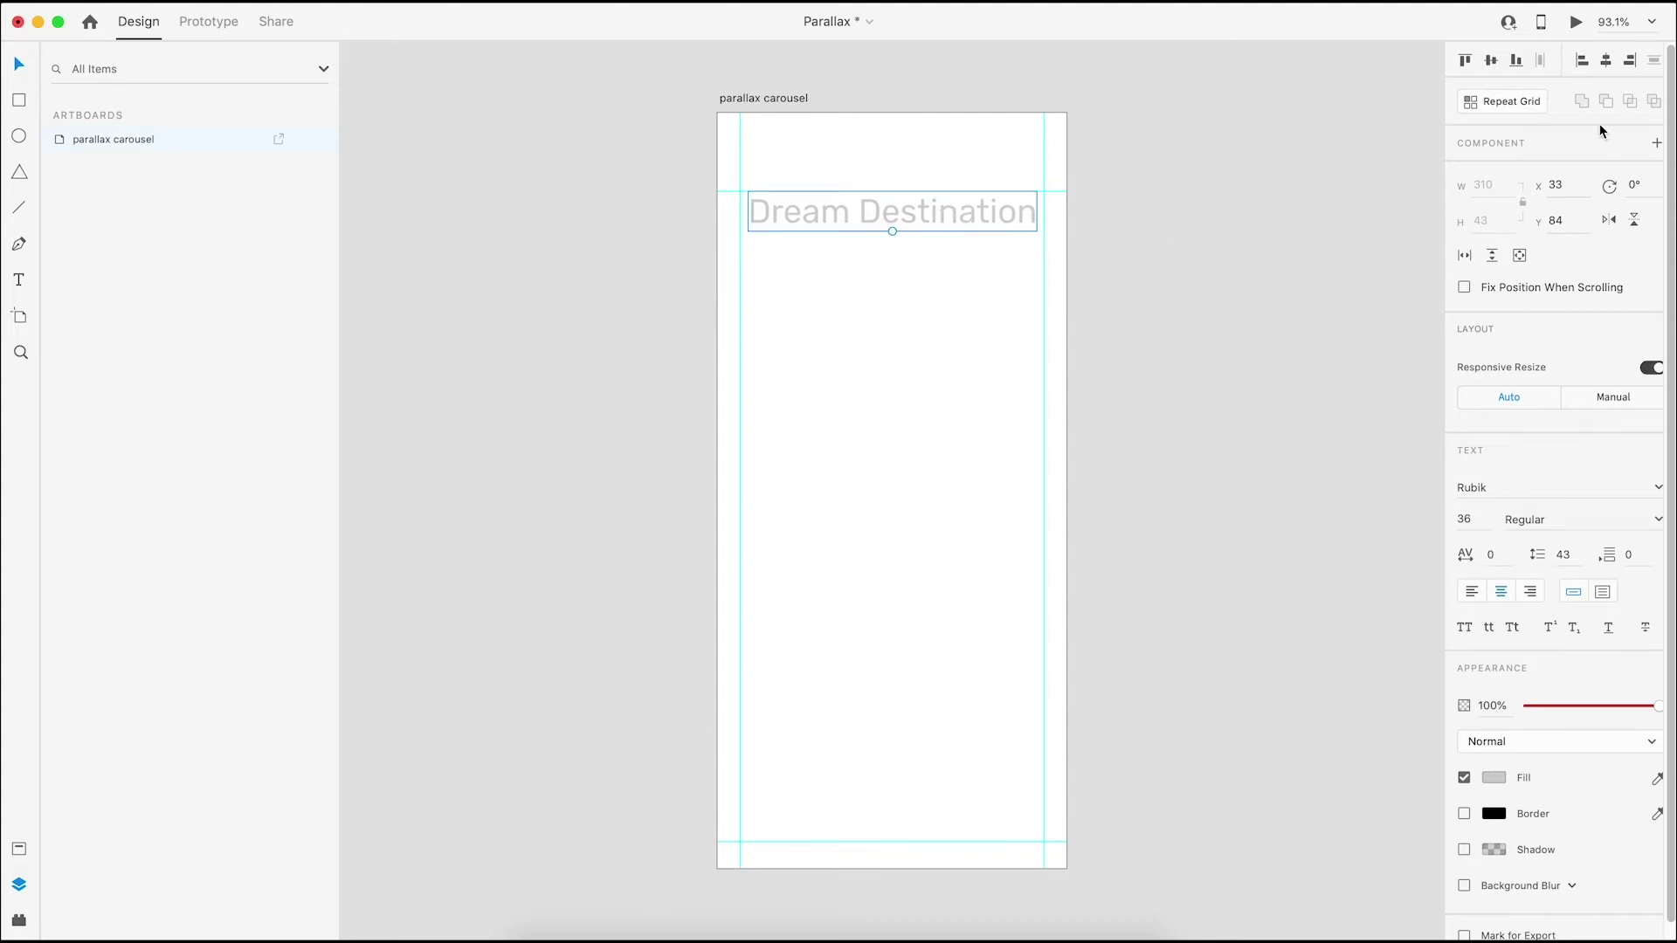
Change the heading's fill to dark blue, #2854A8
{"action": "left_click", "coordinate": [1494, 777]}
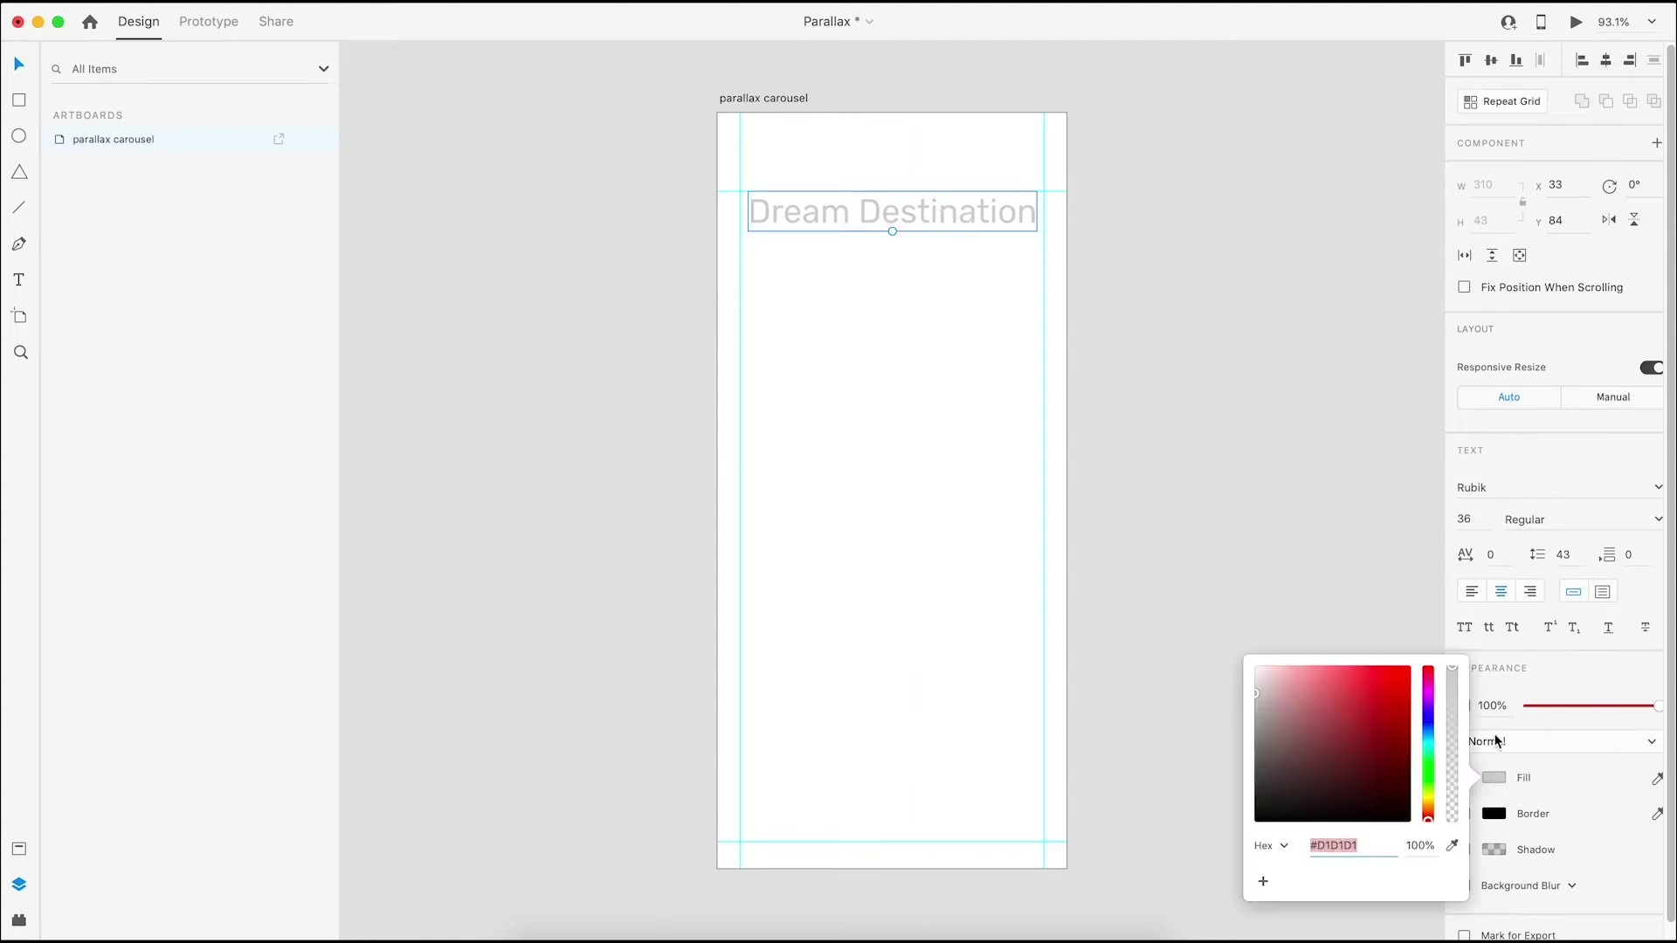
{"action": "left_click", "coordinate": [1428, 722]}
{"action": "left_click_drag", "start_coordinate": [1377, 708], "coordinate": [1371, 667]}
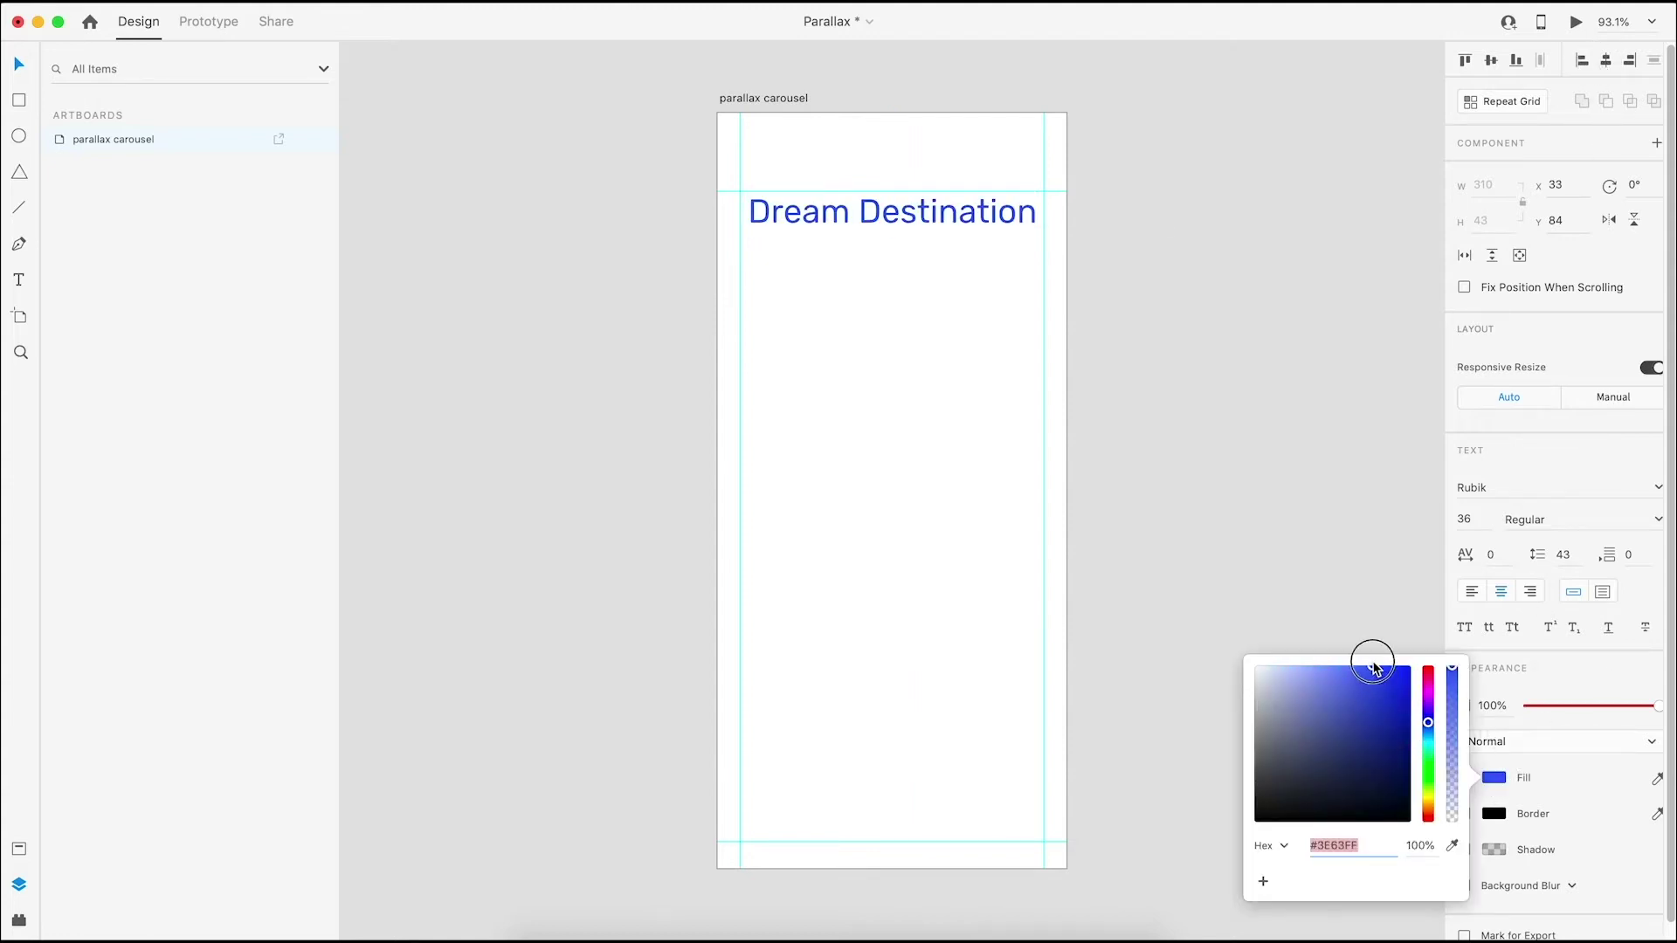
{"action": "mouse_move", "coordinate": [1429, 730]}
{"action": "left_mouse_down"}
{"action": "mouse_move", "coordinate": [1396, 667]}
{"action": "mouse_move", "coordinate": [1354, 643]}
{"action": "mouse_move", "coordinate": [1341, 696]}
{"action": "mouse_move", "coordinate": [1374, 715]}
{"action": "left_mouse_up"}
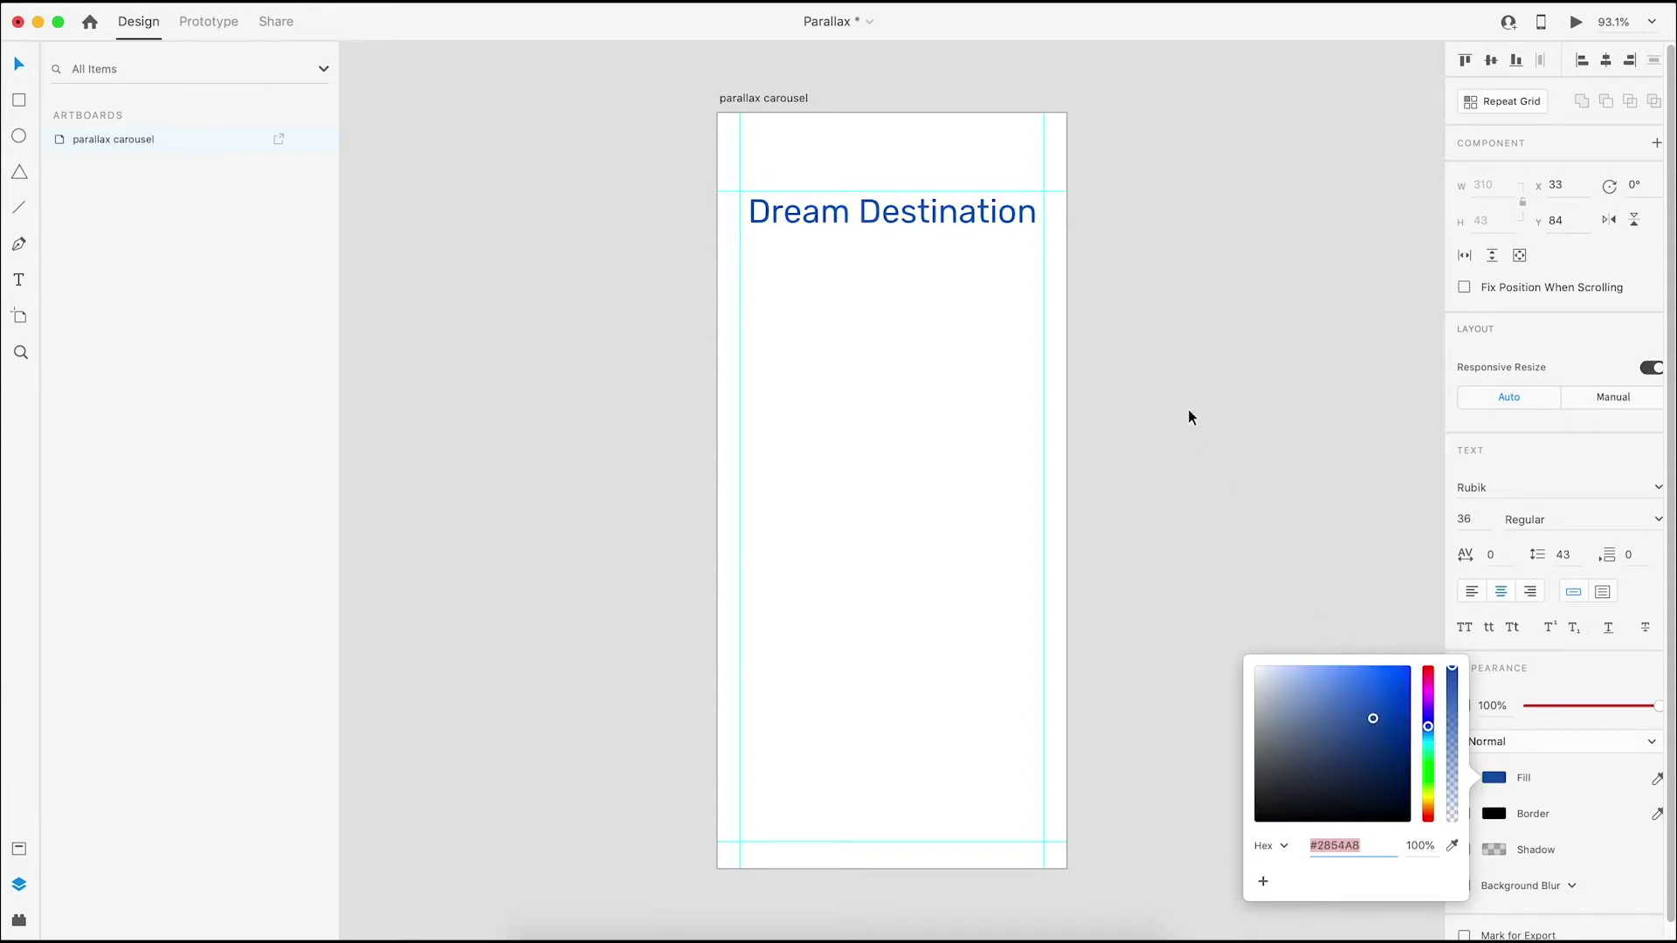
{"action": "left_click", "coordinate": [923, 210]}
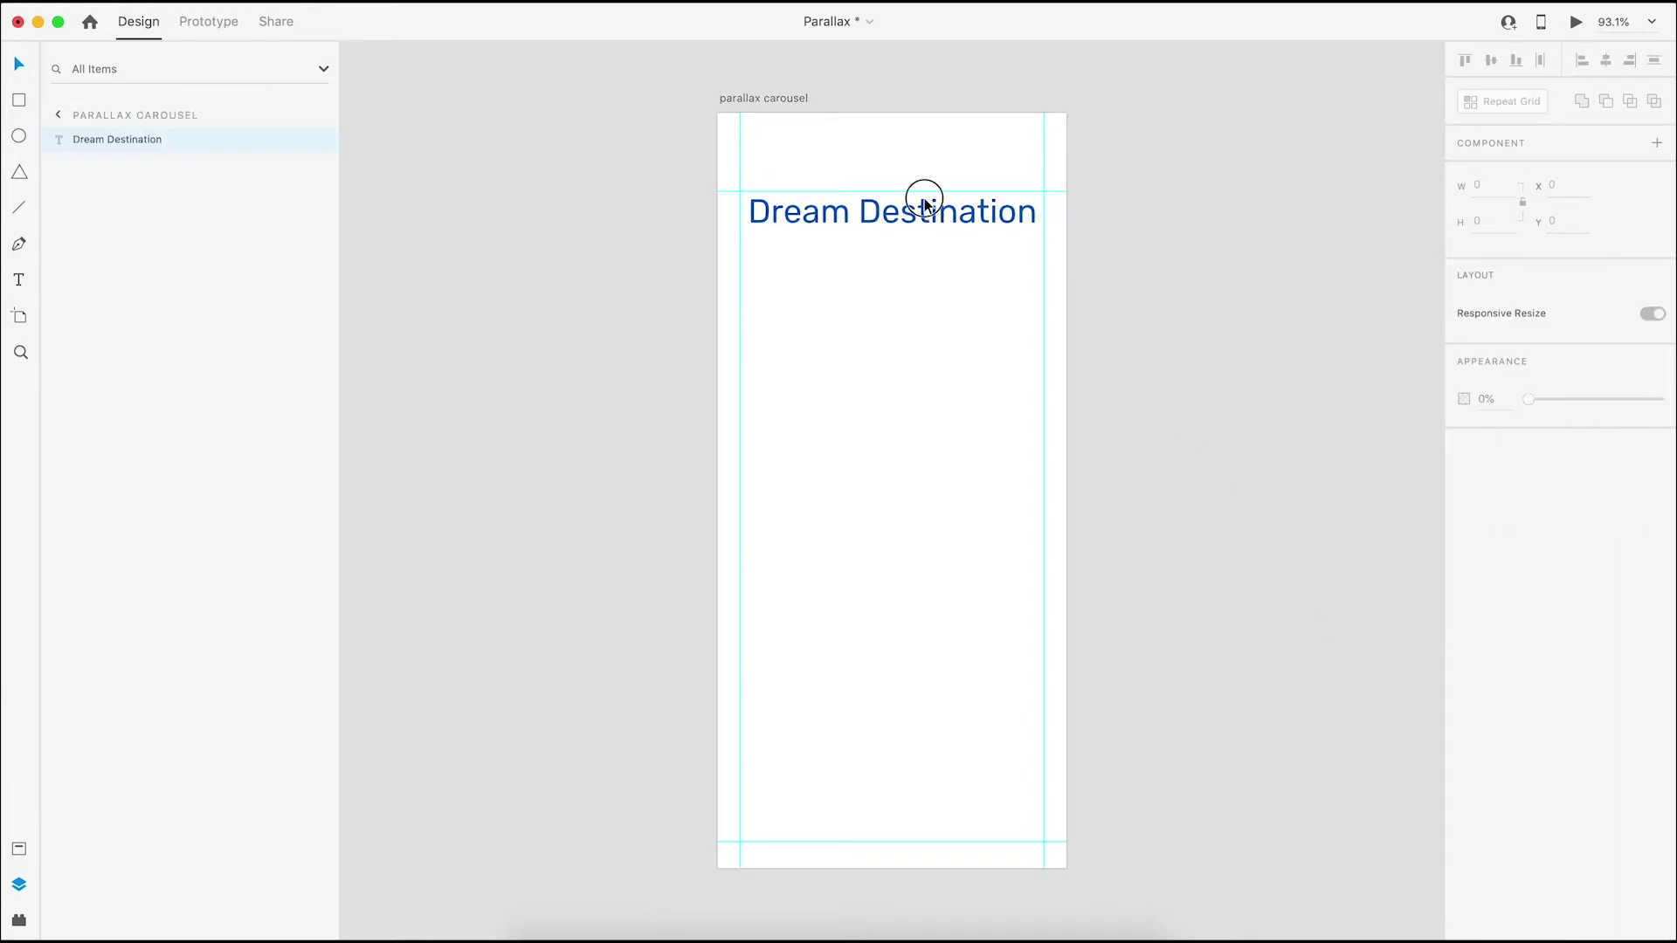
{"action": "left_click", "coordinate": [1217, 201]}
Make the heading a fixed-size text box 327 wide and centre it horizontally on the artboard
{"action": "left_click", "coordinate": [775, 214]}
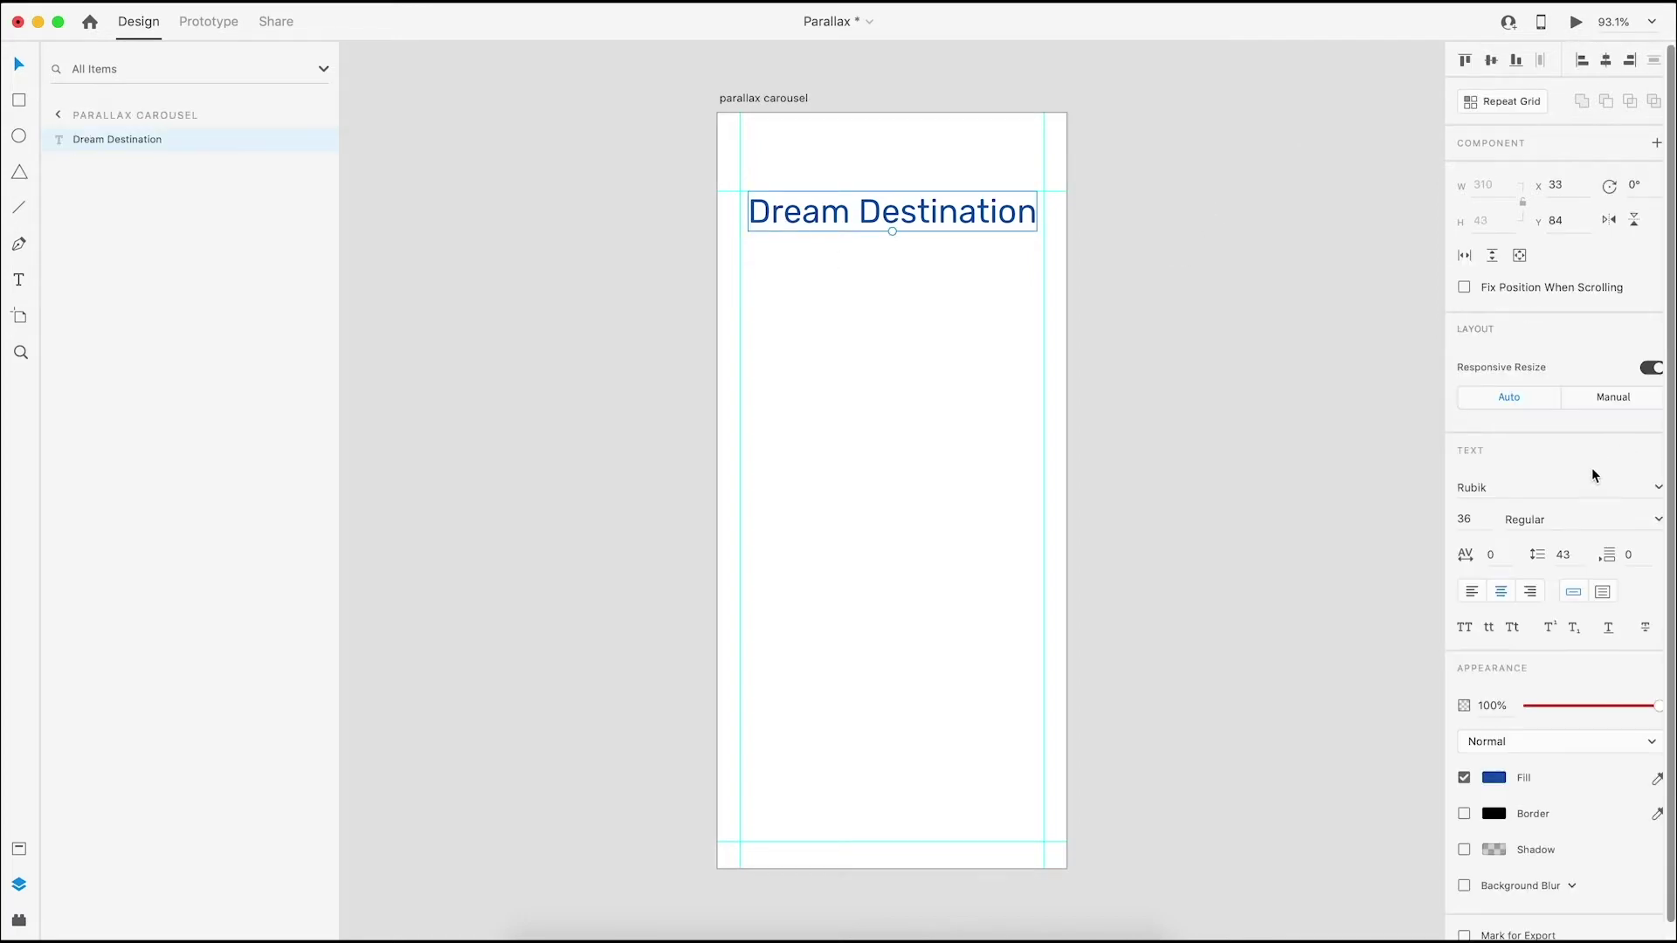
{"action": "left_click", "coordinate": [1603, 601]}
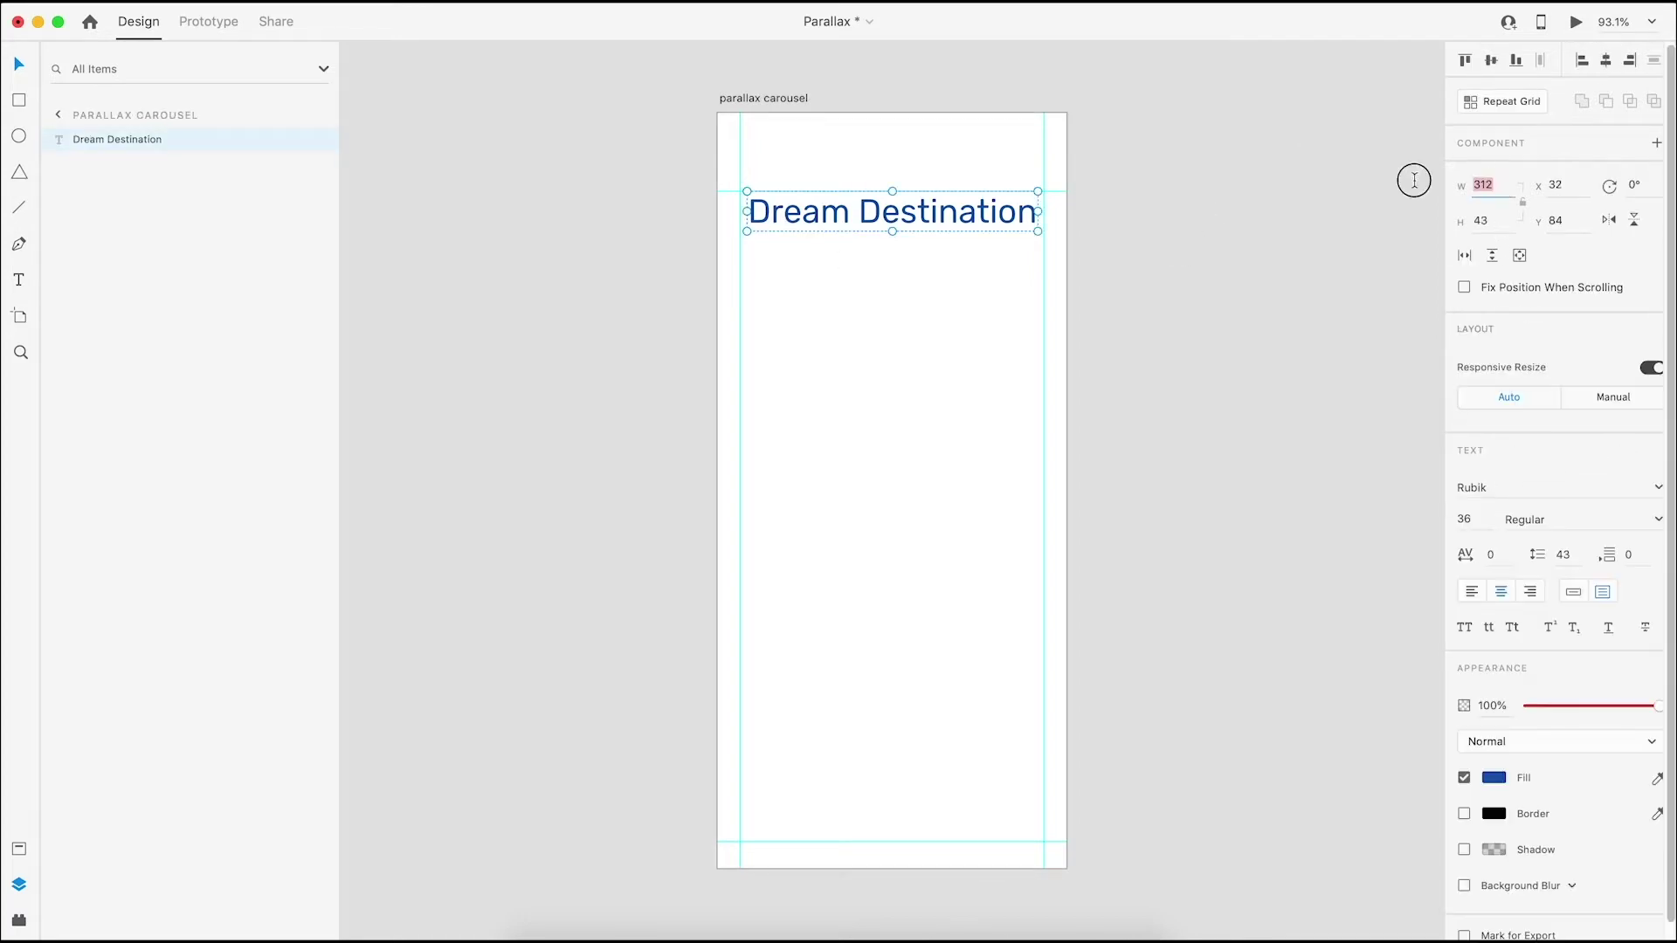
{"action": "type", "text": "327"}
{"action": "key", "text": "Return"}
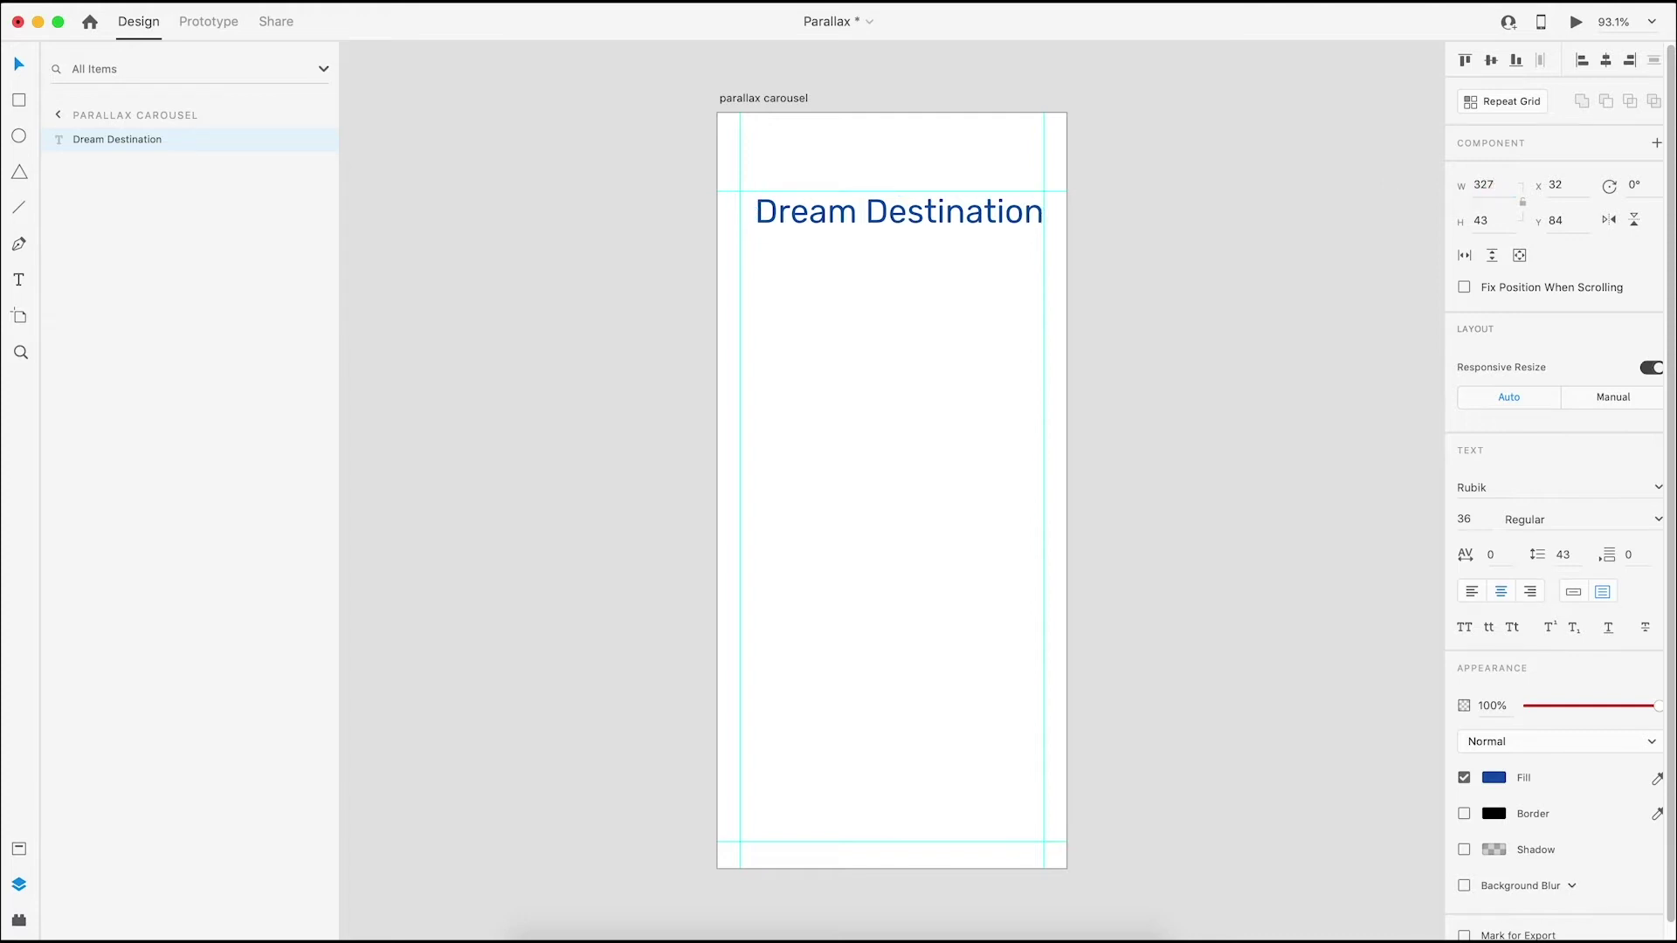
{"action": "left_click", "coordinate": [1608, 59]}
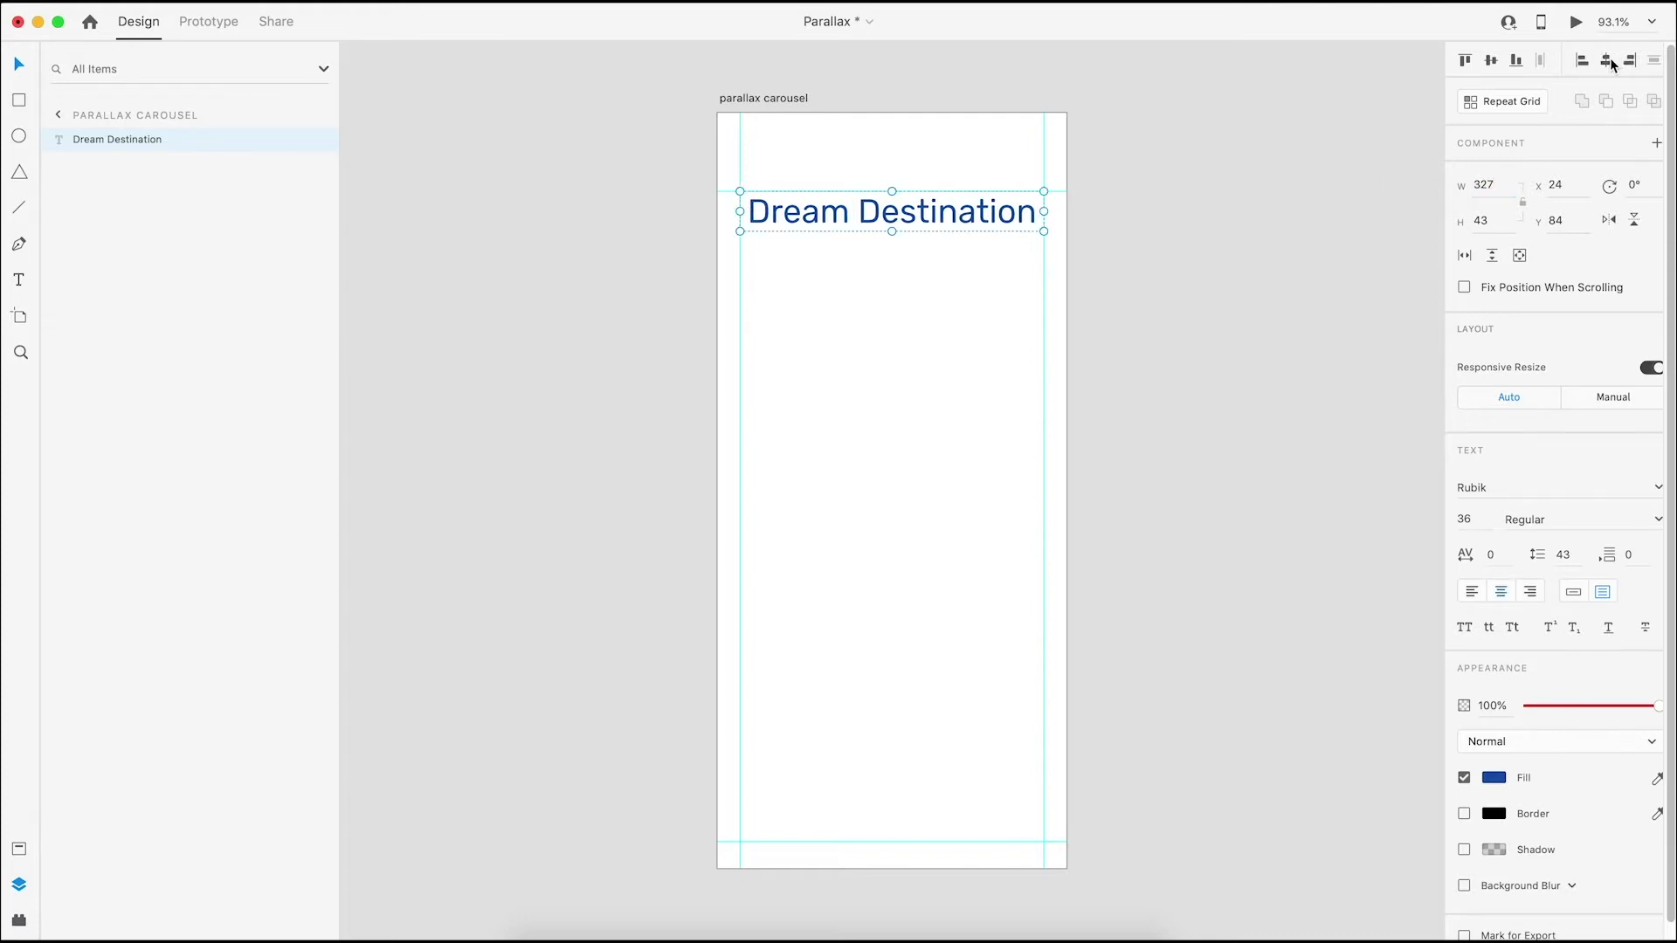
{"action": "left_click", "coordinate": [1305, 150]}
{"action": "left_click_drag", "start_coordinate": [1147, 228], "coordinate": [1107, 198]}
{"action": "key", "text": "super+minus"}
{"action": "key", "text": "super+minus"}
{"action": "key", "text": "super+minus"}
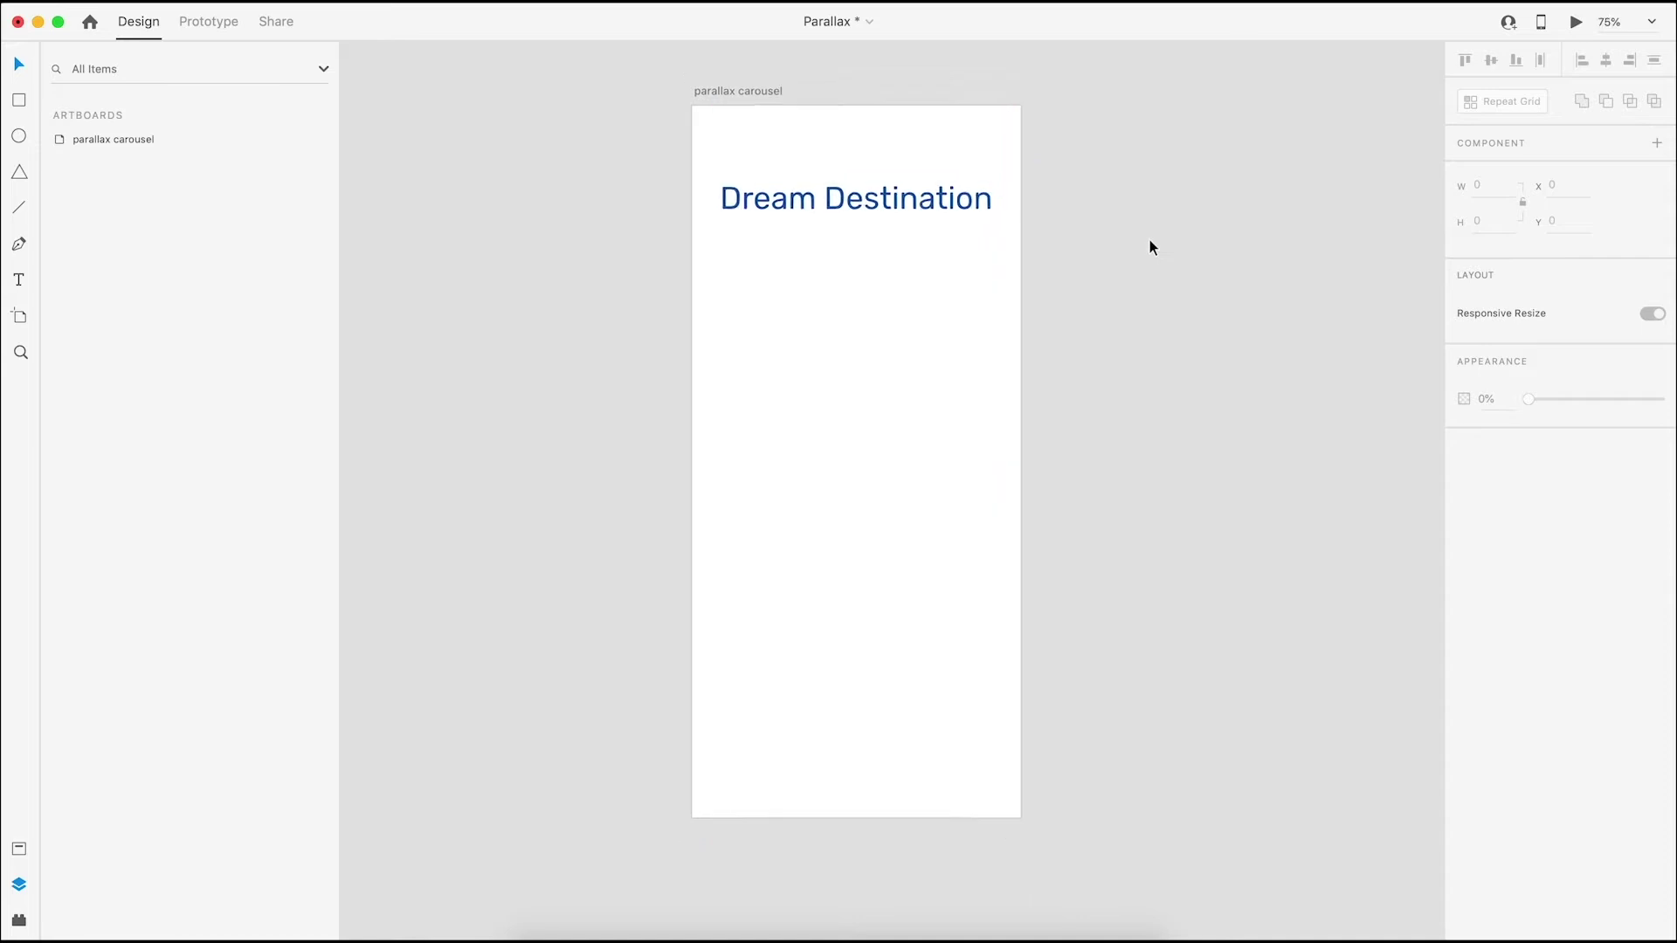
{"action": "left_click_drag", "start_coordinate": [956, 265], "coordinate": [967, 411]}
{"action": "left_click_drag", "start_coordinate": [608, 114], "coordinate": [661, 200]}
Draw a 327 by 54 rectangle between the side guides, with its lower edge resting on the bottom guide
{"action": "left_click_drag", "start_coordinate": [1051, 455], "coordinate": [1002, 298]}
{"action": "key", "text": "super+plus"}
{"action": "key", "text": "super+plus"}
{"action": "key", "text": "super+plus"}
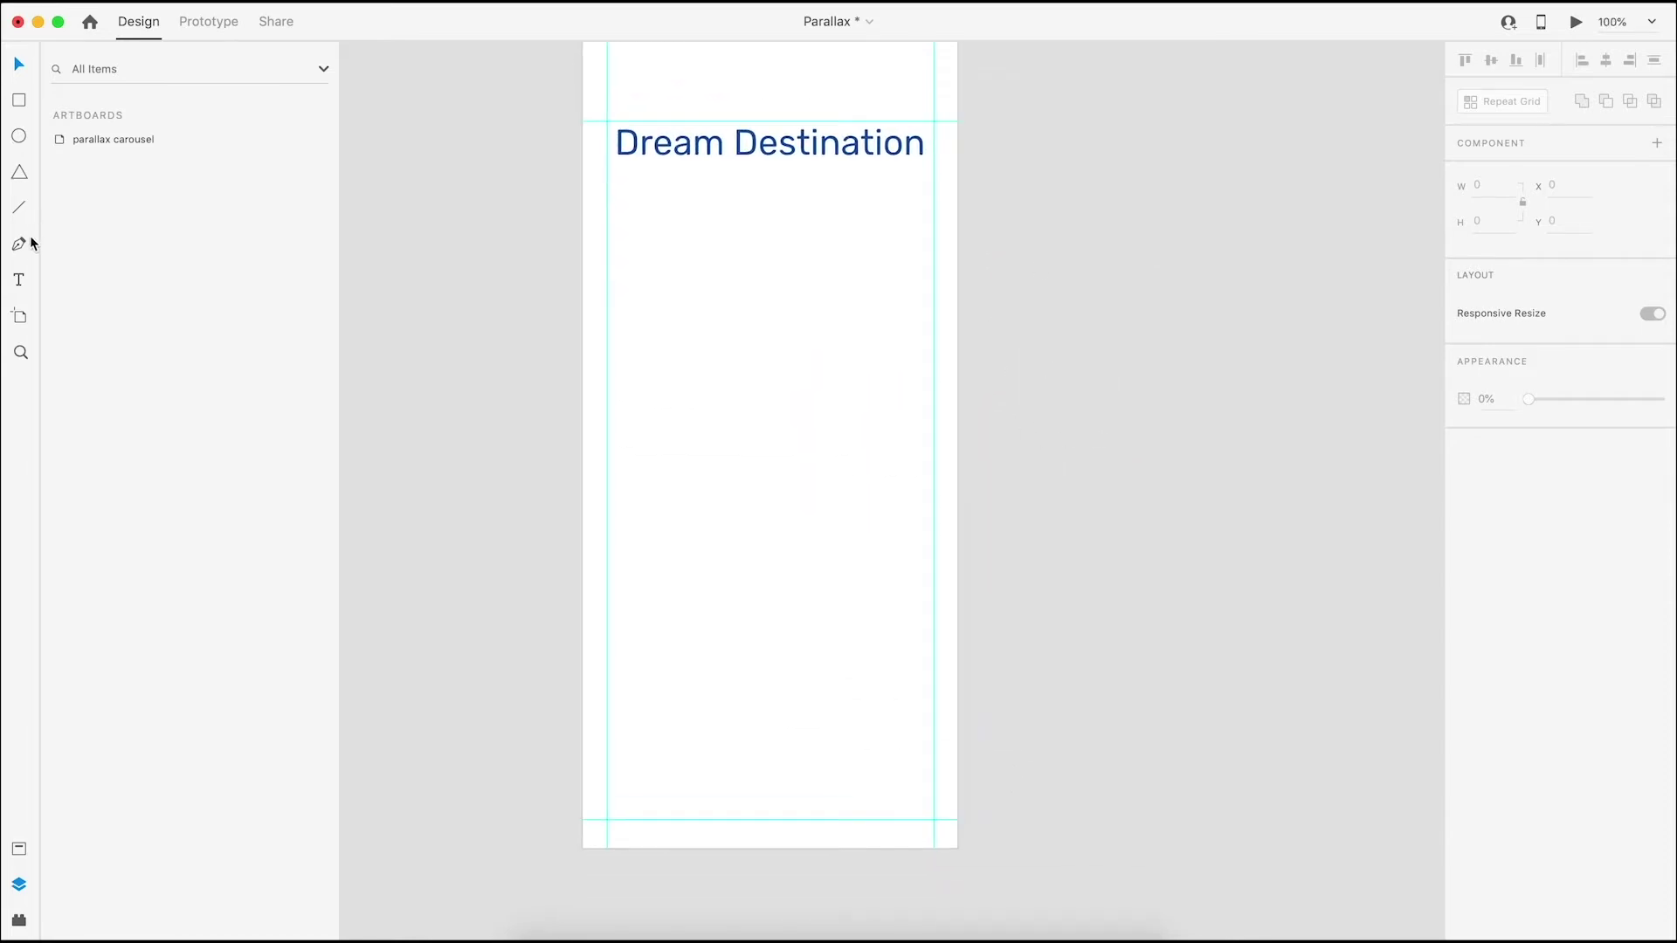
{"action": "mouse_move", "coordinate": [609, 771]}
{"action": "left_mouse_down"}
{"action": "mouse_move", "coordinate": [790, 821]}
{"action": "mouse_move", "coordinate": [932, 818]}
{"action": "left_mouse_up"}
{"action": "left_click", "coordinate": [1479, 221]}
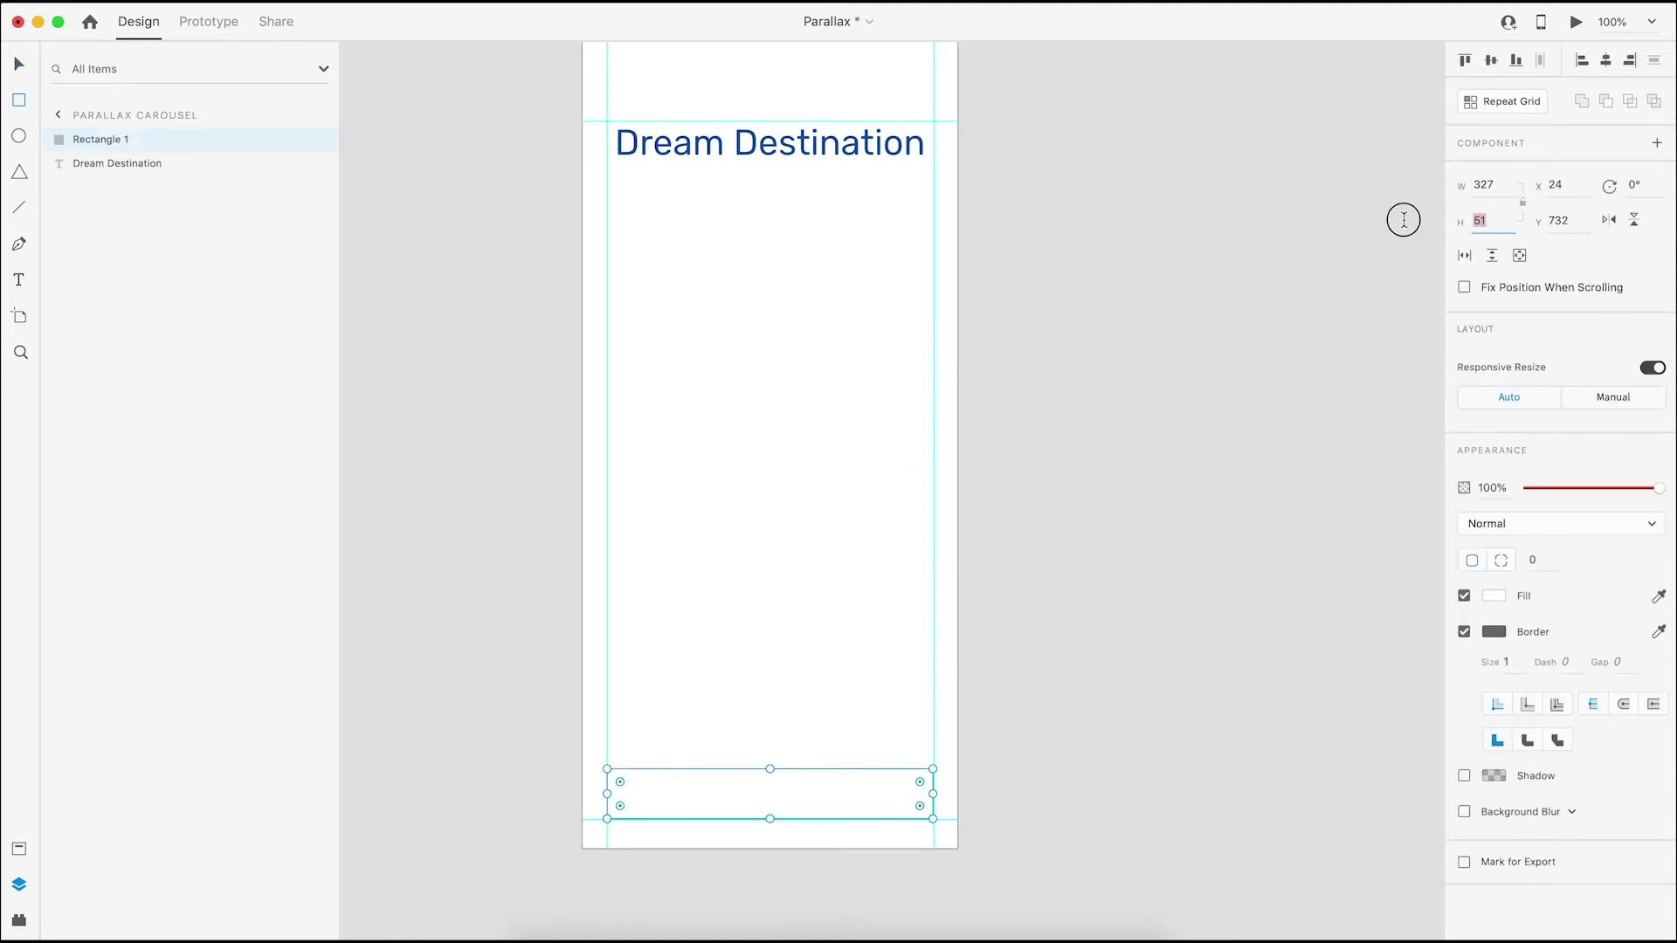
{"action": "type", "text": "54"}
{"action": "key", "text": "Return"}
{"action": "left_click", "coordinate": [15, 65]}
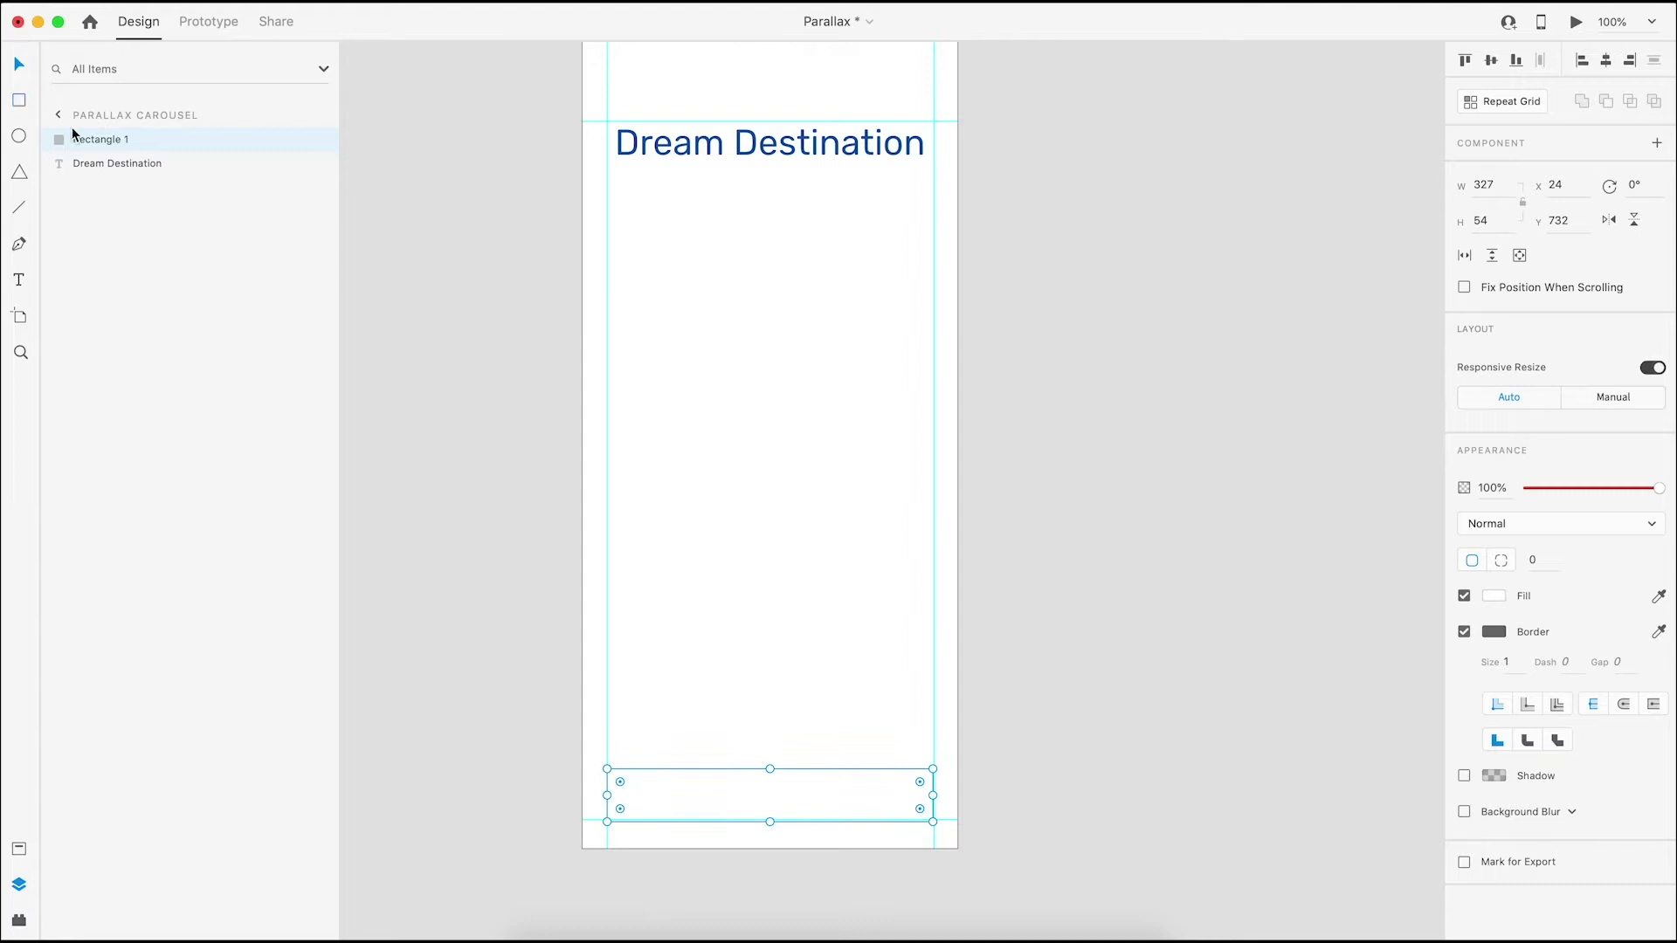
{"action": "left_click_drag", "start_coordinate": [719, 782], "coordinate": [719, 779]}
Remove the rectangle's border and fill it with the heading's dark blue, #2854A8, copied from the heading
{"action": "left_click", "coordinate": [734, 140]}
{"action": "left_click", "coordinate": [1494, 780]}
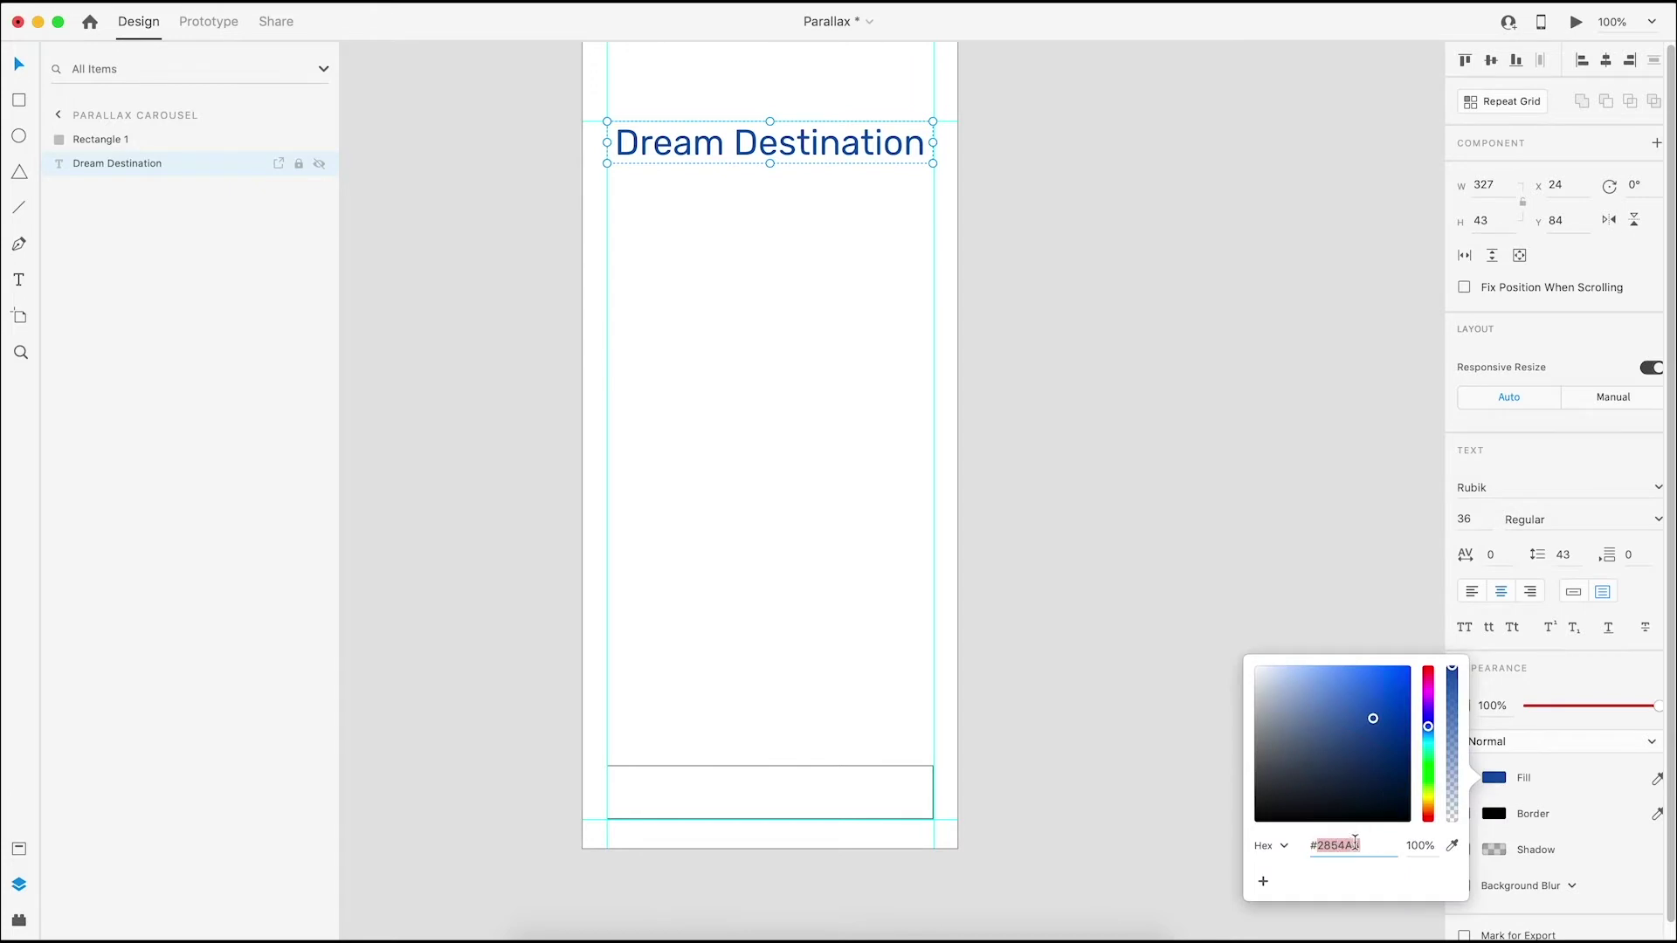
{"action": "left_click", "coordinate": [1208, 646]}
{"action": "left_click", "coordinate": [899, 773]}
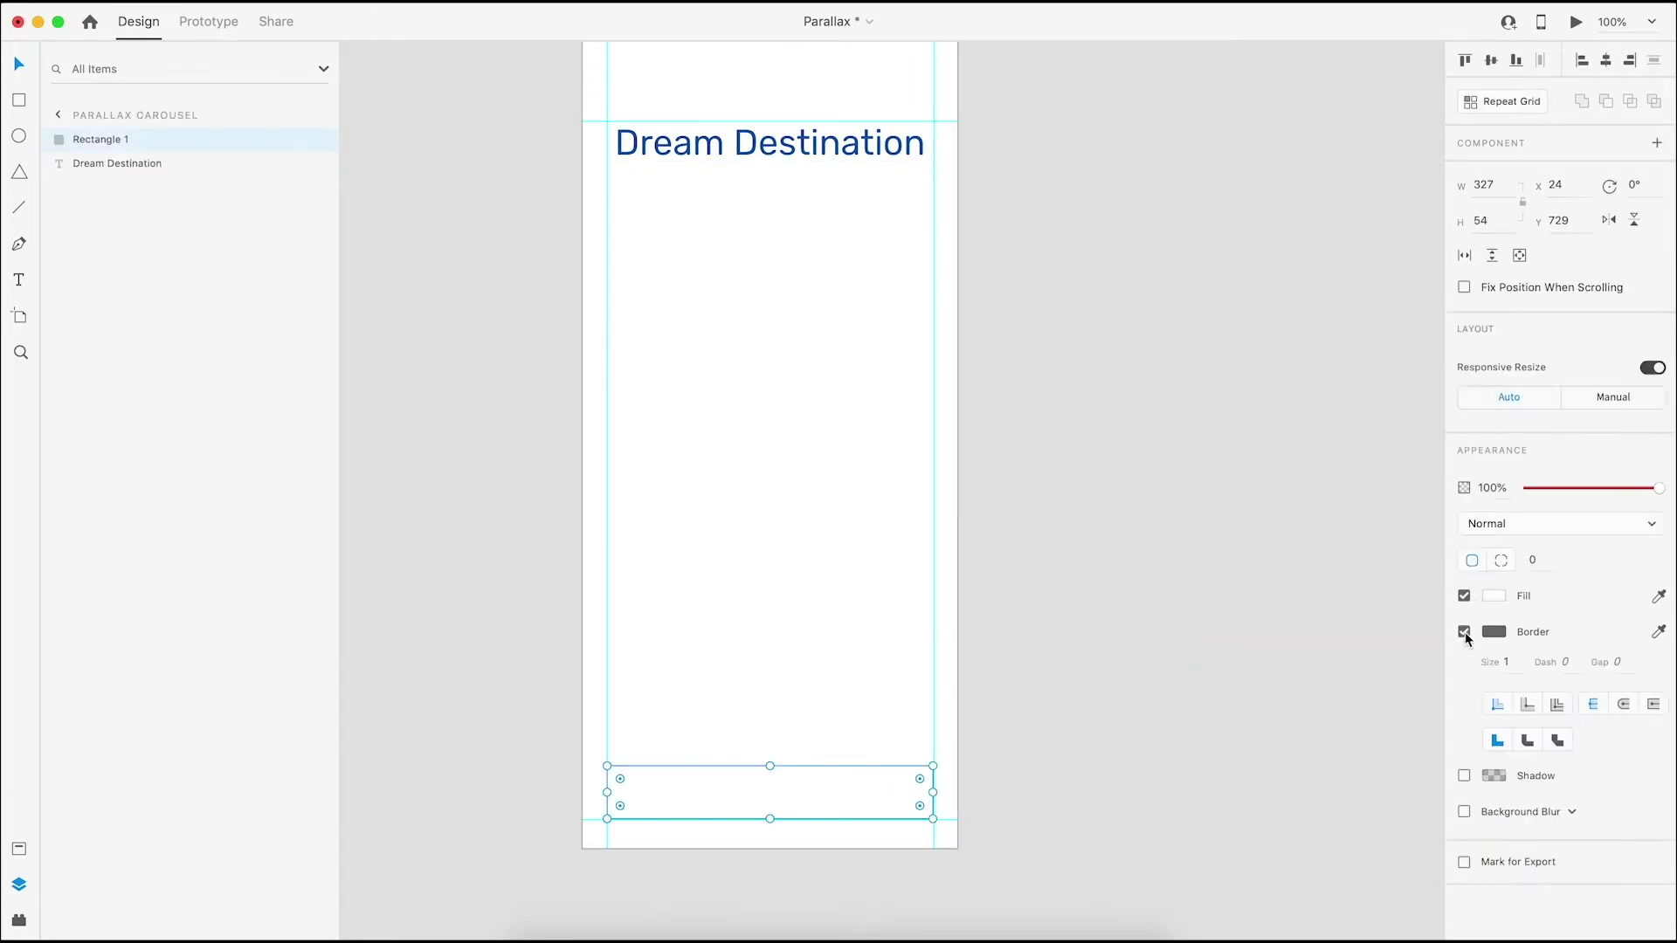
{"action": "left_click", "coordinate": [1465, 631]}
{"action": "left_click", "coordinate": [1494, 595]}
{"action": "left_click", "coordinate": [1349, 674]}
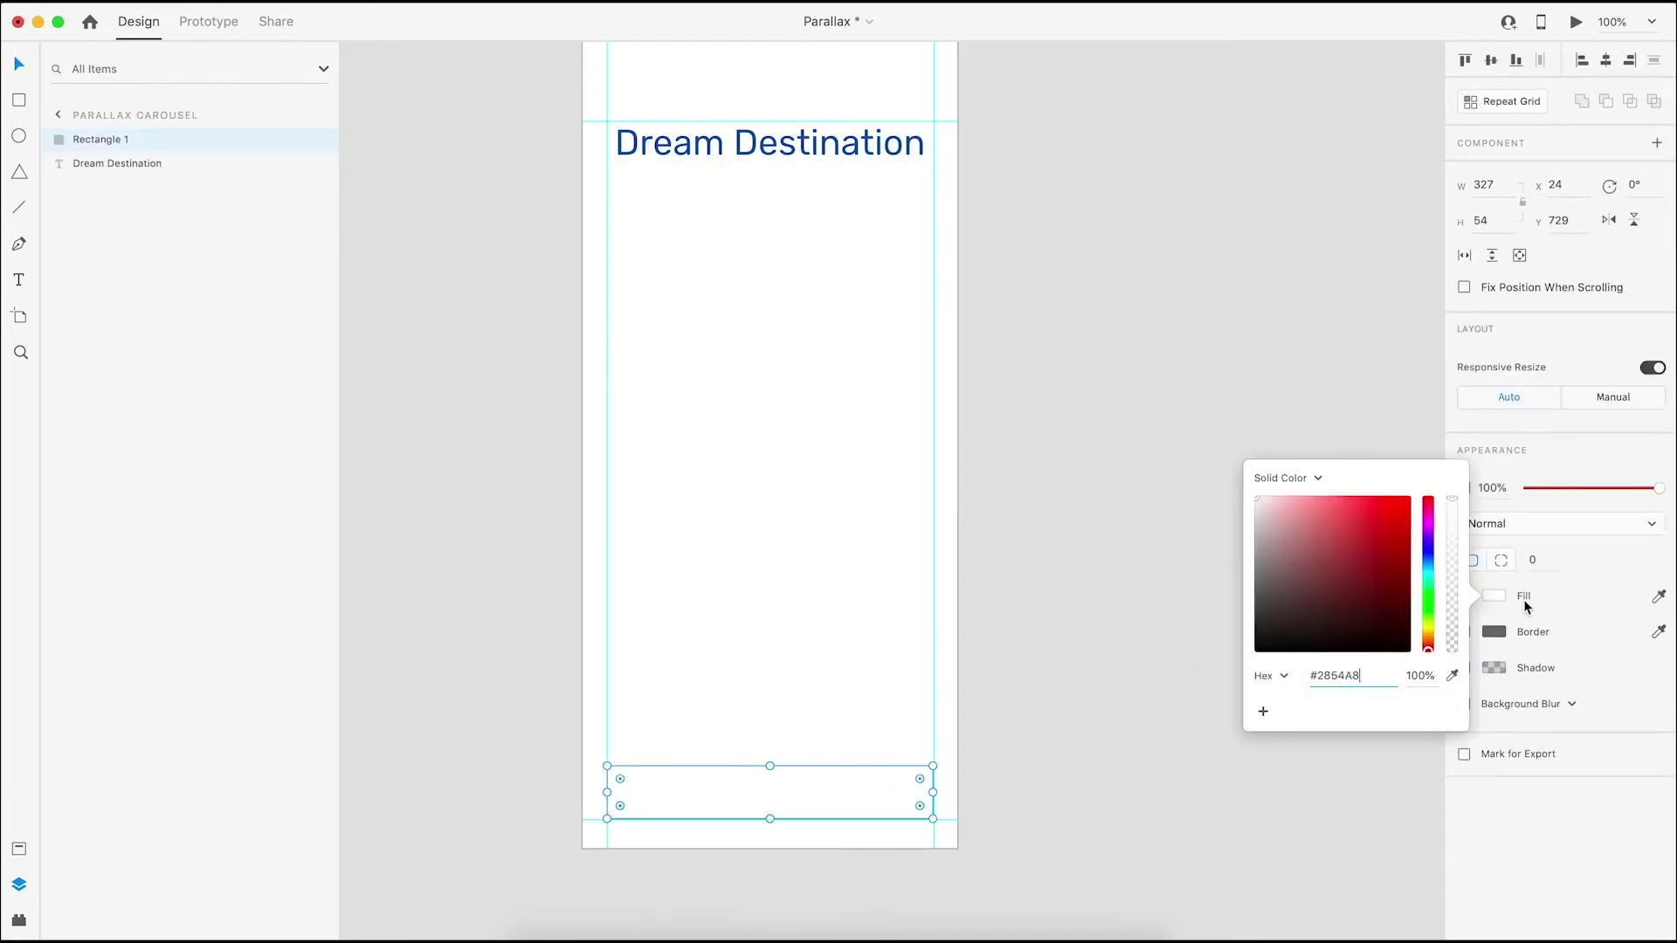
Round the blue rectangle's corners with a radius of 24
{"action": "left_click", "coordinate": [1539, 561]}
{"action": "type", "text": "2"}
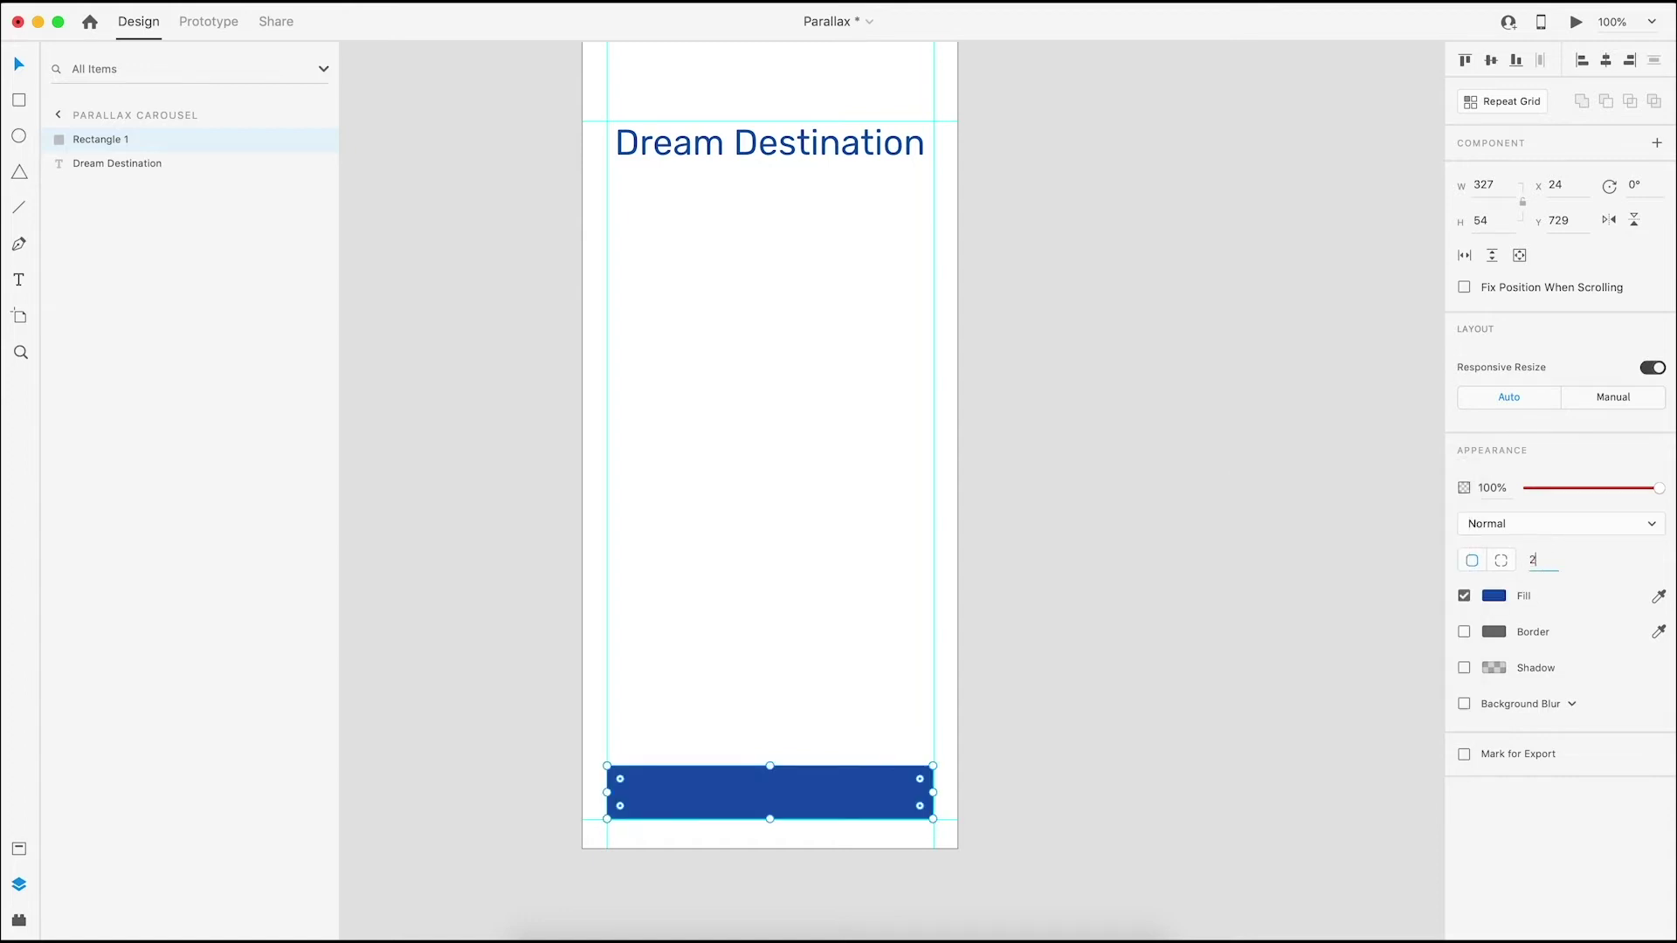
{"action": "type", "text": "4"}
{"action": "key", "text": "Return"}
Add a text reading "Get Started" just above the blue button rectangle
{"action": "key", "text": "t"}
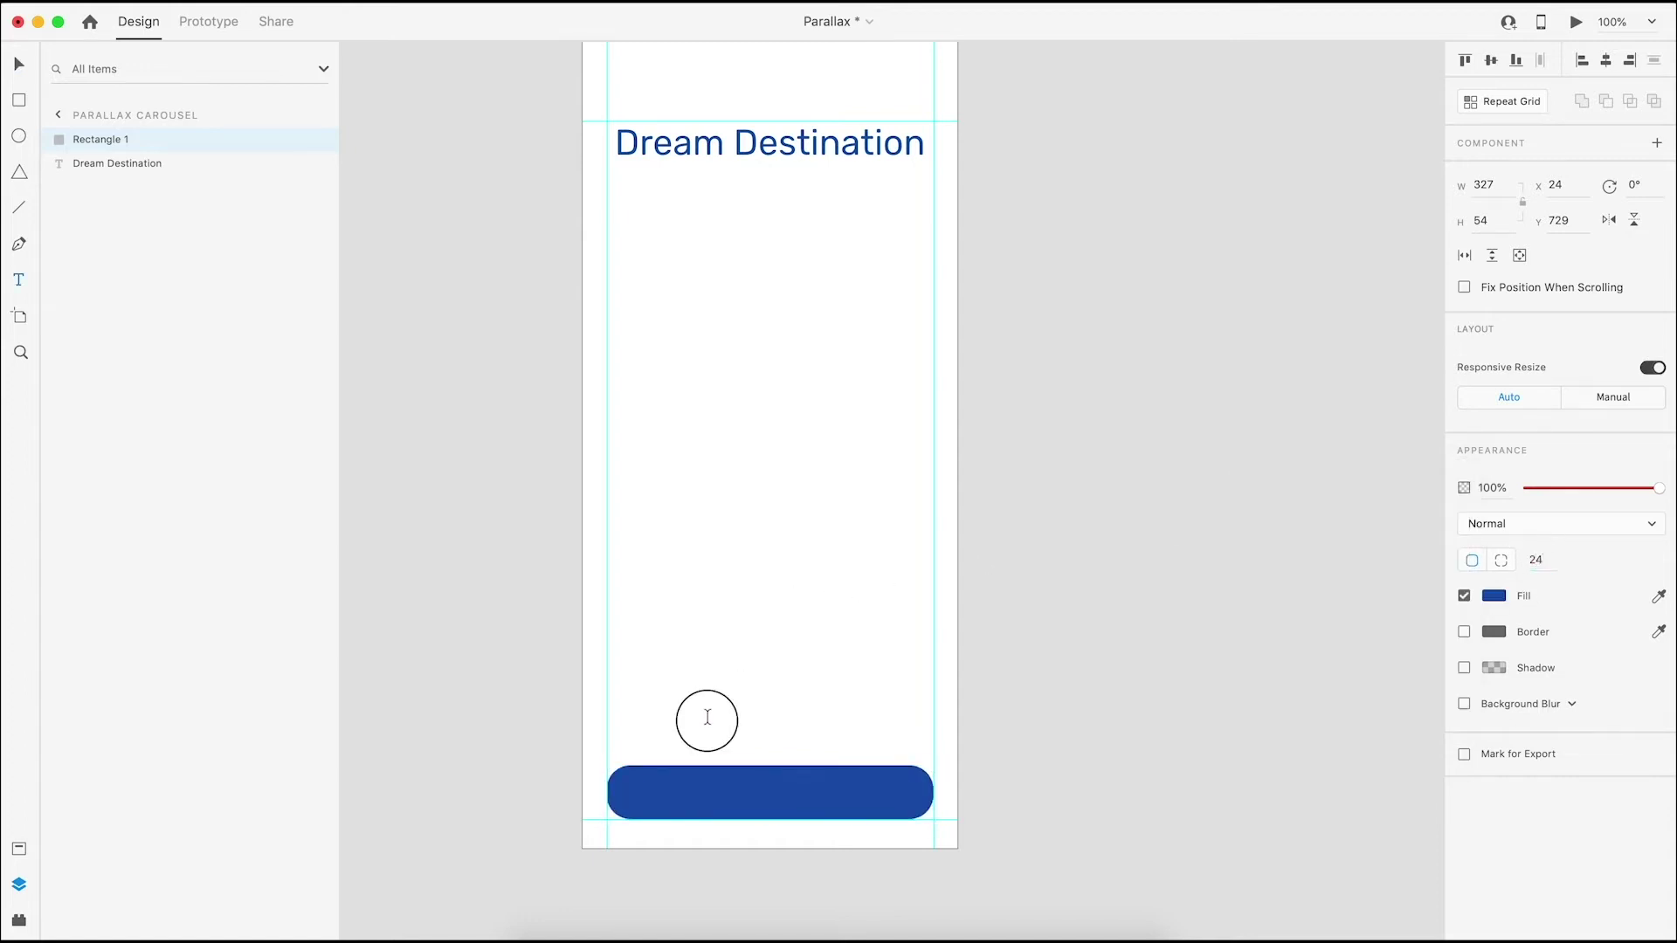
{"action": "left_click", "coordinate": [708, 709]}
{"action": "type", "text": "Get Sta"}
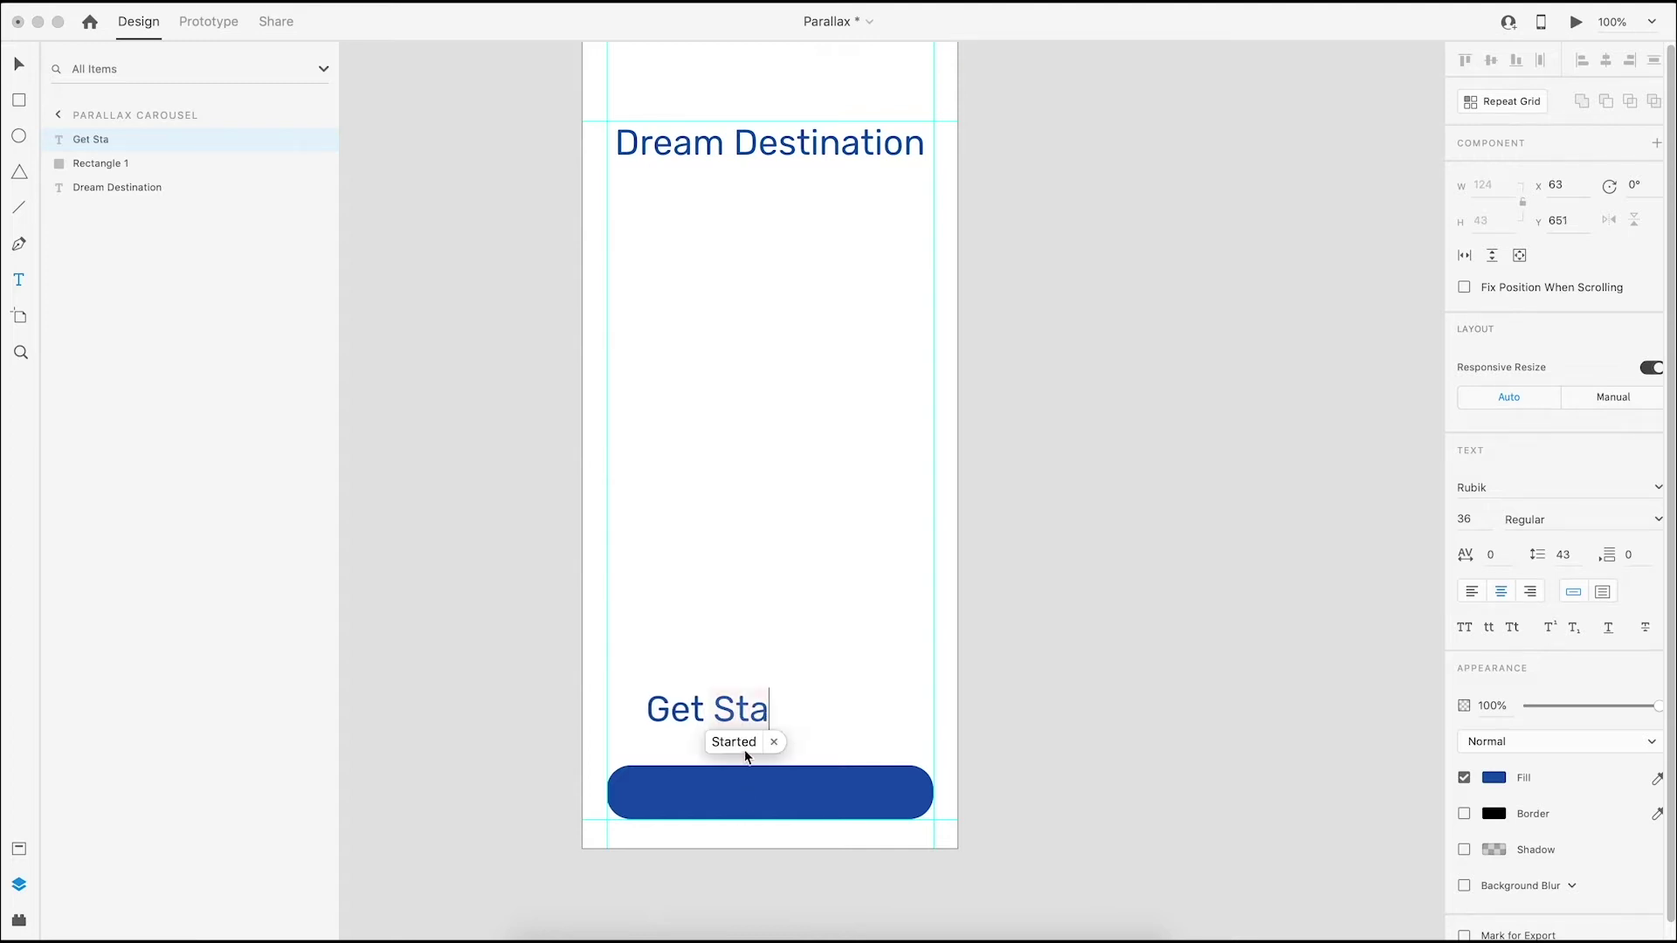
{"action": "type", "text": "rted"}
{"action": "key", "text": "Escape"}
Set the "Get Started" text to font size 20 and a white fill, #FFFFFF
{"action": "left_click", "coordinate": [1465, 519]}
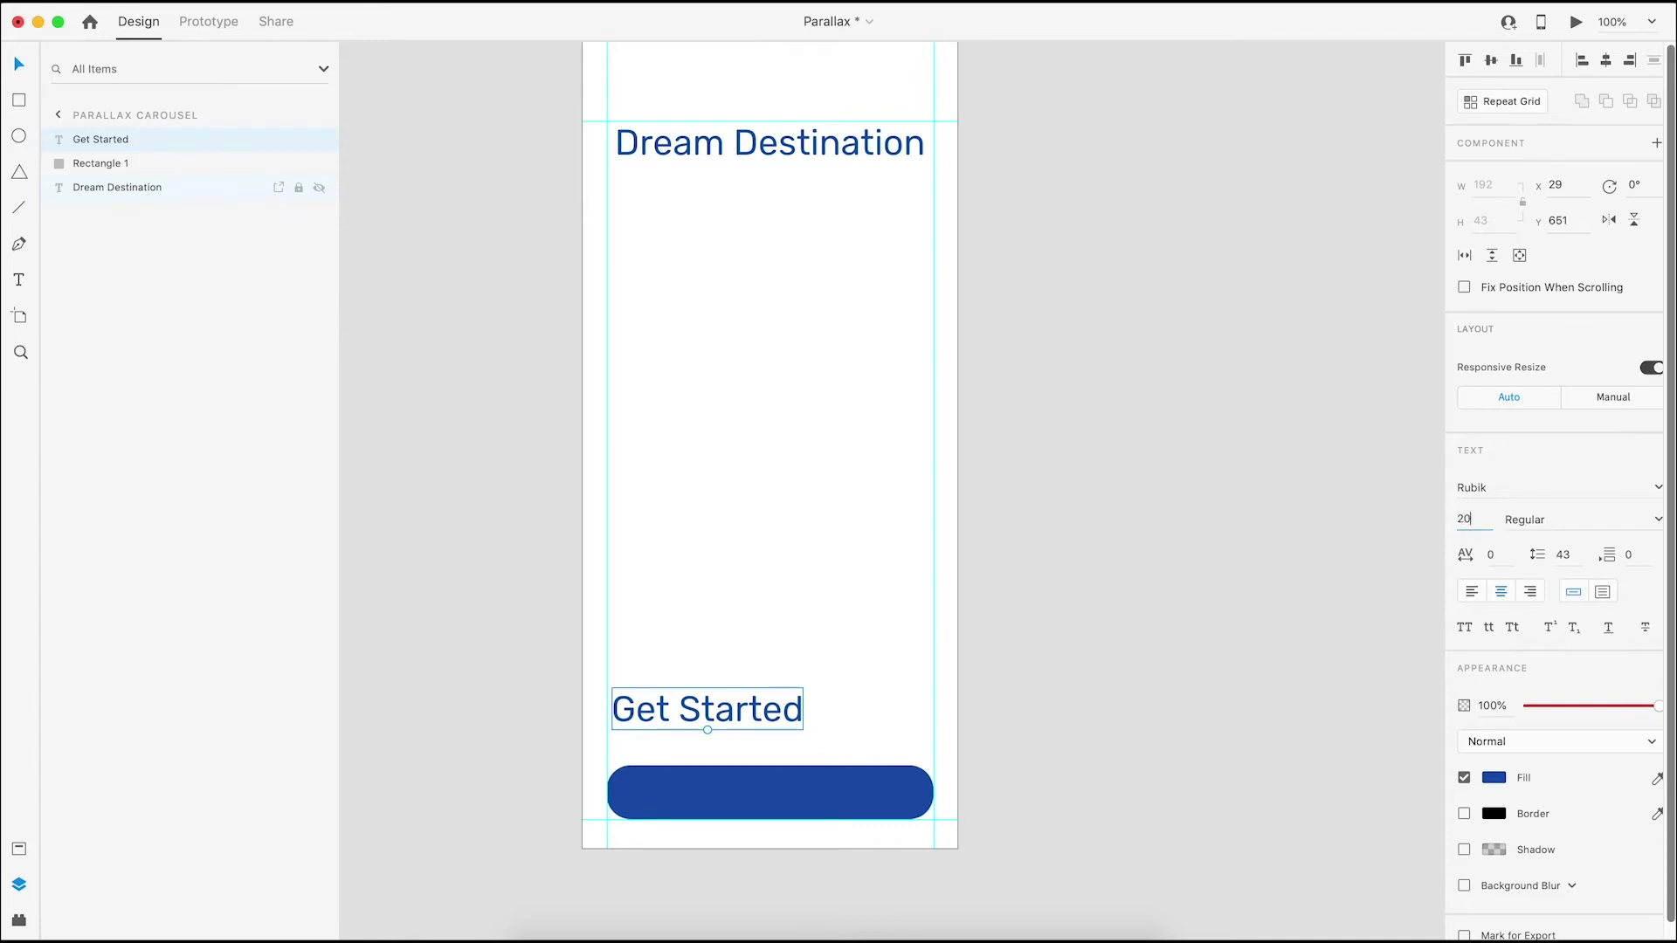
{"action": "key", "text": "Return"}
{"action": "left_click", "coordinate": [1493, 777]}
{"action": "left_click_drag", "start_coordinate": [1374, 741], "coordinate": [957, 414]}
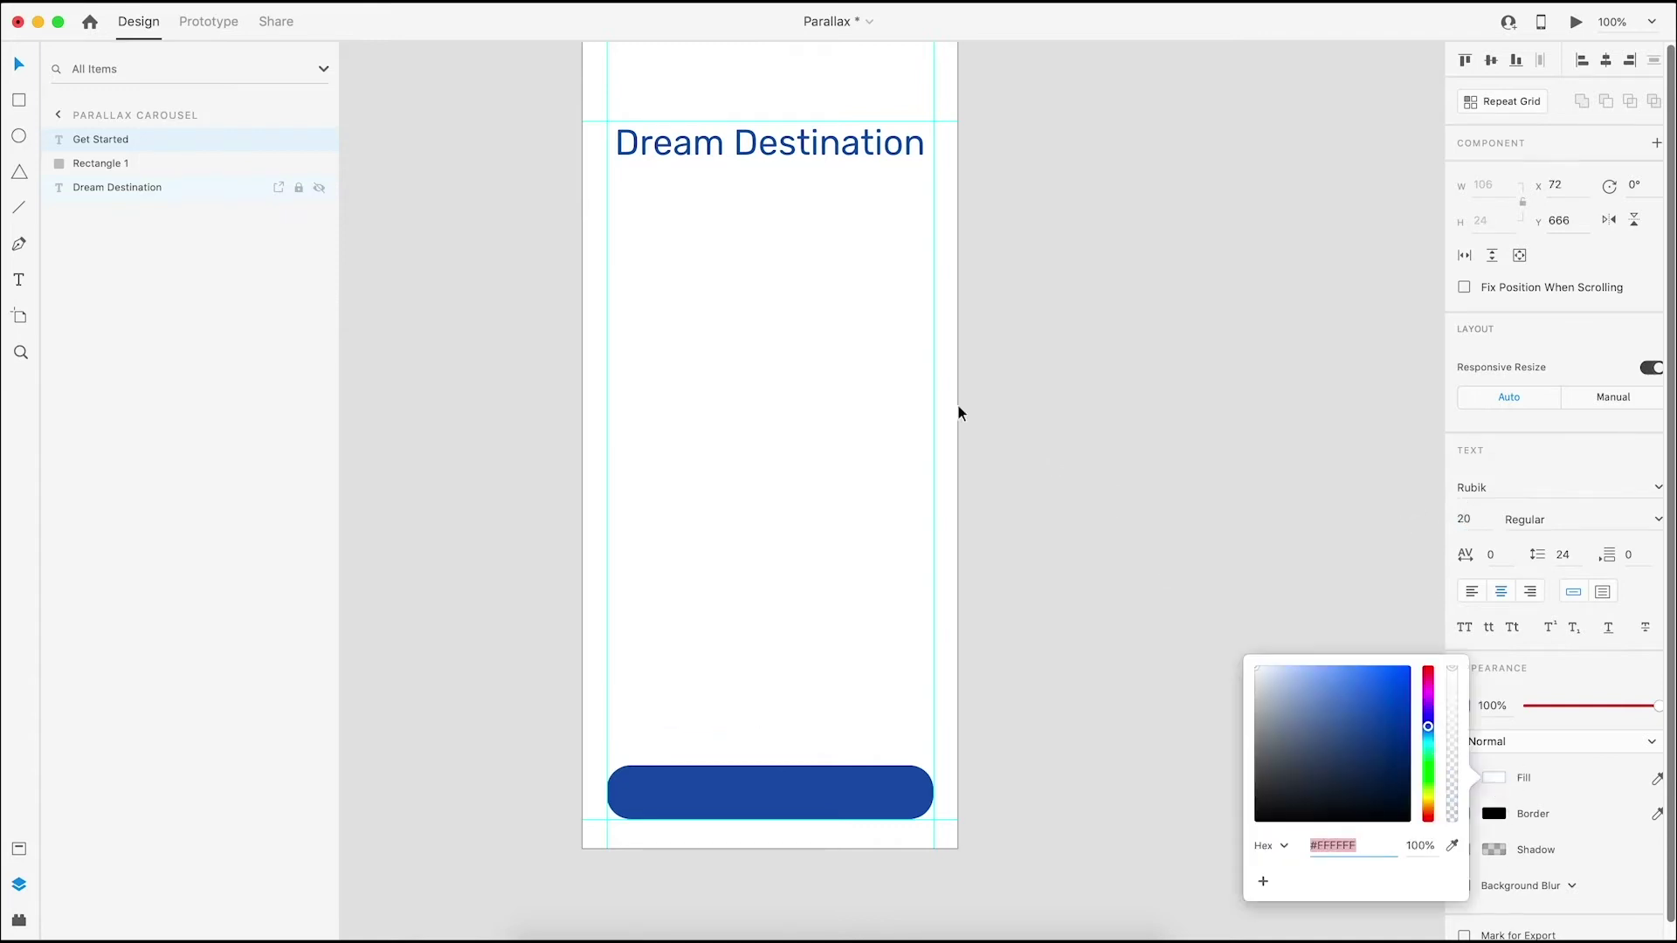
Move the "Get Started" label onto the blue rectangle, centred vertically in it, and make it Bold
{"action": "left_click", "coordinate": [771, 734]}
{"action": "left_click_drag", "start_coordinate": [726, 711], "coordinate": [772, 792]}
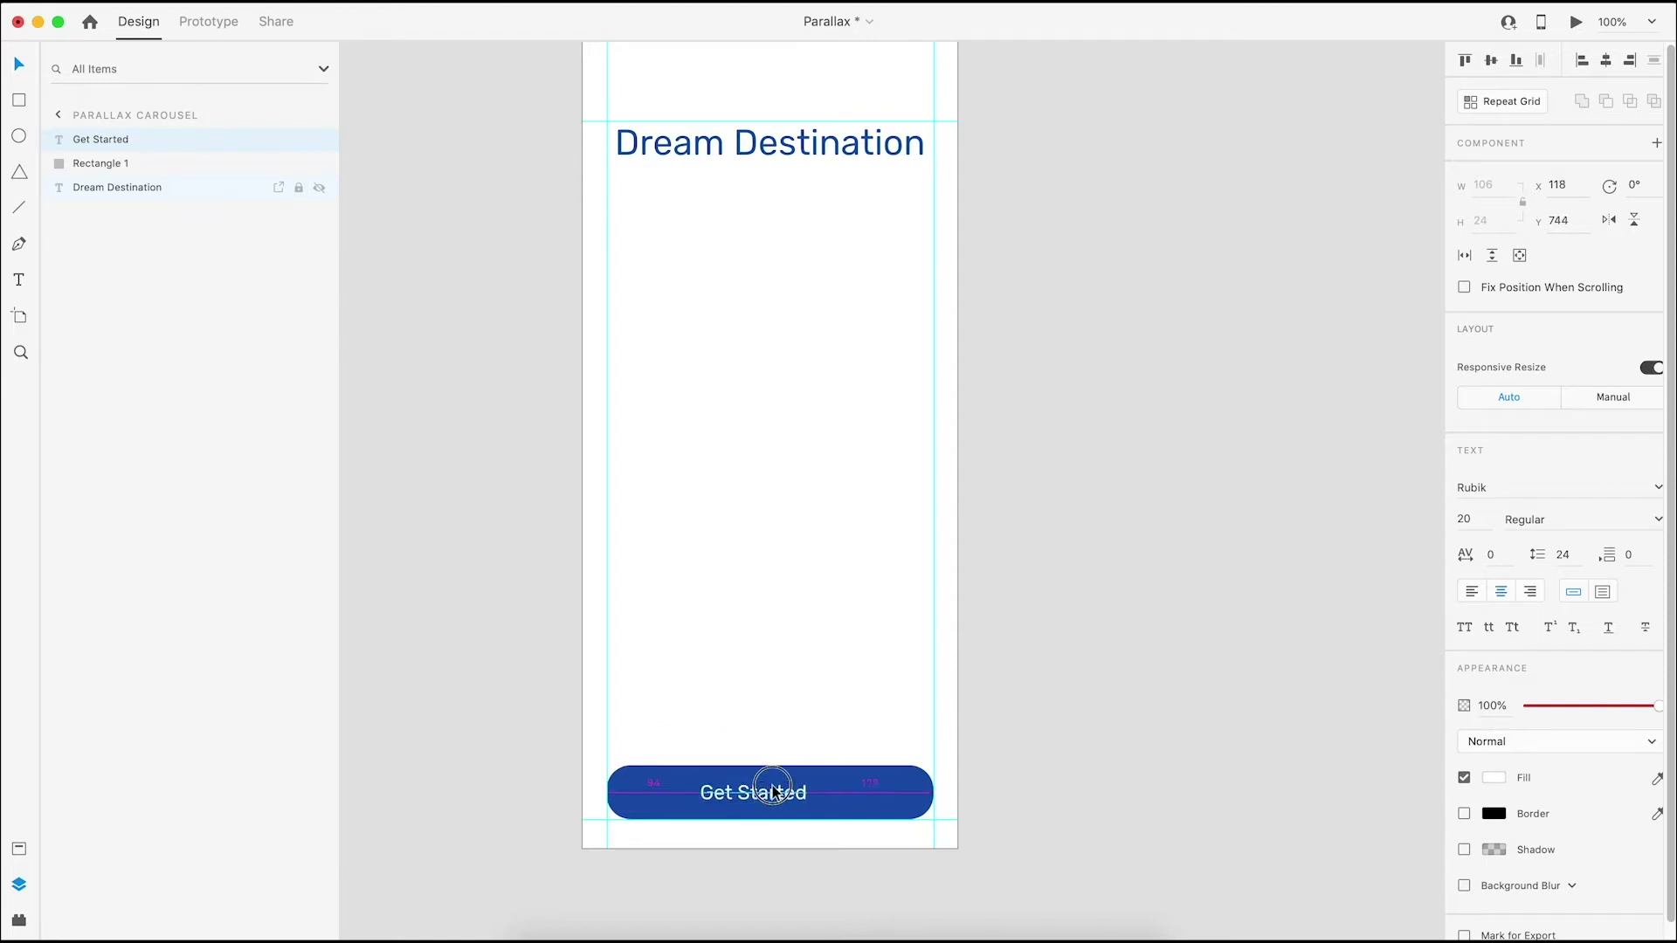
{"action": "left_click", "coordinate": [1646, 524]}
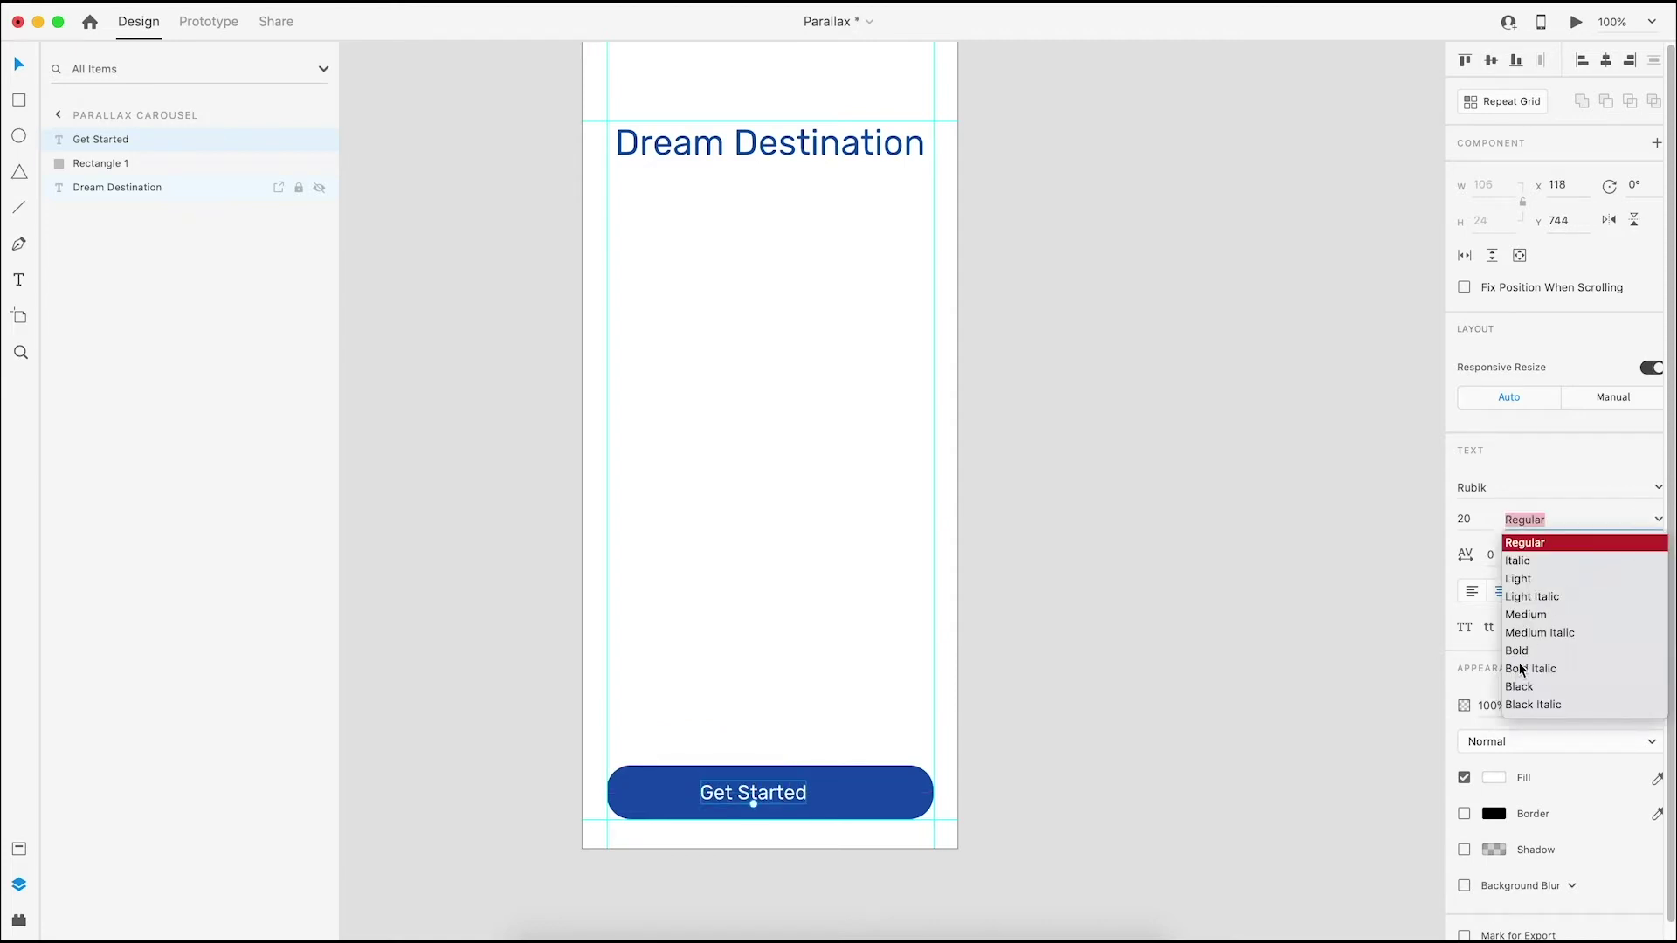
{"action": "left_click", "coordinate": [1519, 650]}
Align the "Get Started" label and the blue rectangle to their common horizontal centre
{"action": "left_click", "coordinate": [689, 578]}
{"action": "left_click_drag", "start_coordinate": [689, 578], "coordinate": [786, 840]}
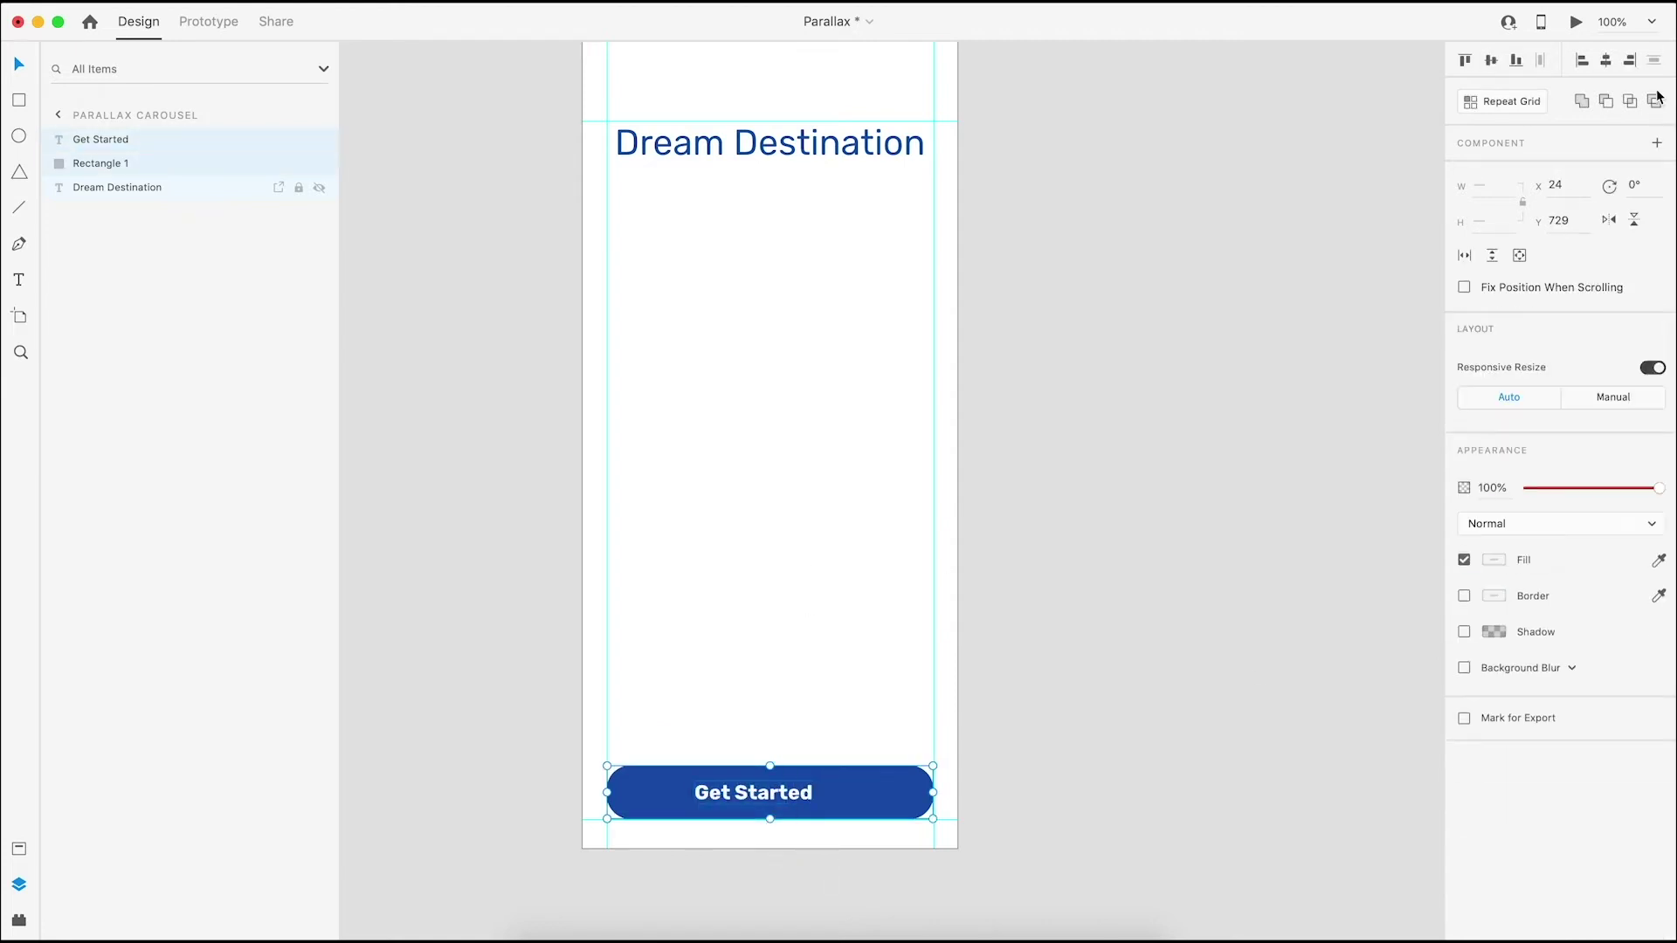
{"action": "left_click", "coordinate": [1605, 59]}
Group the label with its rectangle and name the group Button
{"action": "key", "text": "super+g"}
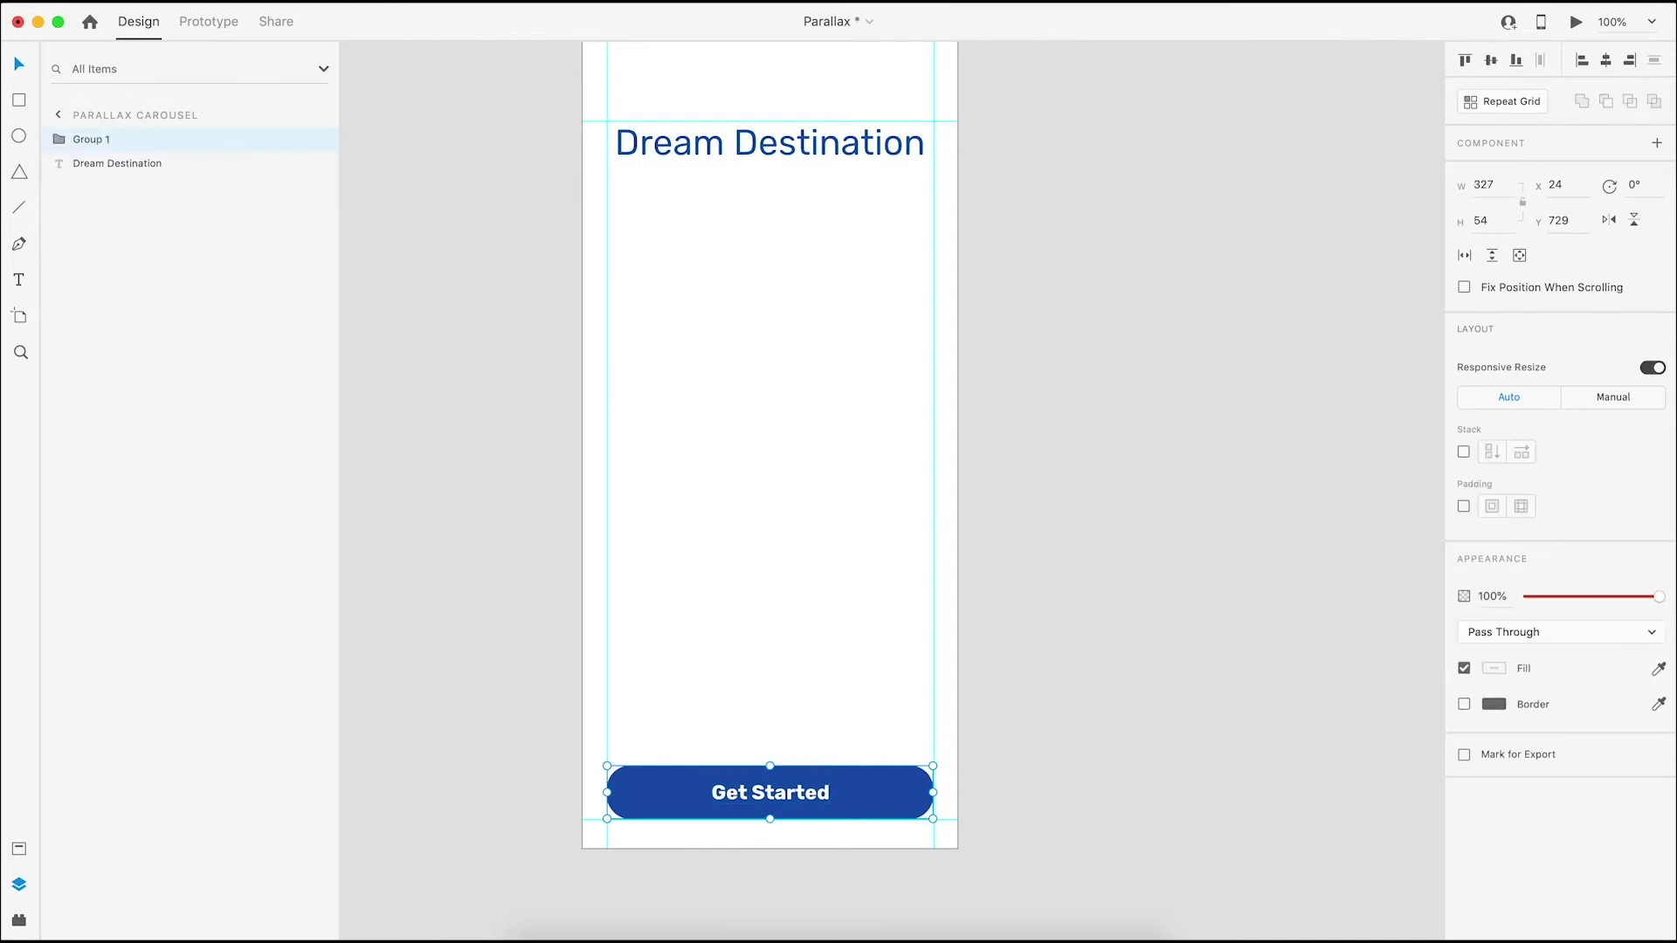
{"action": "double_click", "coordinate": [87, 141]}
{"action": "type", "text": "Button"}
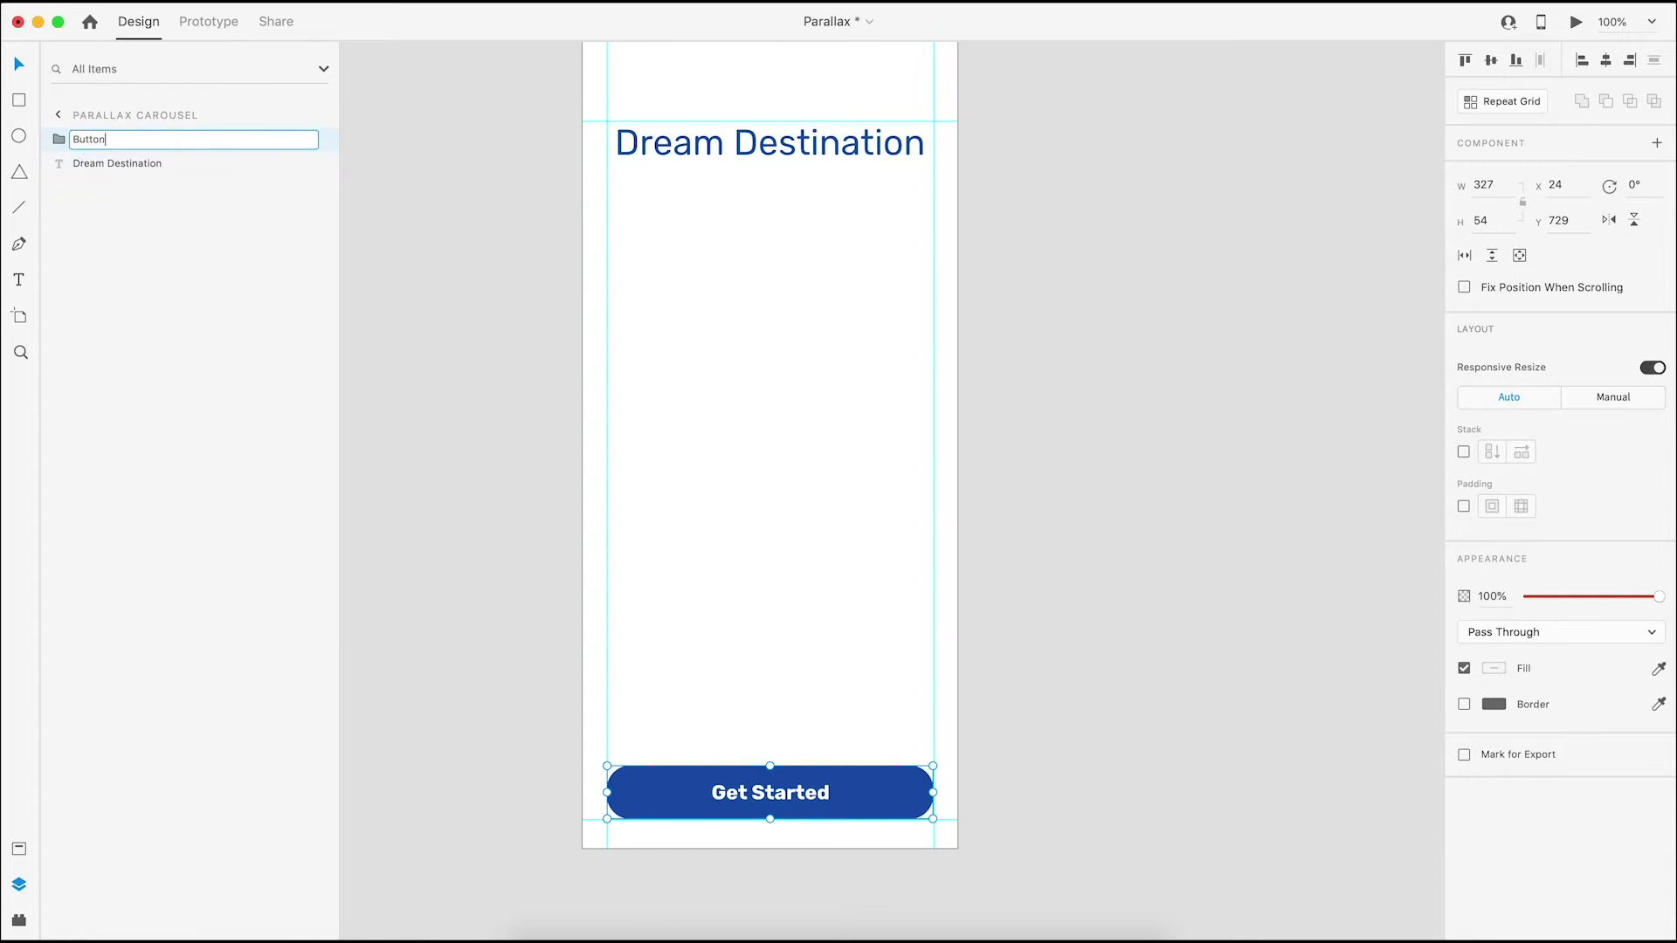
{"action": "left_click", "coordinate": [204, 106]}
Create an area text box about 327 by 222 between the side guides, containing the dummy text "ddd"
{"action": "left_click", "coordinate": [18, 279]}
{"action": "left_click_drag", "start_coordinate": [611, 400], "coordinate": [932, 626]}
{"action": "type", "text": "ddd"}
{"action": "key", "text": "Escape"}
Change the new text box's fill colour to black
{"action": "left_click", "coordinate": [1494, 777]}
{"action": "left_click_drag", "start_coordinate": [1374, 688], "coordinate": [1251, 841]}
{"action": "left_click", "coordinate": [709, 403]}
Fill the "ddd" text box with placeholder text using the Lorem Ipsum plugin
{"action": "left_click", "coordinate": [759, 418]}
{"action": "left_click", "coordinate": [256, 2]}
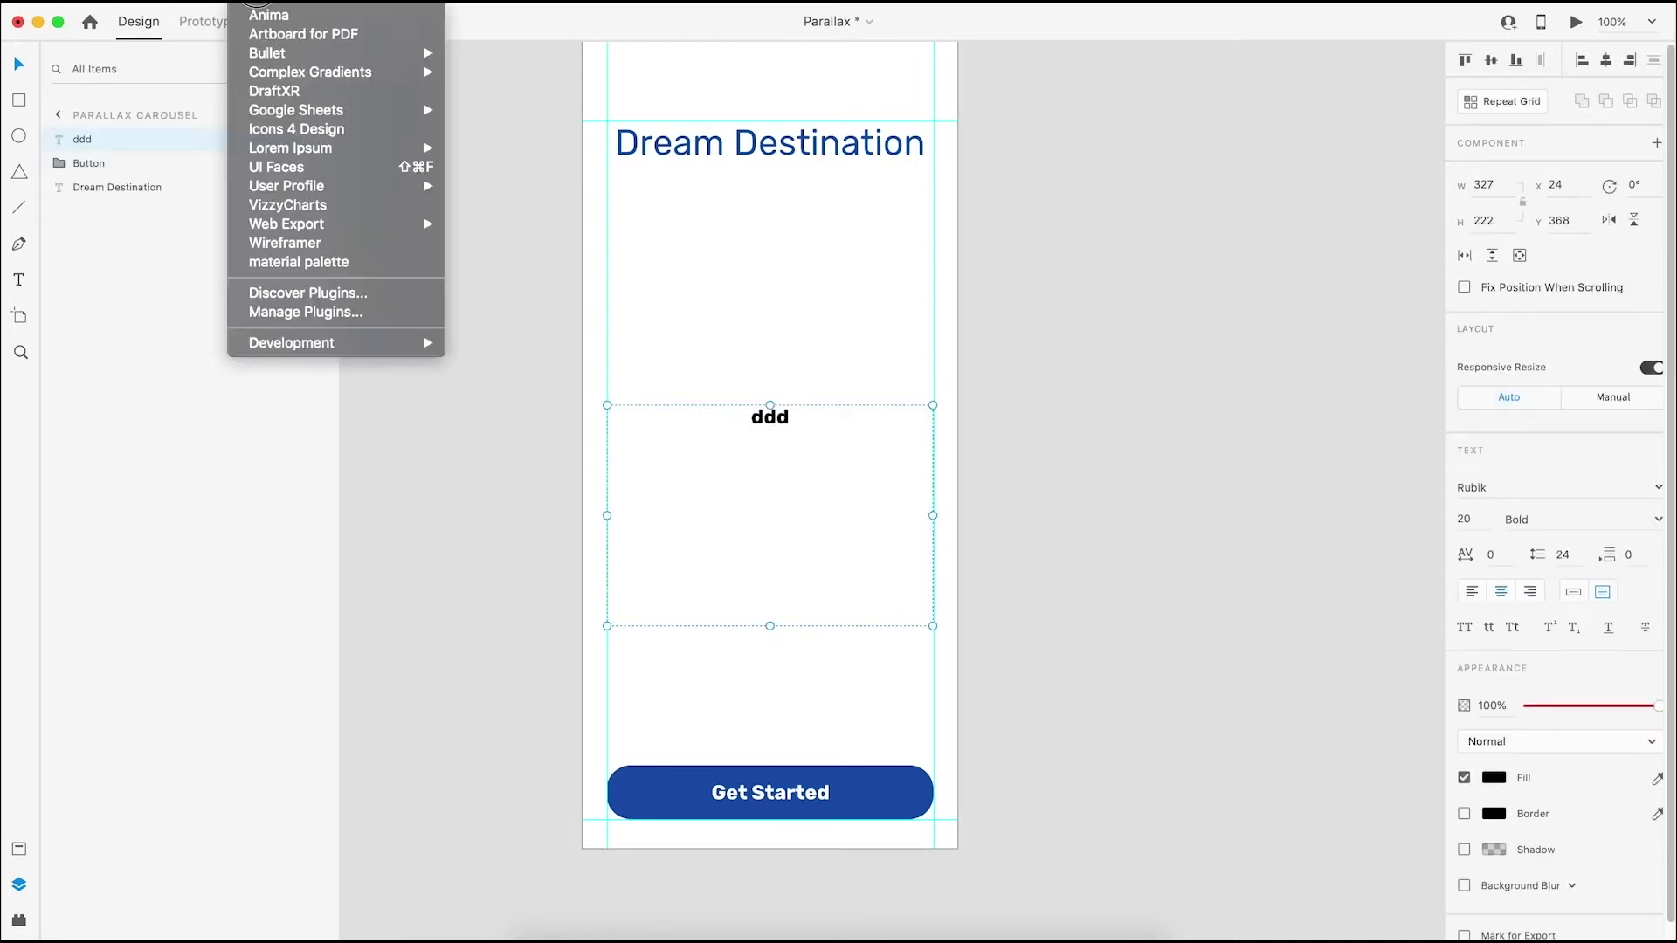
{"action": "mouse_move", "coordinate": [318, 192]}
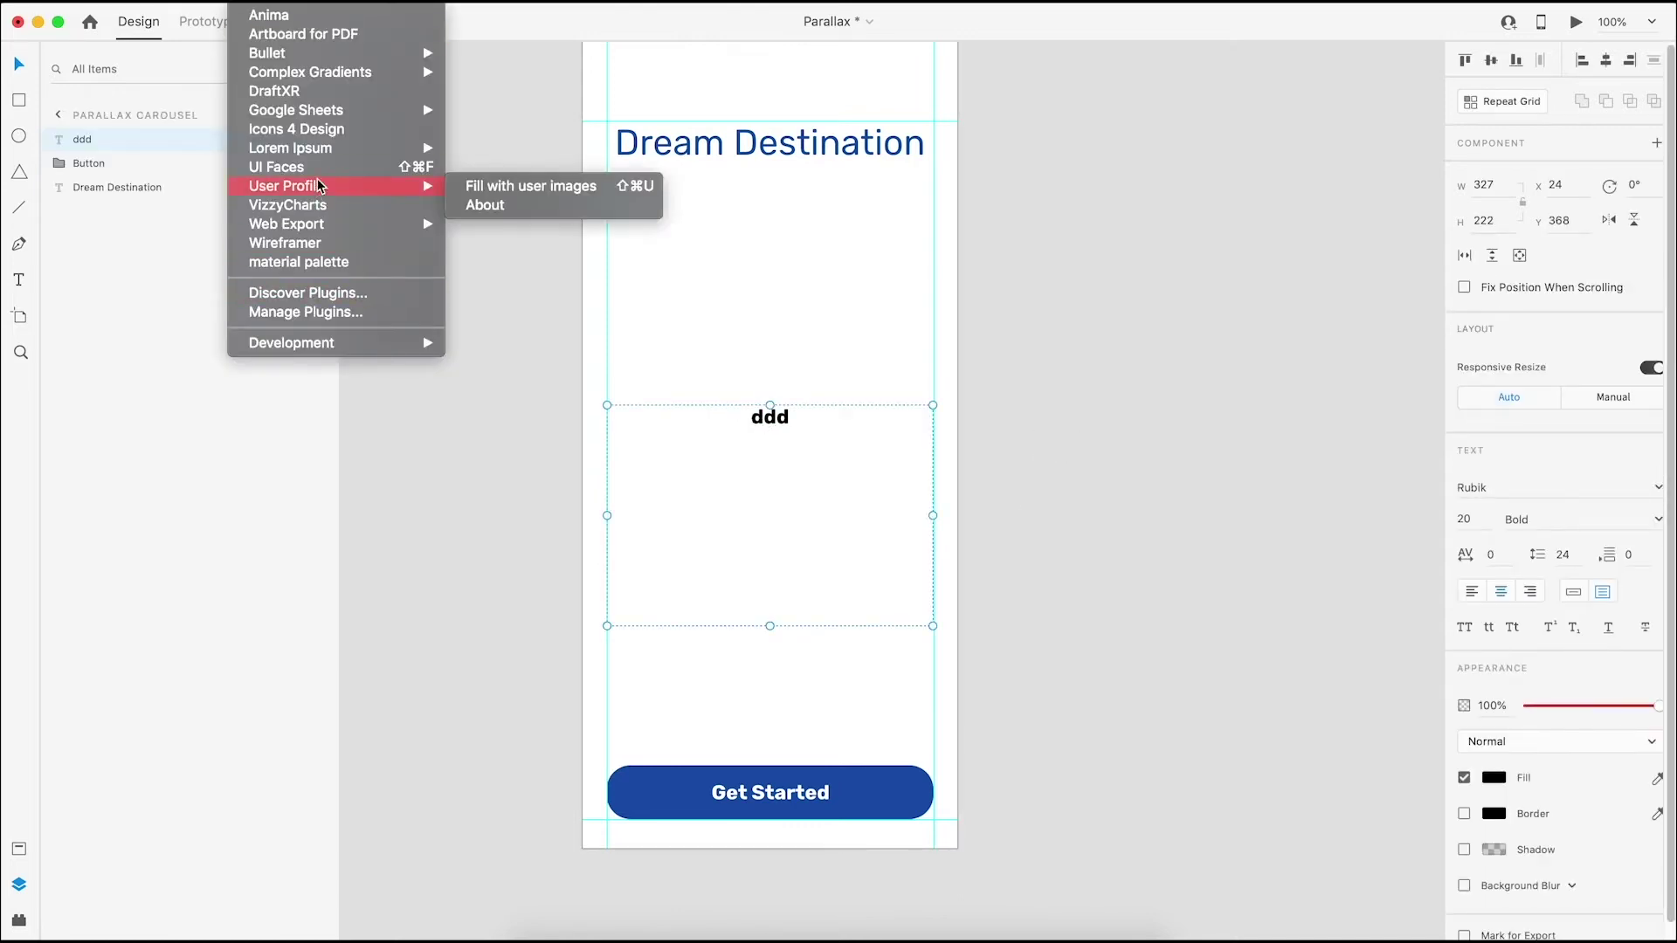
{"action": "mouse_move", "coordinate": [332, 149]}
{"action": "left_click", "coordinate": [566, 195]}
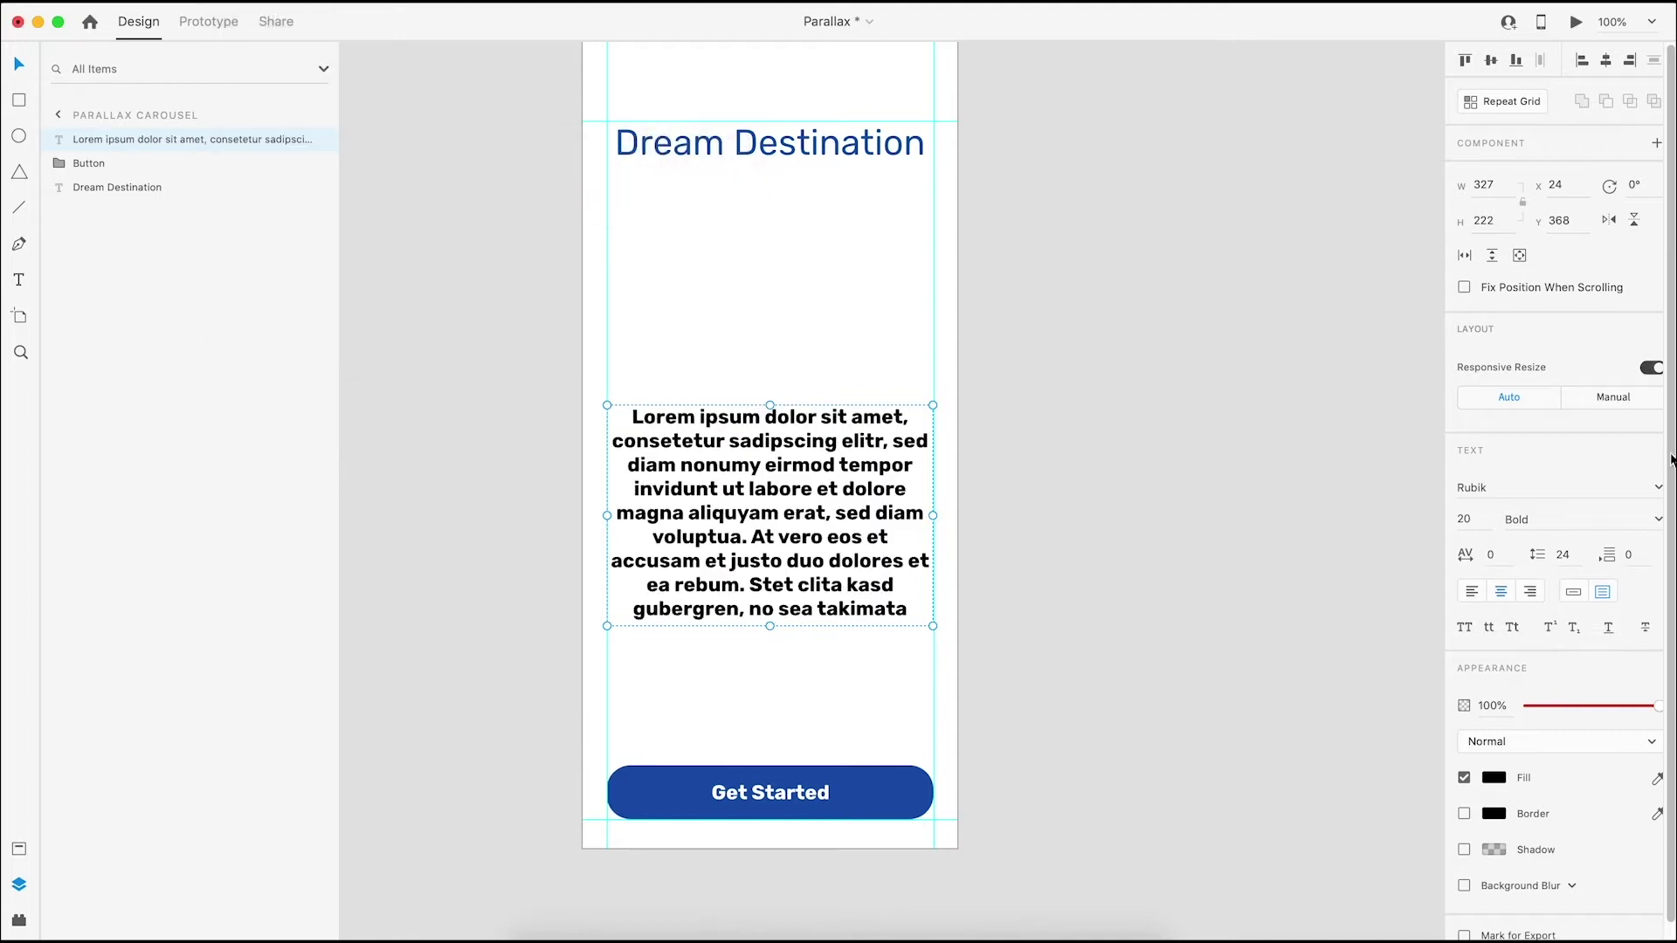
Set the placeholder paragraph to Regular weight and font size 18
{"action": "left_click", "coordinate": [1657, 520]}
{"action": "left_click", "coordinate": [1545, 545]}
{"action": "left_click", "coordinate": [1463, 519]}
{"action": "type", "text": "18"}
{"action": "key", "text": "Return"}
Shorten the paragraph box to a height of about 184 and move it down above the button, to about Y 477
{"action": "left_click", "coordinate": [733, 496]}
{"action": "left_click_drag", "start_coordinate": [772, 623], "coordinate": [768, 588]}
{"action": "left_click_drag", "start_coordinate": [731, 496], "coordinate": [730, 599]}
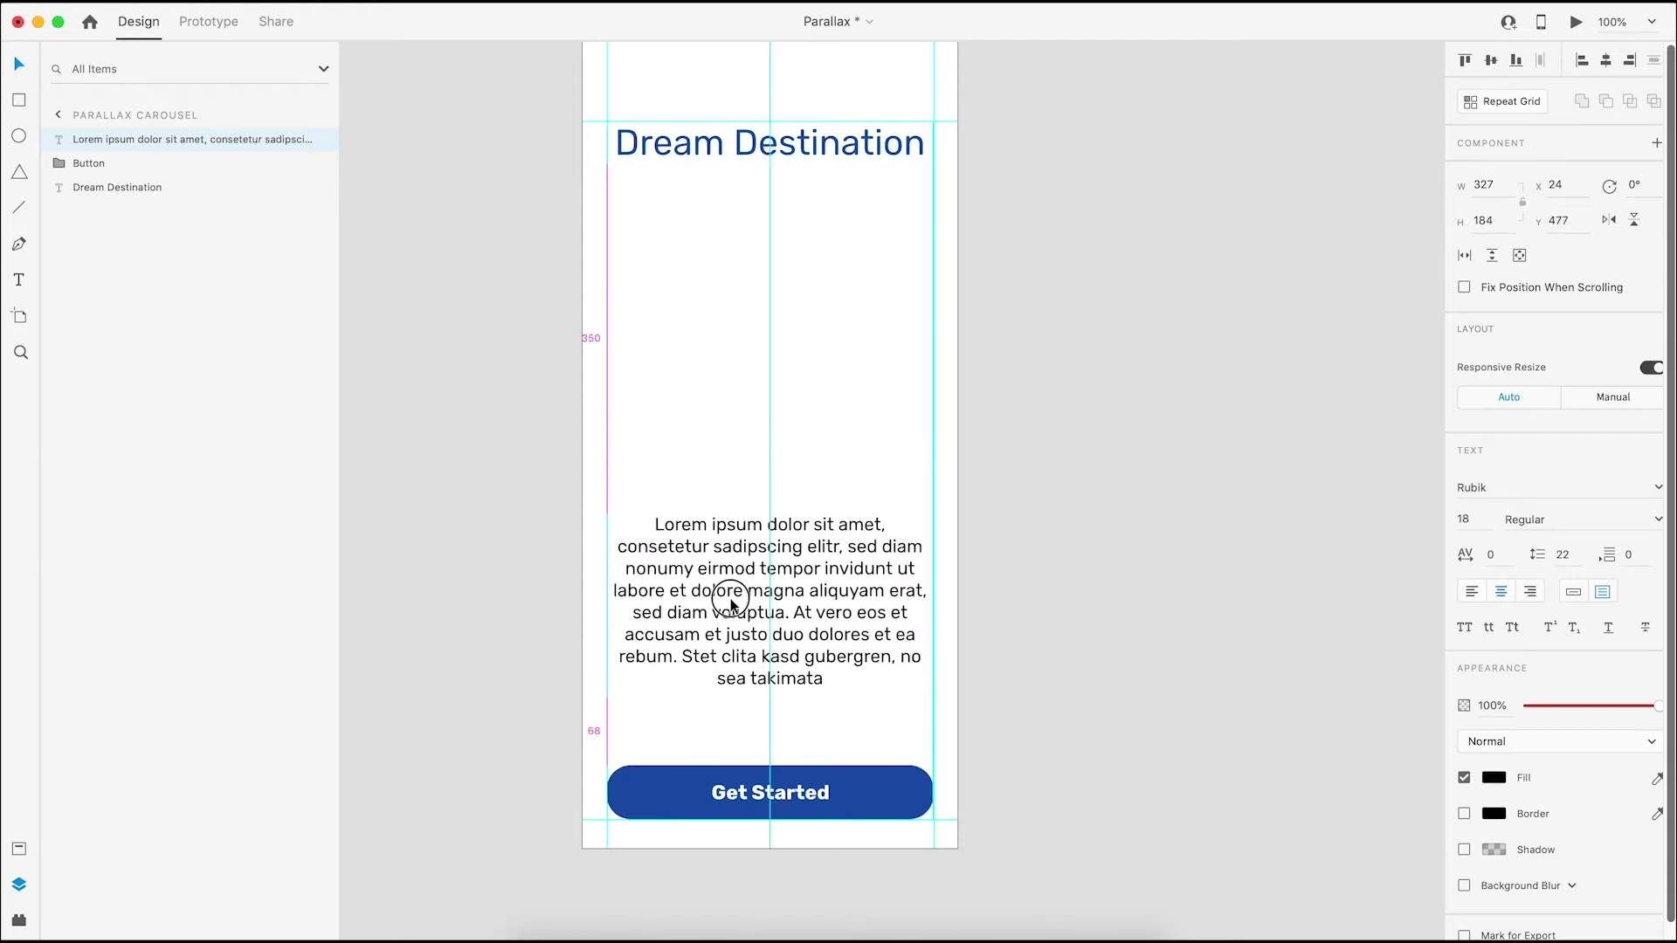
{"action": "left_click", "coordinate": [1088, 525]}
{"action": "key", "text": "super+plus"}
{"action": "left_click_drag", "start_coordinate": [1055, 436], "coordinate": [1144, 621]}
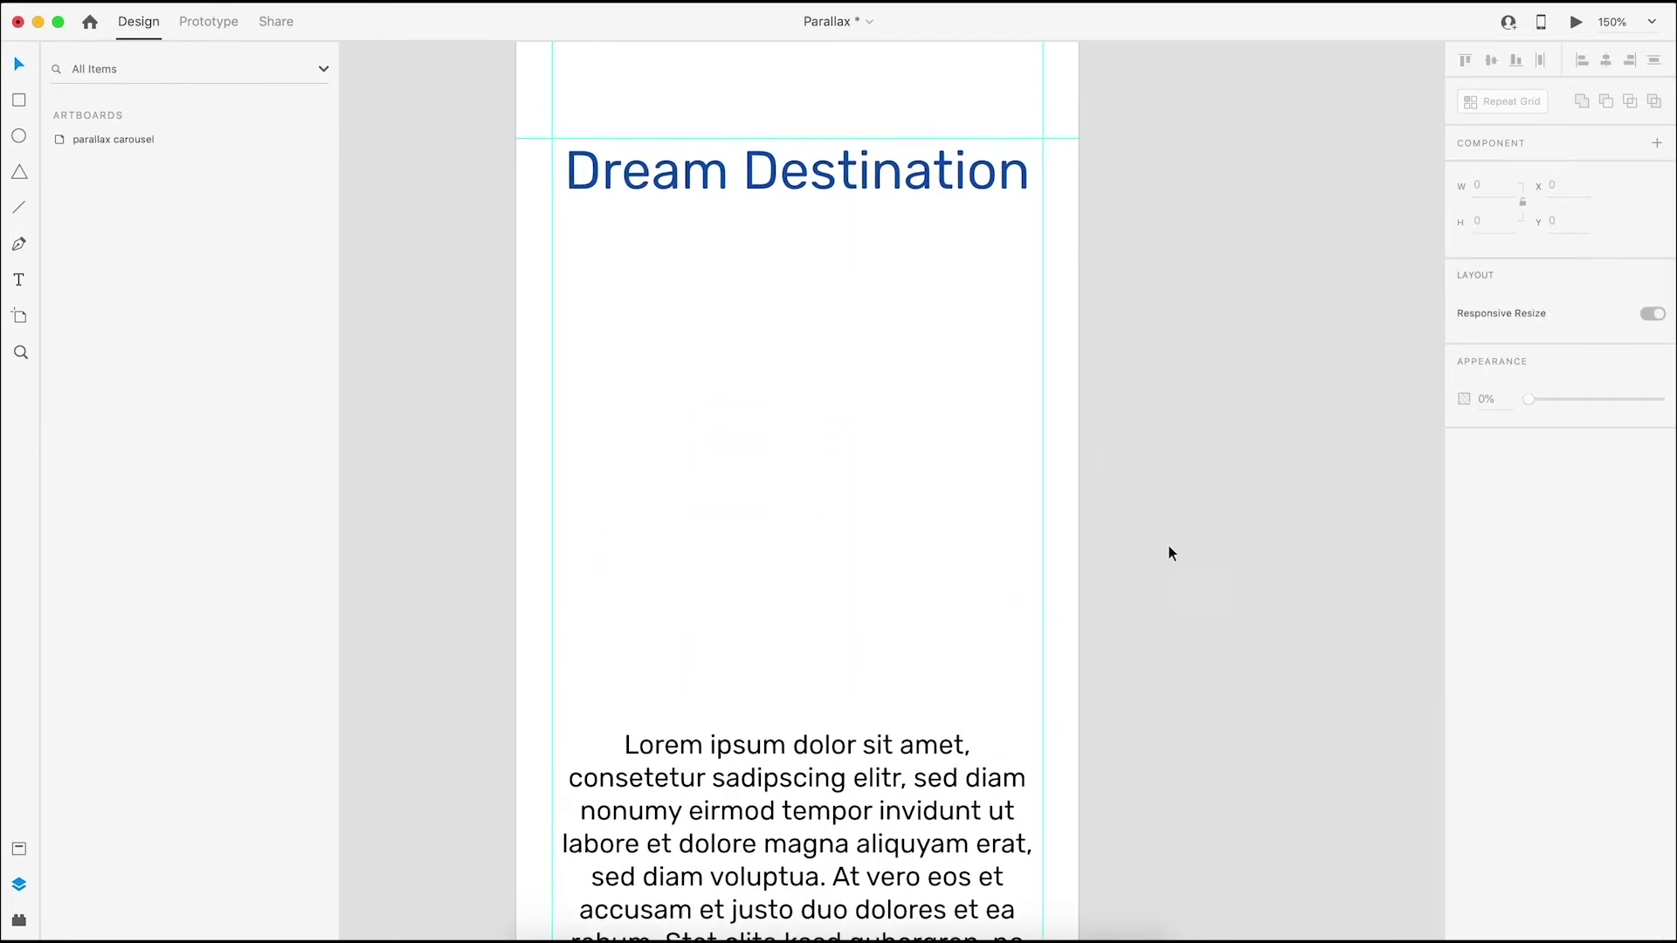
Draw a rectangle between the side guides beneath the heading and set its size to 327 by 327
{"action": "mouse_move", "coordinate": [552, 264]}
{"action": "left_mouse_down"}
{"action": "mouse_move", "coordinate": [988, 658]}
{"action": "mouse_move", "coordinate": [1042, 670]}
{"action": "left_mouse_up"}
{"action": "left_click", "coordinate": [1493, 190]}
{"action": "type", "text": "327"}
{"action": "key", "text": "Tab"}
{"action": "type", "text": "327"}
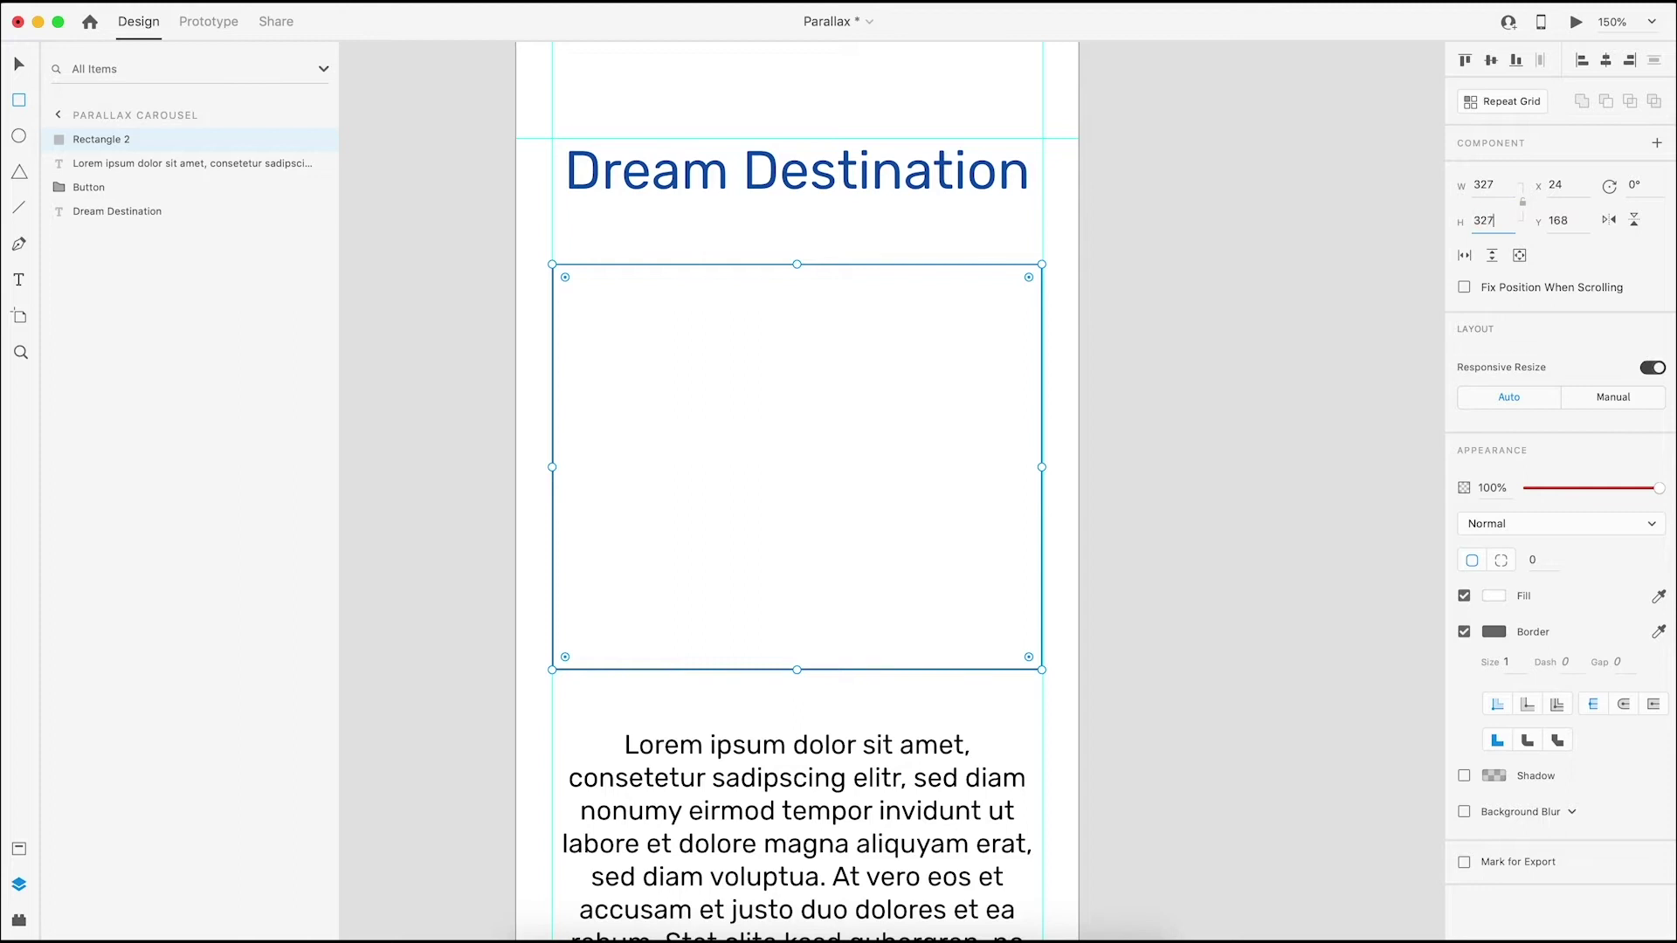
{"action": "key", "text": "Return"}
Move the square up under the heading to about Y 139 and shift the placeholder paragraph slightly down
{"action": "key", "text": "v"}
{"action": "left_click_drag", "start_coordinate": [726, 405], "coordinate": [726, 360]}
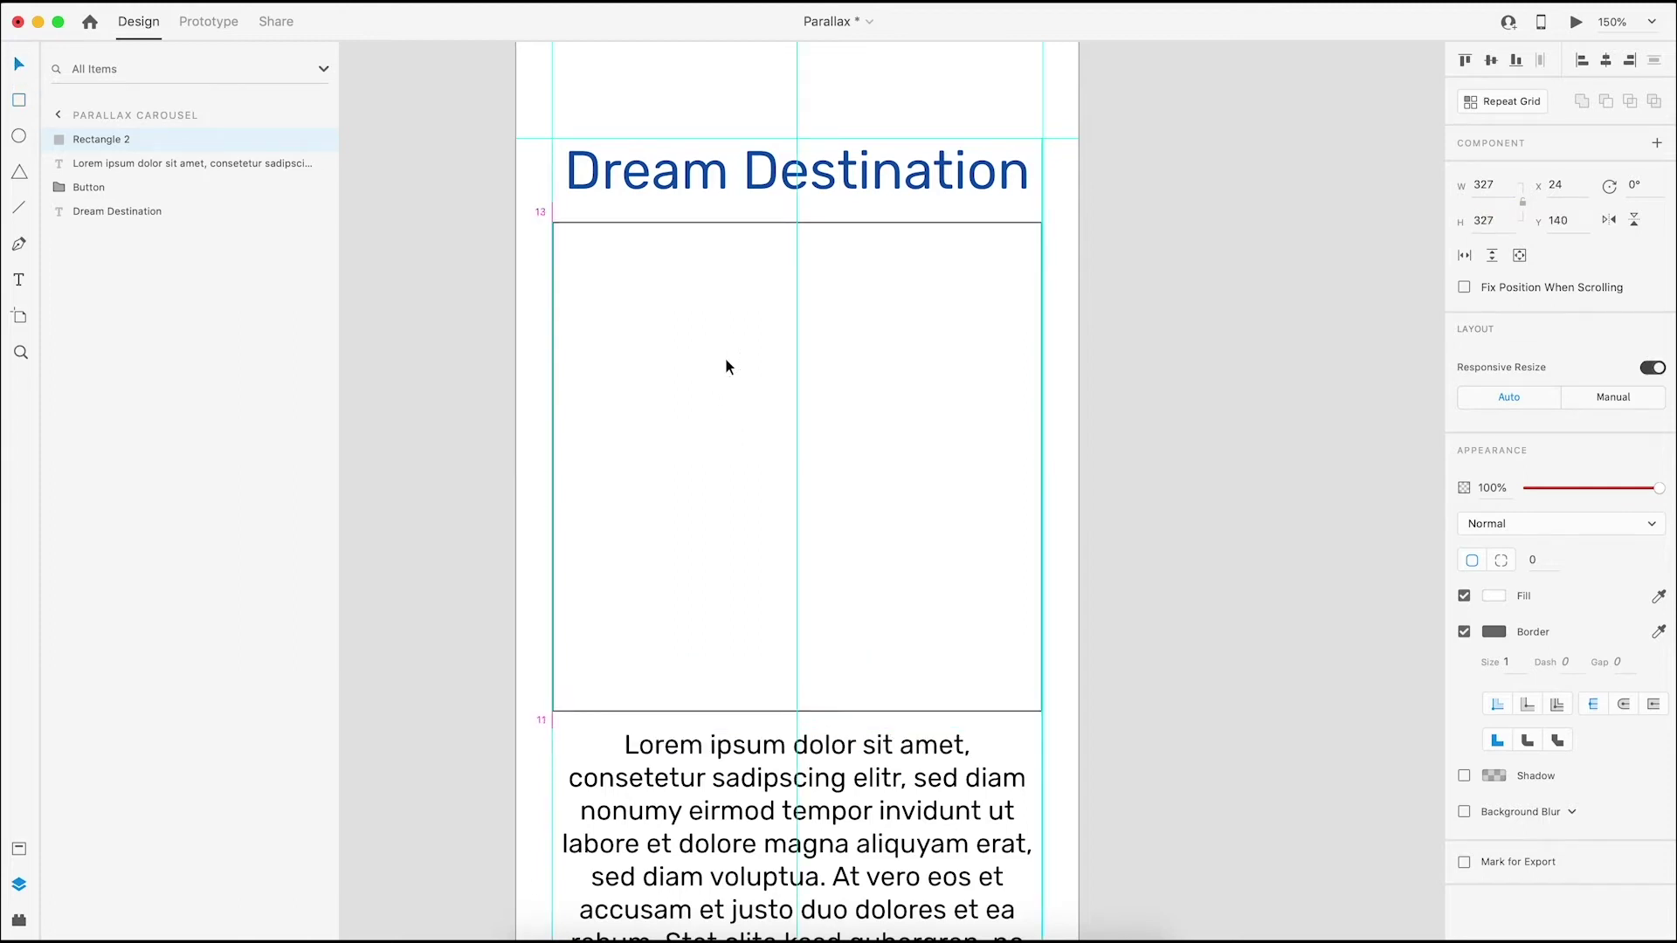
{"action": "left_click", "coordinate": [1208, 400]}
{"action": "scroll", "coordinate": [1208, 400], "scroll_direction": "down", "scroll_amount": 4}
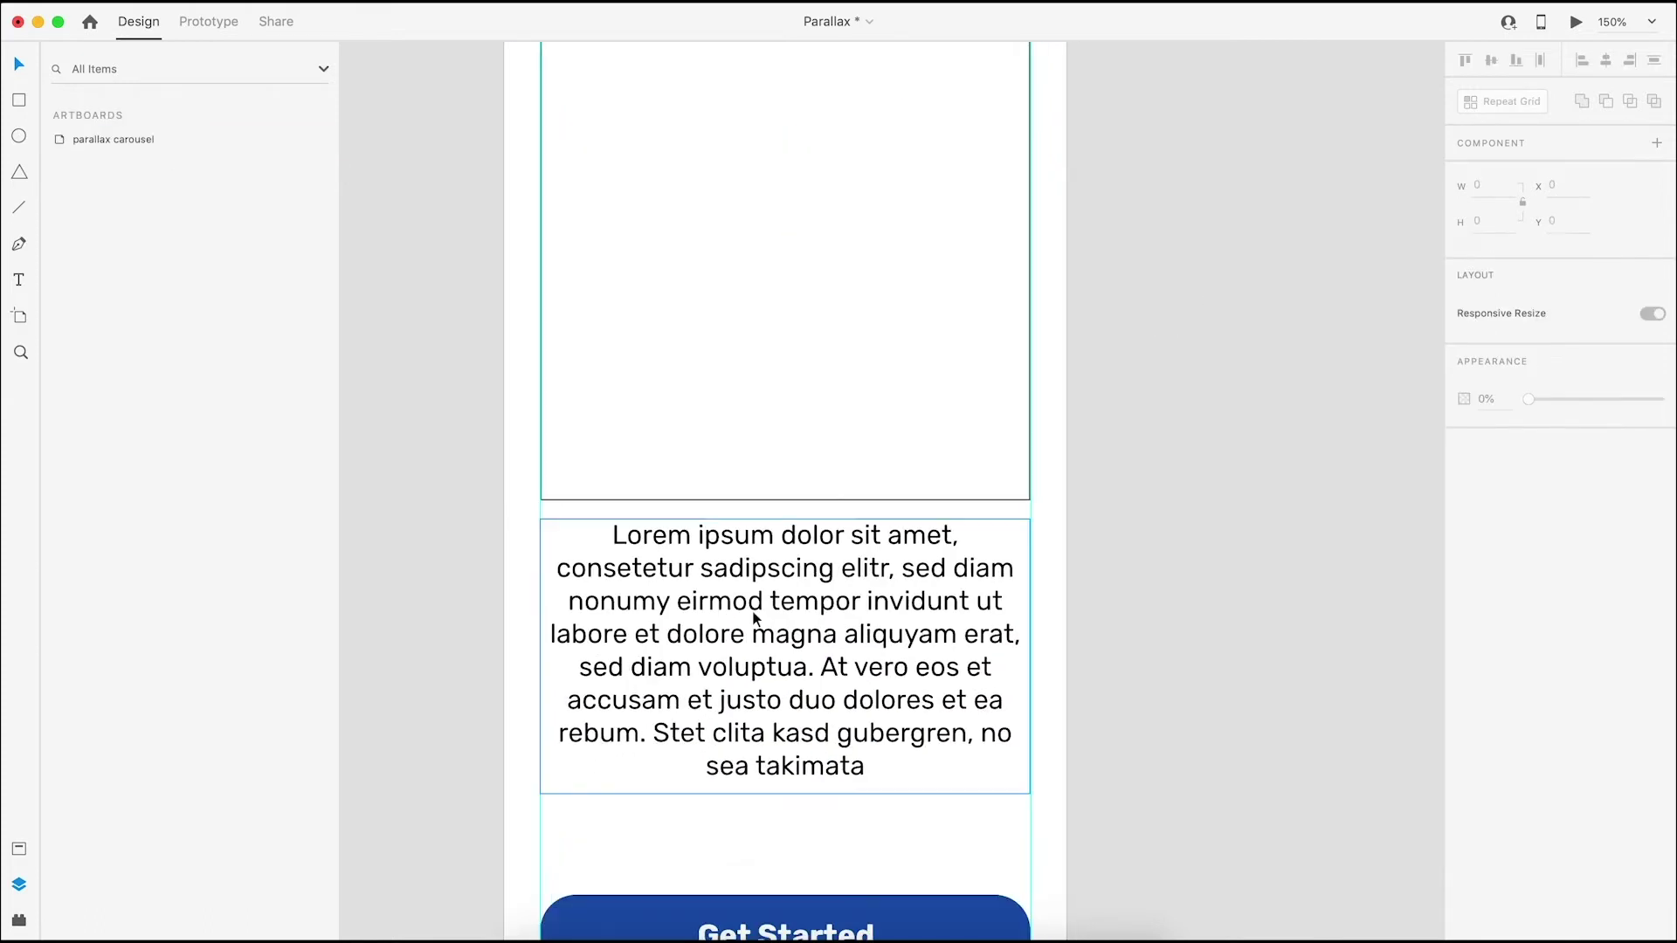
{"action": "left_click", "coordinate": [721, 605]}
{"action": "left_click_drag", "start_coordinate": [721, 605], "coordinate": [722, 620]}
{"action": "left_click", "coordinate": [1087, 505]}
{"action": "scroll", "coordinate": [1039, 489], "scroll_direction": "up", "scroll_amount": 4}
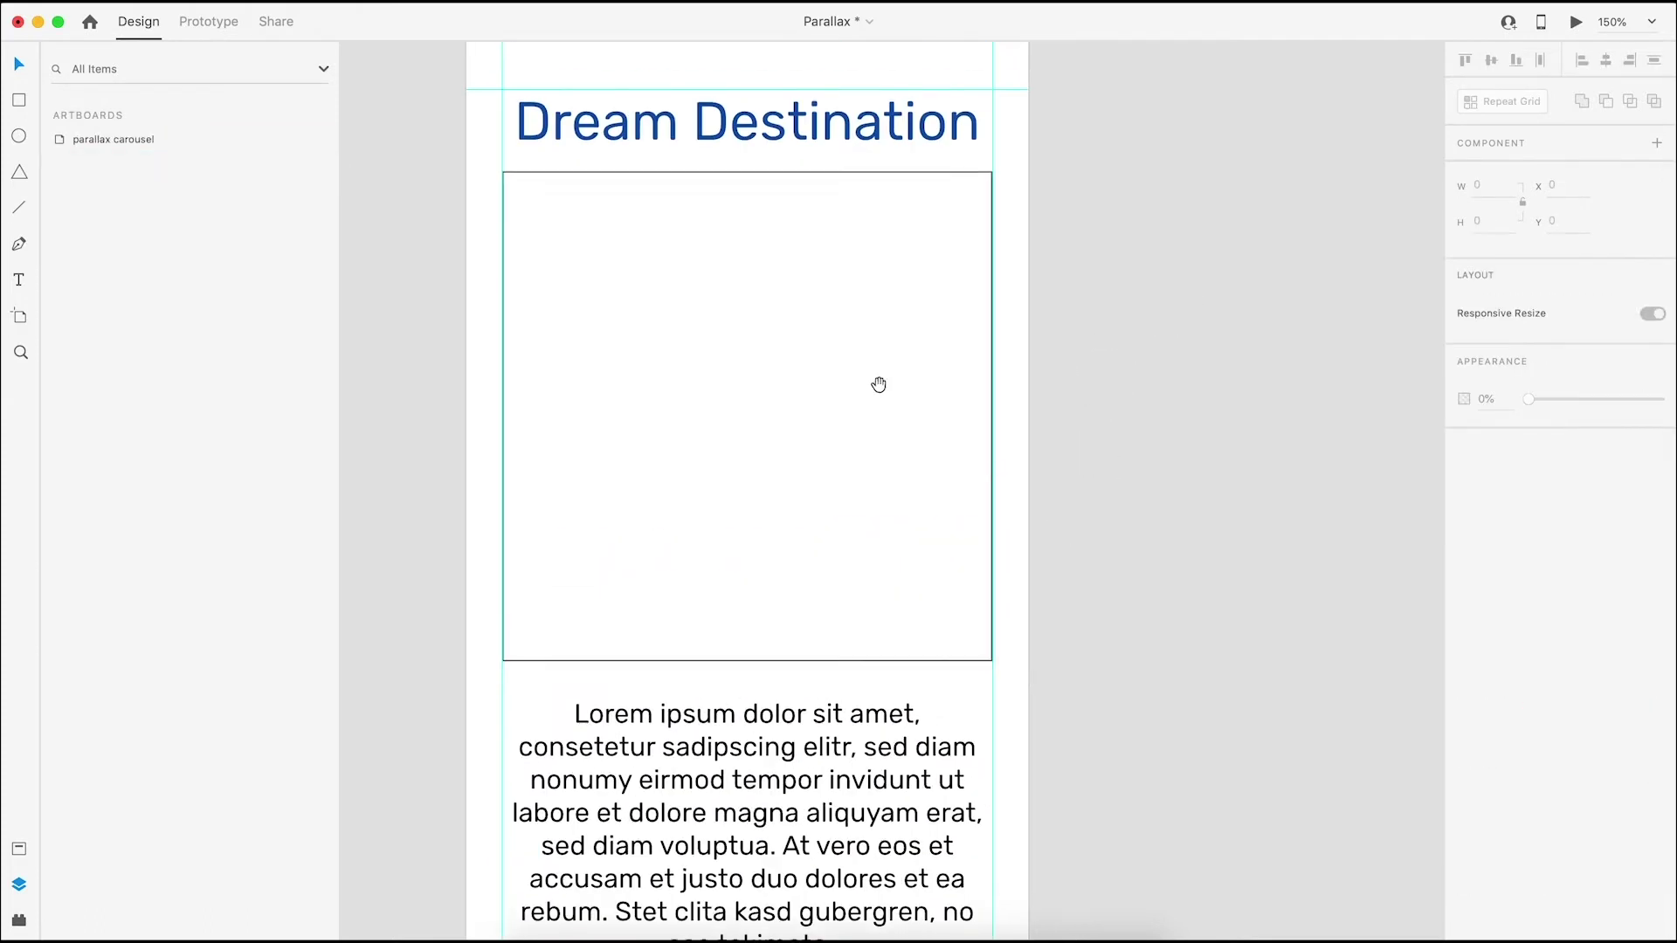
Set the square's corner radius to 24
{"action": "left_click", "coordinate": [905, 314]}
{"action": "left_click", "coordinate": [1544, 559]}
{"action": "type", "text": "24"}
{"action": "key", "text": "Return"}
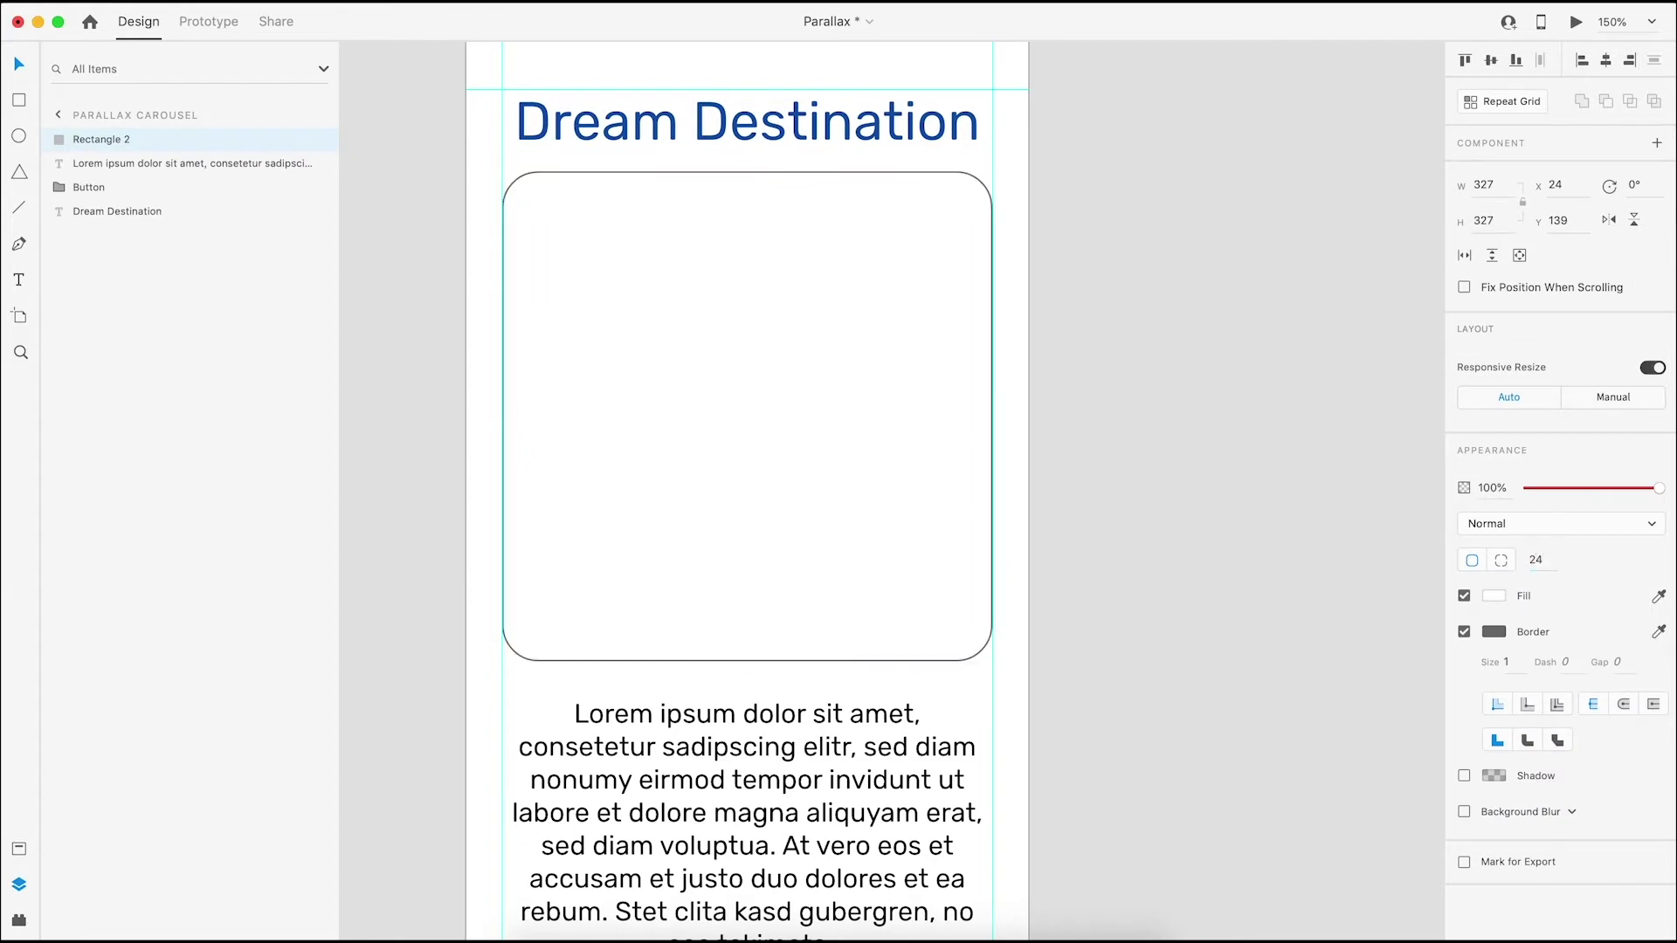
Remove the card's border and give it a shadow with X 0, Y 0 and blur 6
{"action": "left_click", "coordinate": [1464, 631]}
{"action": "left_click", "coordinate": [1465, 667]}
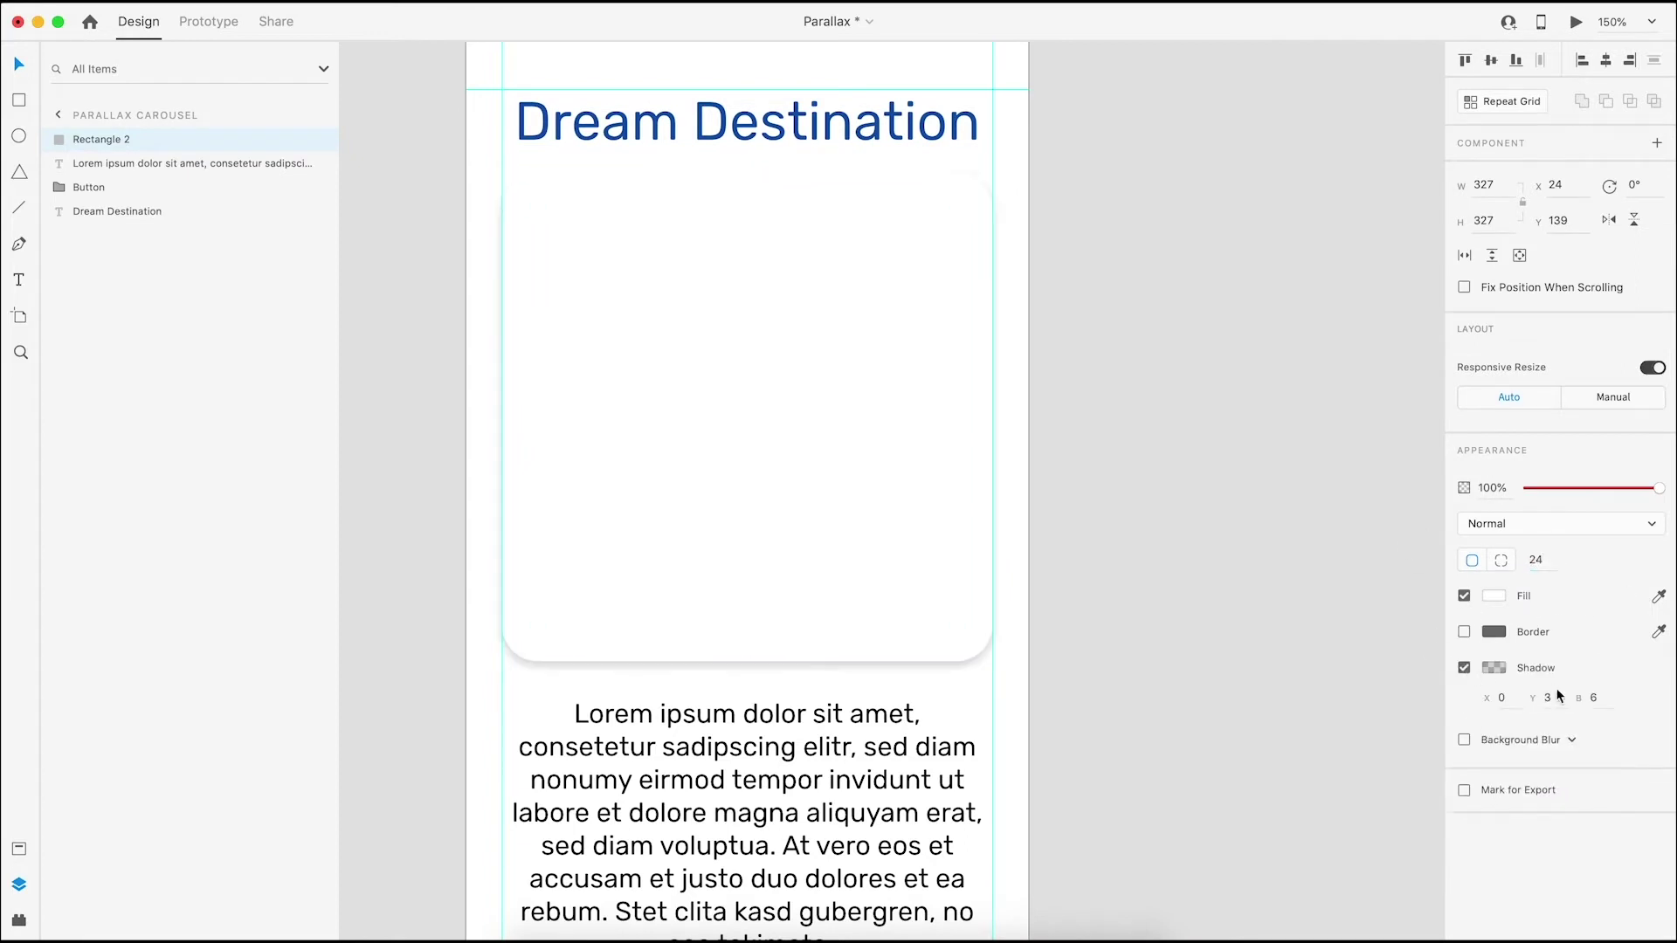
{"action": "key", "text": "Tab"}
{"action": "left_click", "coordinate": [1156, 485]}
Duplicate the card twice to form an evenly spaced row extending right of the artboard
{"action": "left_click", "coordinate": [858, 407]}
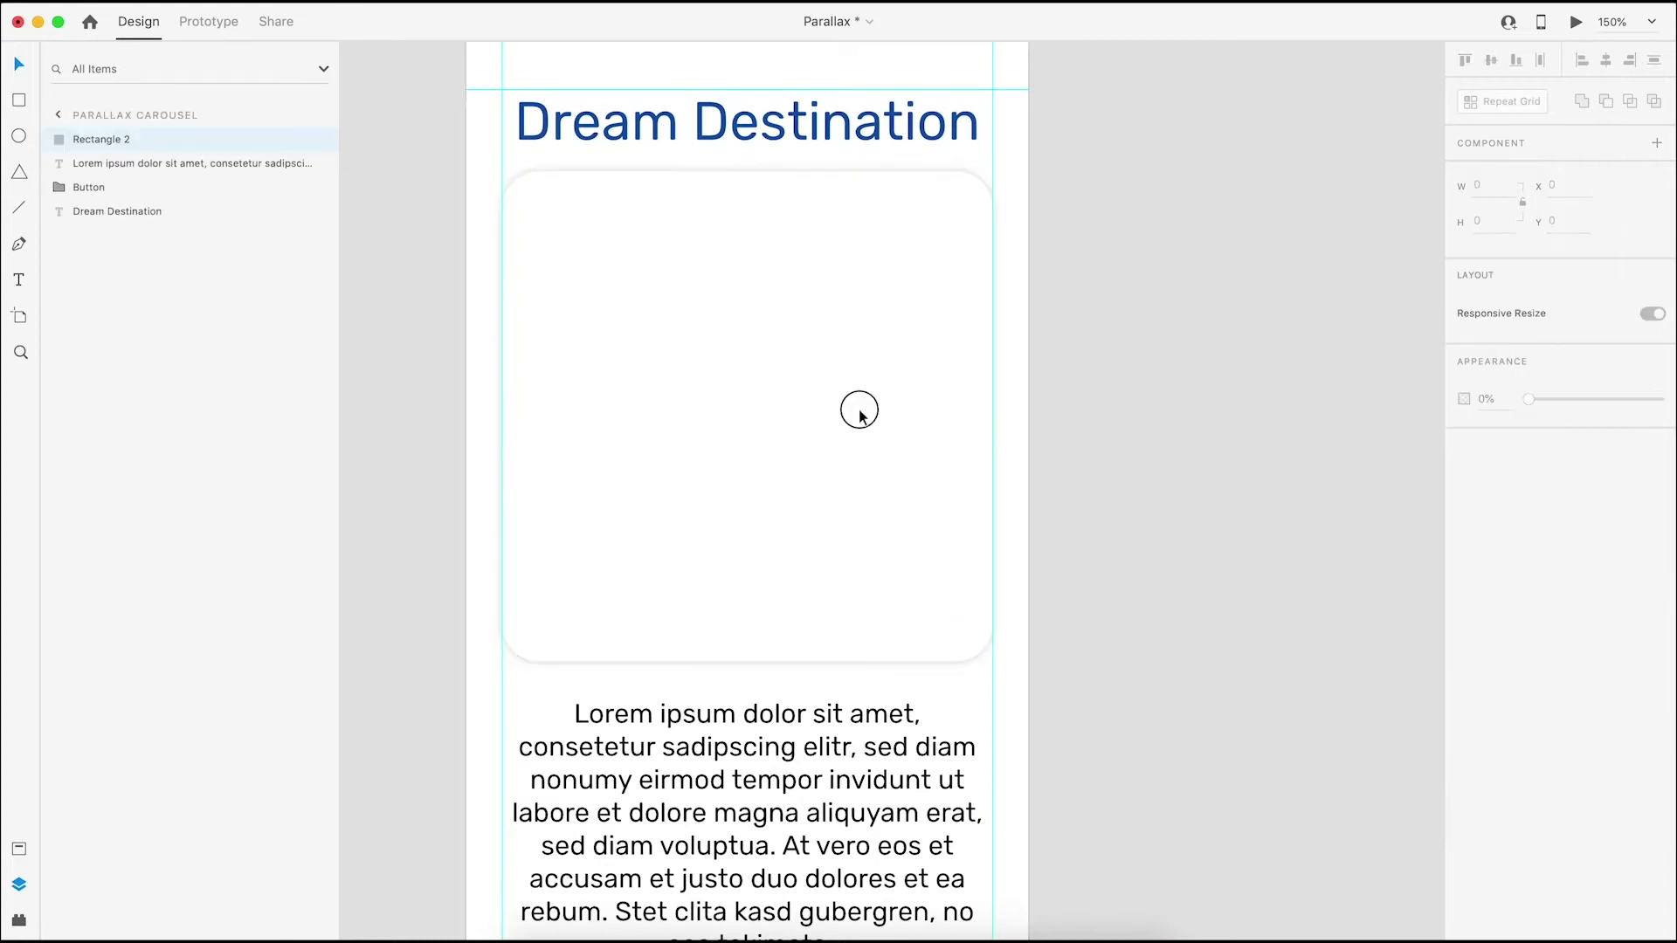
{"action": "key", "text": "super+minus"}
{"action": "left_click_drag", "start_coordinate": [1087, 430], "coordinate": [1001, 398]}
{"action": "left_click_drag", "start_coordinate": [688, 404], "coordinate": [1173, 423]}
{"action": "key", "text": "super+d"}
Fill the three cards in order with the altitude-clouds, seaside-994605 and sky-clouds images from the Parallax folder
{"action": "left_click", "coordinate": [599, 922]}
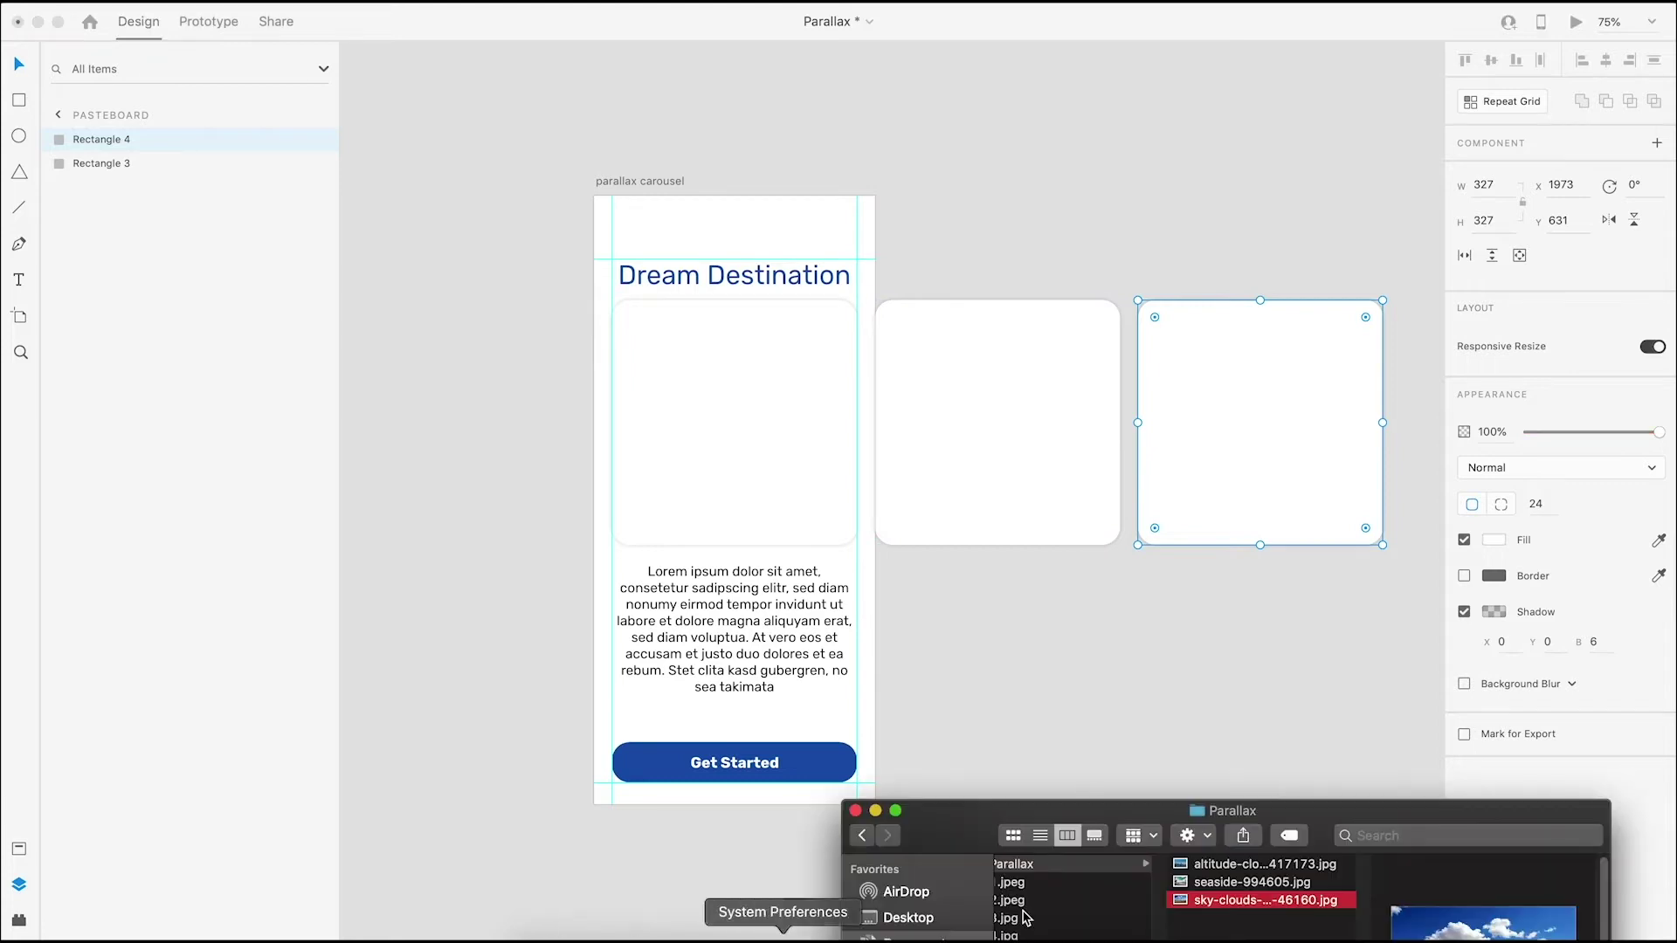
{"action": "left_click", "coordinate": [1201, 868]}
{"action": "left_click_drag", "start_coordinate": [1201, 869], "coordinate": [1002, 515]}
{"action": "left_click_drag", "start_coordinate": [1213, 901], "coordinate": [1236, 515]}
Shift the mountain, beach and field images to the right inside their card masks
{"action": "double_click", "coordinate": [767, 445]}
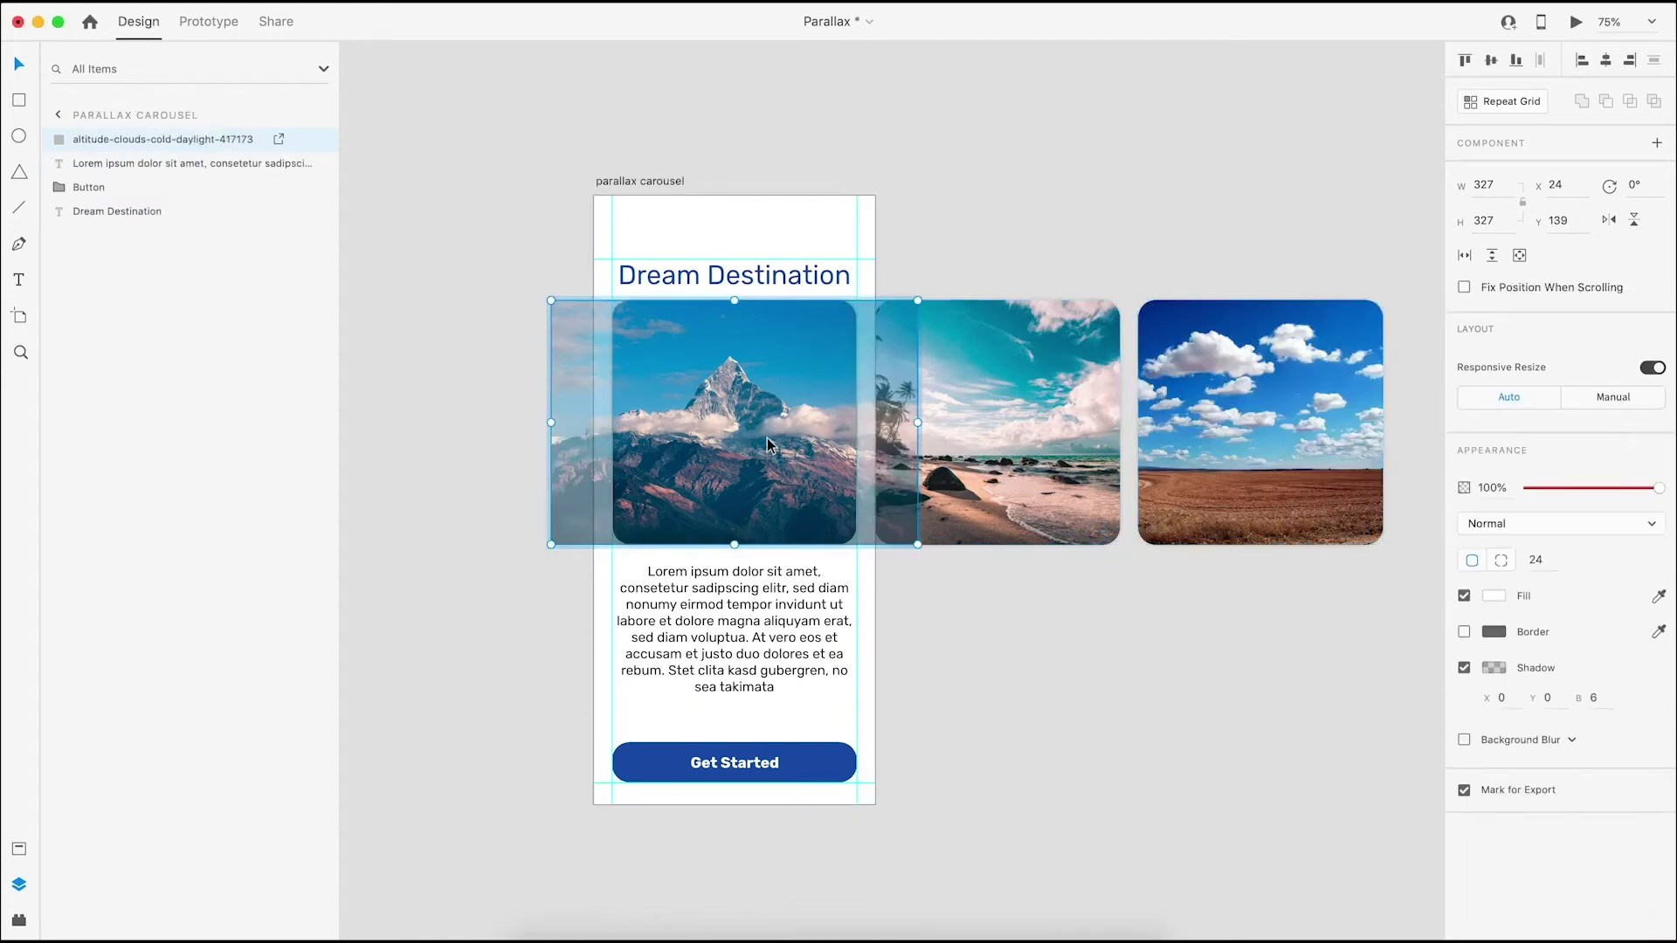
{"action": "left_click_drag", "start_coordinate": [738, 447], "coordinate": [793, 449]}
{"action": "double_click", "coordinate": [961, 416]}
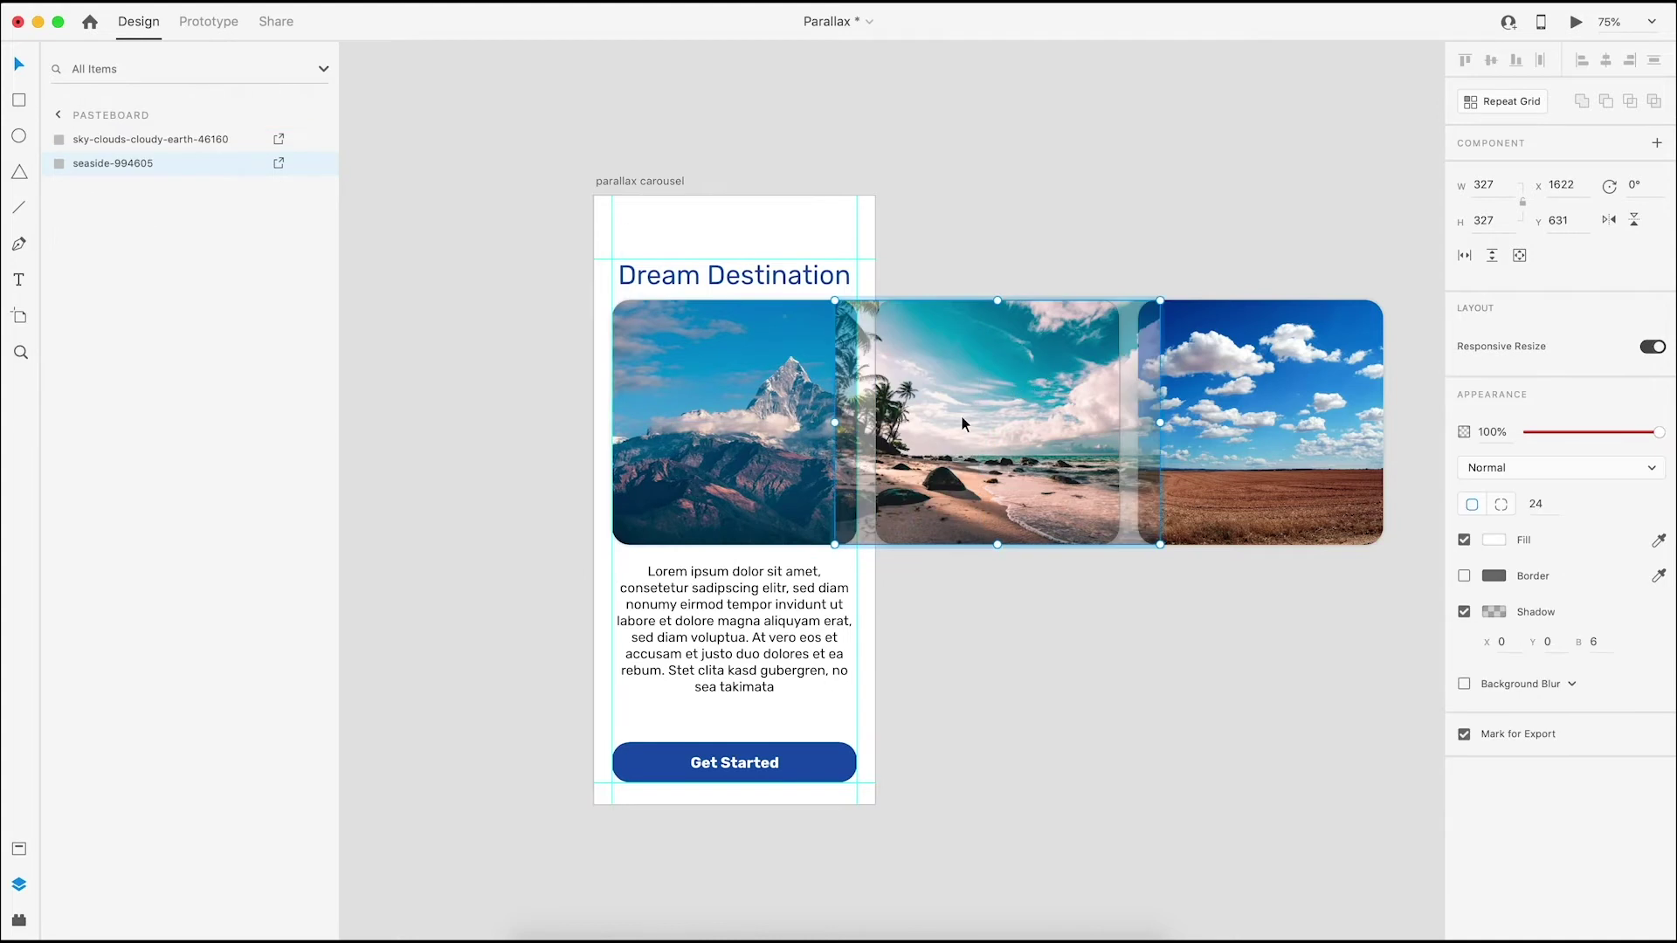
{"action": "left_click_drag", "start_coordinate": [977, 433], "coordinate": [1022, 432]}
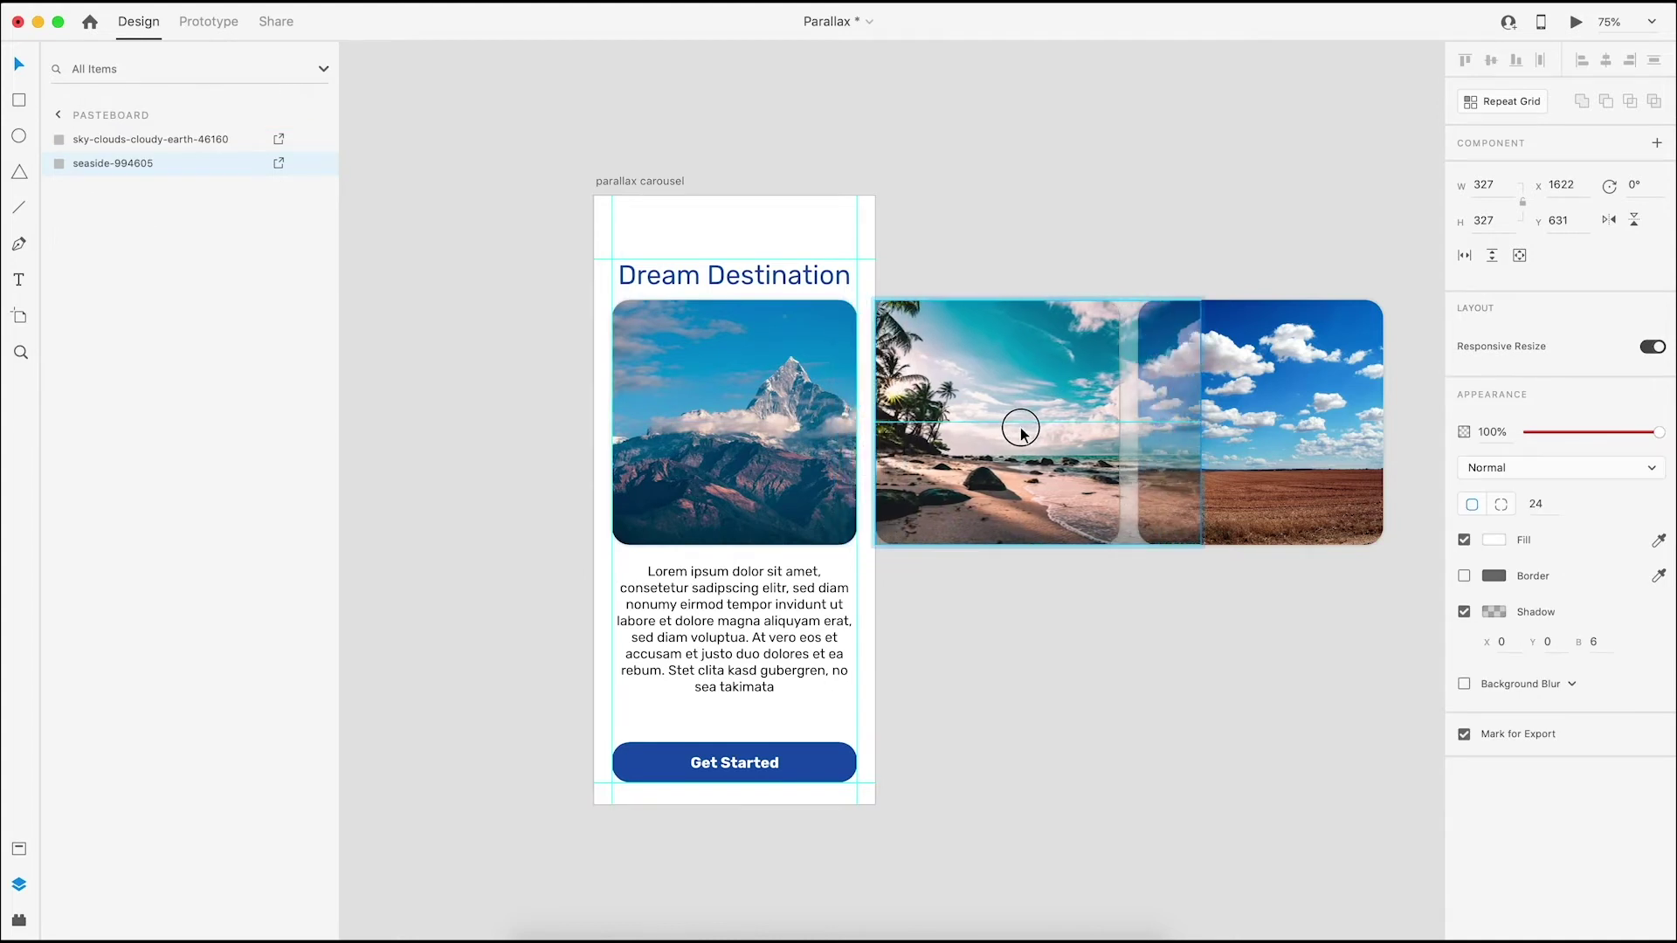
{"action": "double_click", "coordinate": [1240, 427]}
{"action": "left_click_drag", "start_coordinate": [1245, 427], "coordinate": [1310, 432]}
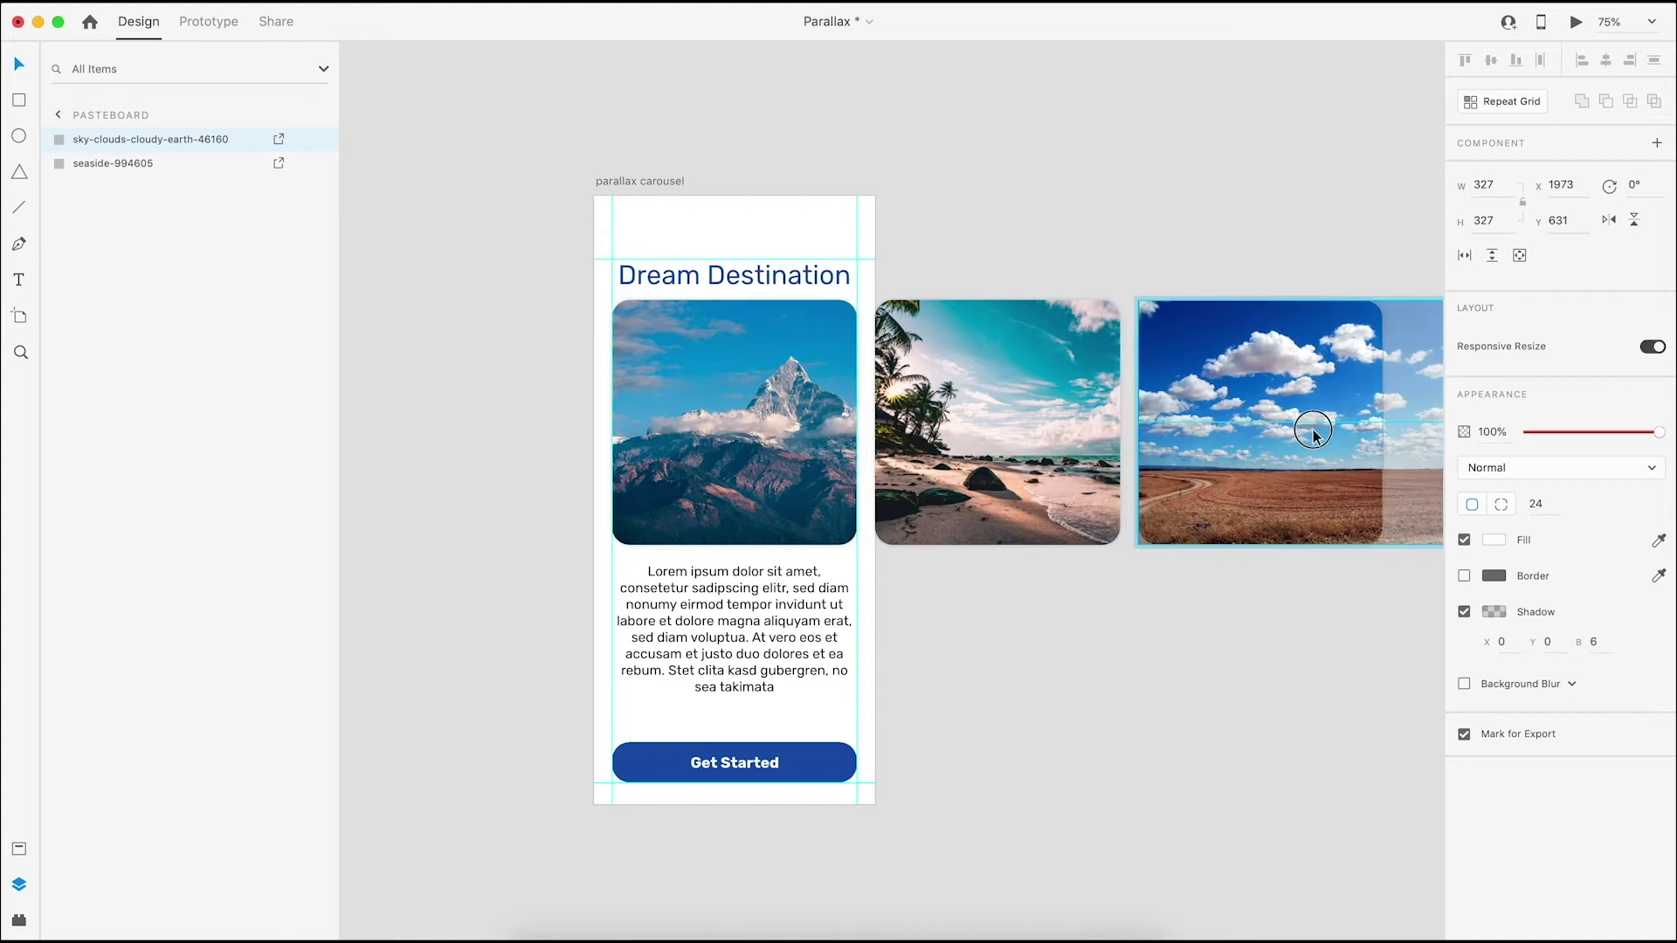
{"action": "double_click", "coordinate": [1092, 414]}
{"action": "left_click", "coordinate": [1059, 215]}
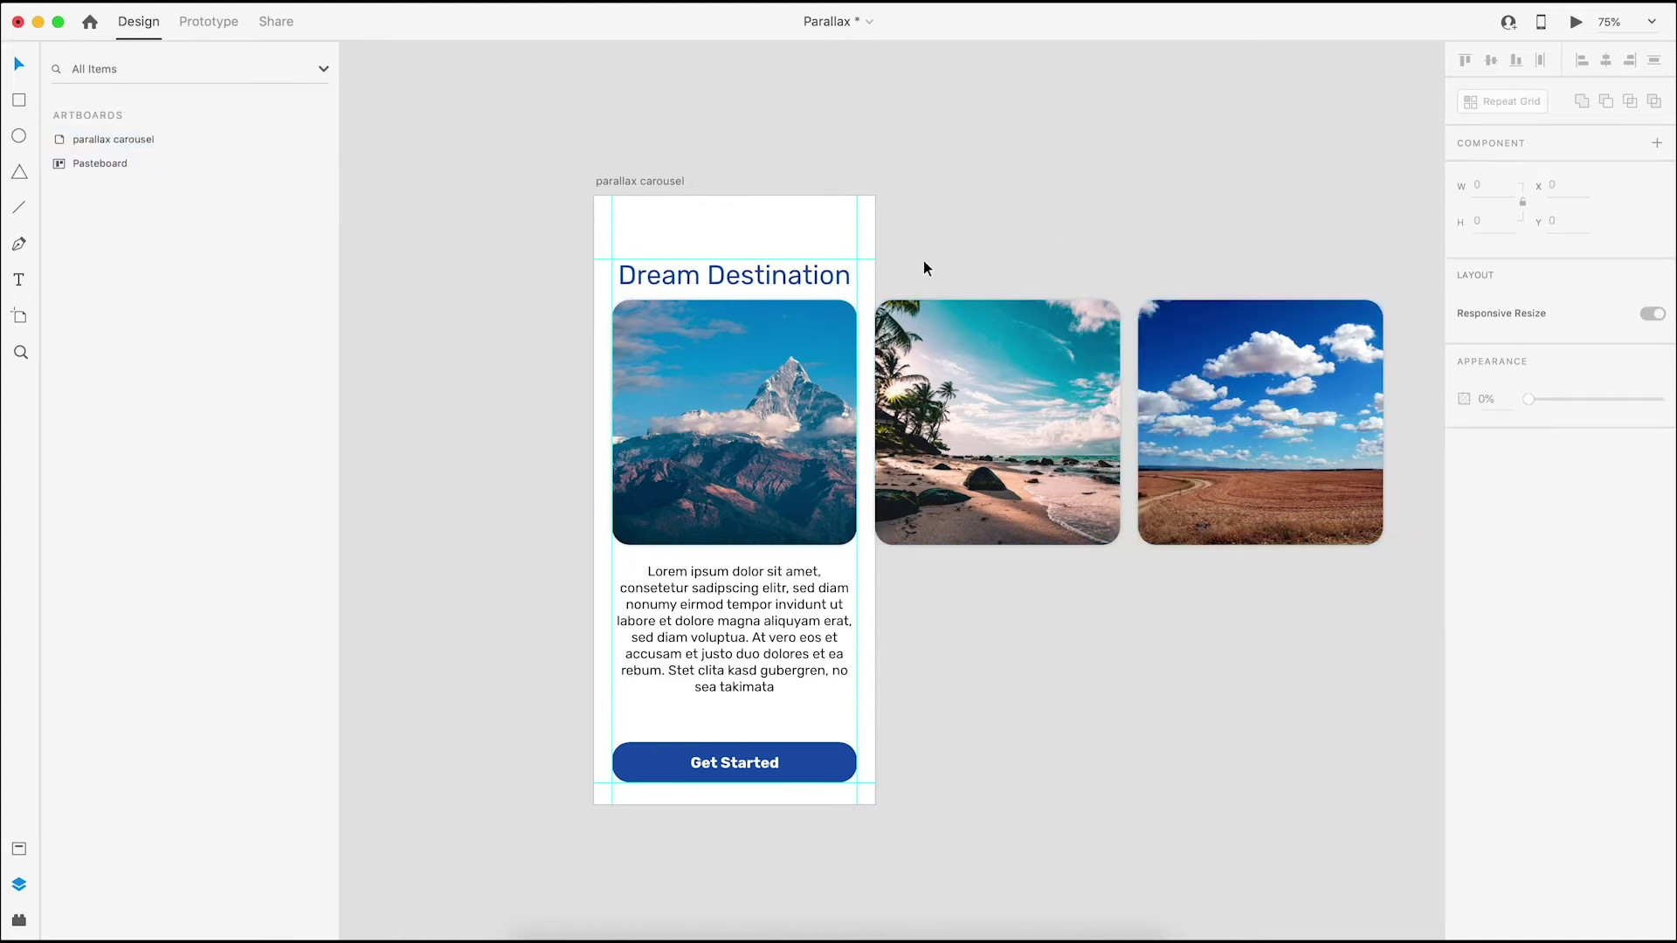
Resize the beach and field cards to 250 by 250
{"action": "double_click", "coordinate": [992, 396]}
{"action": "left_click", "coordinate": [1498, 185]}
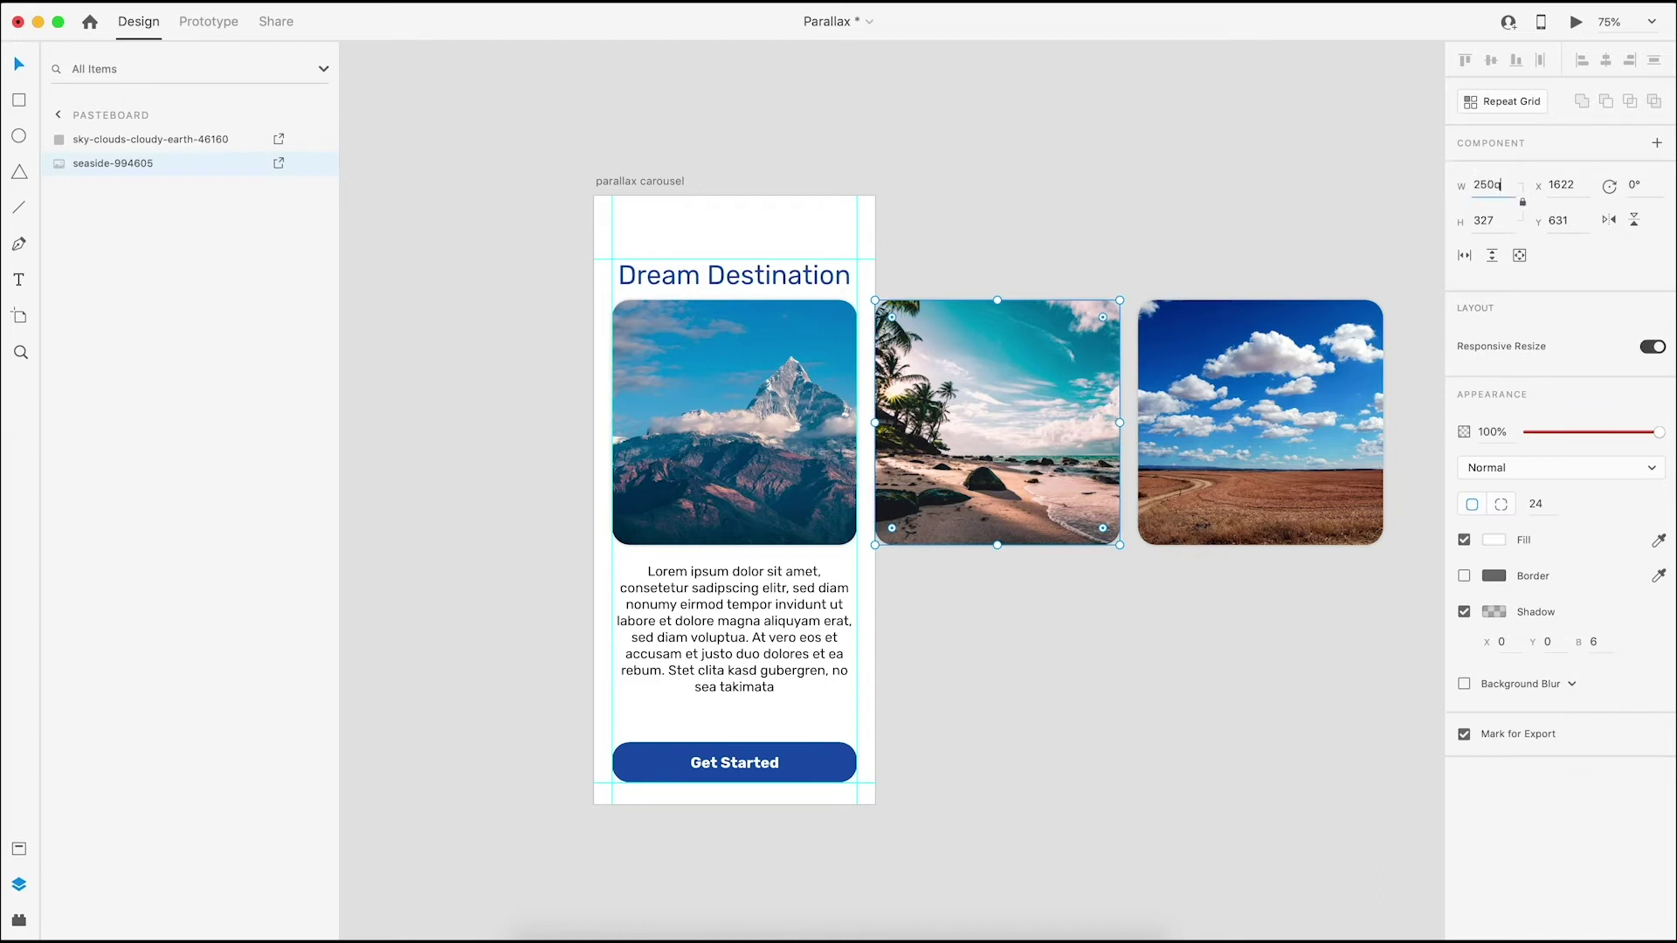
{"action": "key", "text": "Return"}
{"action": "left_click", "coordinate": [1318, 359]}
{"action": "left_click", "coordinate": [1484, 185]}
{"action": "key", "text": "Tab"}
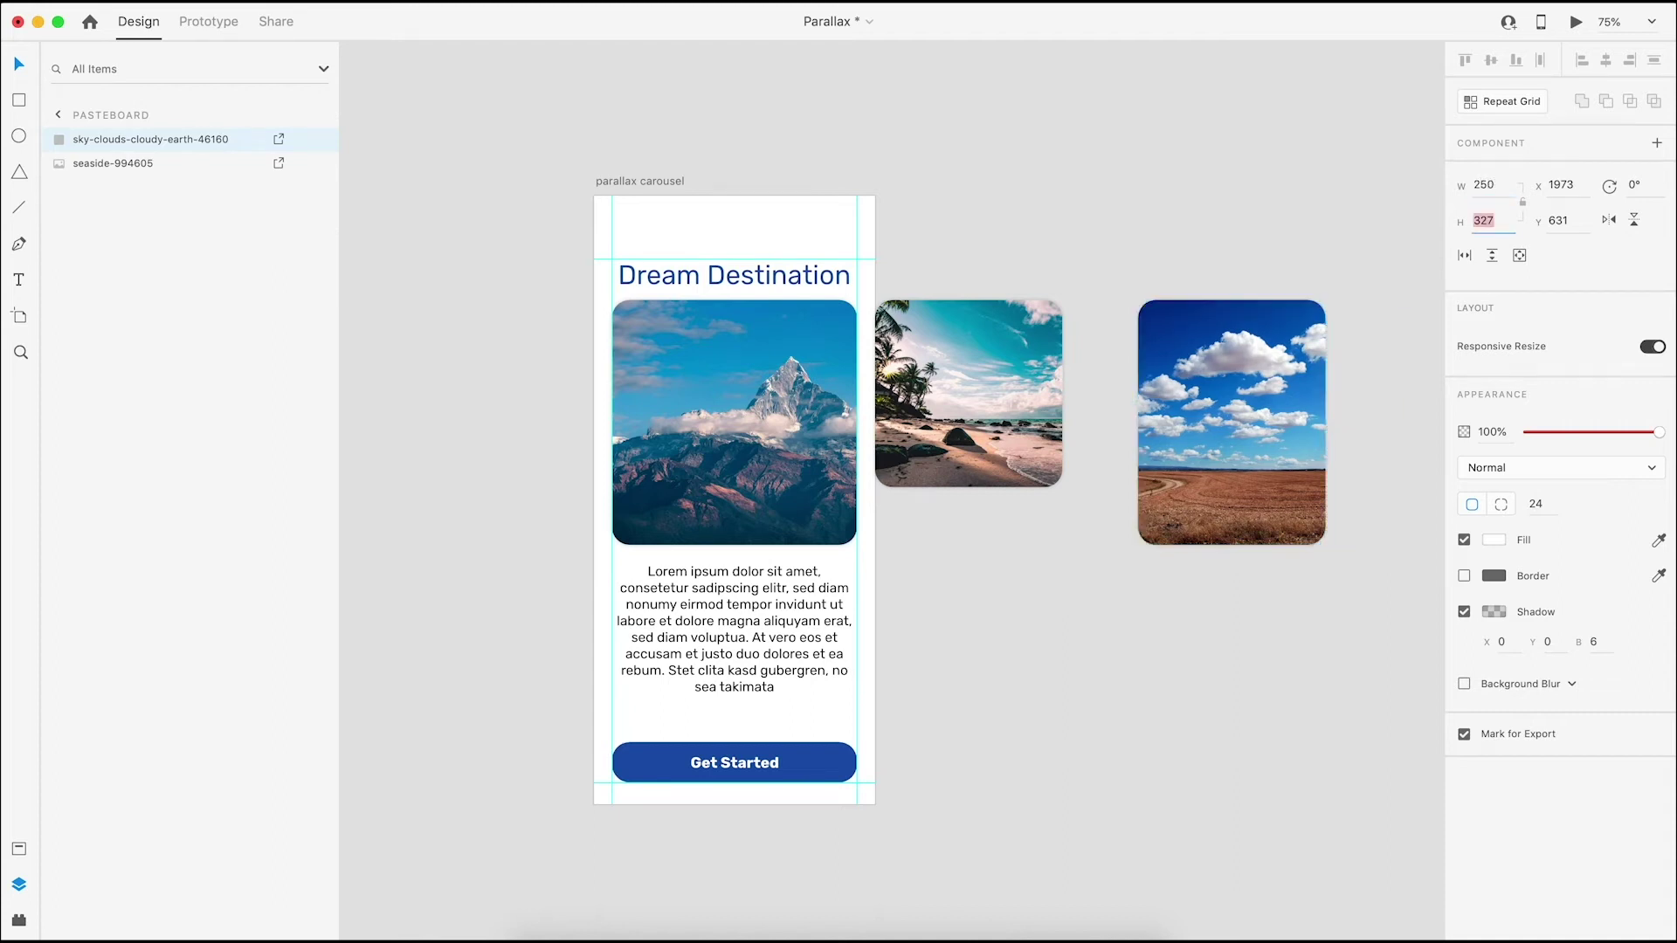
{"action": "type", "text": "250"}
{"action": "key", "text": "Return"}
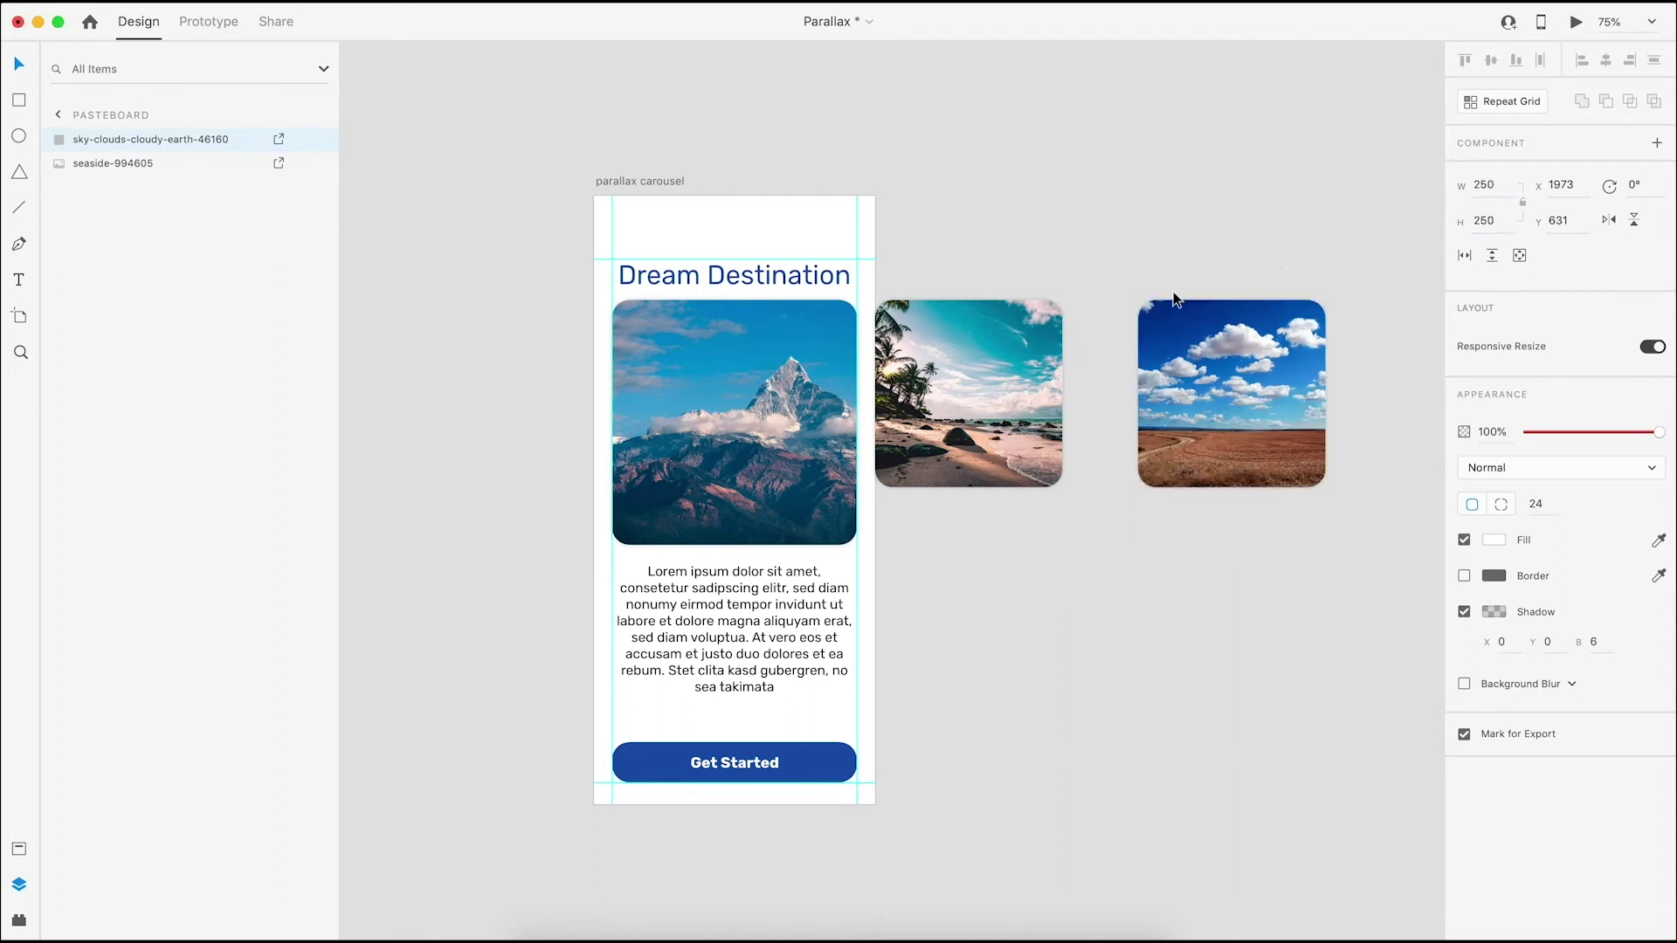
Move the field card closer to the beach card and align all three cards by their vertical middles
{"action": "left_click_drag", "start_coordinate": [1165, 365], "coordinate": [1118, 373]}
{"action": "left_click", "coordinate": [854, 421]}
{"action": "left_click", "coordinate": [1030, 395], "text": "shift"}
{"action": "left_click", "coordinate": [1174, 406], "text": "shift"}
{"action": "left_click", "coordinate": [1490, 59]}
{"action": "left_click", "coordinate": [911, 253]}
Add the text "Himalya" over the mountain card and set its font size to 36
{"action": "key", "text": "t"}
{"action": "left_click", "coordinate": [673, 418]}
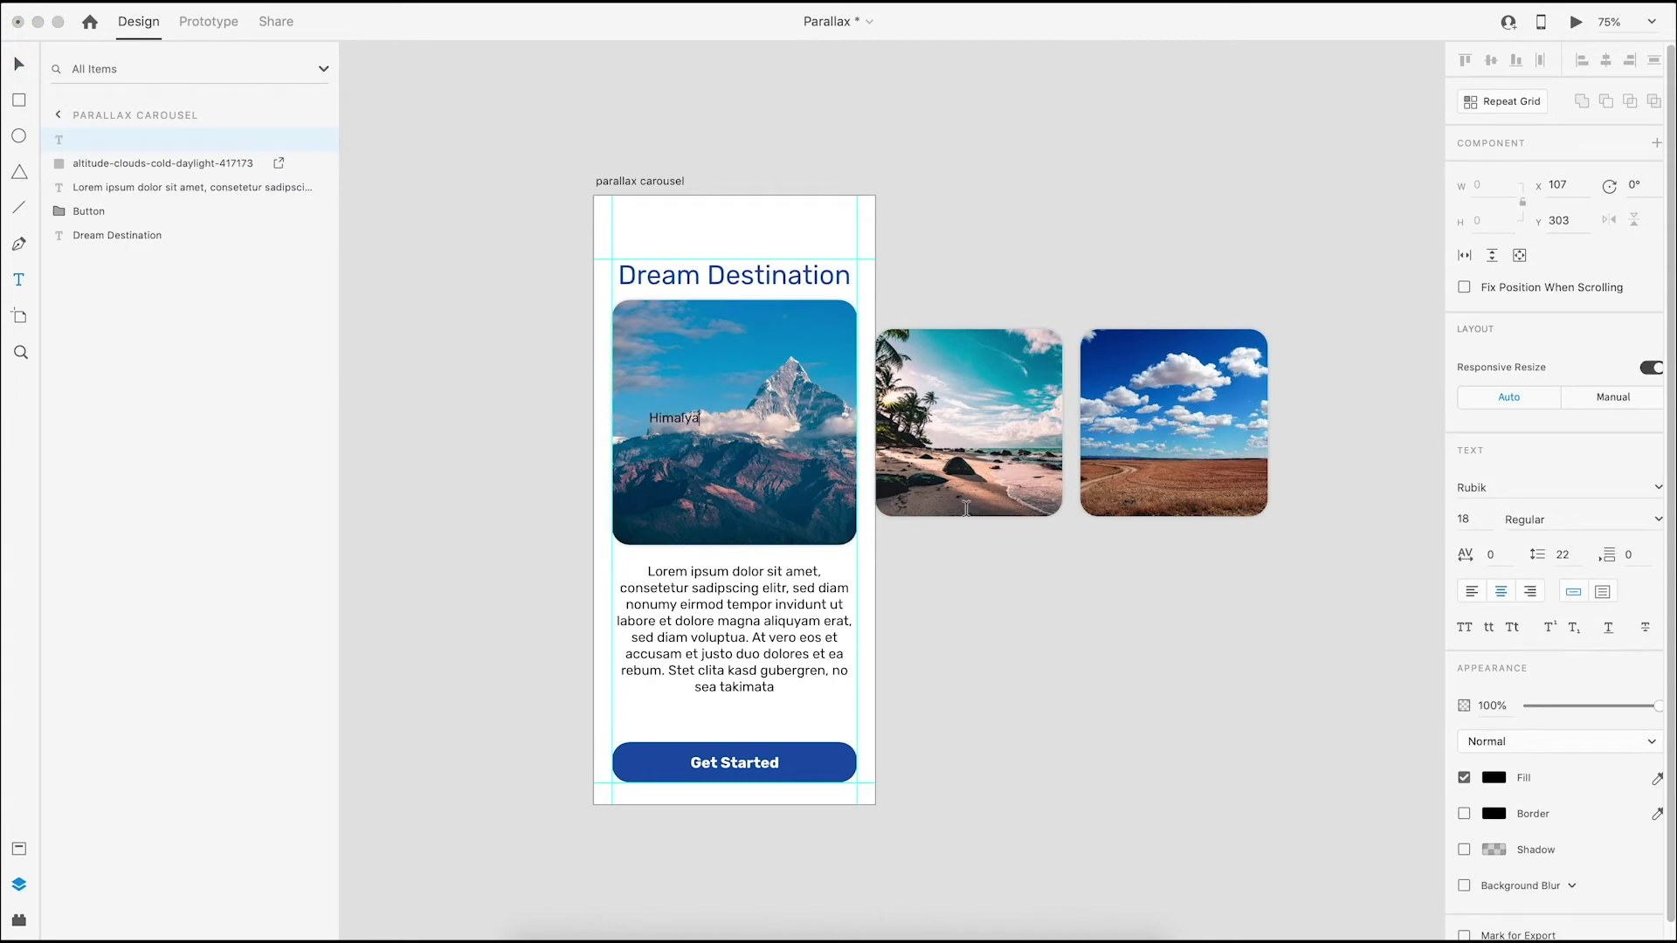
{"action": "left_click", "coordinate": [18, 64]}
{"action": "left_click_drag", "start_coordinate": [674, 428], "coordinate": [683, 453]}
{"action": "left_click_drag", "start_coordinate": [687, 432], "coordinate": [710, 437]}
{"action": "left_click_drag", "start_coordinate": [1478, 520], "coordinate": [1413, 515]}
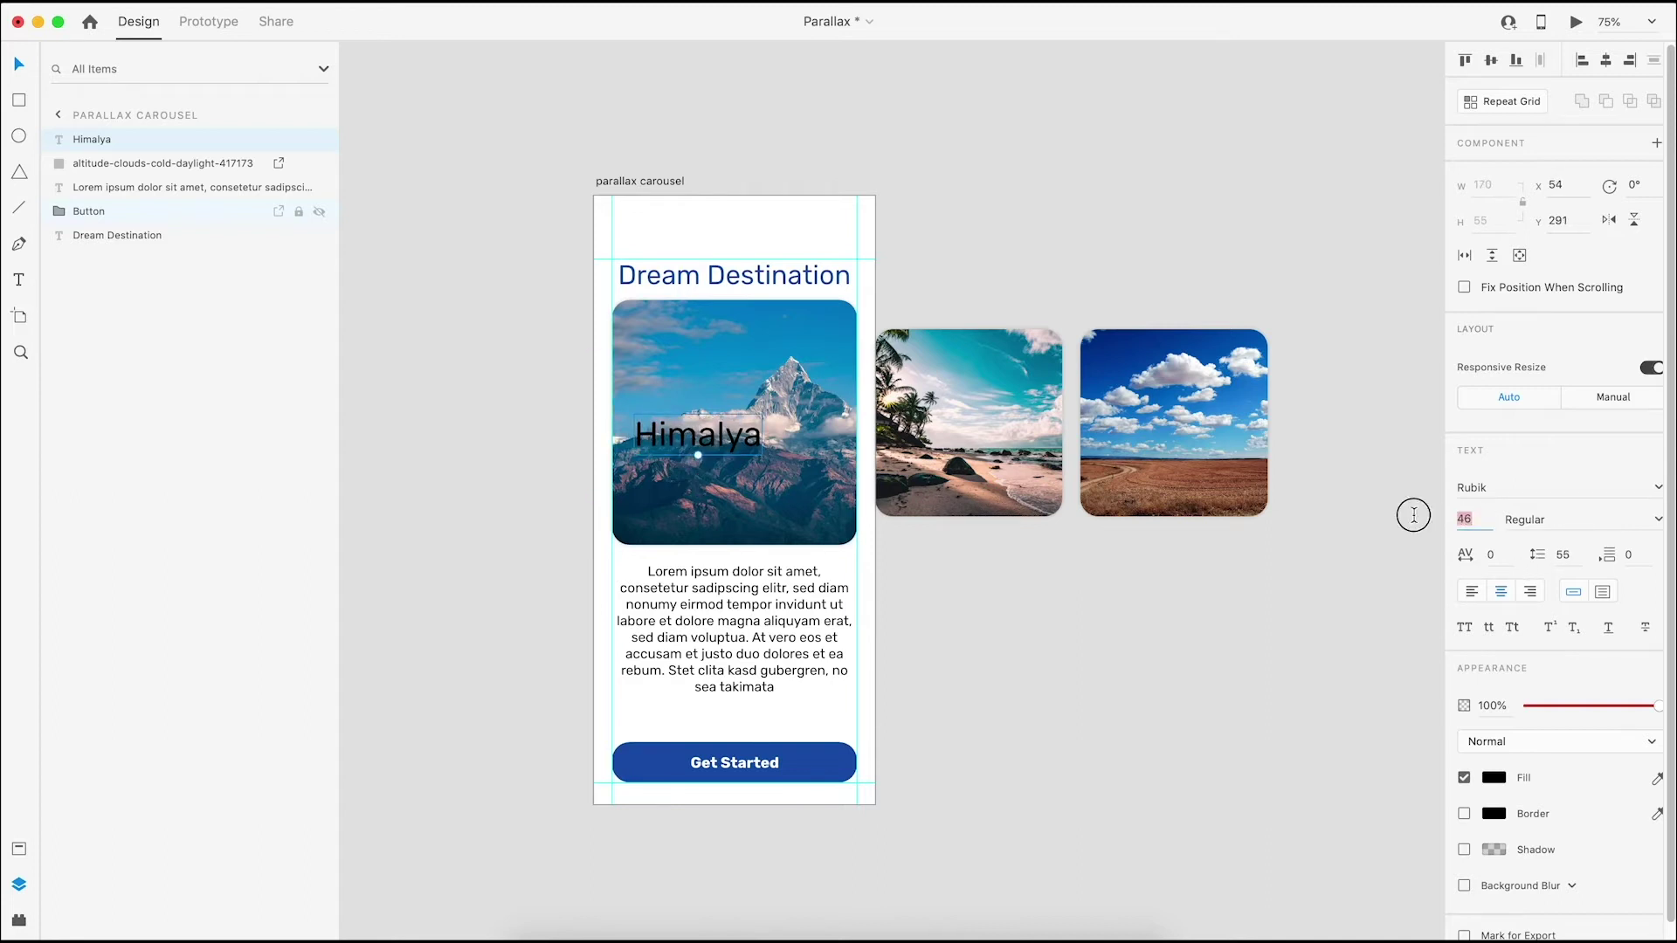
{"action": "type", "text": "36"}
{"action": "key", "text": "Return"}
Center the Himalya label on the mountain card and set its weight to Bold
{"action": "left_click", "coordinate": [736, 384], "text": "shift"}
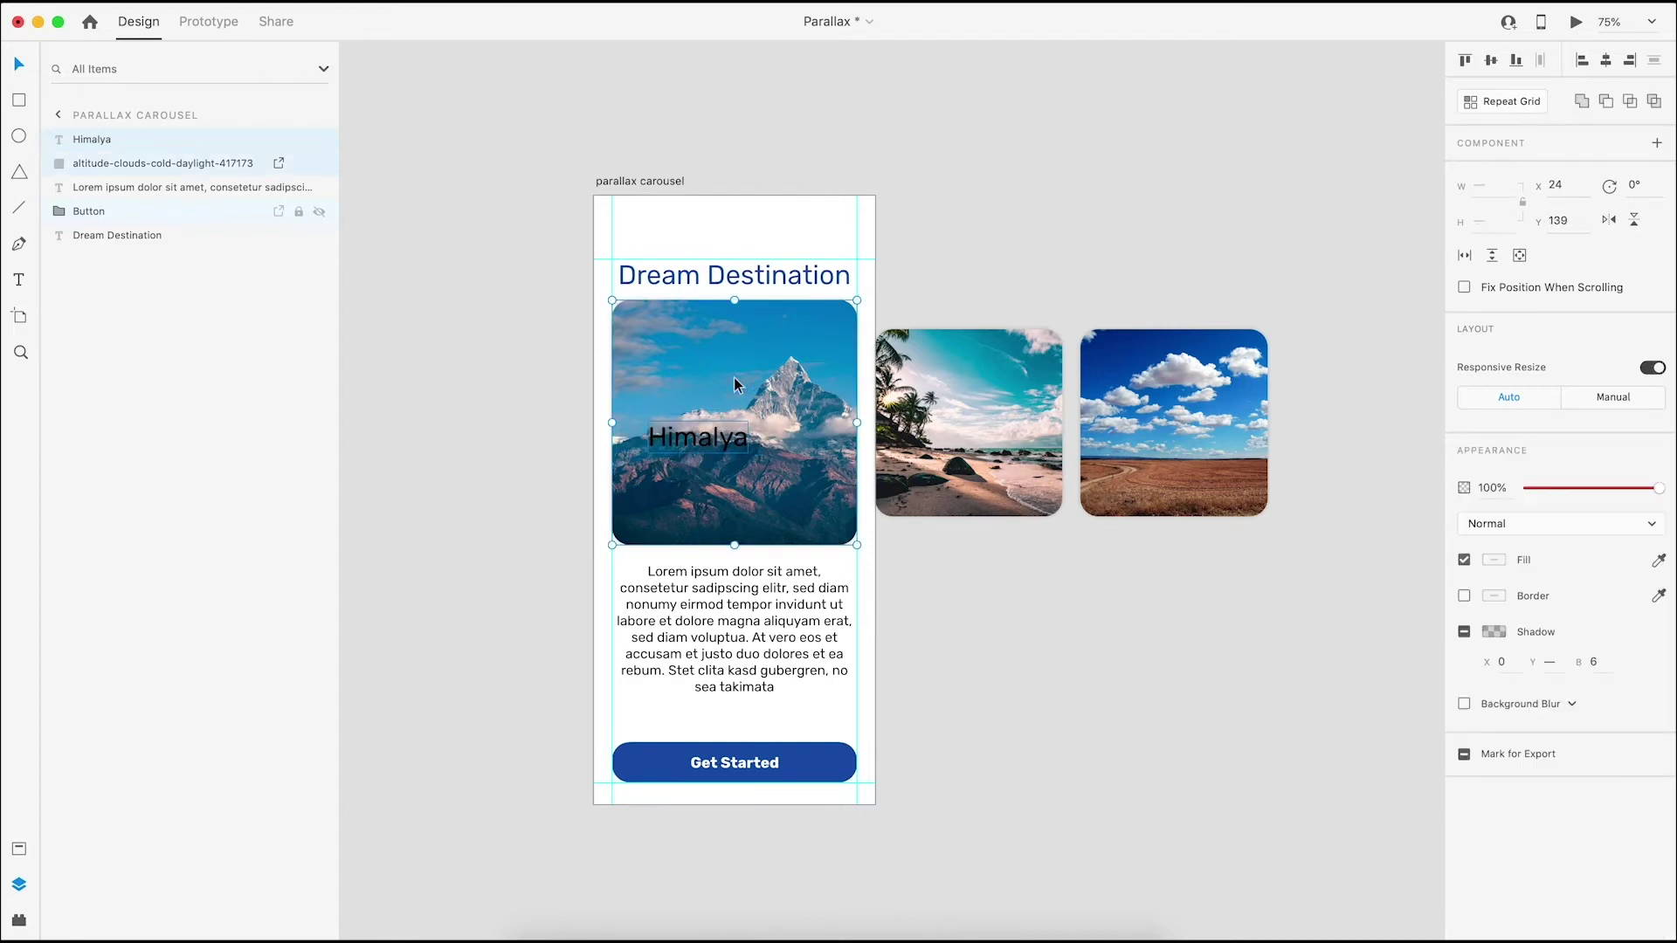
{"action": "left_click", "coordinate": [1330, 106]}
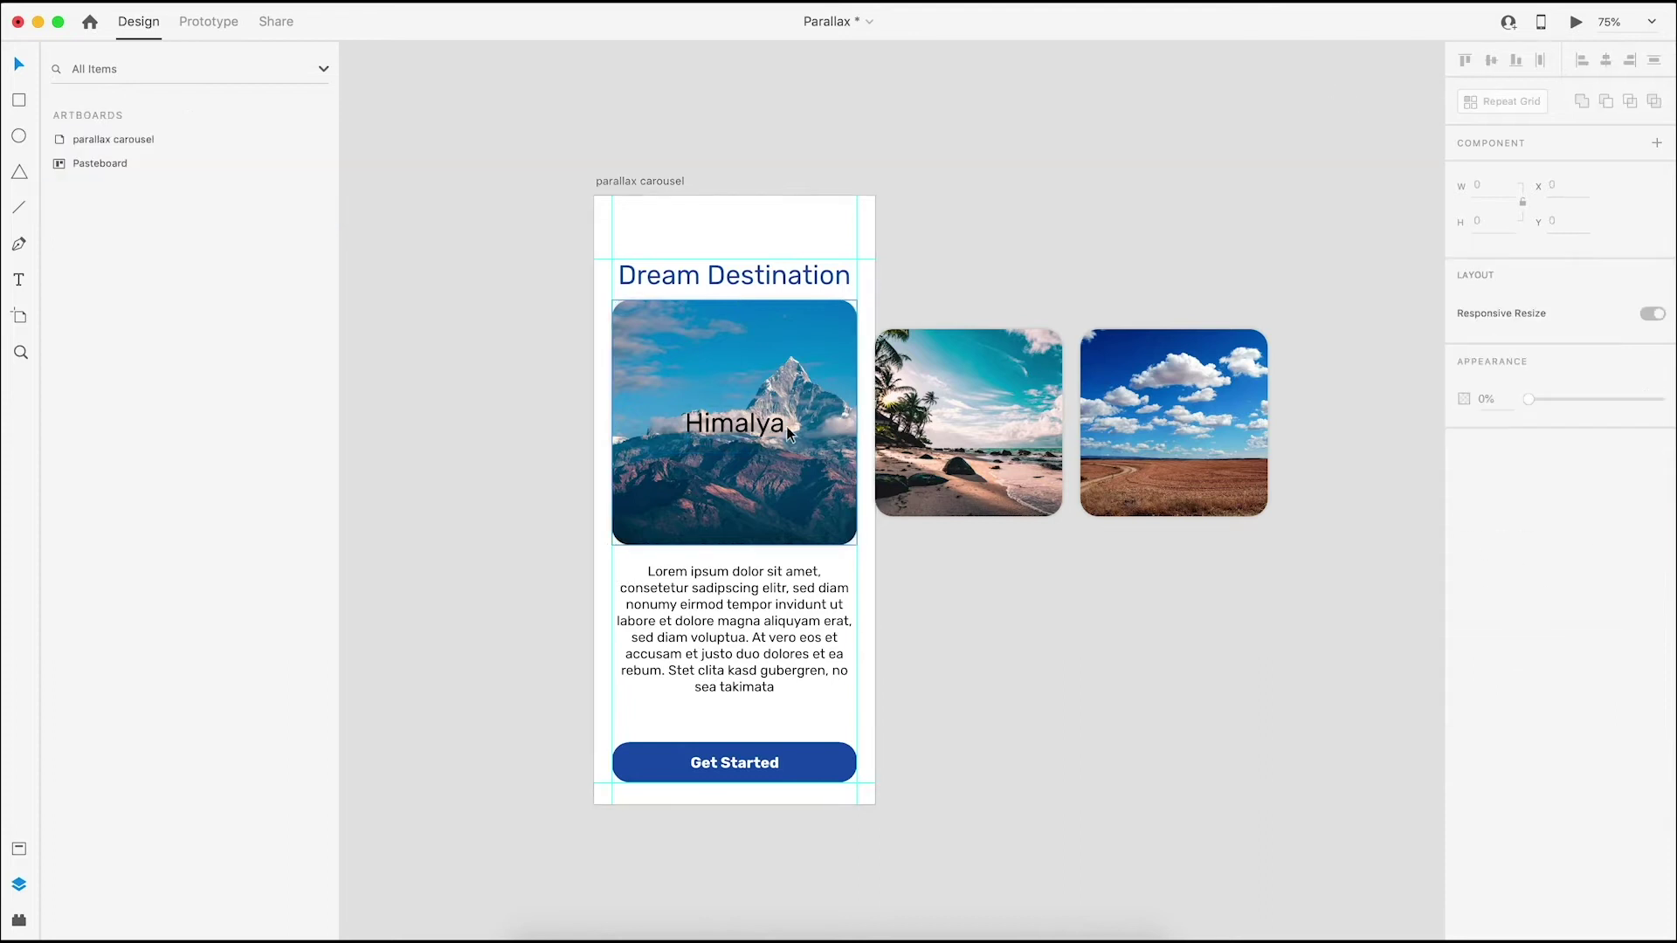
{"action": "left_click", "coordinate": [769, 426]}
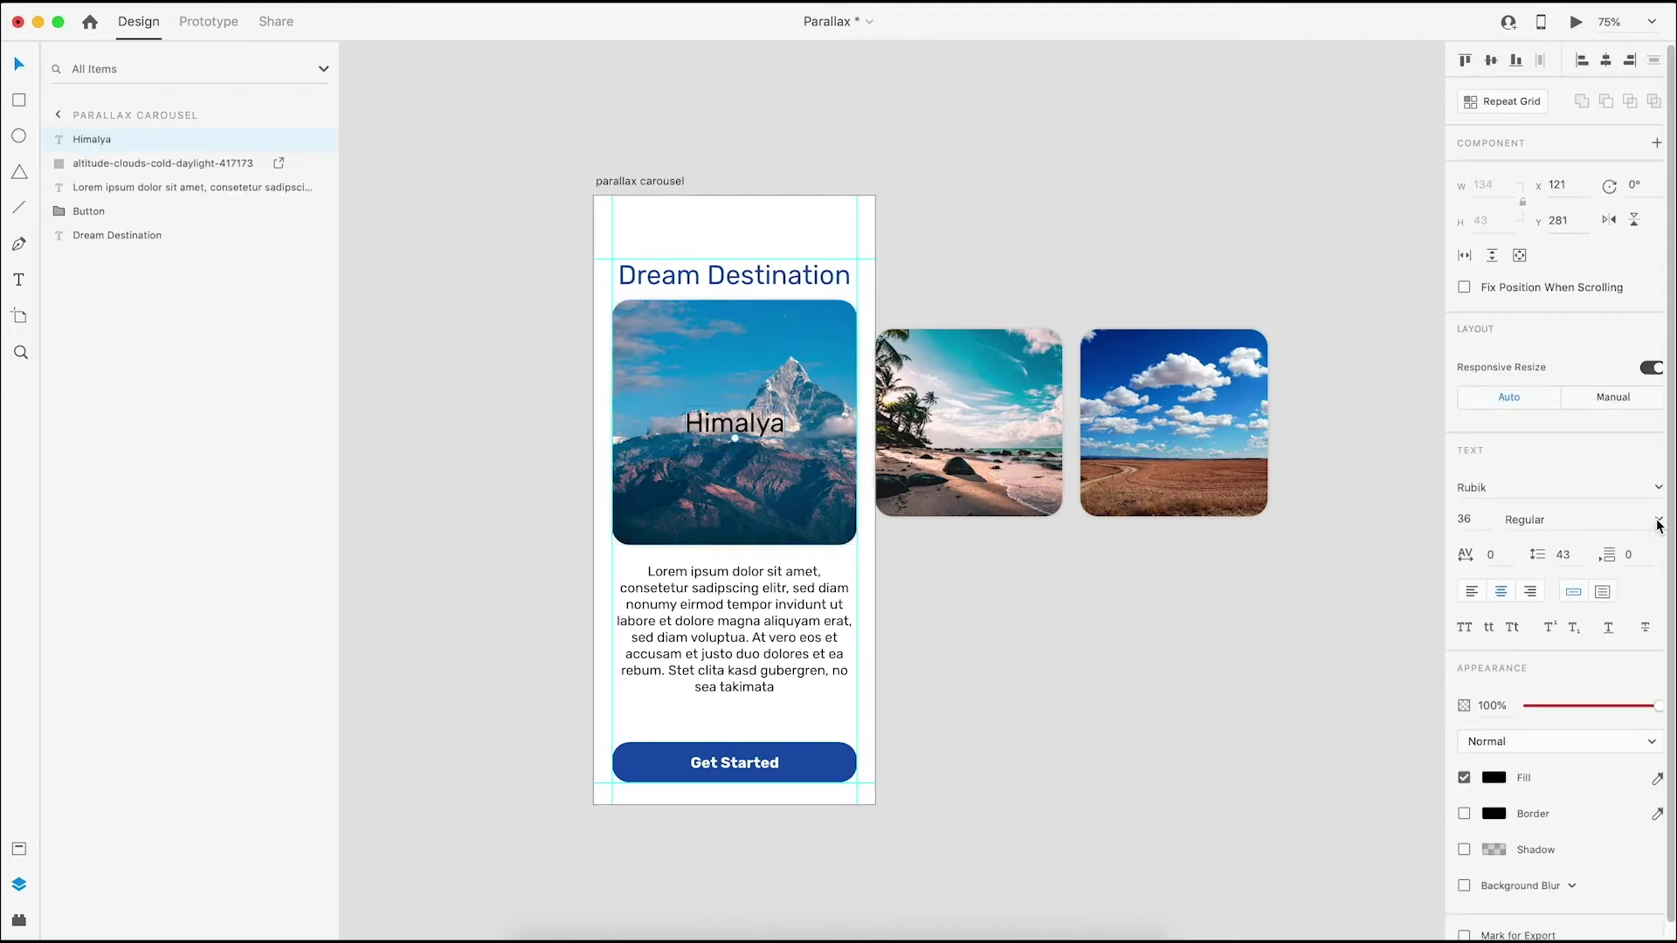
{"action": "left_click", "coordinate": [1658, 521]}
{"action": "left_click", "coordinate": [1523, 650]}
{"action": "left_click", "coordinate": [997, 232]}
Copy the Himalya label and center the copy on the beach card
{"action": "double_click", "coordinate": [763, 421]}
{"action": "left_click", "coordinate": [935, 425], "text": "shift"}
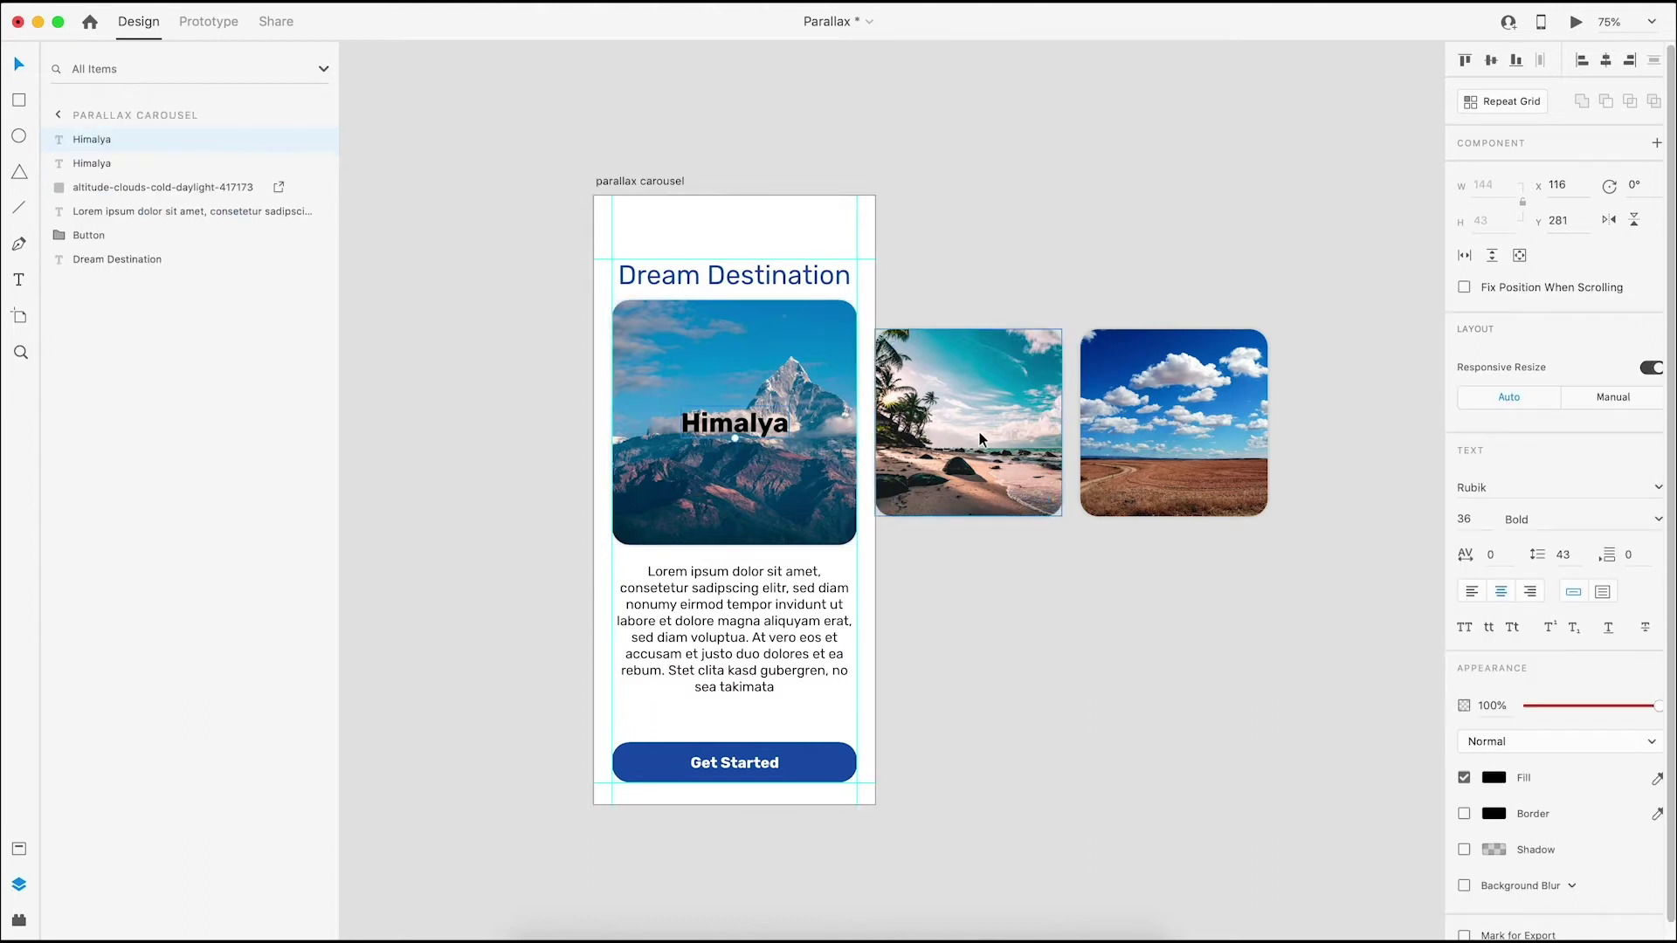
{"action": "left_click", "coordinate": [1629, 61]}
{"action": "left_click", "coordinate": [1605, 60]}
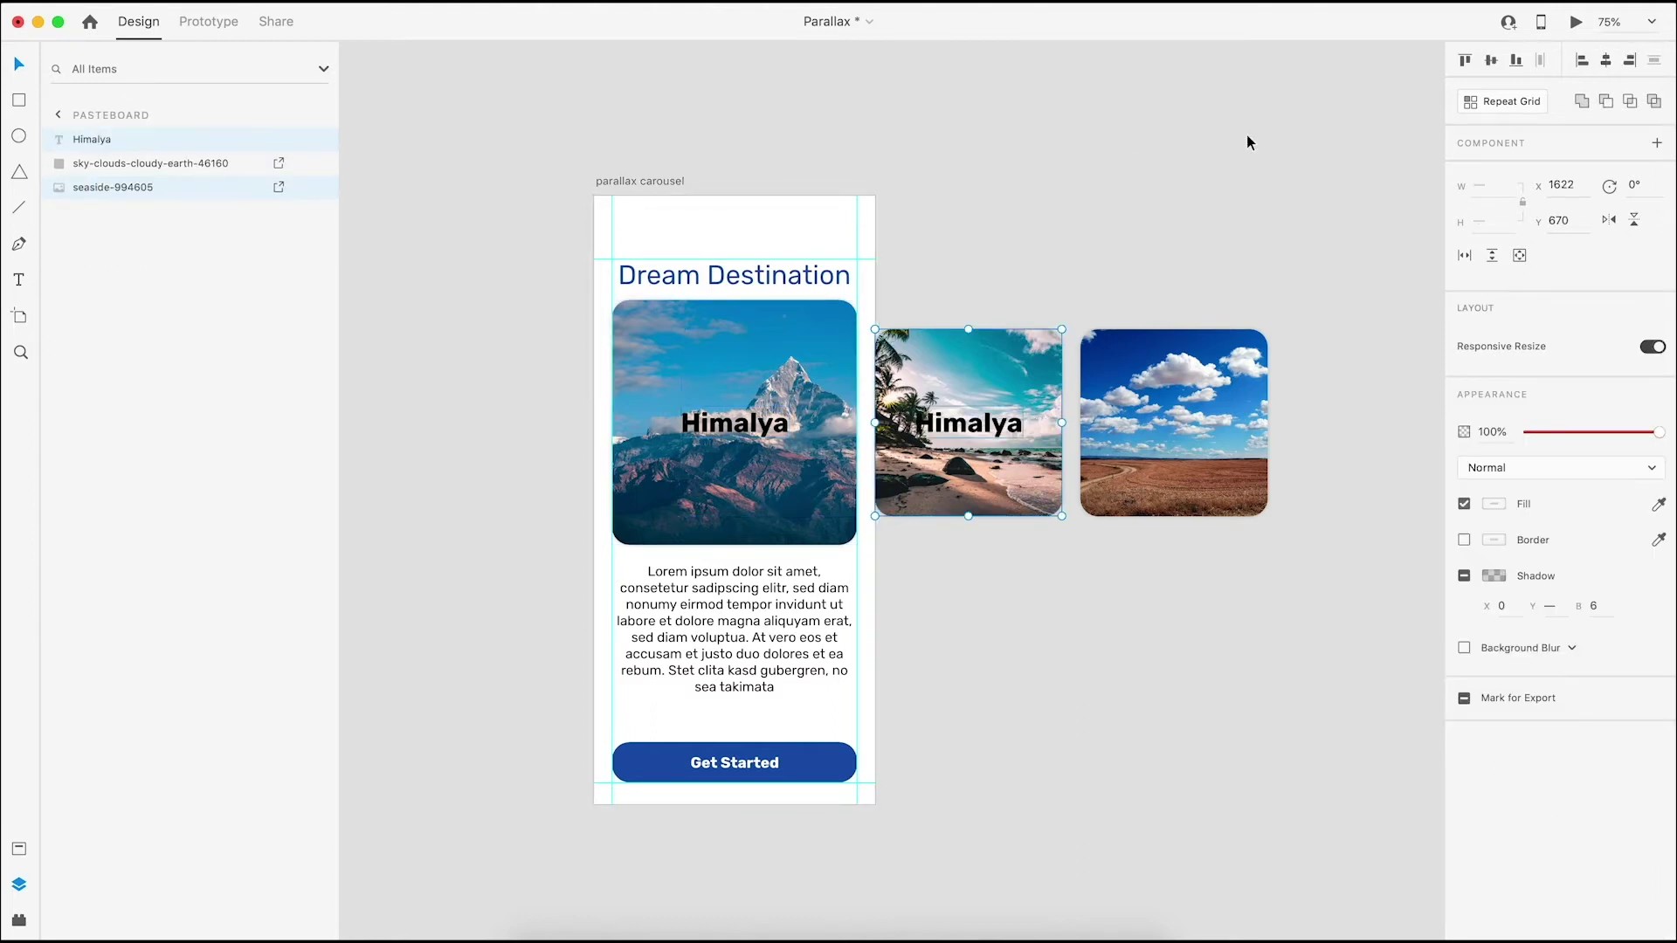
{"action": "left_click", "coordinate": [1246, 138]}
Copy the beach card's label and center the copy on the field card
{"action": "left_click", "coordinate": [991, 426]}
{"action": "left_click", "coordinate": [1187, 427], "text": "shift"}
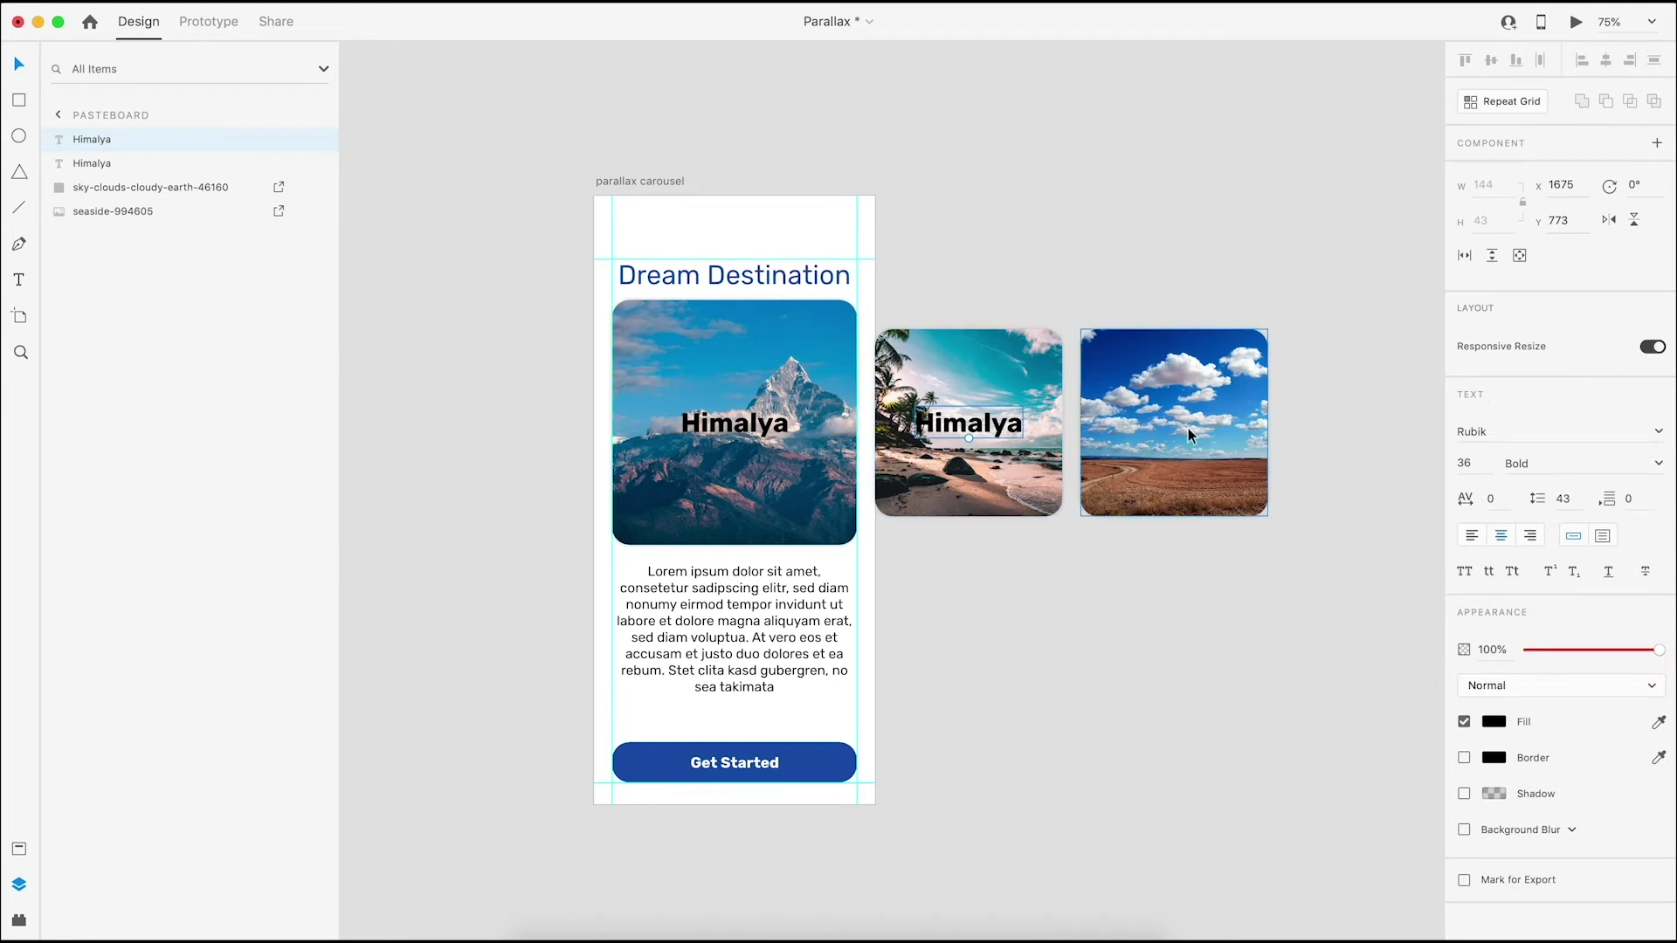
{"action": "left_click", "coordinate": [1629, 60]}
{"action": "left_click", "coordinate": [1605, 60]}
{"action": "left_click", "coordinate": [1289, 124]}
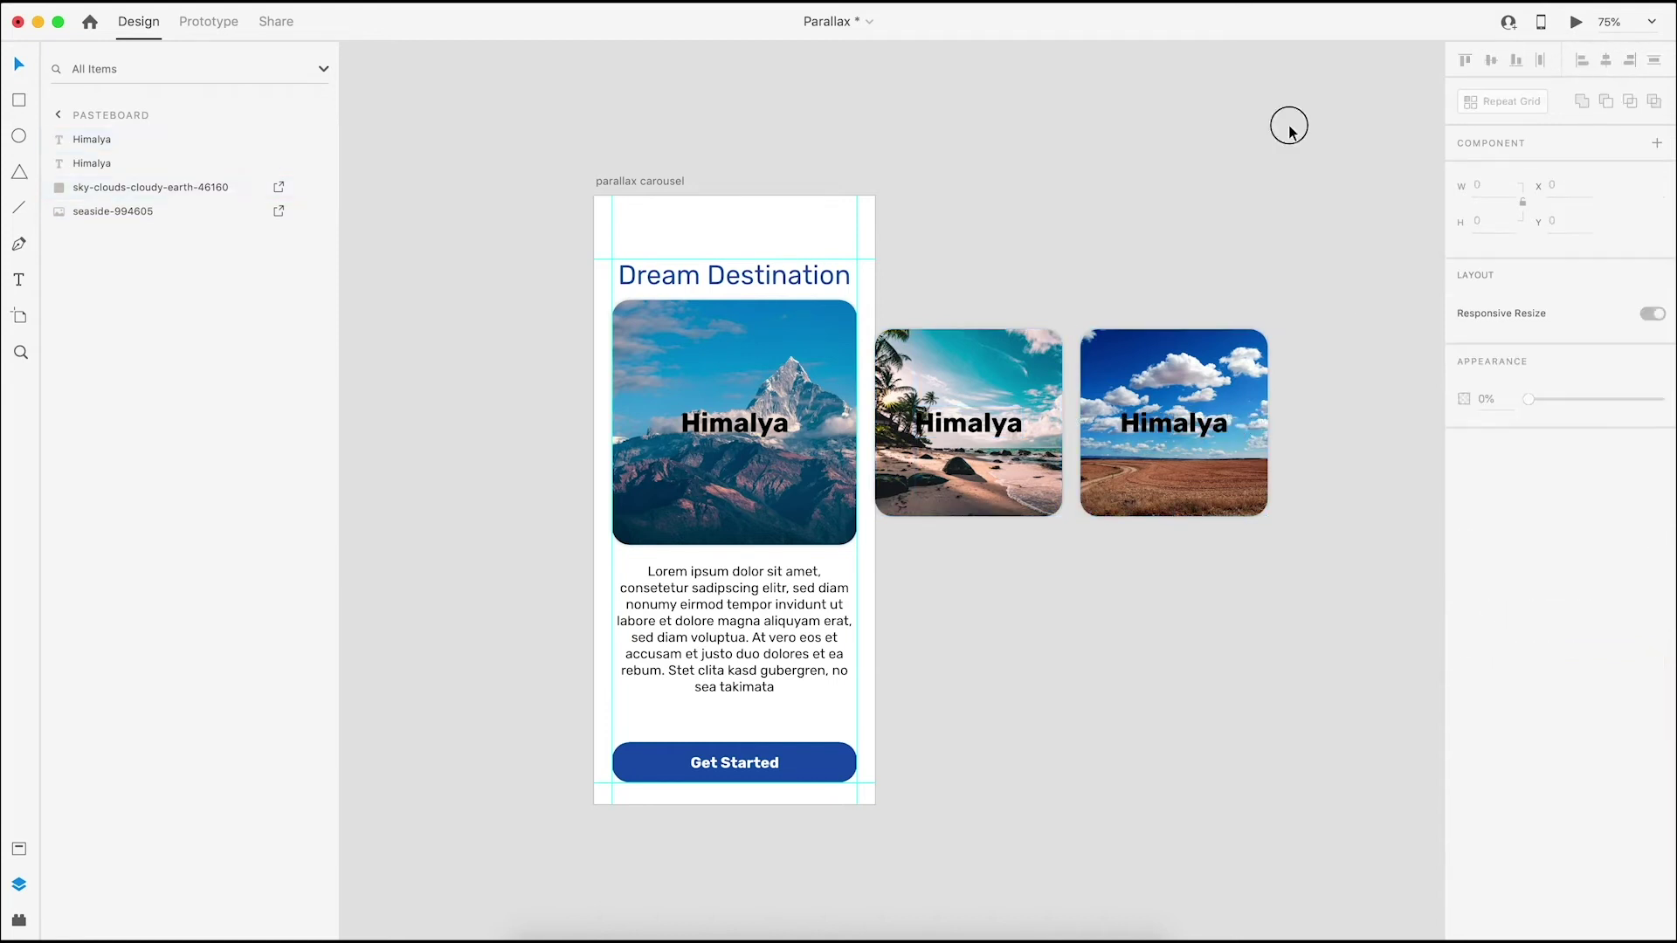
Change the beach card's label to "Goa" and the field card's label to "Safari"
{"action": "left_click", "coordinate": [970, 427]}
{"action": "type", "text": "Goa"}
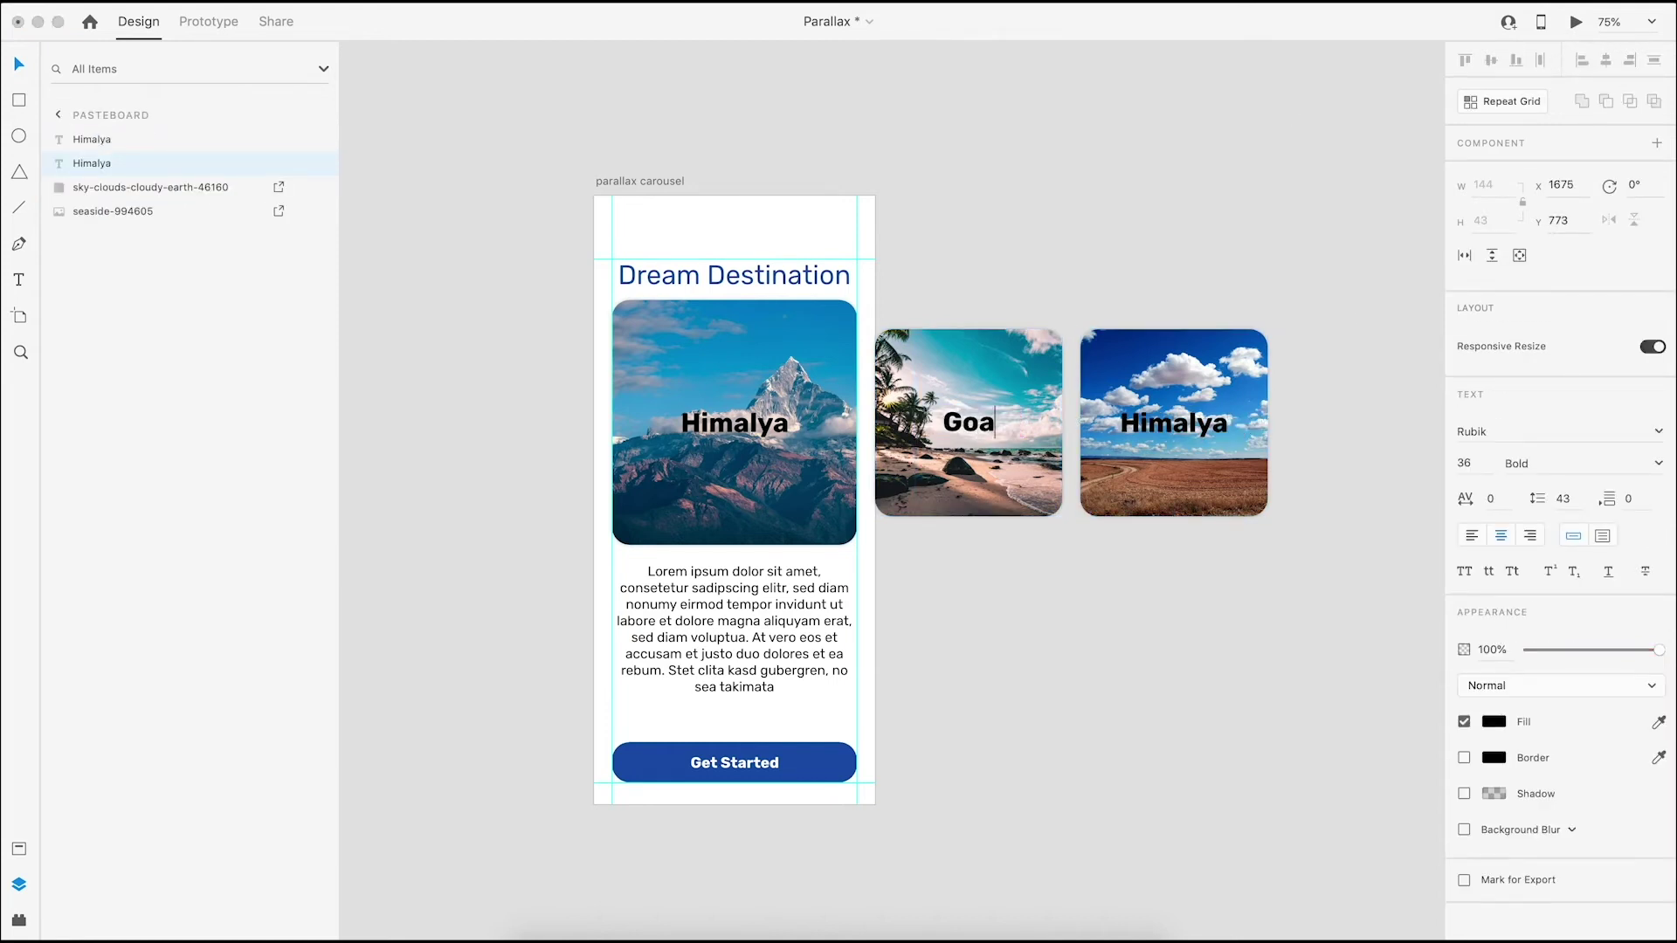
{"action": "double_click", "coordinate": [1192, 420]}
{"action": "type", "text": "Safari"}
{"action": "left_click", "coordinate": [1278, 241]}
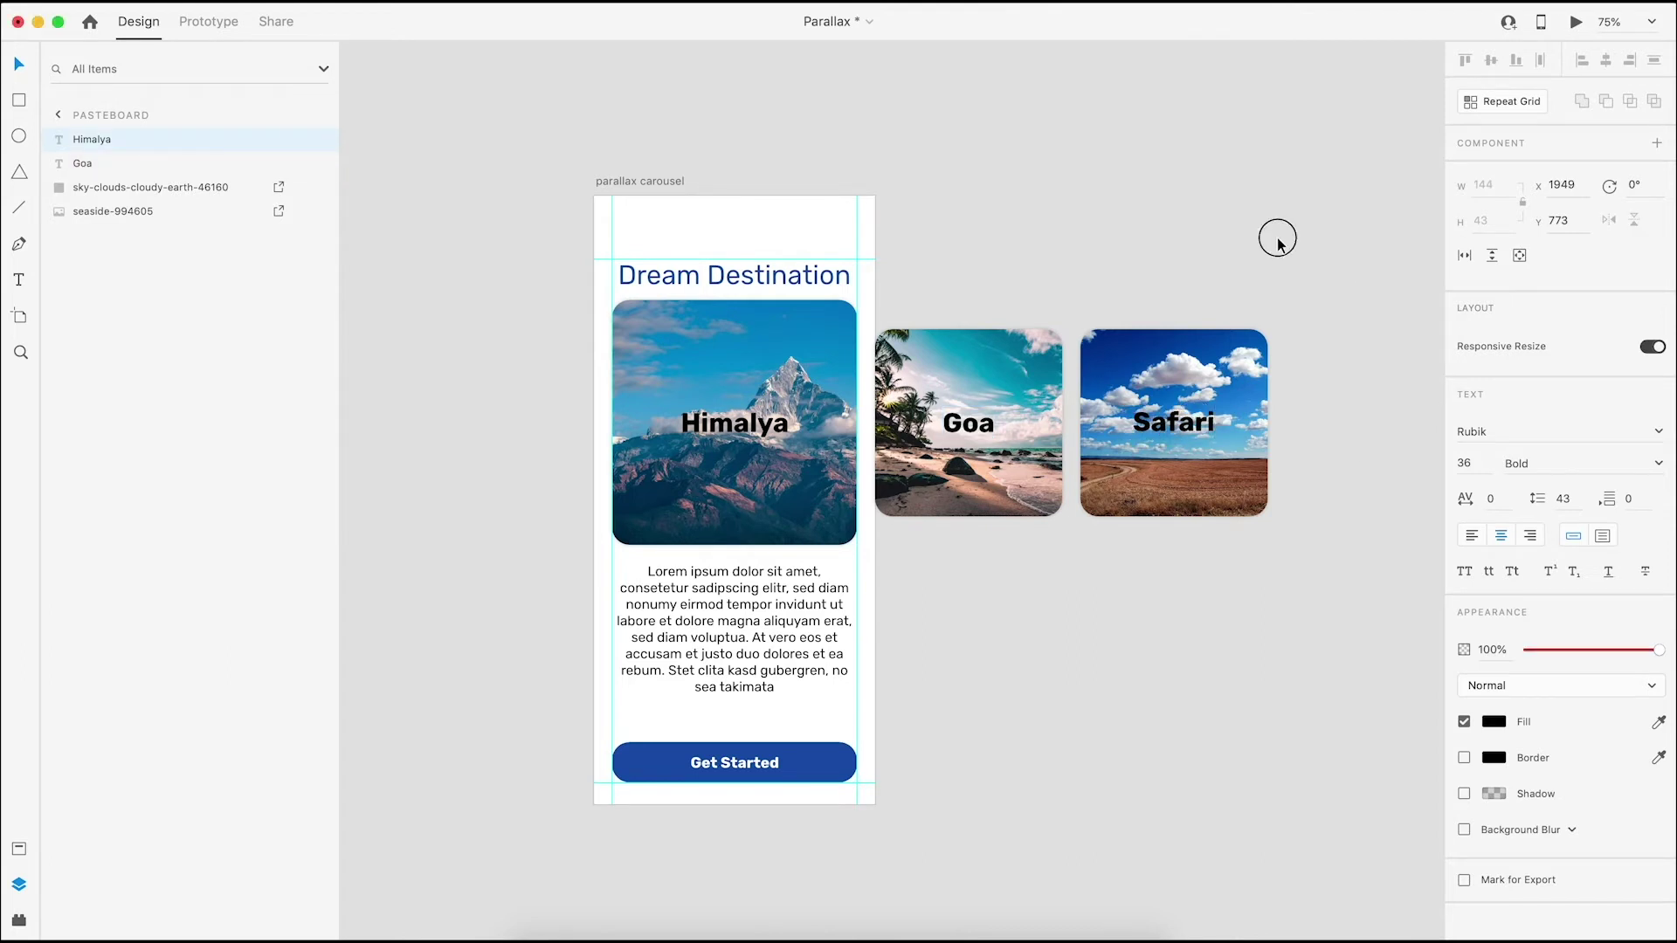
Set the Goa and Safari labels' font size to 0 and lower the Safari label's opacity to 0%
{"action": "left_click", "coordinate": [976, 422]}
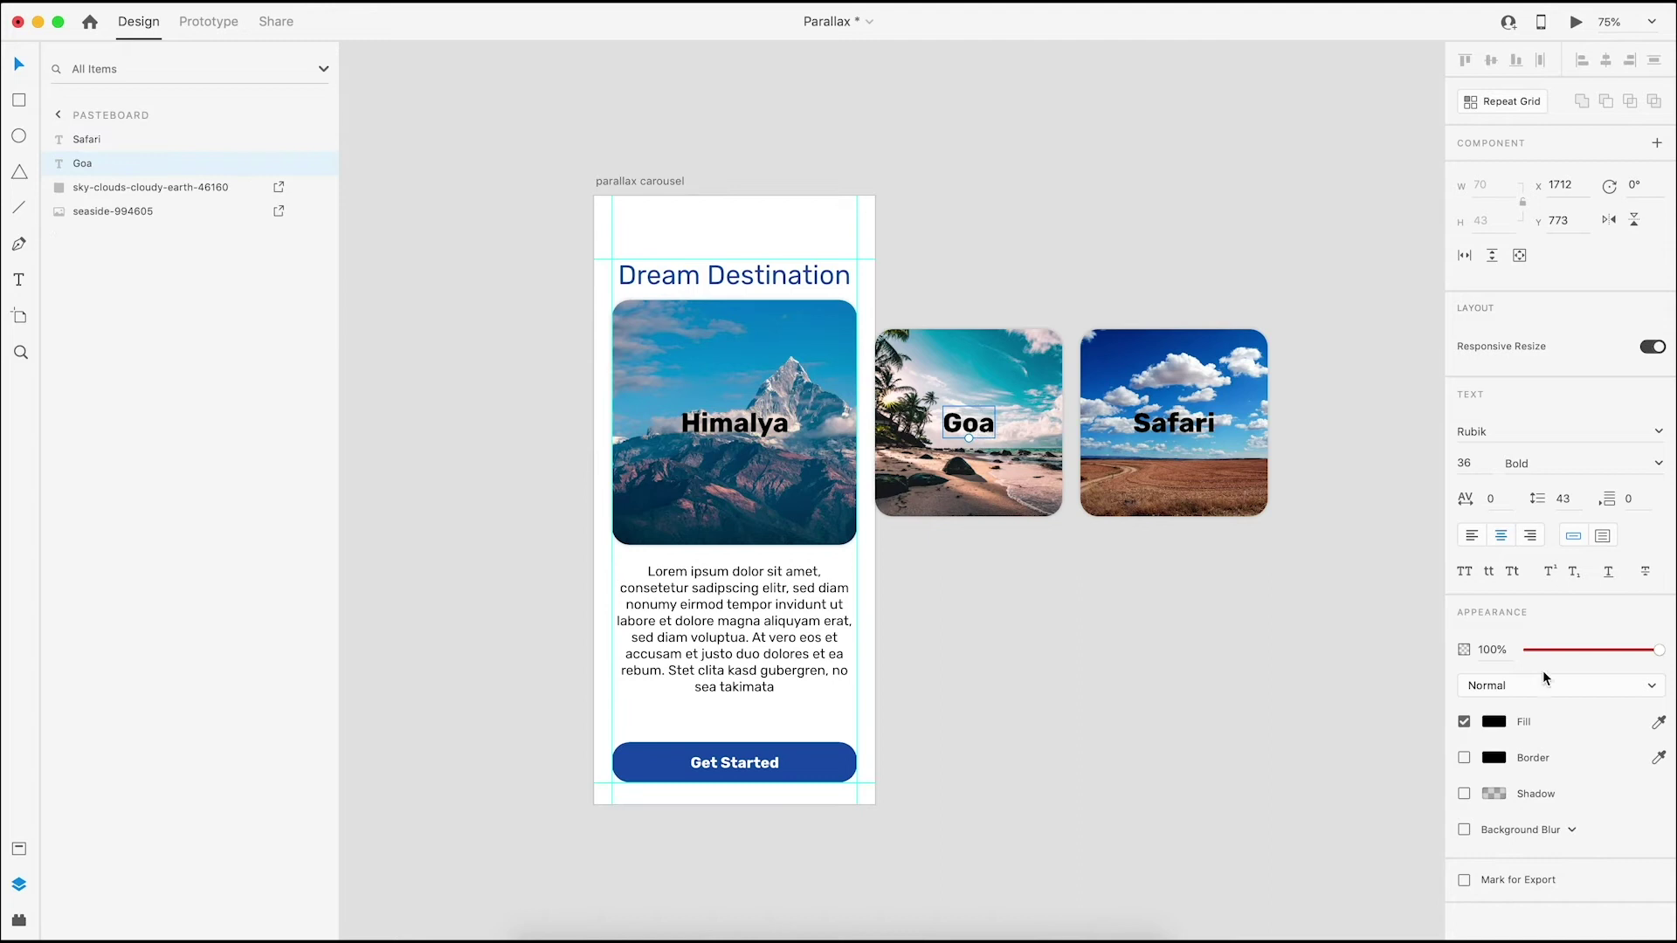
{"action": "left_click", "coordinate": [1484, 468]}
{"action": "left_click", "coordinate": [1177, 422]}
{"action": "left_click", "coordinate": [1491, 458]}
{"action": "left_click_drag", "start_coordinate": [1659, 650], "coordinate": [841, 553]}
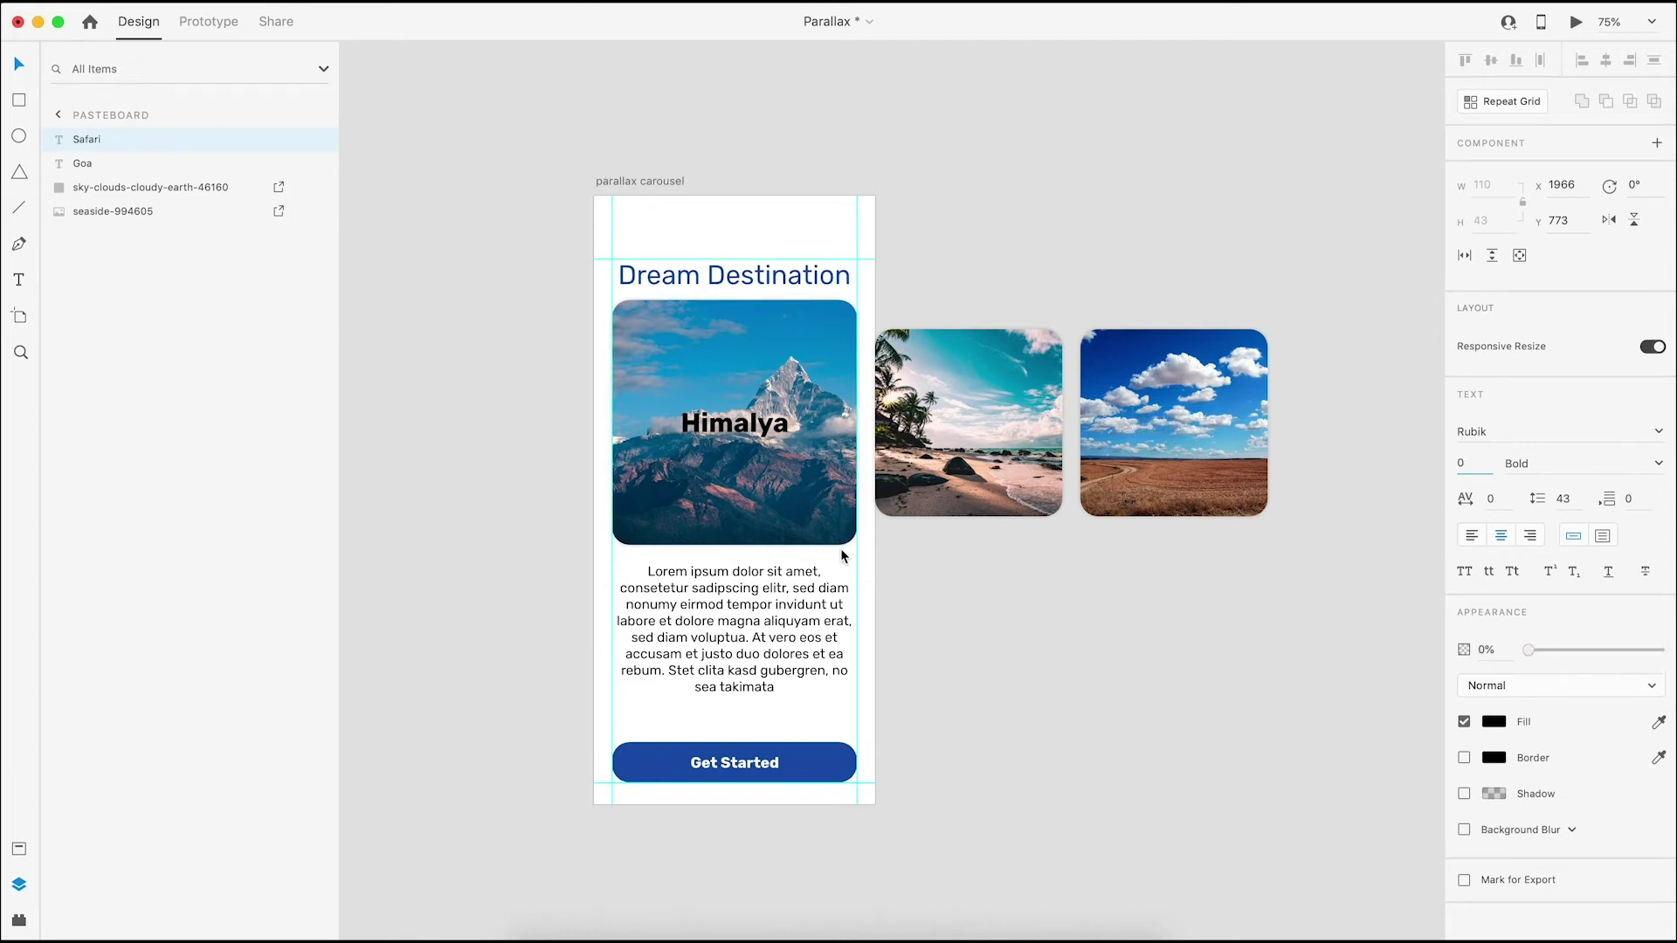
Group the field card with its Safari label and name the group "3"
{"action": "left_click", "coordinate": [1194, 651]}
{"action": "left_click_drag", "start_coordinate": [1092, 229], "coordinate": [1249, 668]}
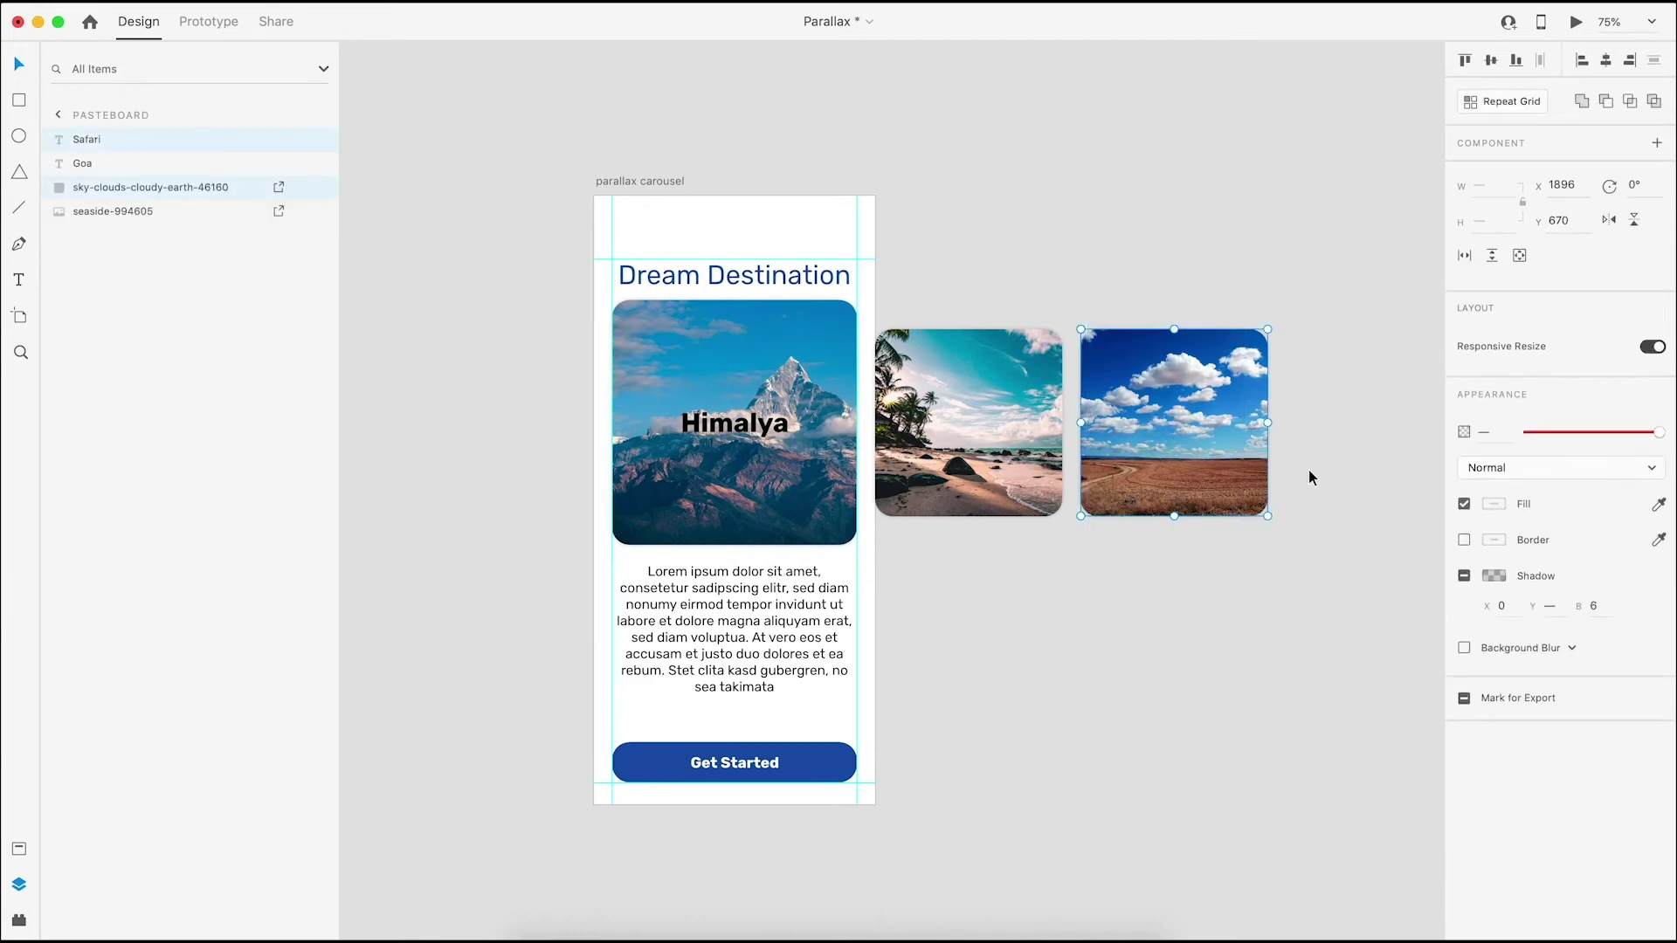
{"action": "key", "text": "super+g"}
{"action": "double_click", "coordinate": [96, 138]}
{"action": "type", "text": "3"}
{"action": "key", "text": "Return"}
Group the beach card with its Goa label and name the group "2"
{"action": "left_click_drag", "start_coordinate": [915, 266], "coordinate": [1015, 627]}
{"action": "key", "text": "super+g"}
{"action": "left_click", "coordinate": [111, 166]}
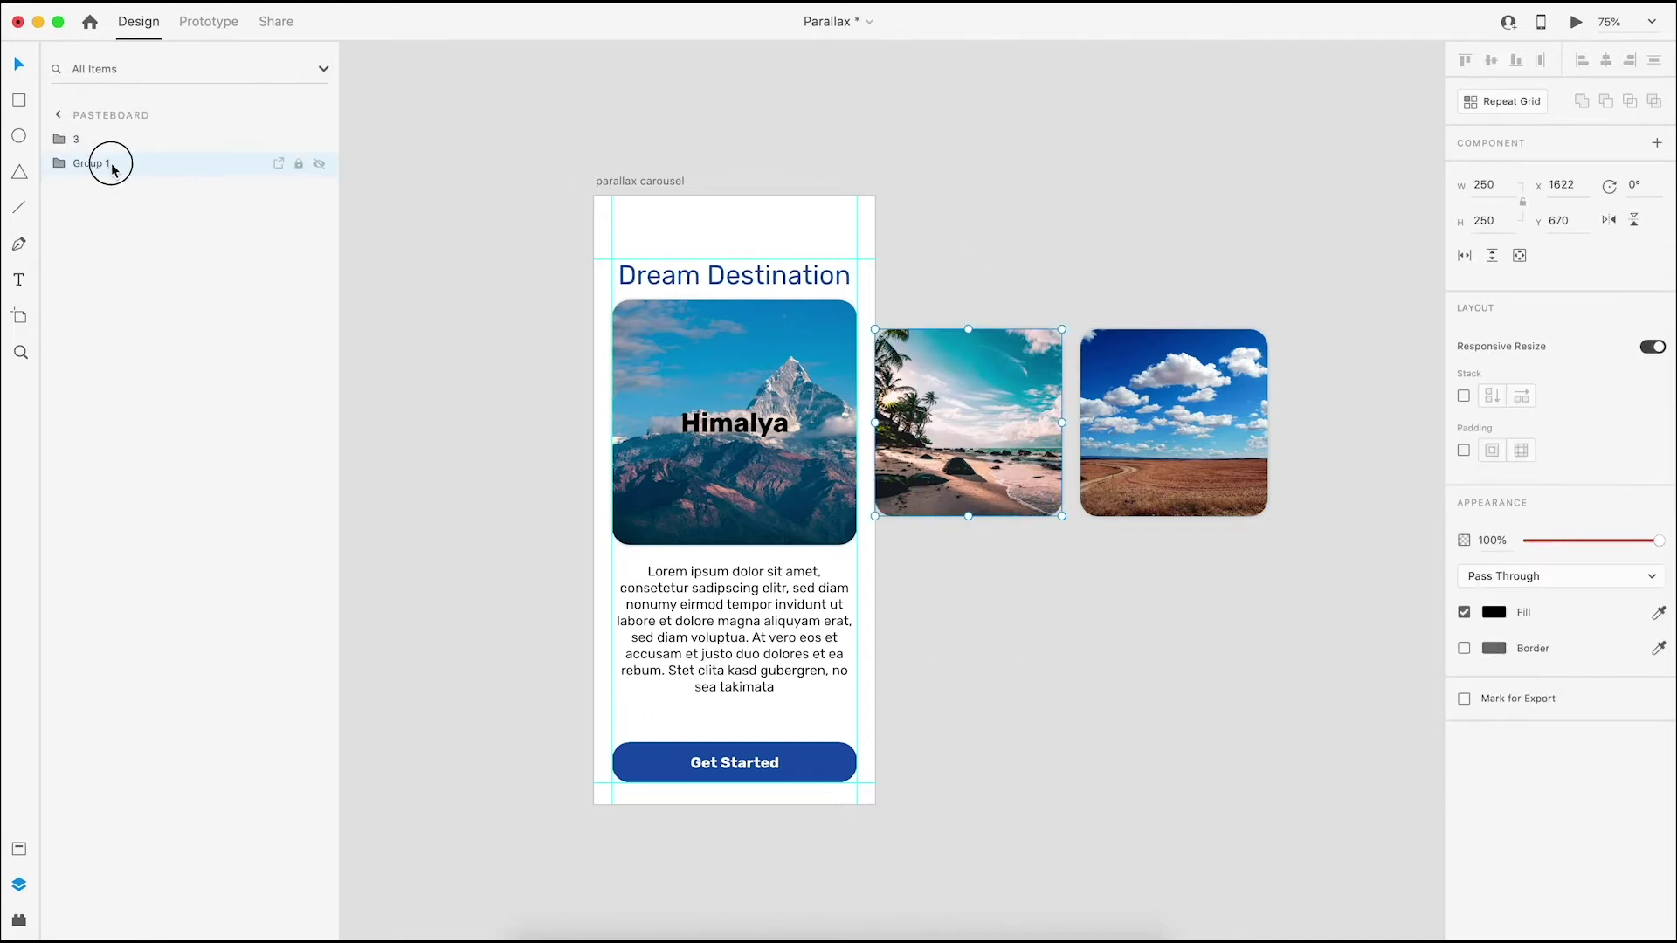
{"action": "left_click", "coordinate": [571, 422]}
Group the mountain card with its Himalya label and name the group "1"
{"action": "left_click_drag", "start_coordinate": [540, 377], "coordinate": [796, 458]}
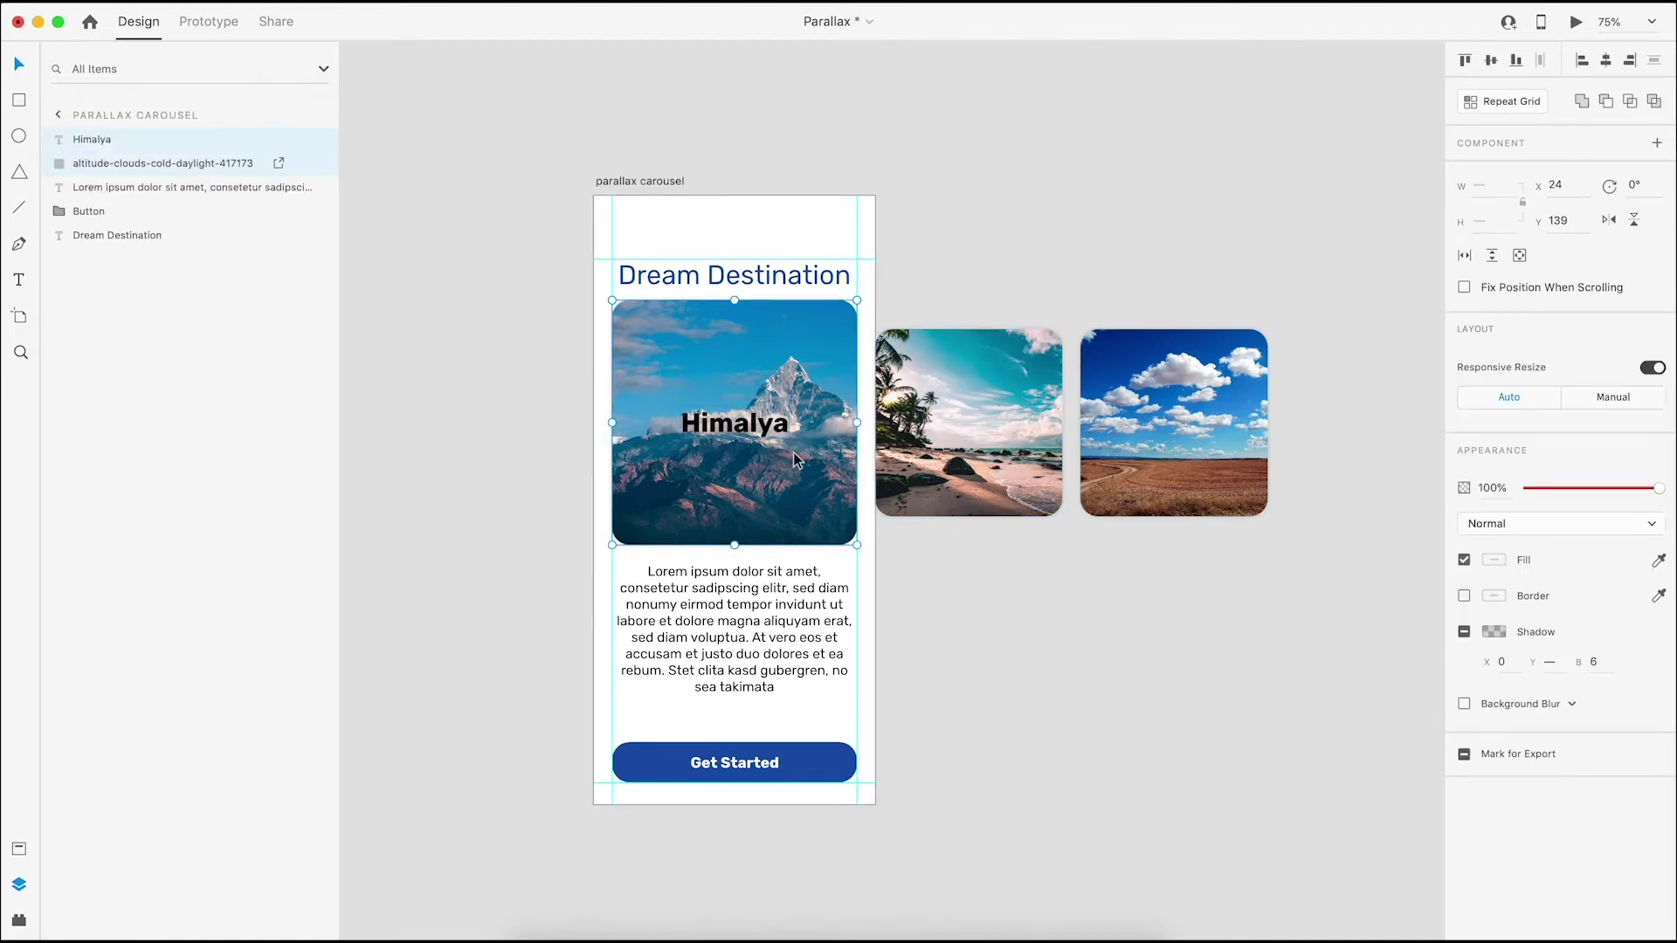
{"action": "key", "text": "super+g"}
{"action": "double_click", "coordinate": [103, 138]}
{"action": "type", "text": "1"}
{"action": "left_click", "coordinate": [1047, 293]}
Group the three card groups together and name the combined group "Slide"
{"action": "left_click", "coordinate": [799, 375]}
{"action": "left_click", "coordinate": [969, 393], "text": "shift"}
{"action": "left_click", "coordinate": [1131, 398], "text": "shift"}
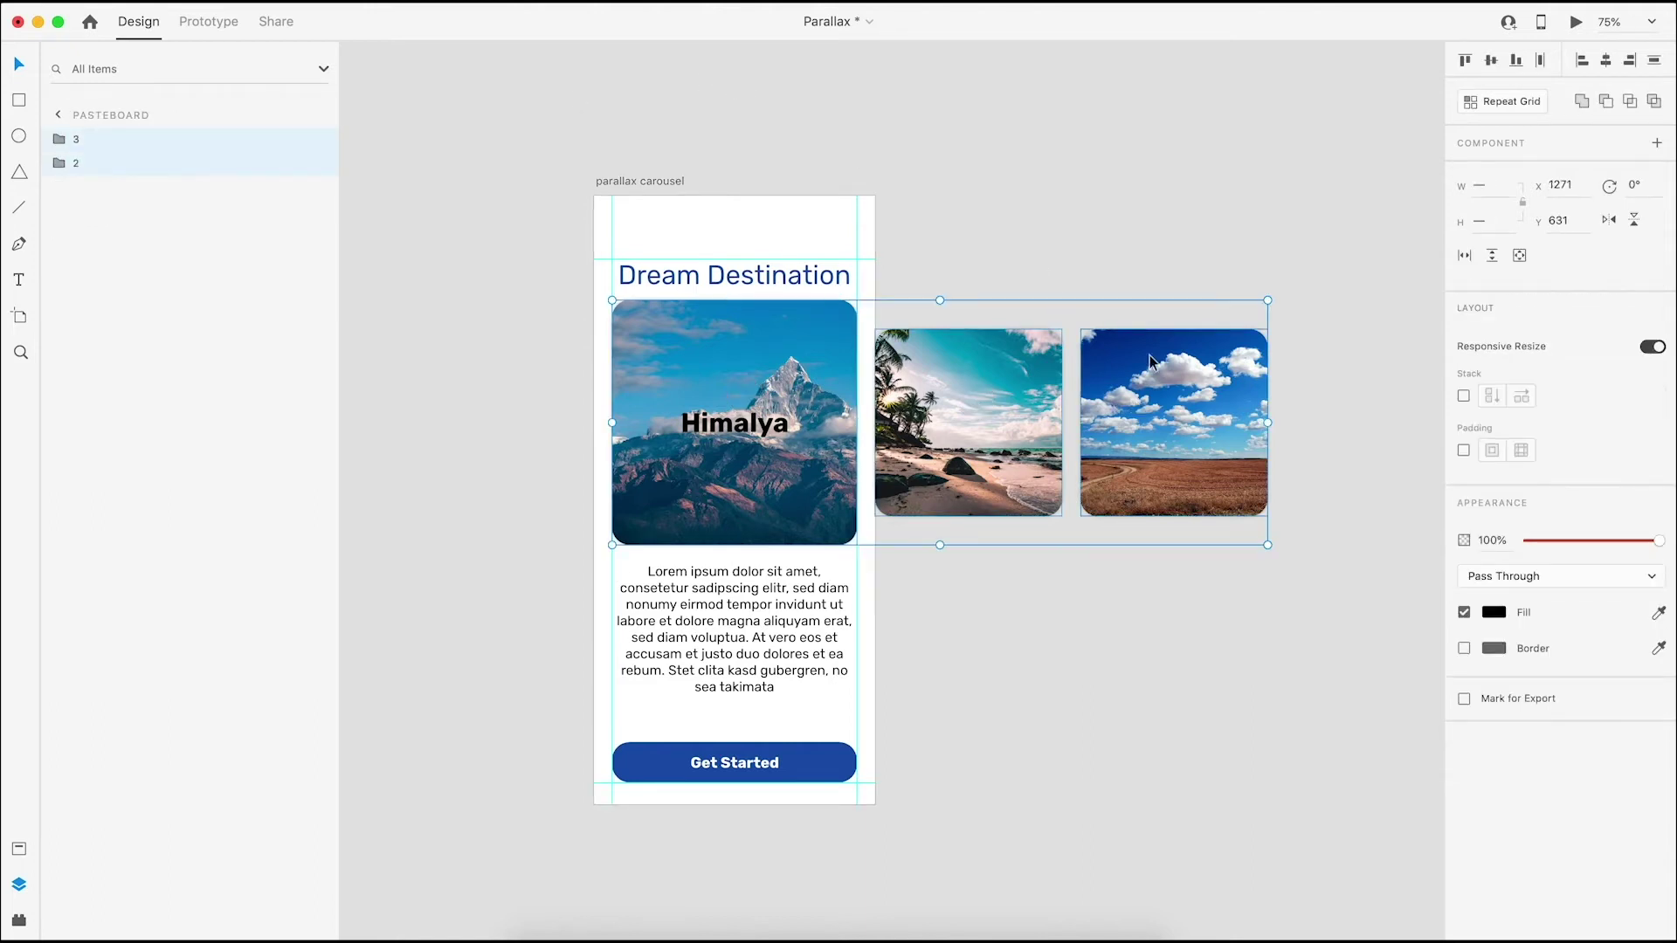
{"action": "key", "text": "super+g"}
{"action": "double_click", "coordinate": [101, 139]}
{"action": "type", "text": "Slider"}
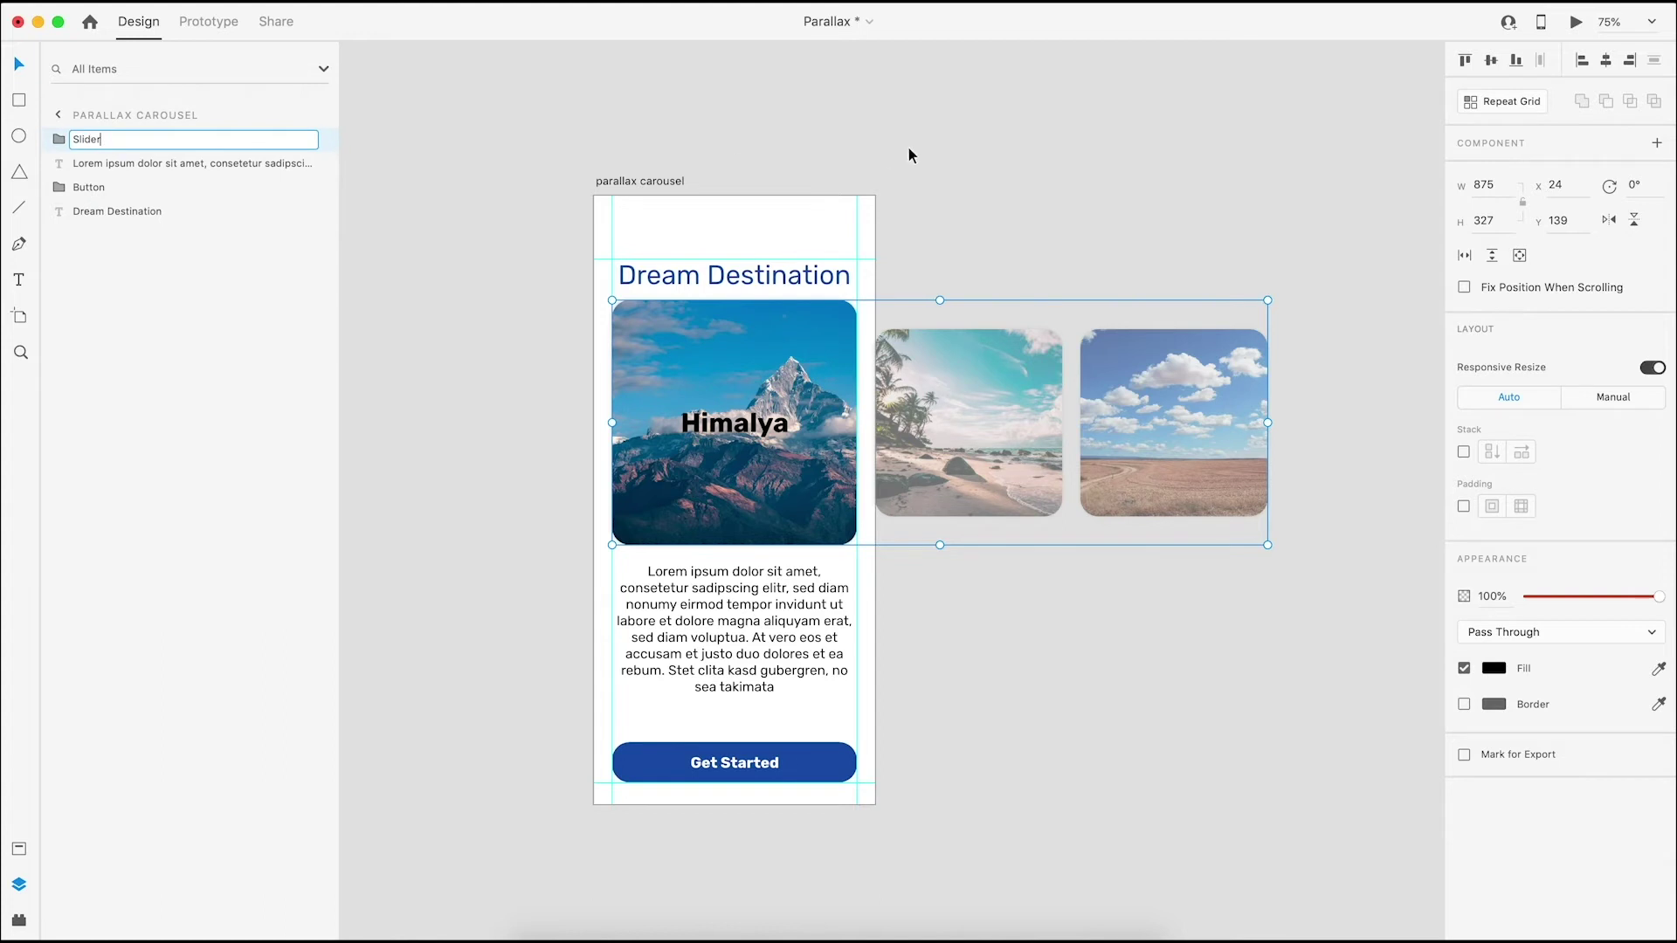
{"action": "left_click", "coordinate": [931, 150]}
{"action": "key", "text": "super+minus"}
{"action": "scroll", "coordinate": [898, 201], "scroll_direction": "right", "scroll_amount": 2}
{"action": "scroll", "coordinate": [898, 201], "scroll_direction": "down", "scroll_amount": 1}
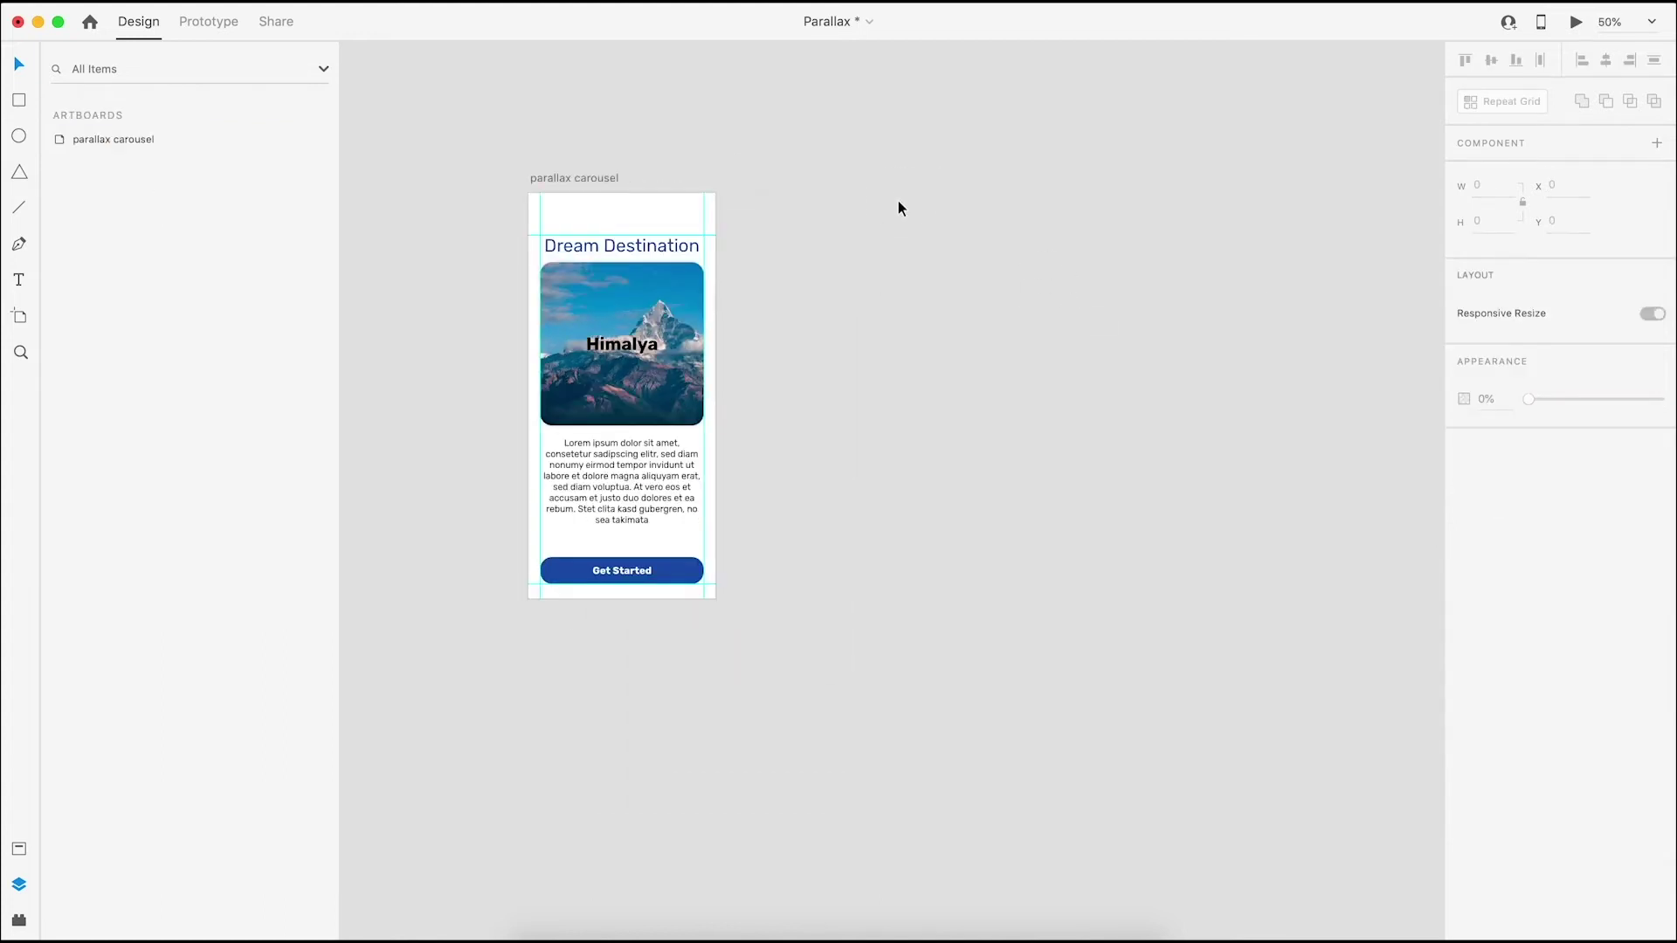
Duplicate the parallax carousel artboard and place the copy well to the right of the original
{"action": "left_click", "coordinate": [599, 178]}
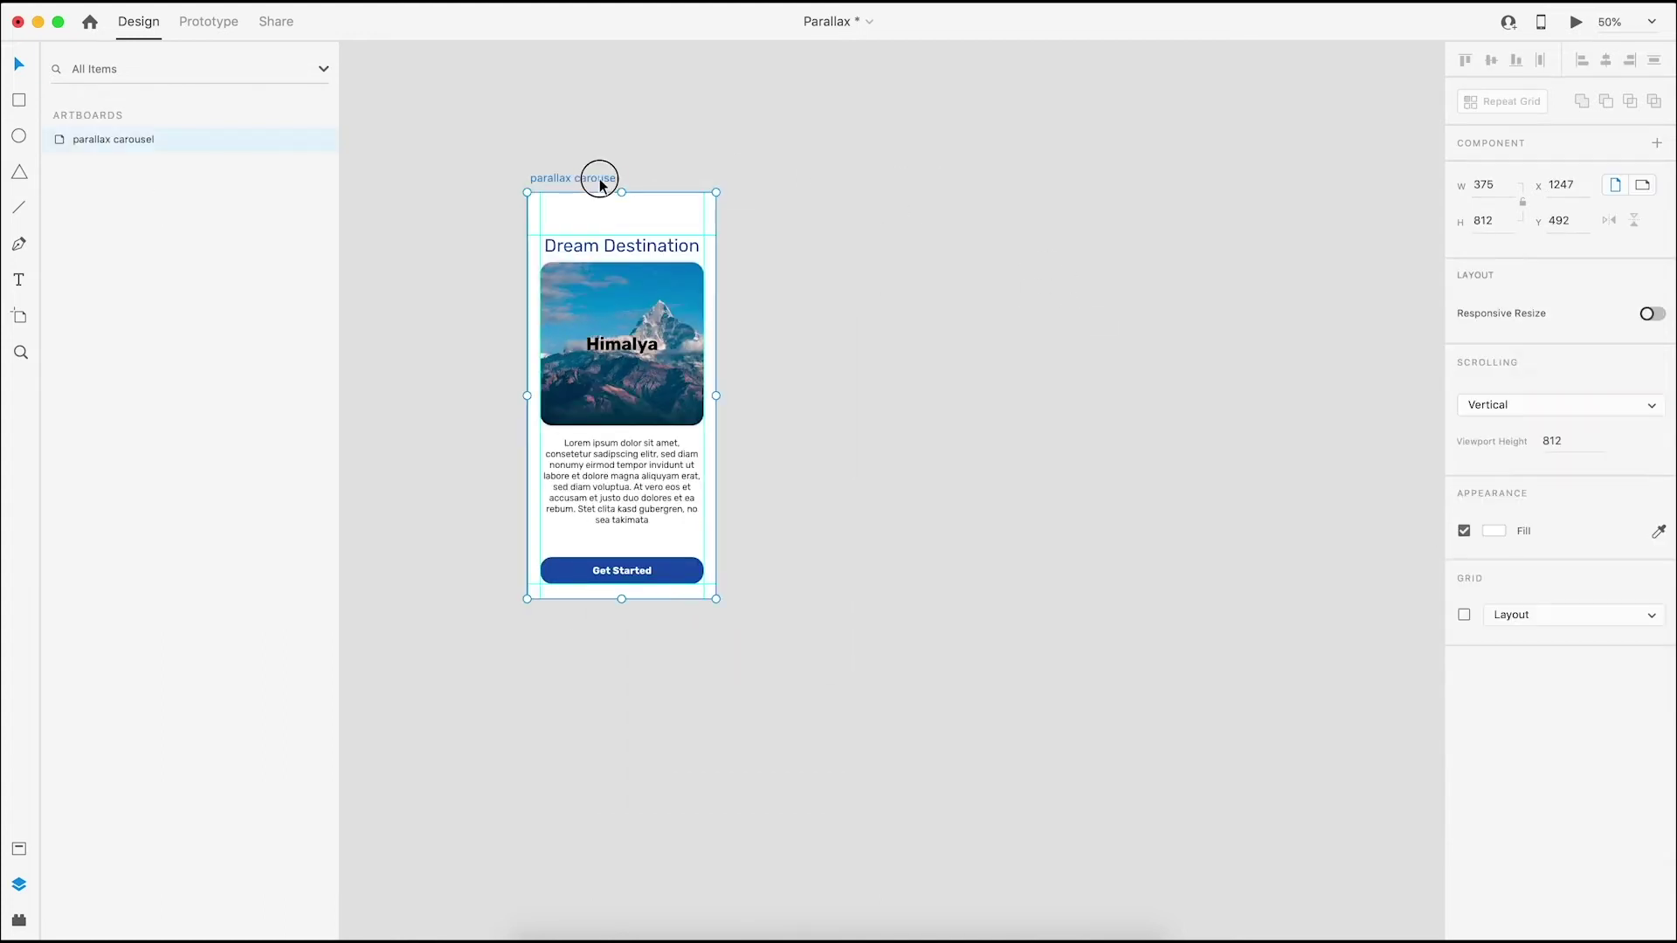
{"action": "key", "text": "super+d"}
{"action": "left_click_drag", "start_coordinate": [824, 180], "coordinate": [1074, 176]}
Shift the Slider group on the duplicated artboard left to X -246, bringing the beach card into the screen area
{"action": "left_click", "coordinate": [1176, 351]}
{"action": "key", "text": "shift+Left"}
{"action": "key", "text": "shift+Left"}
{"action": "key", "text": "shift+Left"}
{"action": "key", "text": "shift+Left"}
{"action": "key", "text": "shift+Left"}
{"action": "key", "text": "shift+Left"}
{"action": "key", "text": "shift+Left"}
{"action": "key", "text": "shift+Left"}
{"action": "key", "text": "shift+Left"}
{"action": "key", "text": "shift+Left"}
{"action": "key", "text": "shift+Left"}
{"action": "key", "text": "shift+Left"}
{"action": "key", "text": "shift+Left"}
{"action": "key", "text": "shift+Left"}
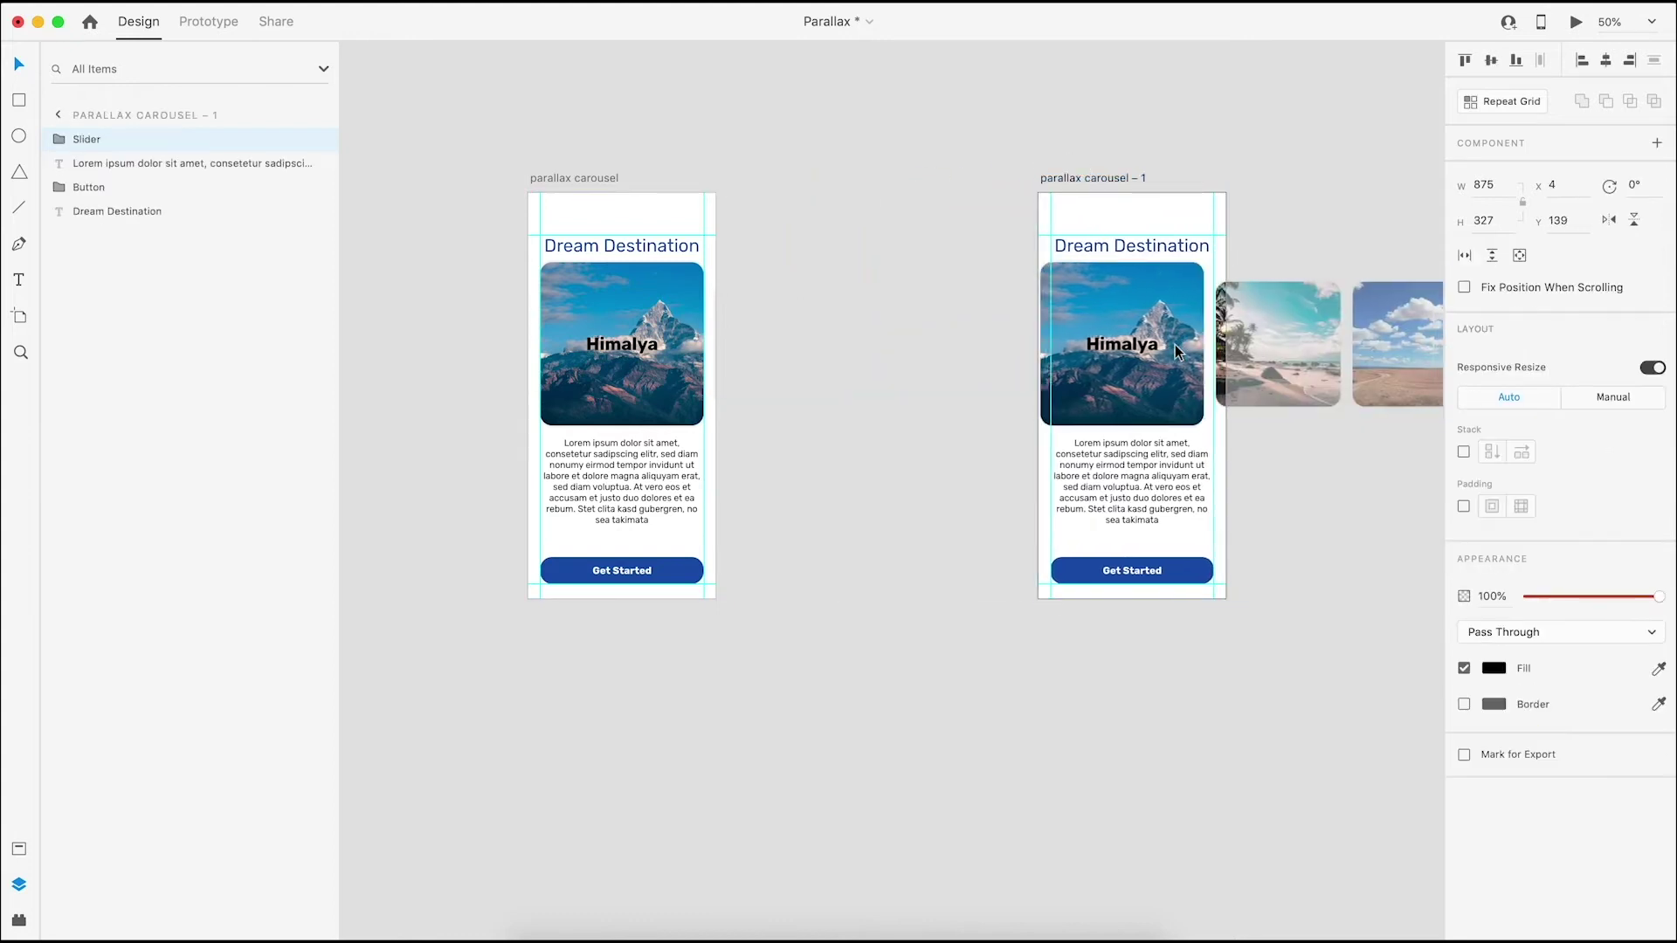
{"action": "key", "text": "shift+Left"}
{"action": "key", "text": "shift+Left"}
{"action": "key", "text": "shift+Left"}
{"action": "key", "text": "shift+Left"}
{"action": "key", "text": "shift+Left"}
{"action": "key", "text": "shift+Left"}
{"action": "key", "text": "shift+Left"}
{"action": "key", "text": "shift+Left"}
{"action": "key", "text": "shift+Left"}
{"action": "key", "text": "shift+Left"}
{"action": "key", "text": "shift+Left"}
{"action": "key", "text": "shift+Left"}
{"action": "key", "text": "shift+Left"}
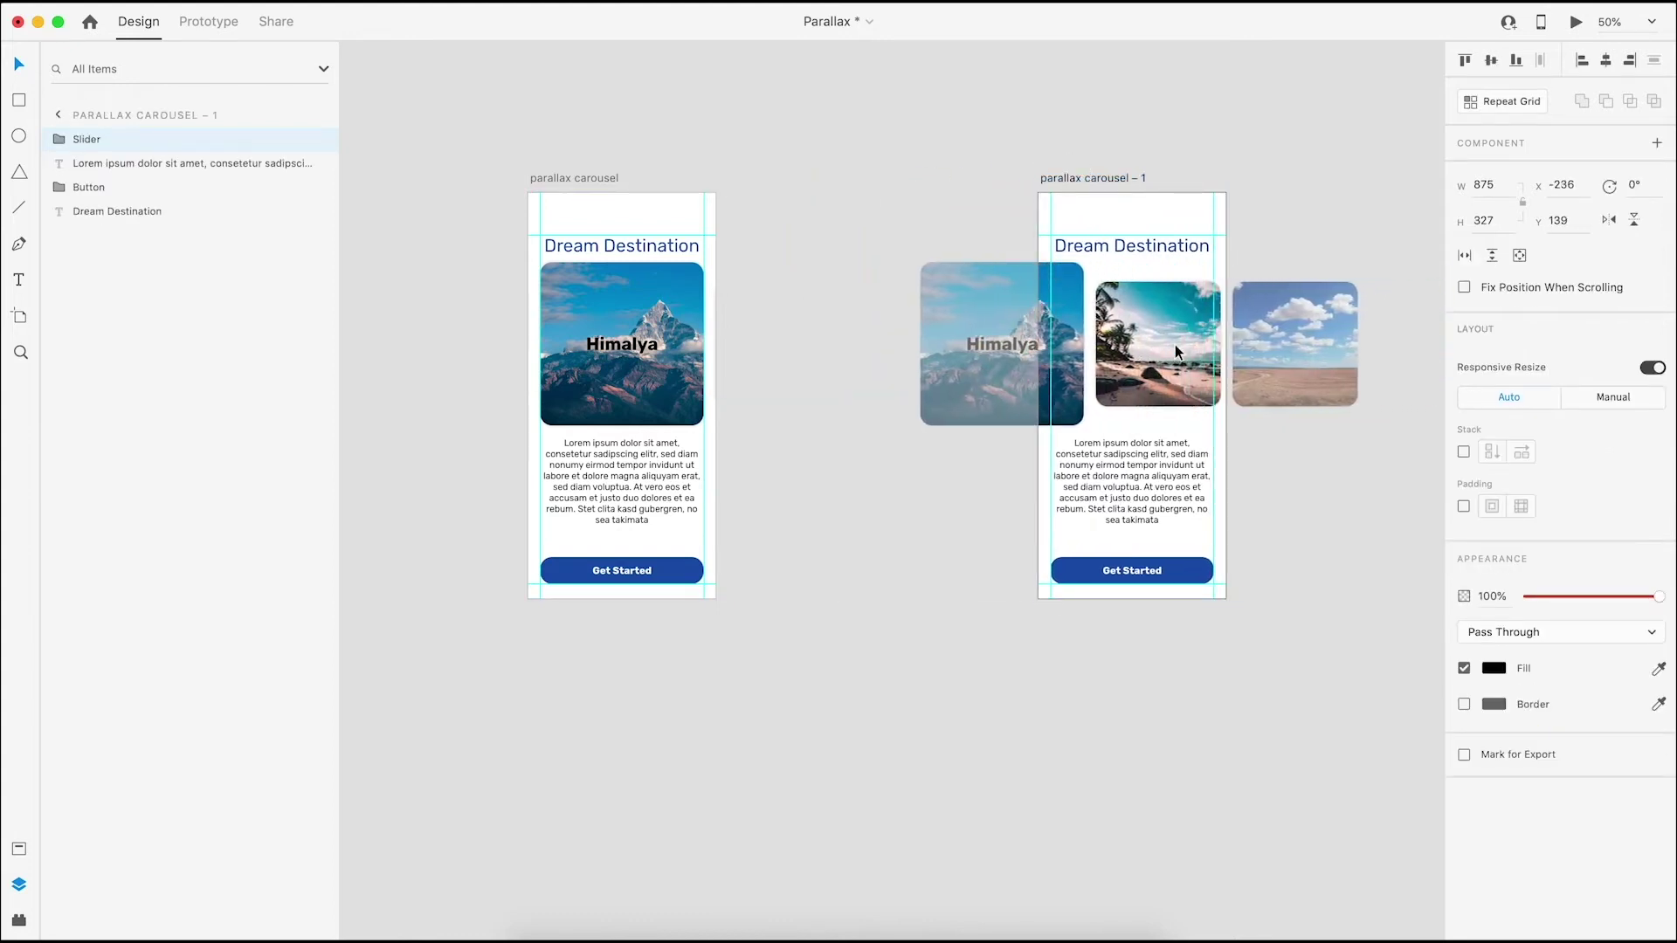
Resize the mountain card group to 250 × 250 and position it at X -250, Y 178
{"action": "double_click", "coordinate": [980, 280]}
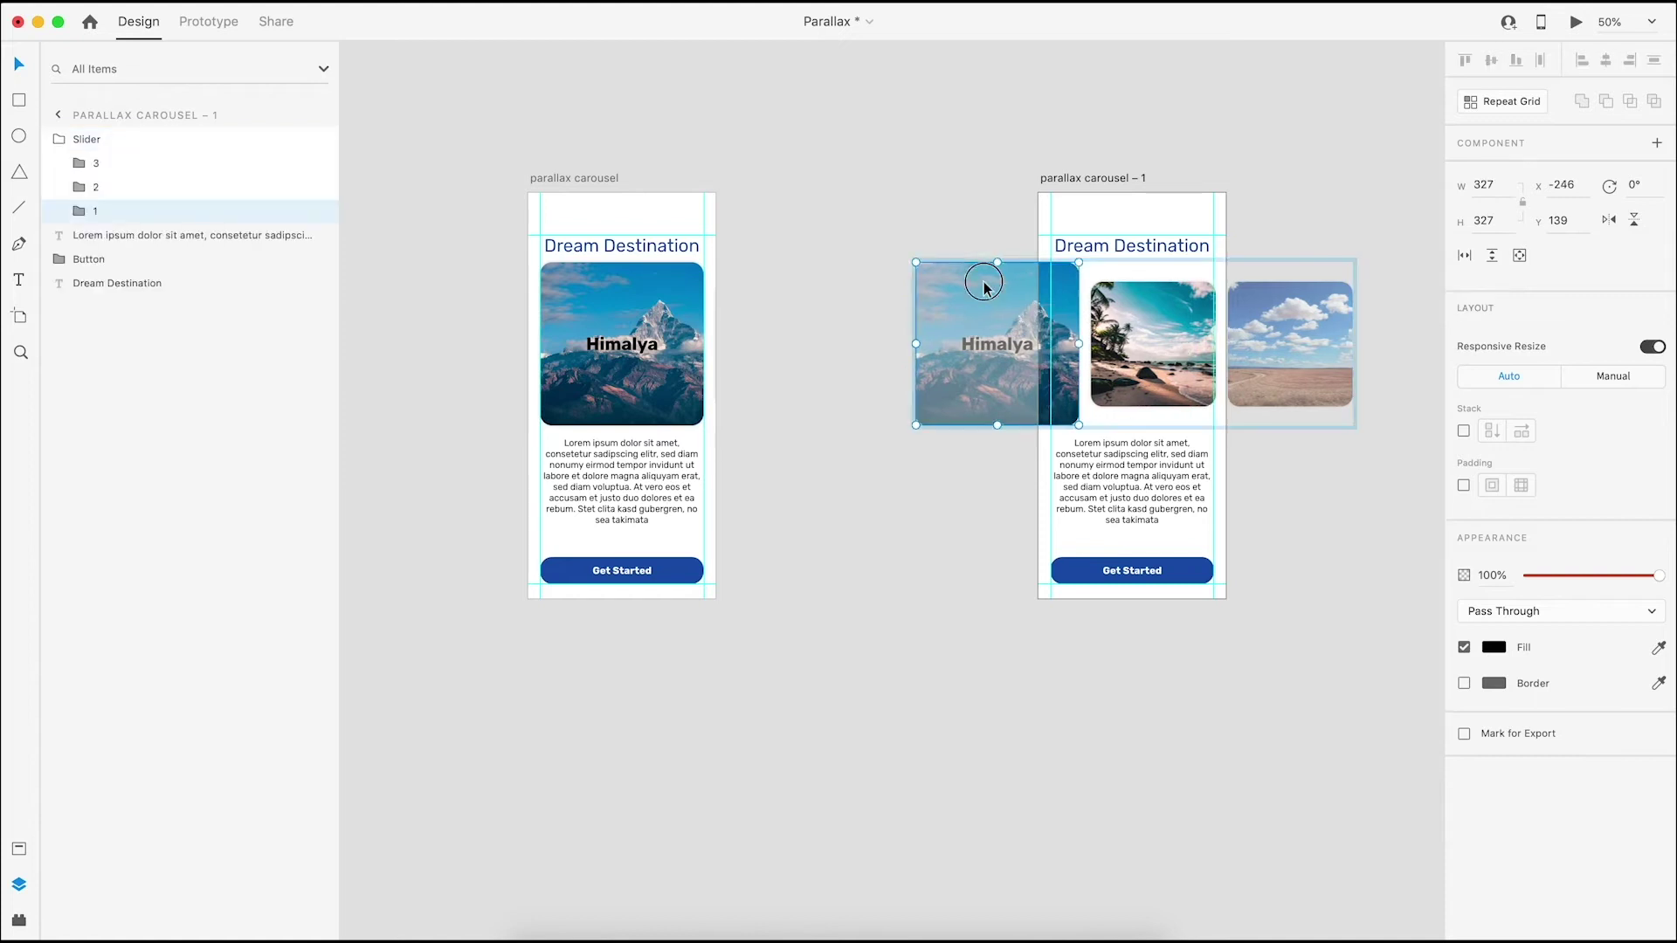
{"action": "left_click", "coordinate": [1505, 183]}
{"action": "type", "text": "250"}
{"action": "key", "text": "Return"}
{"action": "left_click_drag", "start_coordinate": [982, 281], "coordinate": [990, 306]}
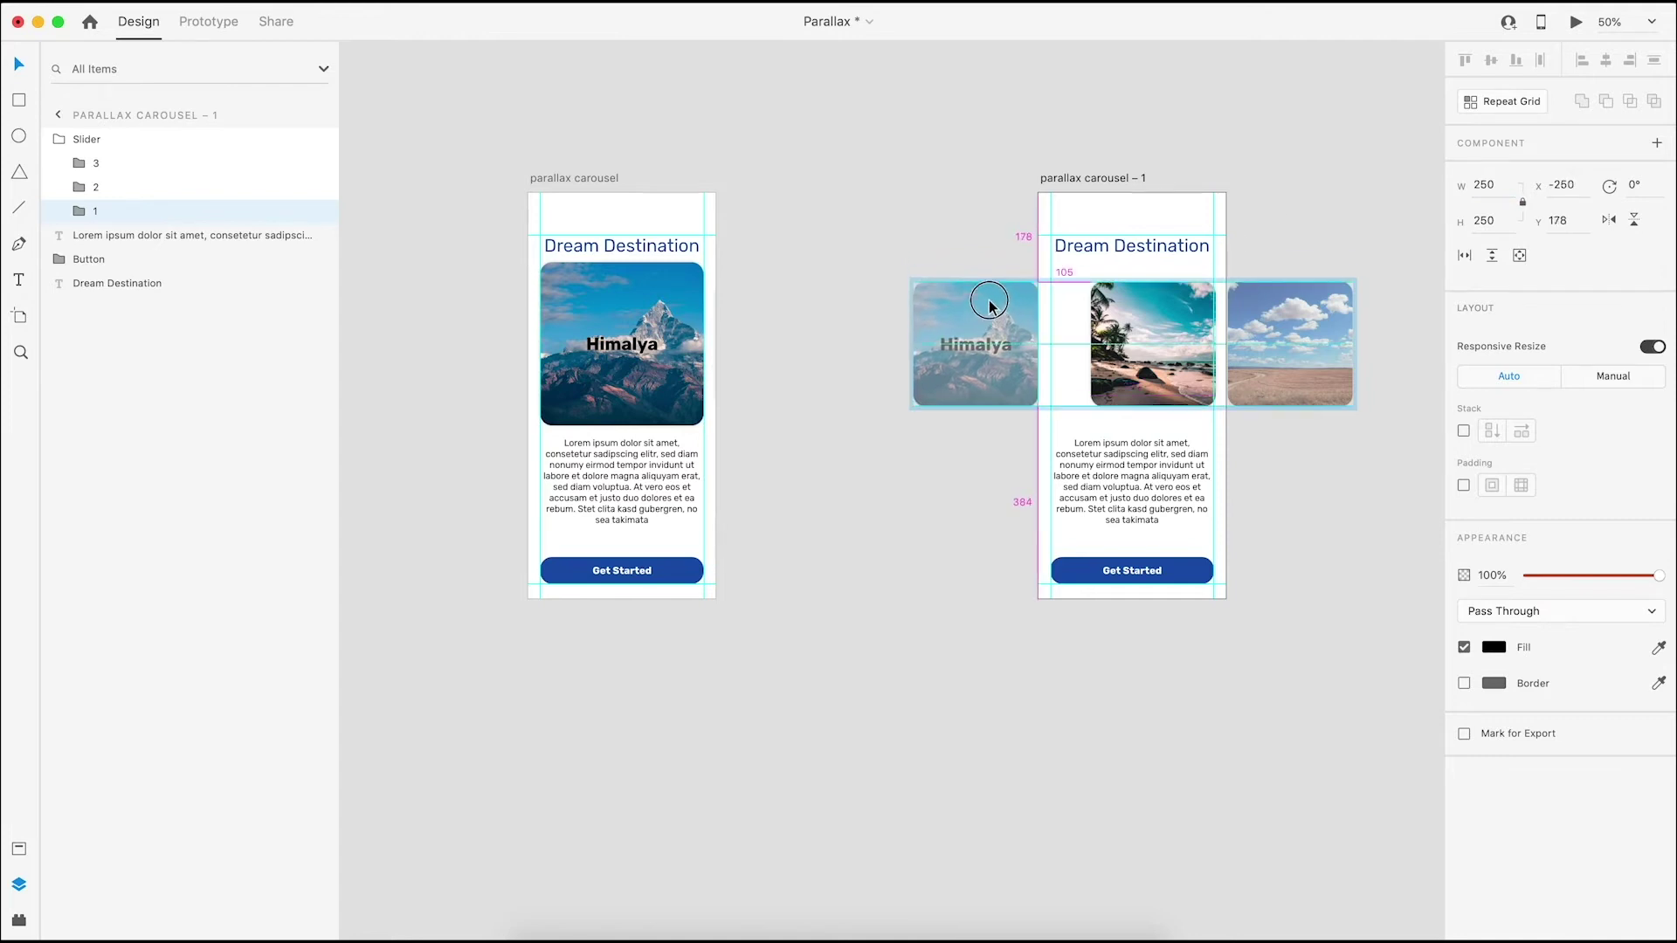
Enlarge the beach card group to 327 × 327 and move its left edge to the margin guide at X 24
{"action": "left_click", "coordinate": [1144, 323]}
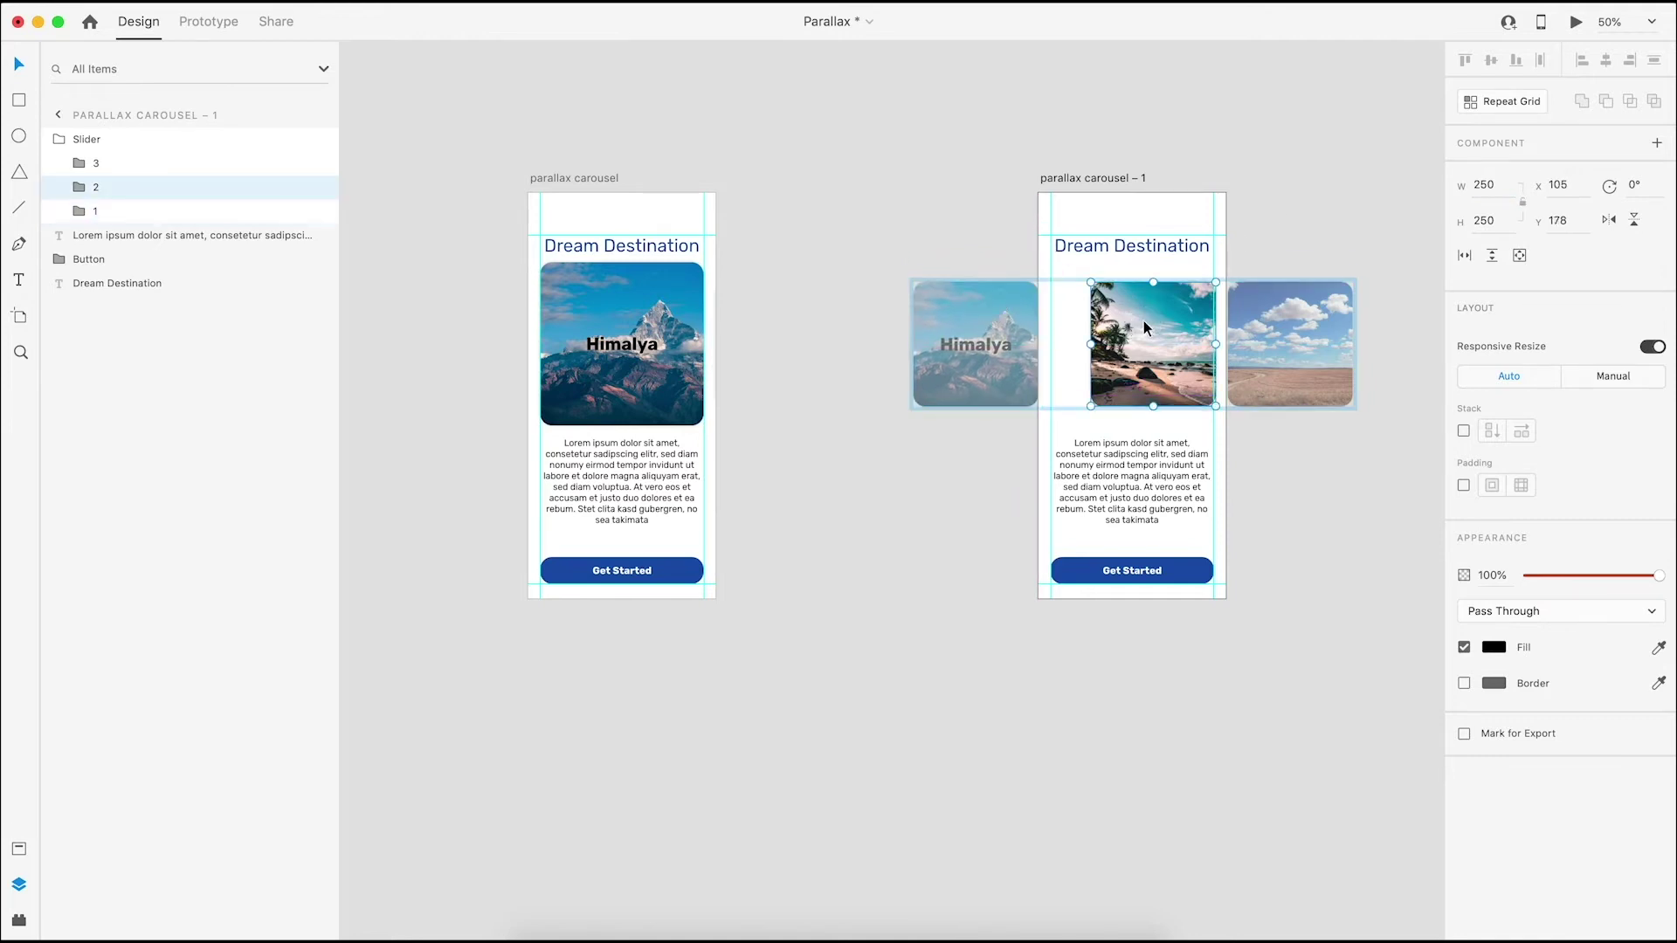
{"action": "left_click_drag", "start_coordinate": [1495, 185], "coordinate": [1417, 179]}
{"action": "key", "text": "Return"}
{"action": "left_click_drag", "start_coordinate": [1126, 324], "coordinate": [1095, 305]}
Align the top edge of the second artboard's slider with the slider on the first artboard
{"action": "left_click", "coordinate": [683, 281]}
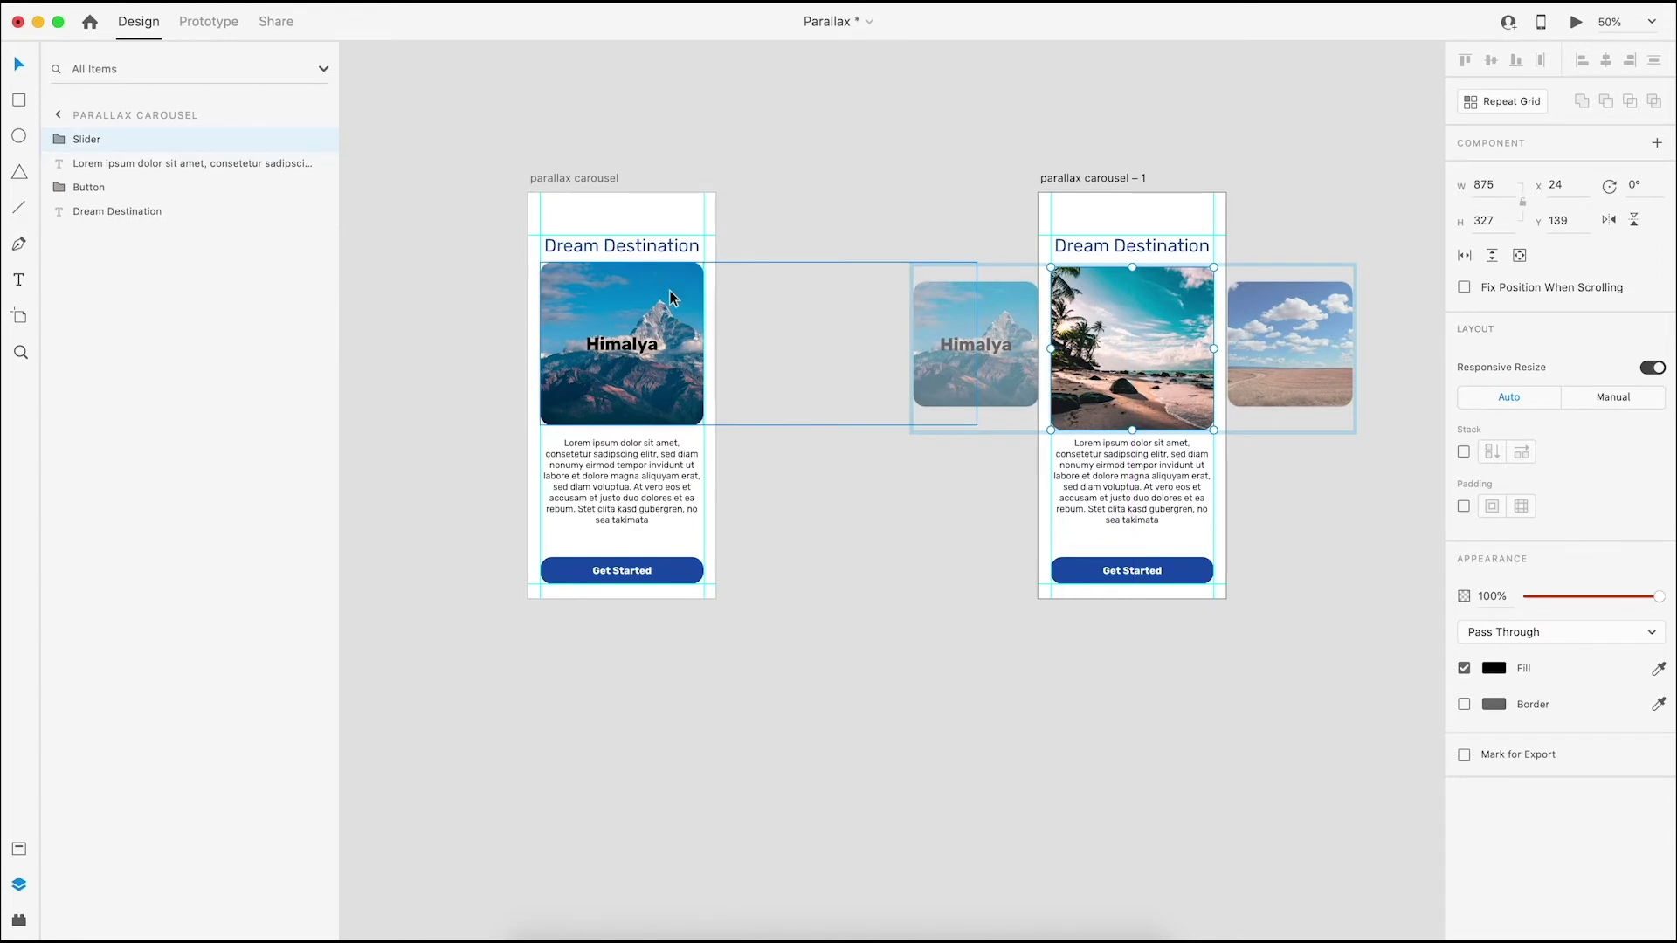
{"action": "left_click", "coordinate": [1093, 354], "text": "shift"}
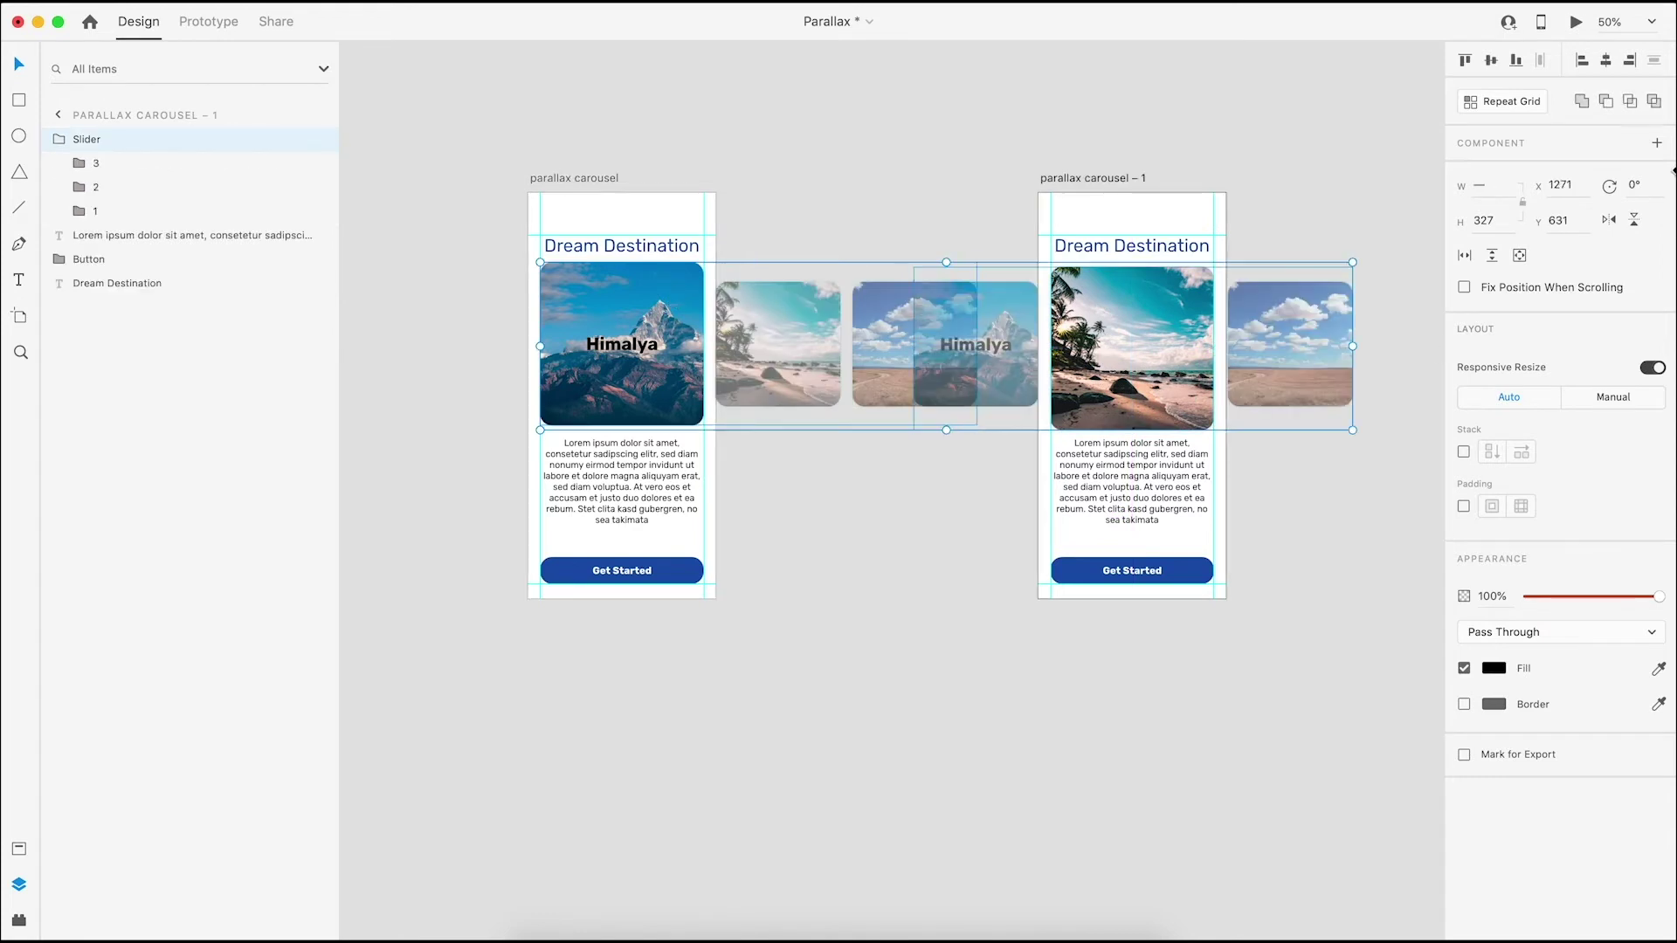
{"action": "left_click", "coordinate": [1467, 61]}
{"action": "left_click", "coordinate": [1324, 166]}
Align the mountain, beach and field cards of the second artboard's slider along their vertical middles
{"action": "double_click", "coordinate": [1127, 319]}
{"action": "left_click", "coordinate": [924, 331]}
{"action": "left_click", "coordinate": [1131, 346], "text": "shift"}
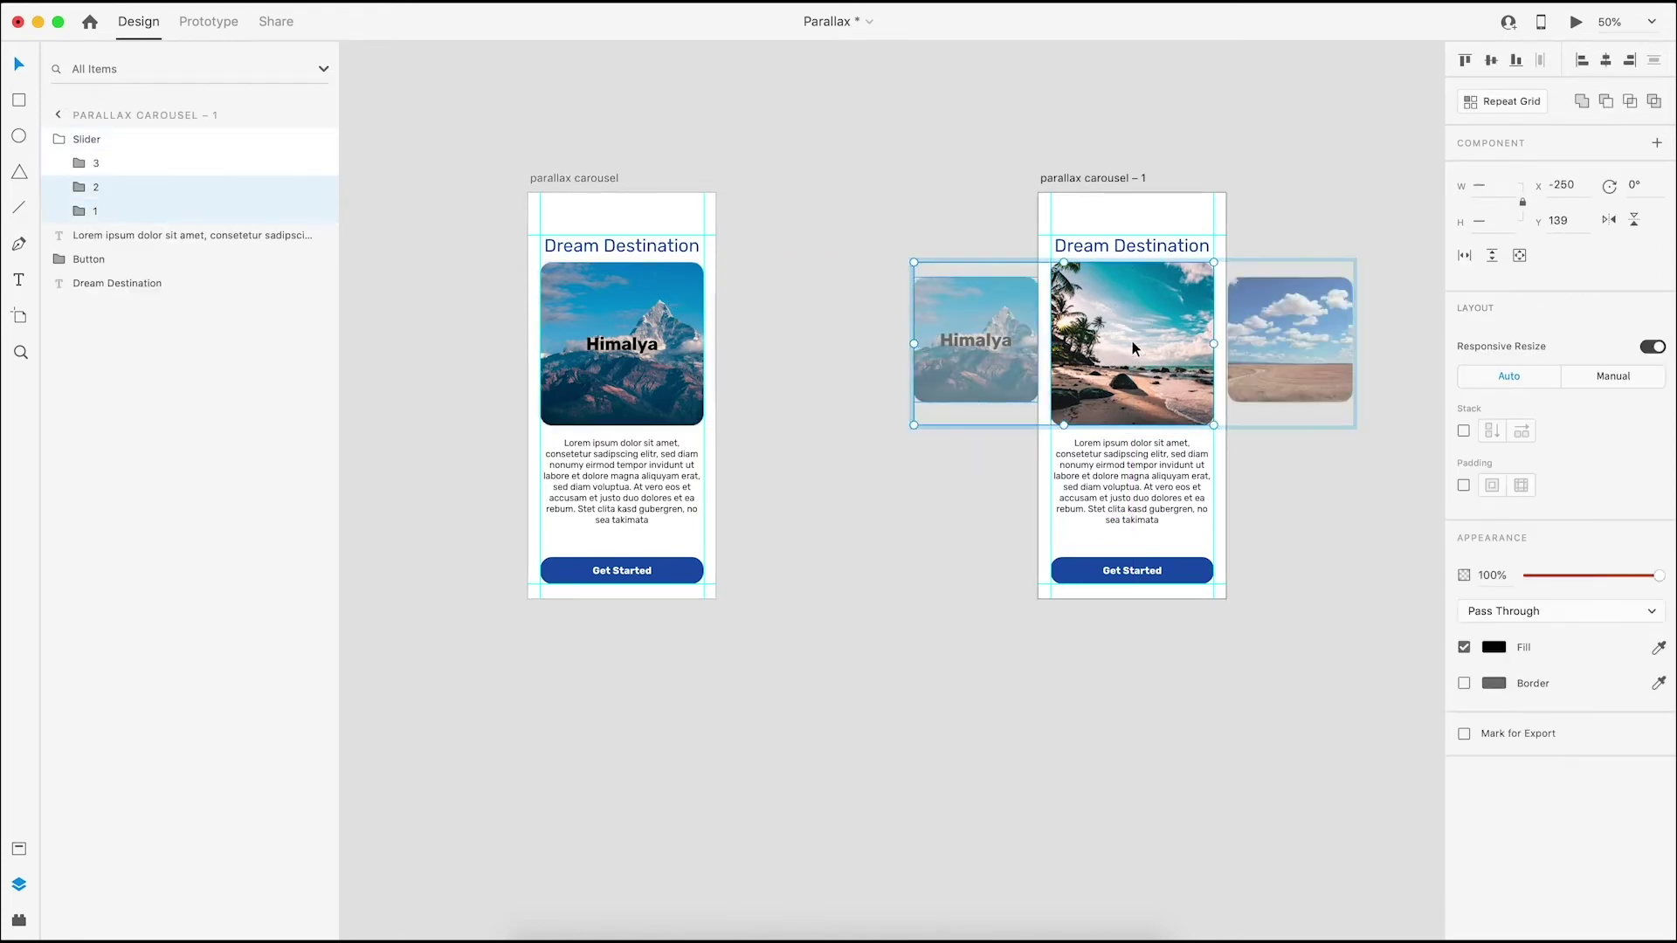
{"action": "left_click", "coordinate": [1290, 341], "text": "shift"}
{"action": "left_click", "coordinate": [1491, 59]}
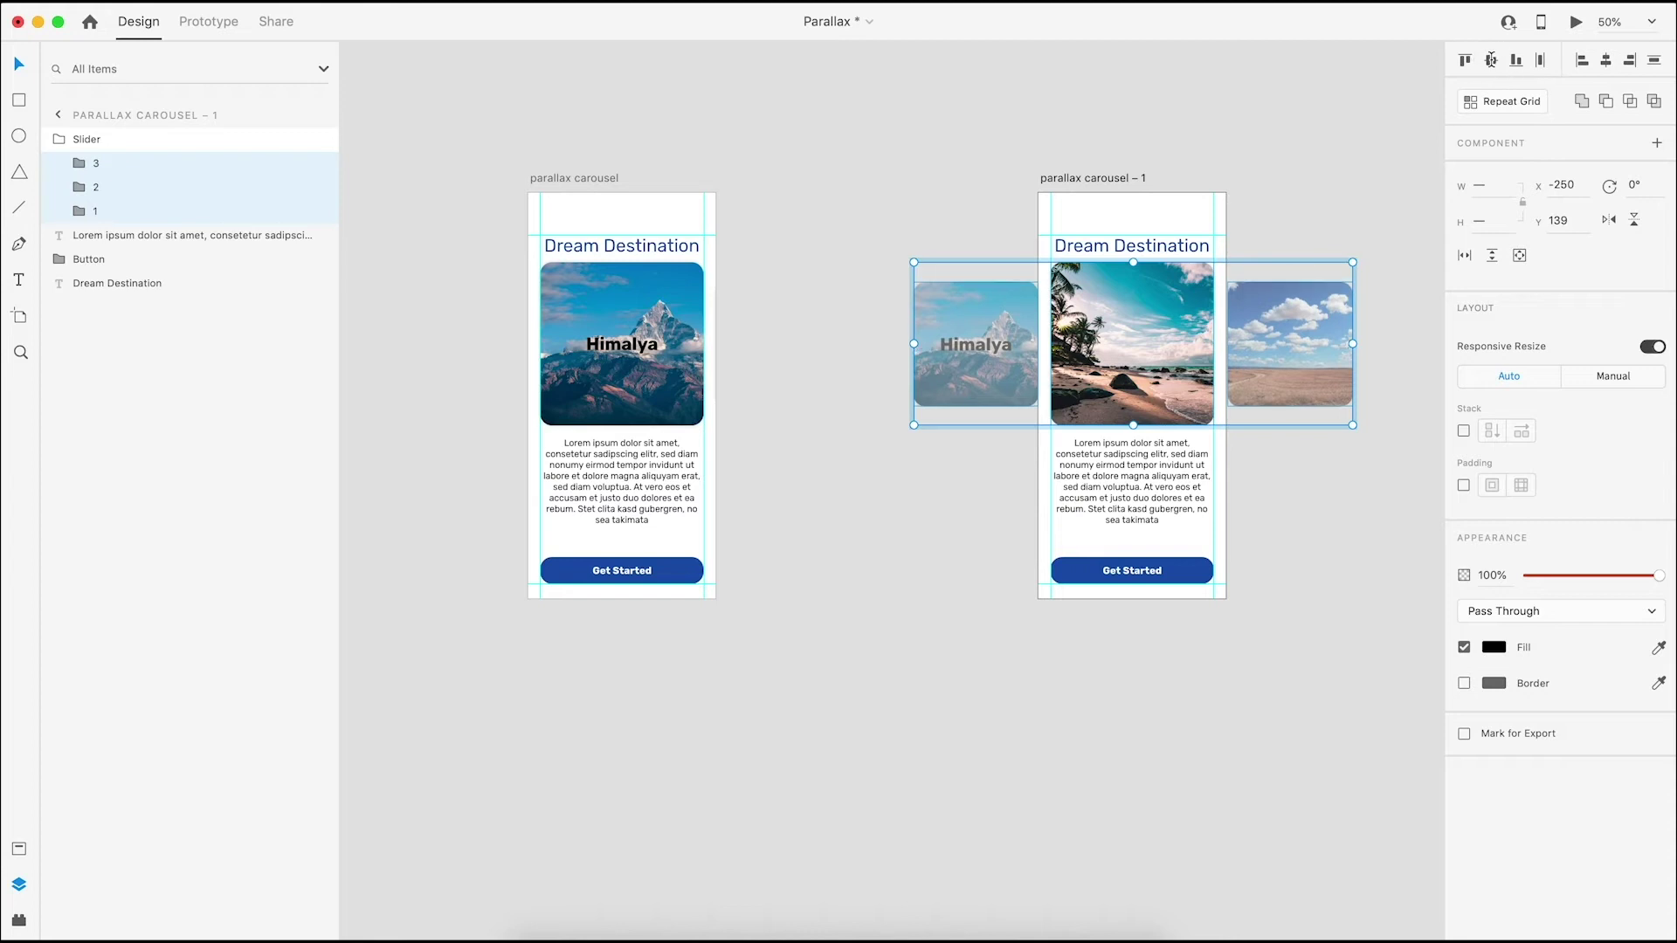
{"action": "left_click", "coordinate": [1376, 99]}
Hide the Himalya label on the second artboard by setting its font size to 1 and its opacity to 0%
{"action": "left_click", "coordinate": [1142, 317]}
{"action": "double_click", "coordinate": [1013, 350]}
{"action": "double_click", "coordinate": [997, 352]}
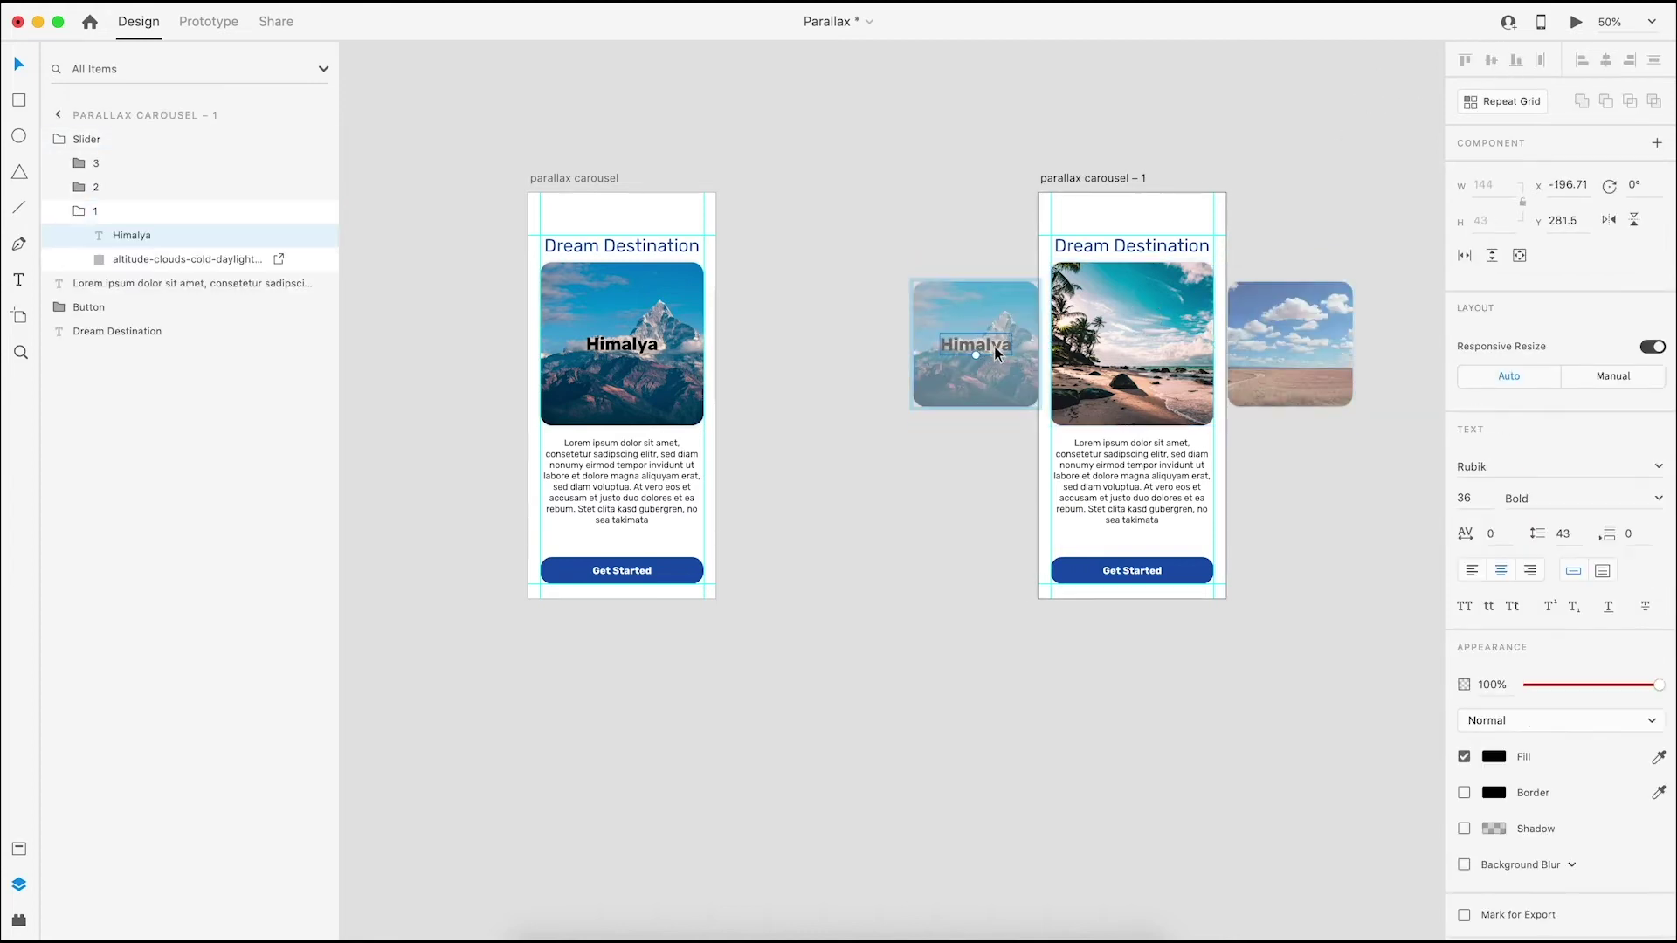
{"action": "left_click", "coordinate": [1484, 498]}
{"action": "type", "text": "1"}
{"action": "key", "text": "Return"}
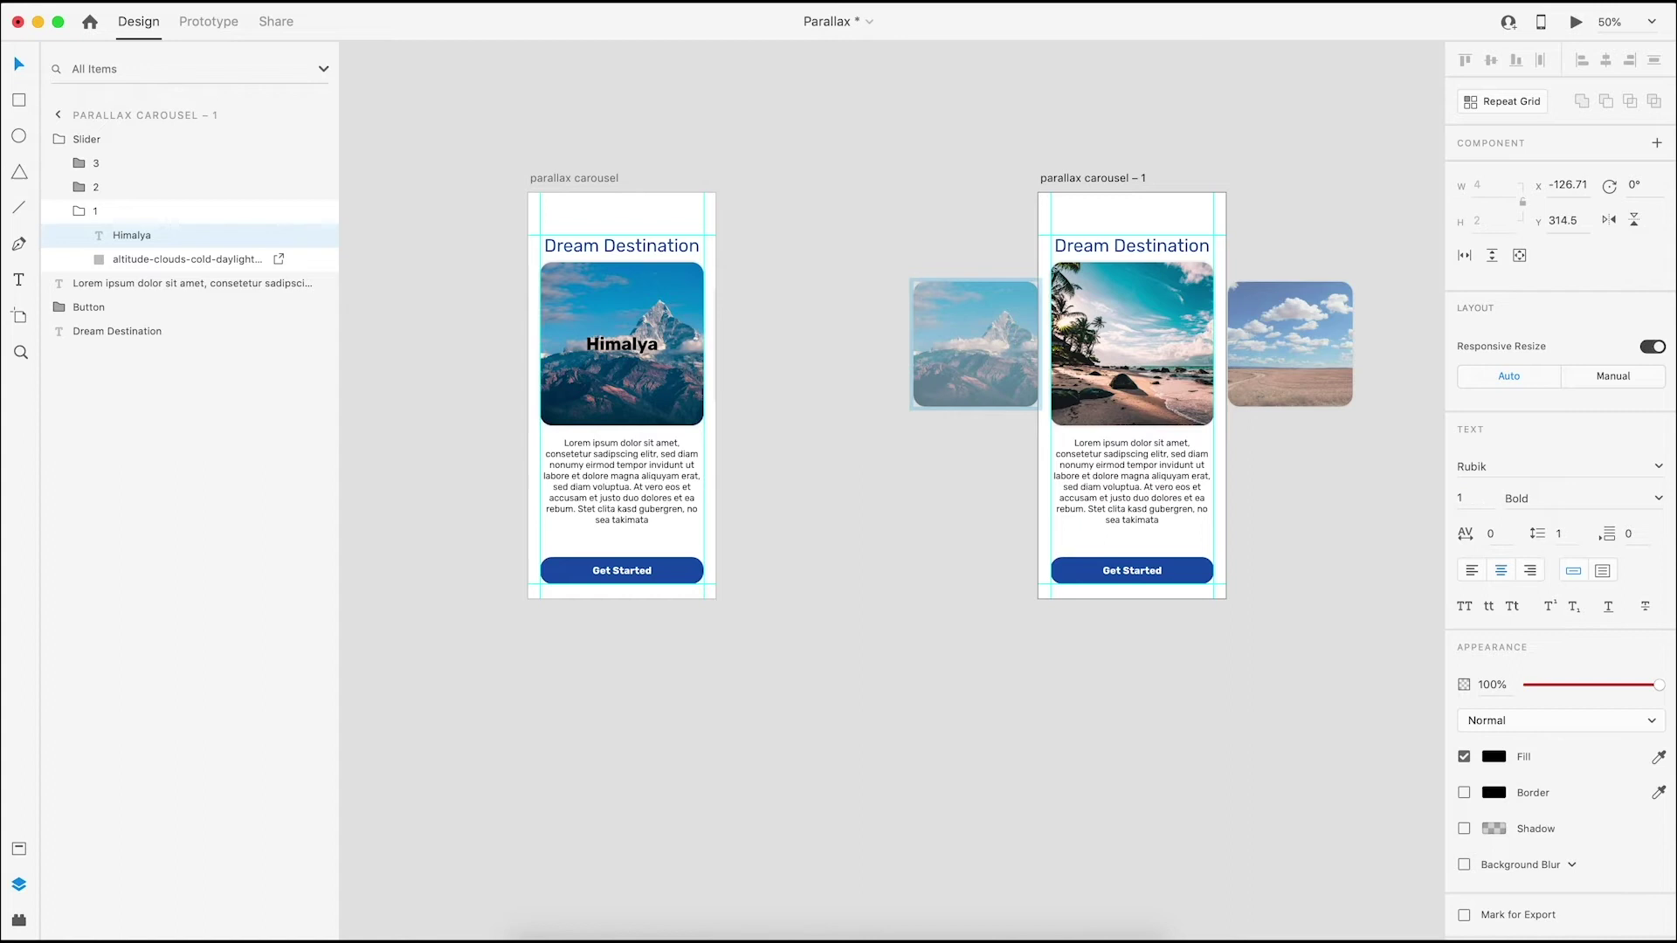
Reveal the Goa label on the second artboard by setting its font size to 36 and its opacity to 100%
{"action": "left_click", "coordinate": [1135, 375]}
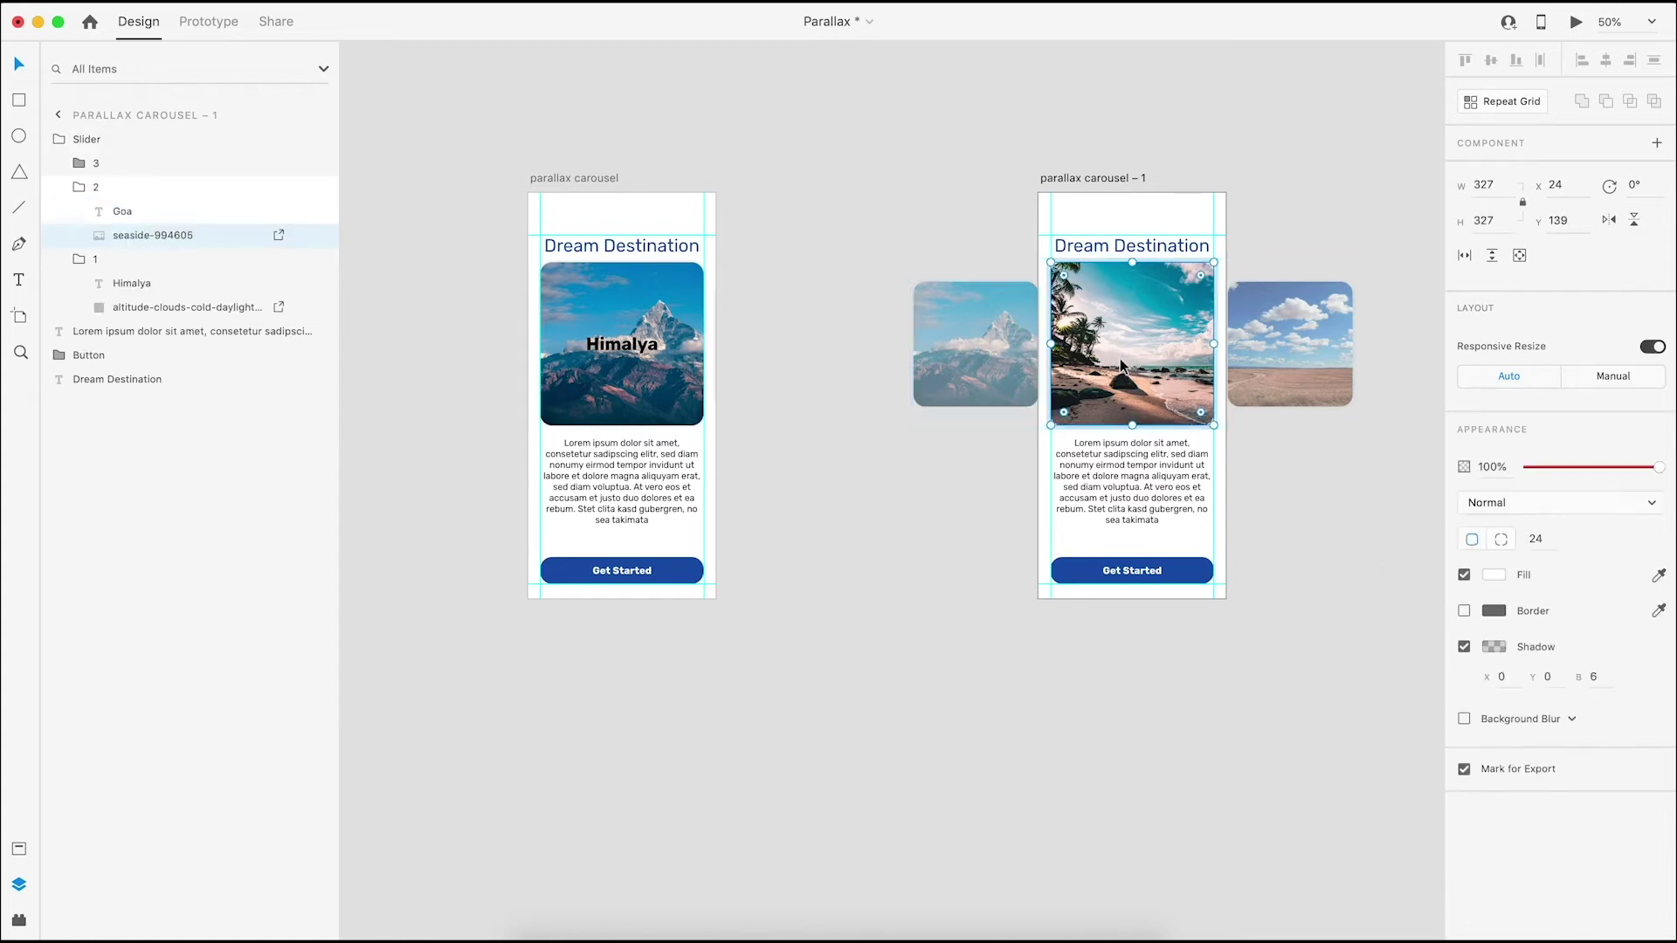
{"action": "left_click", "coordinate": [123, 211]}
{"action": "left_click", "coordinate": [1482, 496]}
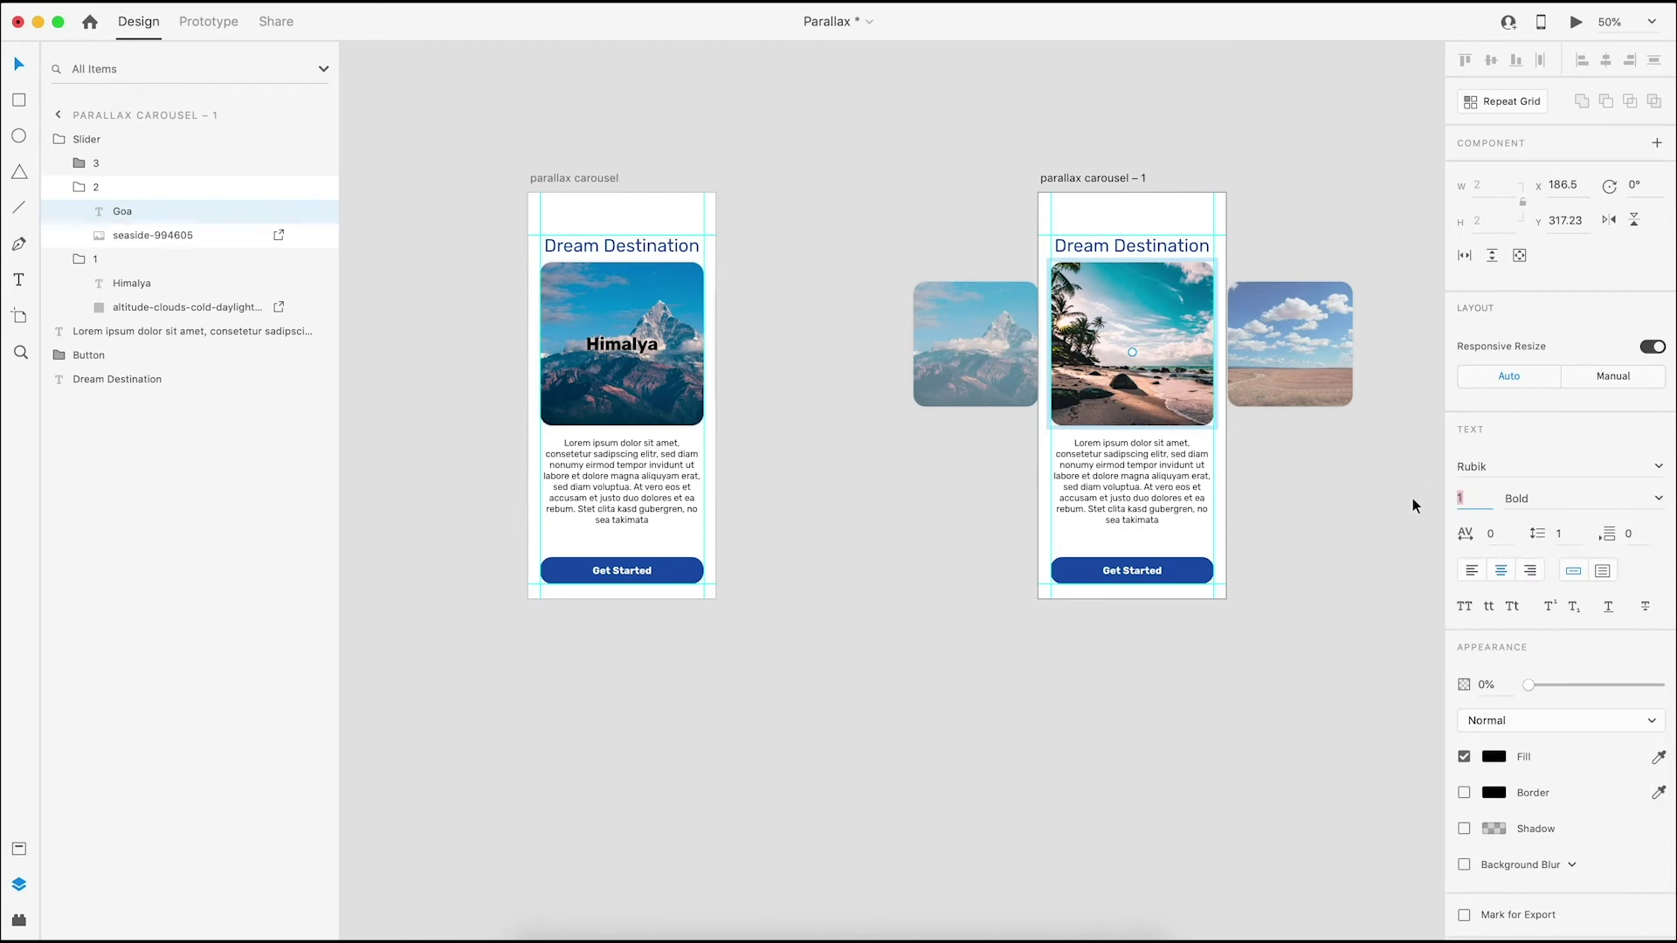
{"action": "type", "text": "36"}
{"action": "key", "text": "Return"}
{"action": "left_click_drag", "start_coordinate": [1525, 684], "coordinate": [1659, 684]}
{"action": "key", "text": "super+equal"}
{"action": "key", "text": "super+equal"}
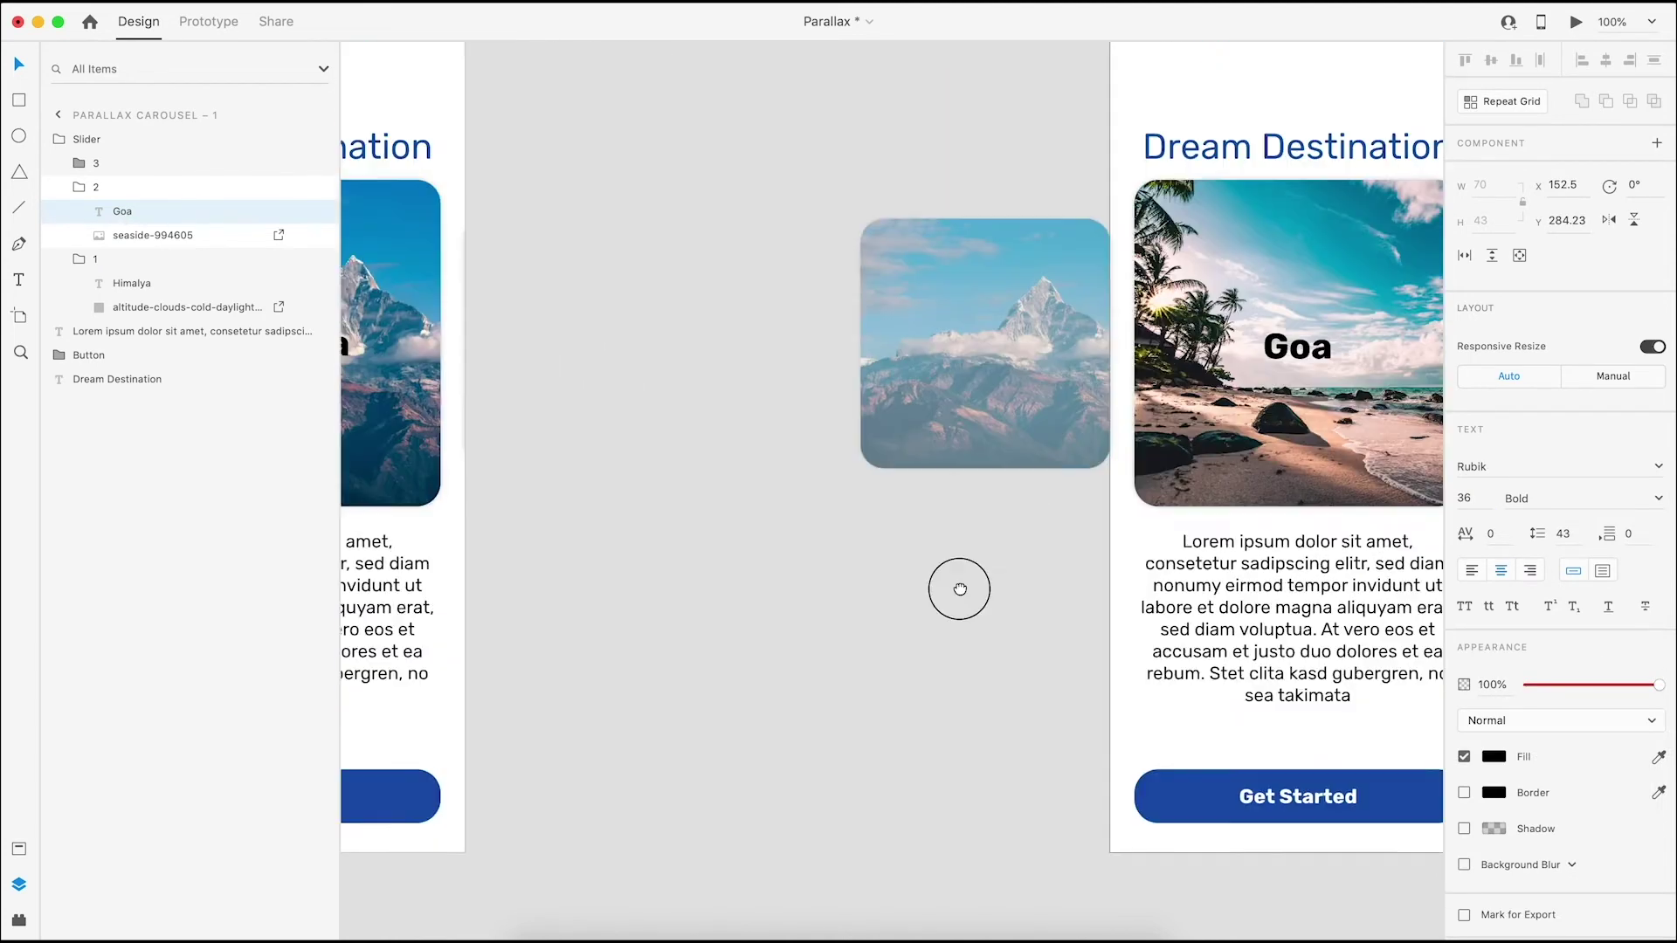
Shift the mountain photo left inside its rounded card frame without moving the frame
{"action": "left_click", "coordinate": [963, 447]}
{"action": "key", "text": "shift+Left"}
{"action": "key", "text": "shift+Left"}
{"action": "key", "text": "shift+Left"}
{"action": "key", "text": "shift+Left"}
{"action": "key", "text": "shift+Left"}
{"action": "key", "text": "shift+Left"}
{"action": "key", "text": "shift+Left"}
{"action": "key", "text": "shift+Left"}
{"action": "key", "text": "shift+Left"}
{"action": "key", "text": "shift+Left"}
{"action": "key", "text": "shift+Left"}
{"action": "key", "text": "shift+Left"}
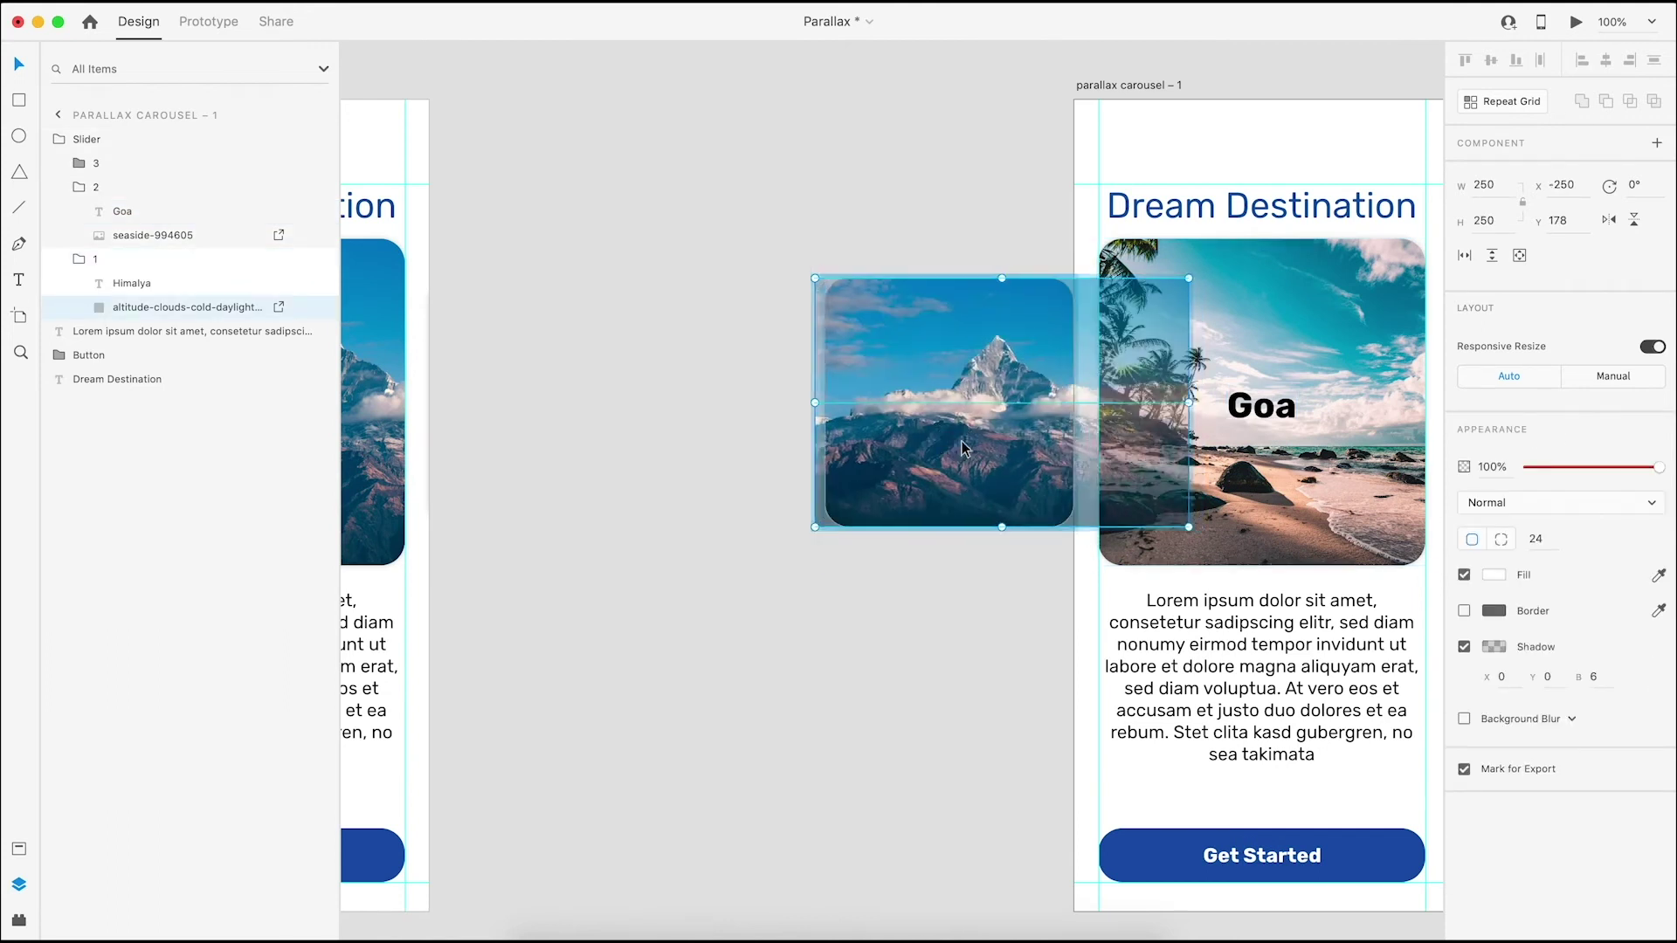
{"action": "key", "text": "shift+Left"}
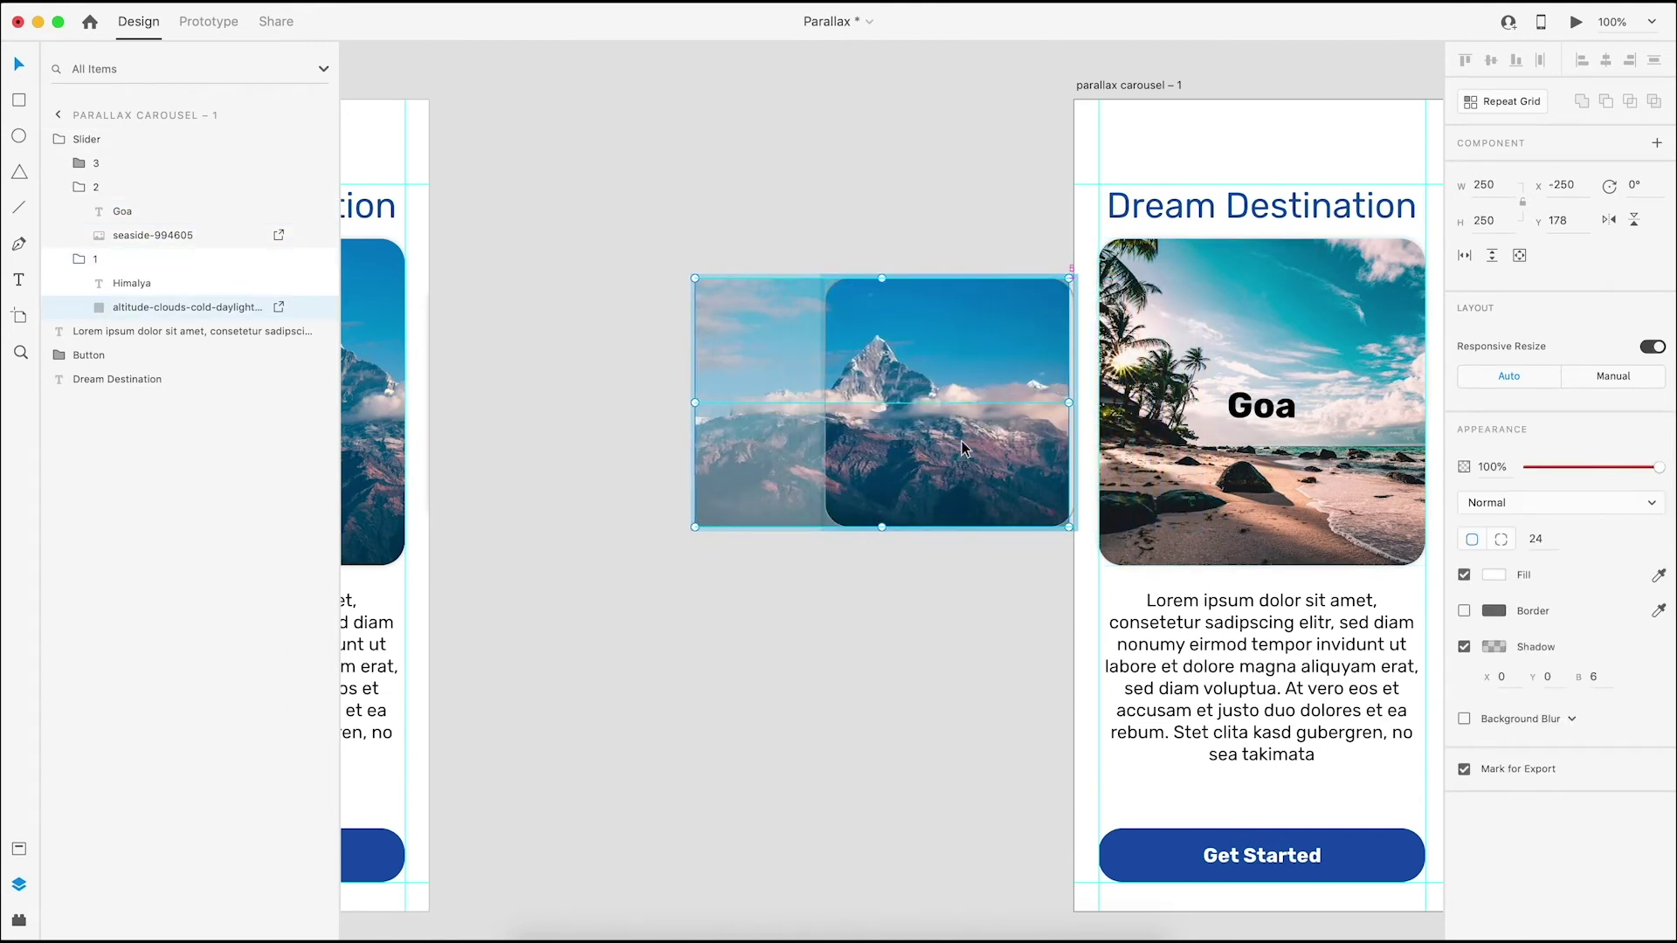
{"action": "left_click", "coordinate": [875, 672]}
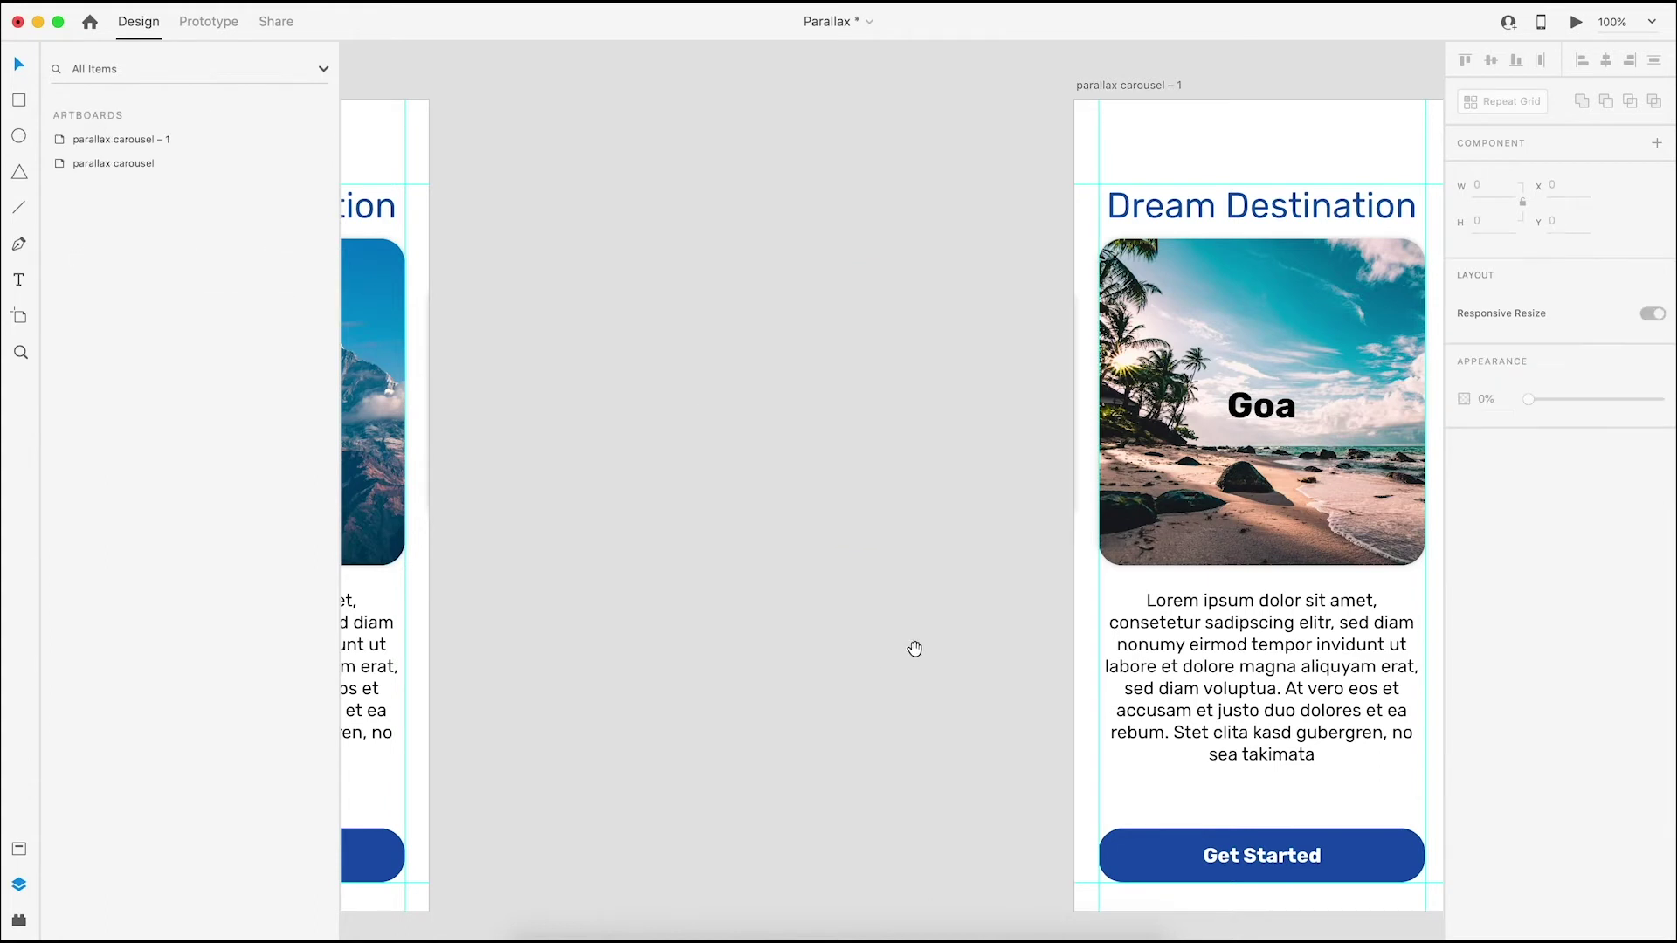
Shift the beach photo left inside its rounded card frame on the second artboard without moving the frame
{"action": "scroll", "coordinate": [1125, 452], "scroll_direction": "right", "scroll_amount": 3}
{"action": "double_click", "coordinate": [1125, 453]}
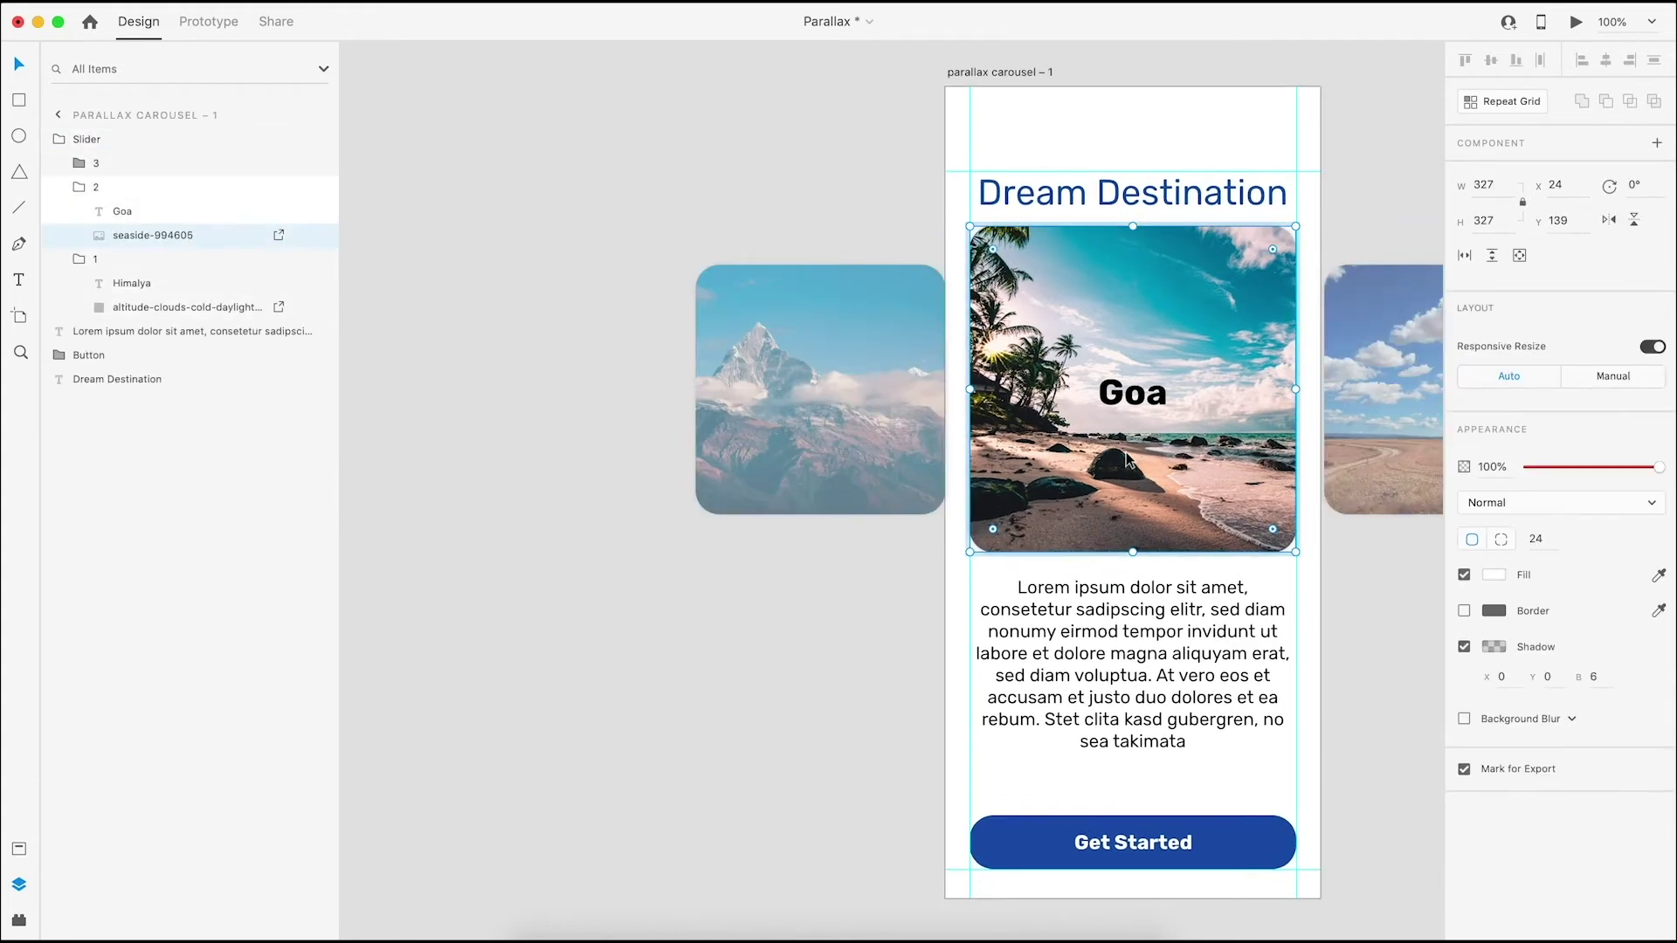
{"action": "double_click", "coordinate": [1156, 466]}
{"action": "key", "text": "shift+Left"}
{"action": "key", "text": "shift+Left"}
{"action": "key", "text": "shift+Left"}
{"action": "key", "text": "shift+Left"}
{"action": "key", "text": "shift+Left"}
{"action": "key", "text": "shift+Left"}
{"action": "key", "text": "shift+Left"}
{"action": "key", "text": "shift+Left"}
{"action": "key", "text": "shift+Left"}
{"action": "key", "text": "shift+Left"}
{"action": "key", "text": "shift+Left"}
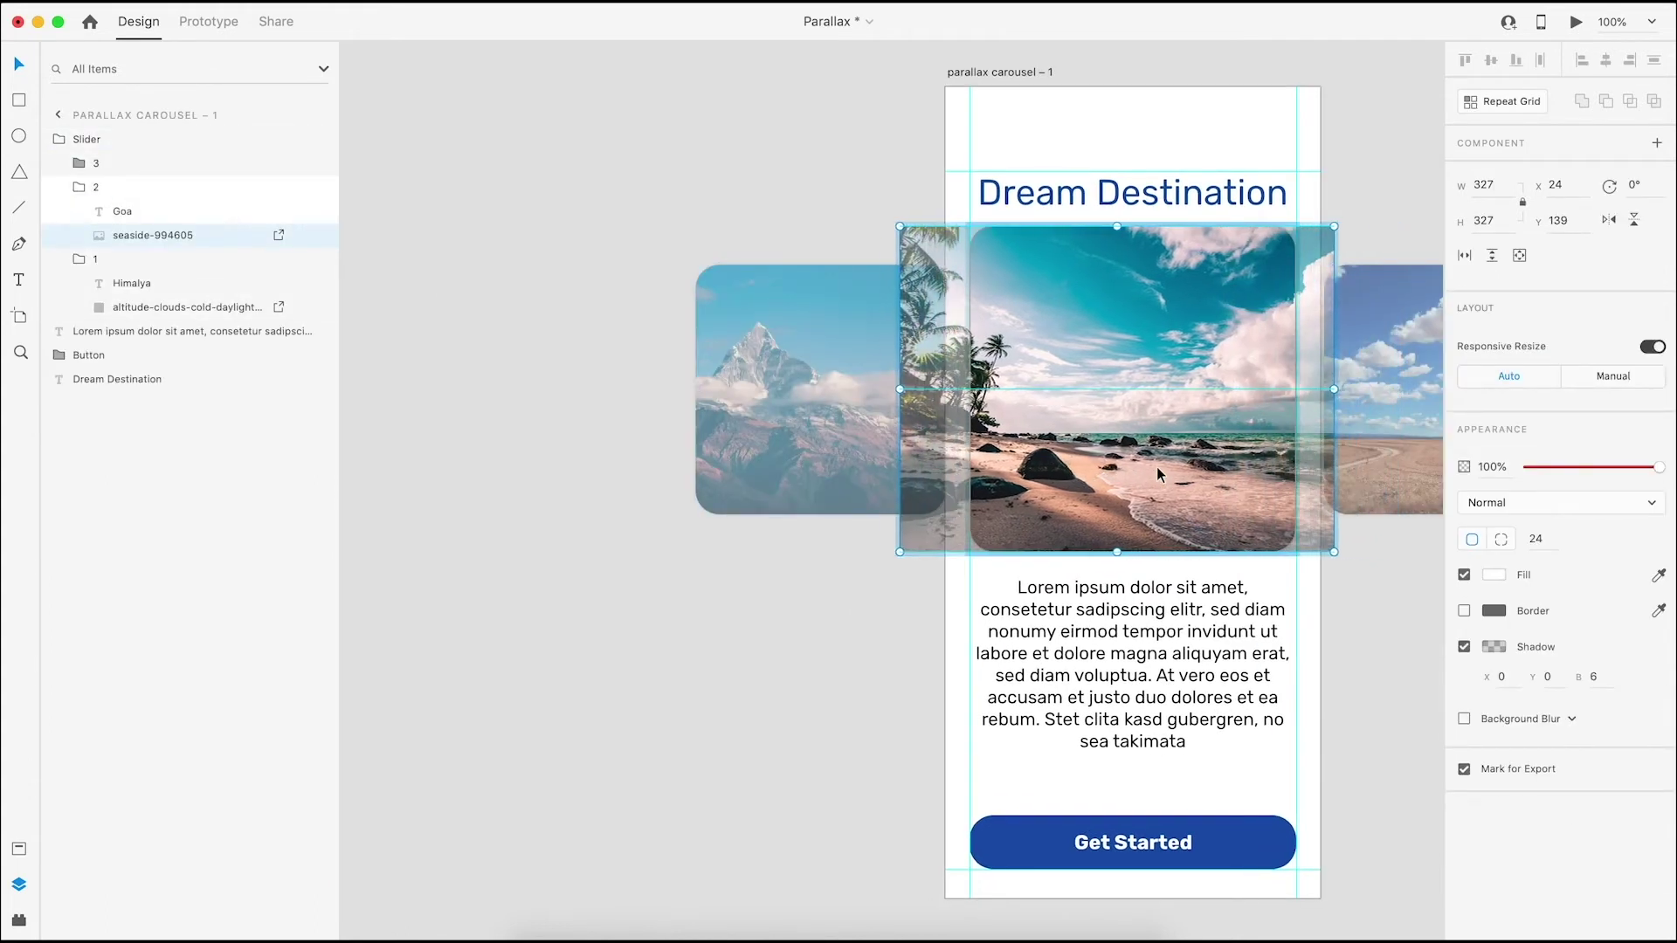
{"action": "left_click", "coordinate": [782, 159]}
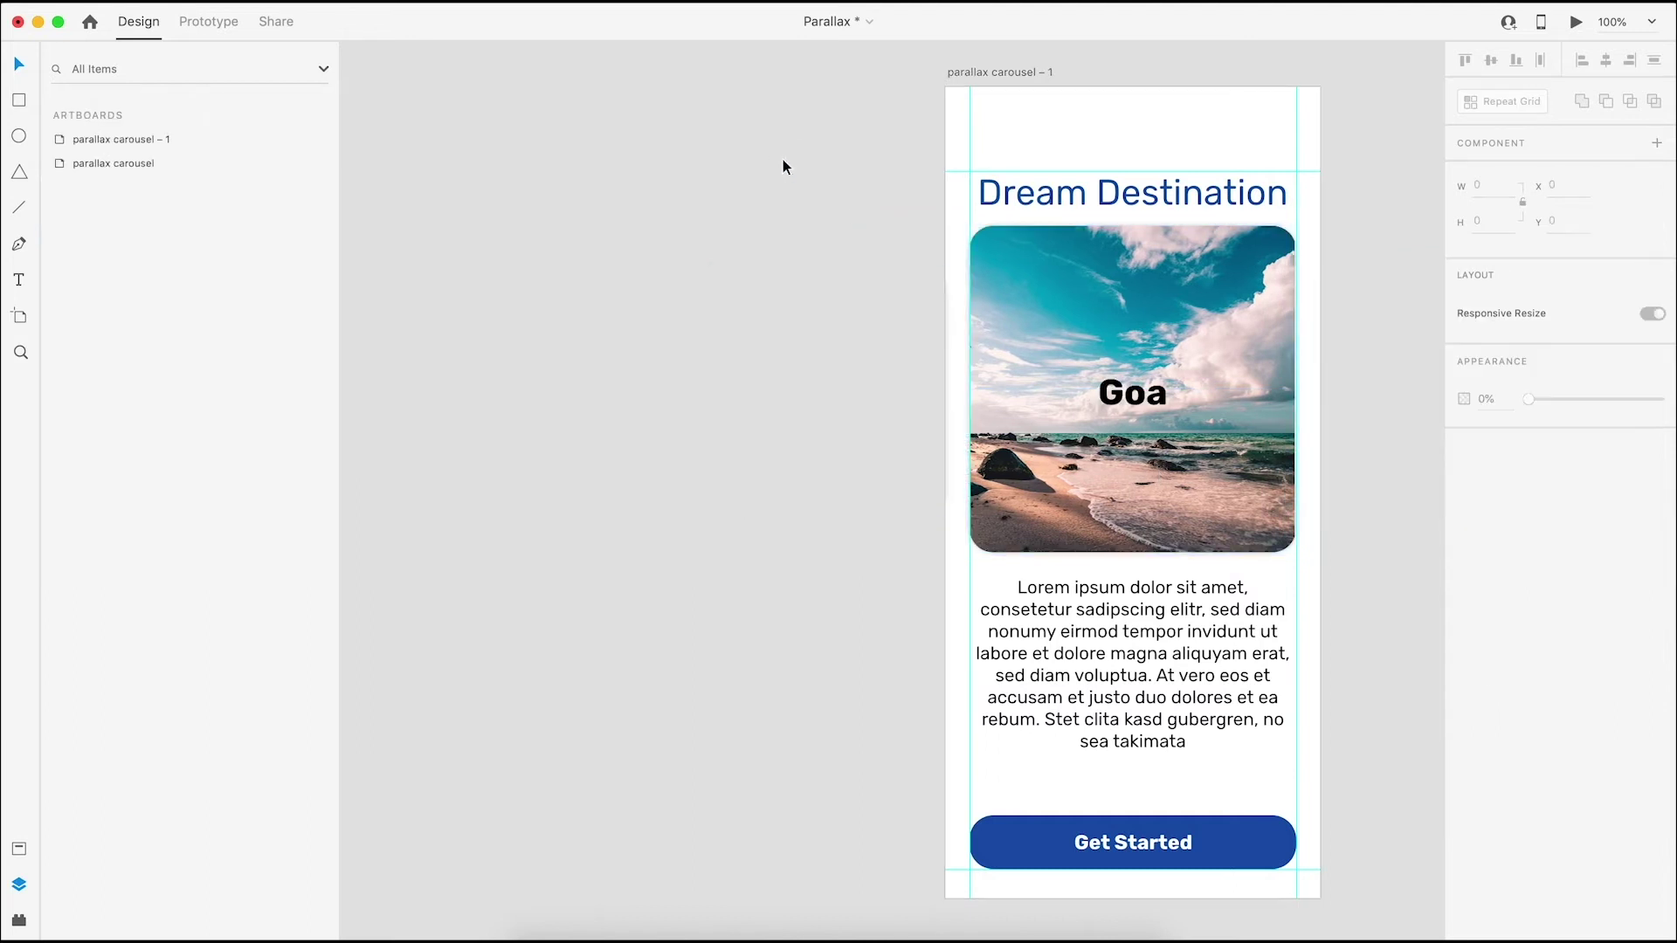
{"action": "key", "text": "super+minus"}
{"action": "left_click", "coordinate": [1014, 405]}
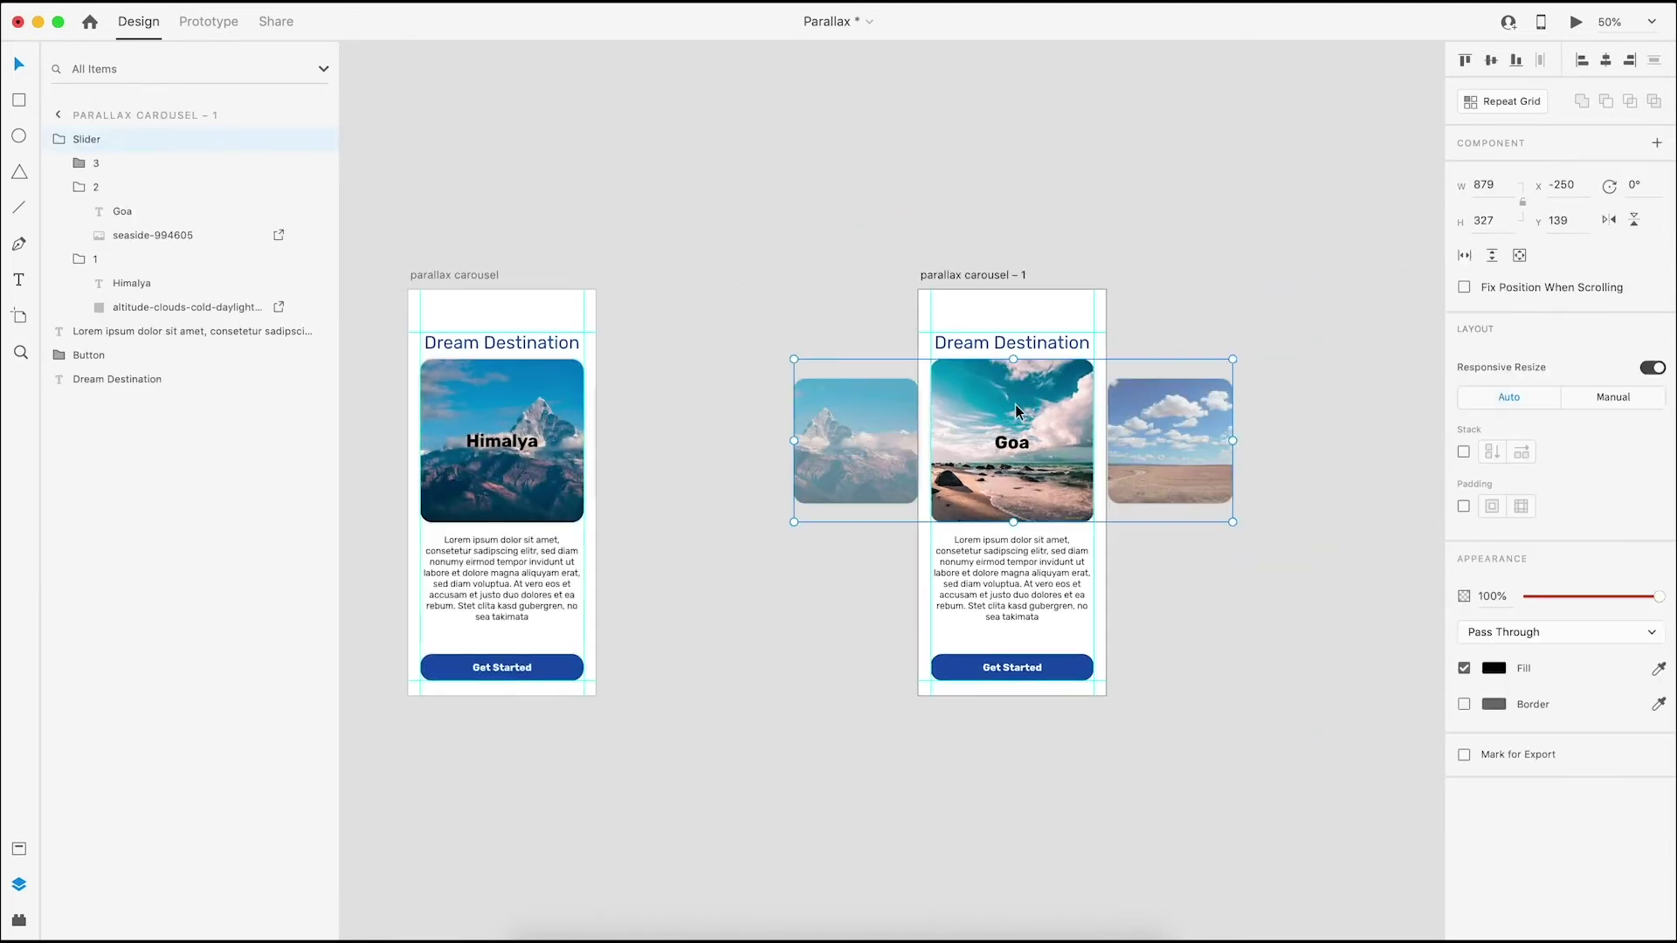
{"action": "double_click", "coordinate": [1014, 405]}
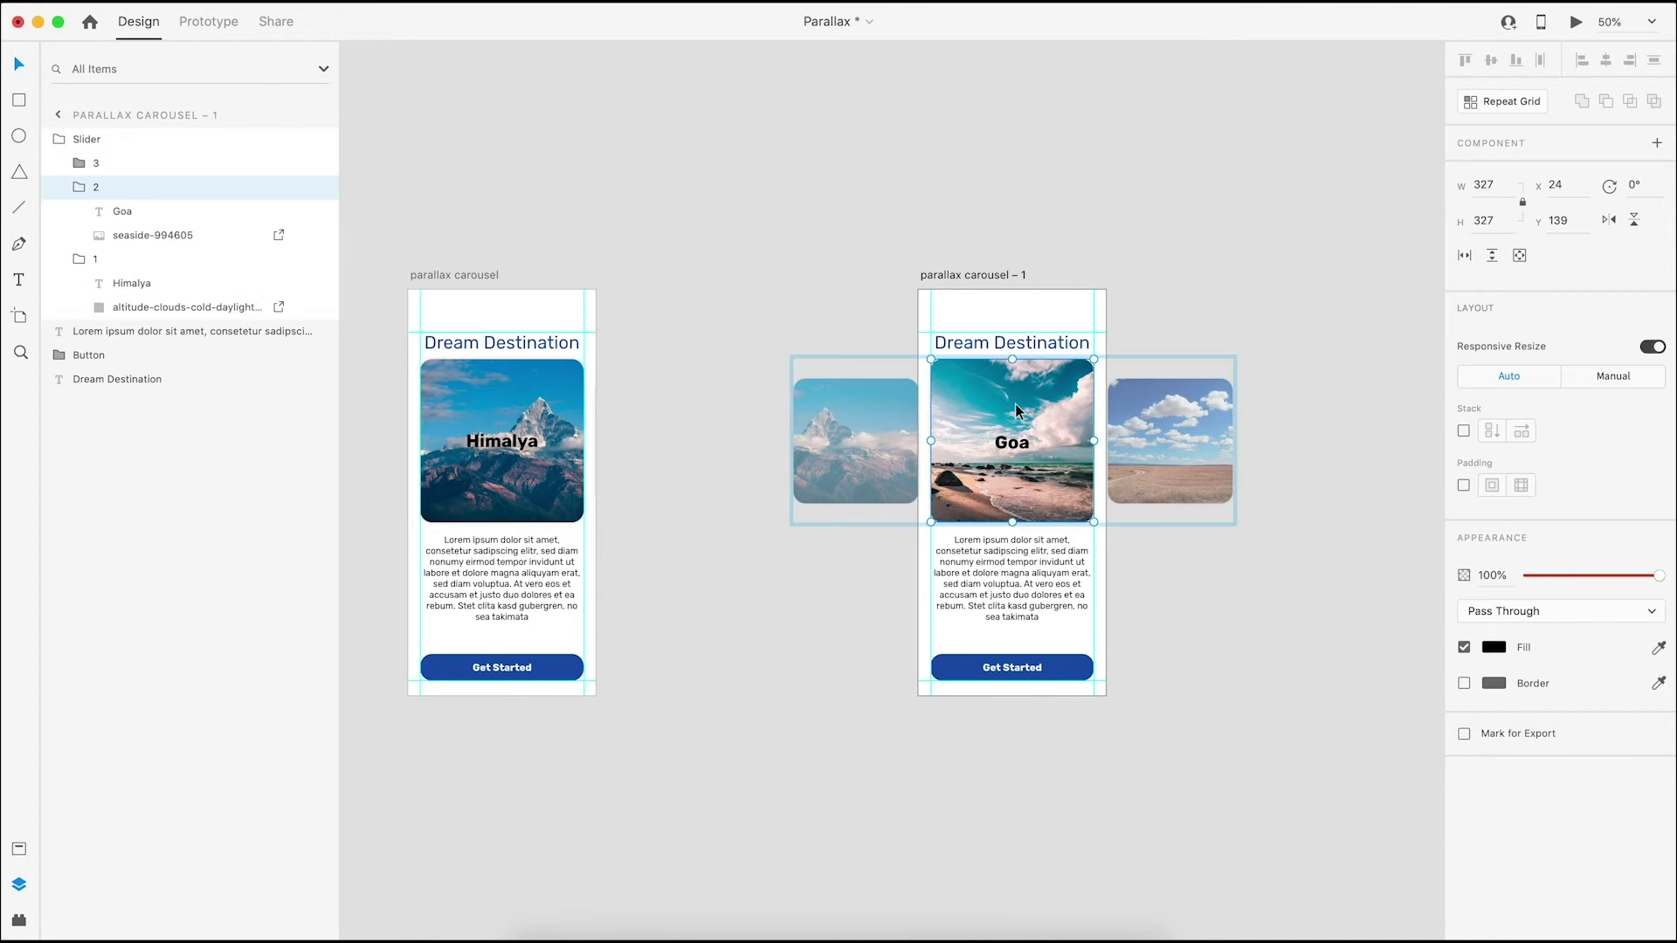
{"action": "left_click", "coordinate": [1069, 203]}
Duplicate the second artboard and place the new copy well to its right
{"action": "left_click_drag", "start_coordinate": [1069, 214], "coordinate": [854, 167]}
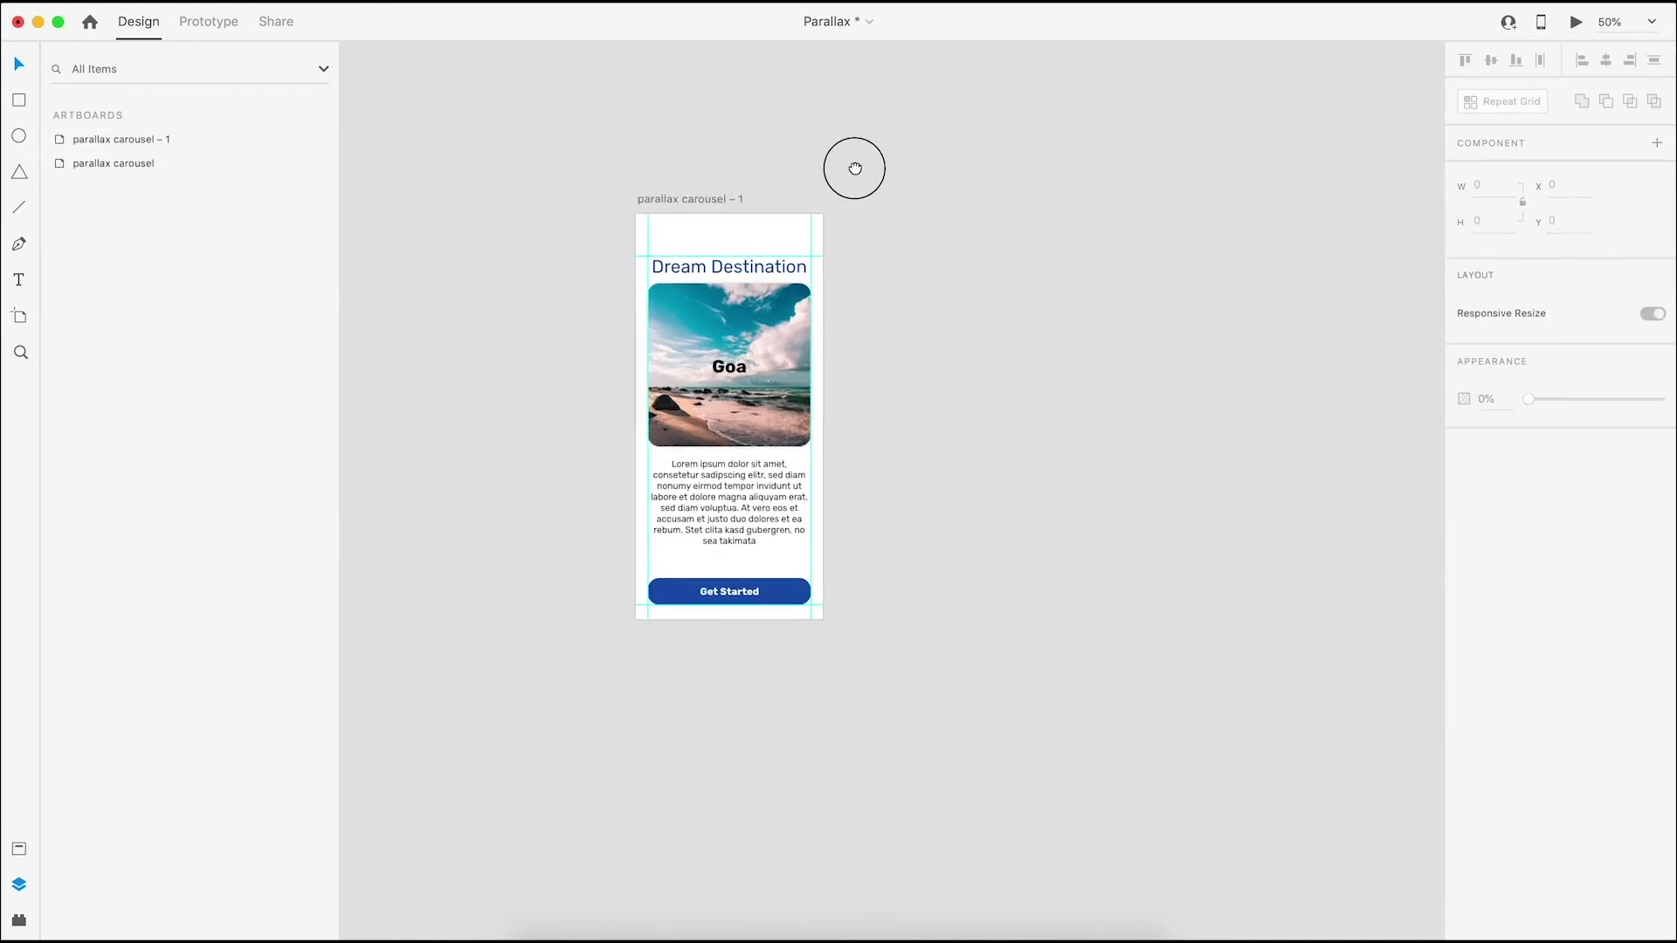
{"action": "left_click", "coordinate": [704, 194]}
{"action": "key", "text": "super+d"}
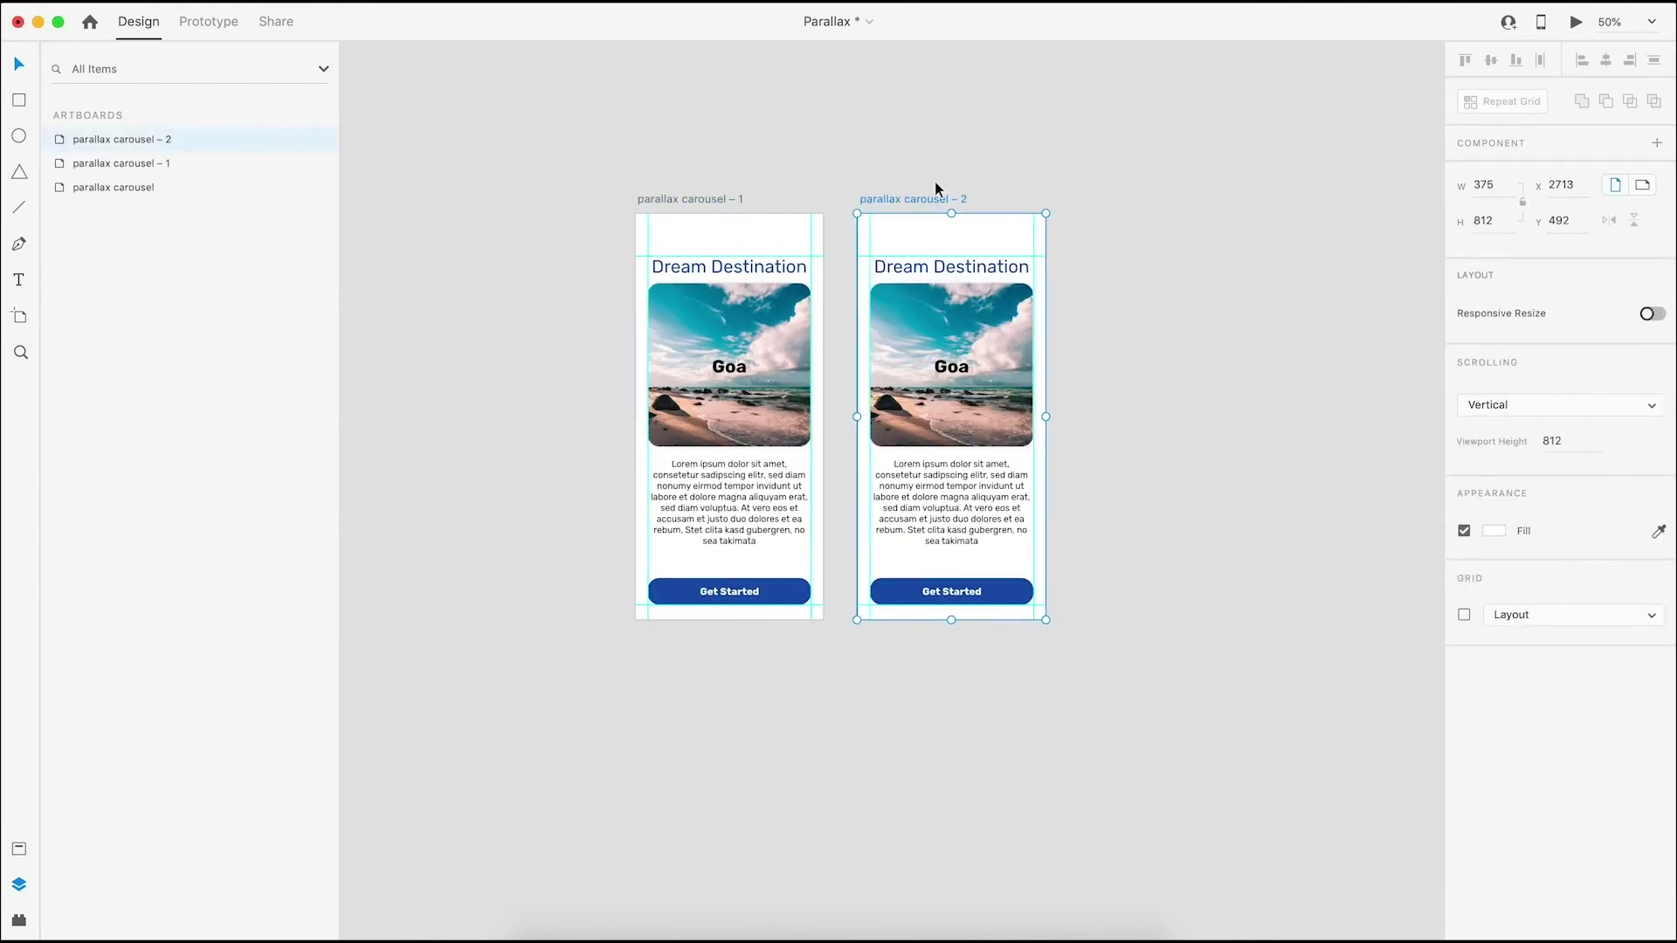
{"action": "left_click_drag", "start_coordinate": [910, 205], "coordinate": [973, 176]}
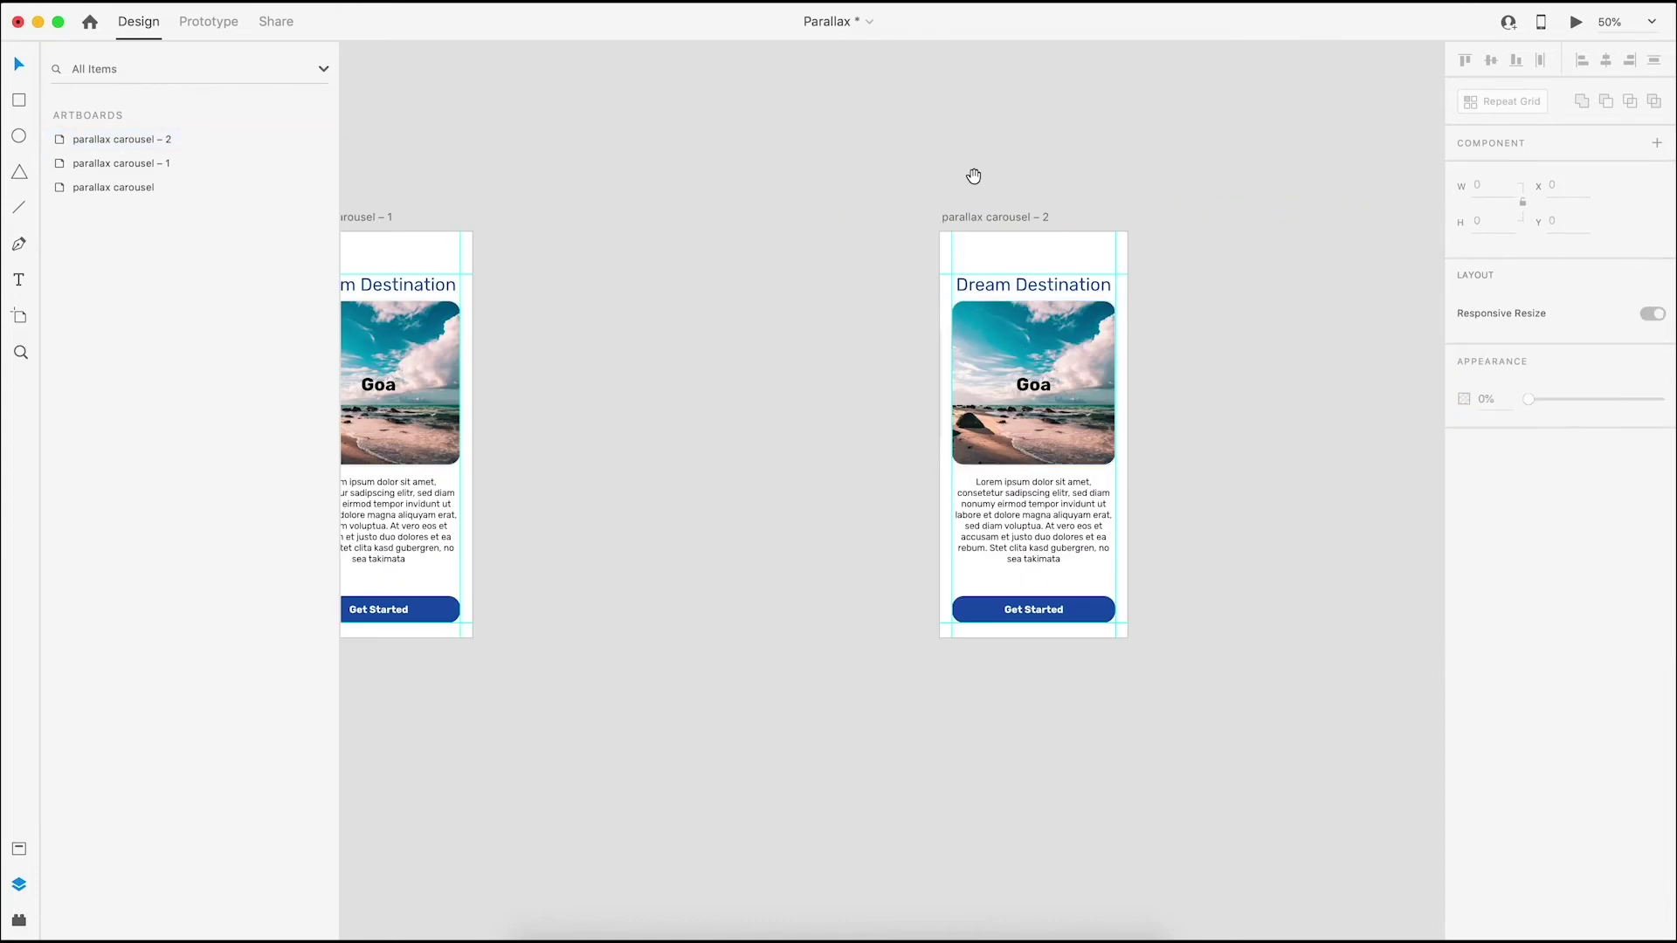
Resize the beach card group on the third artboard to 250 × 250 and move it down to Y 178
{"action": "left_click", "coordinate": [1031, 365]}
{"action": "double_click", "coordinate": [1031, 365]}
{"action": "left_click_drag", "start_coordinate": [1507, 188], "coordinate": [1345, 164]}
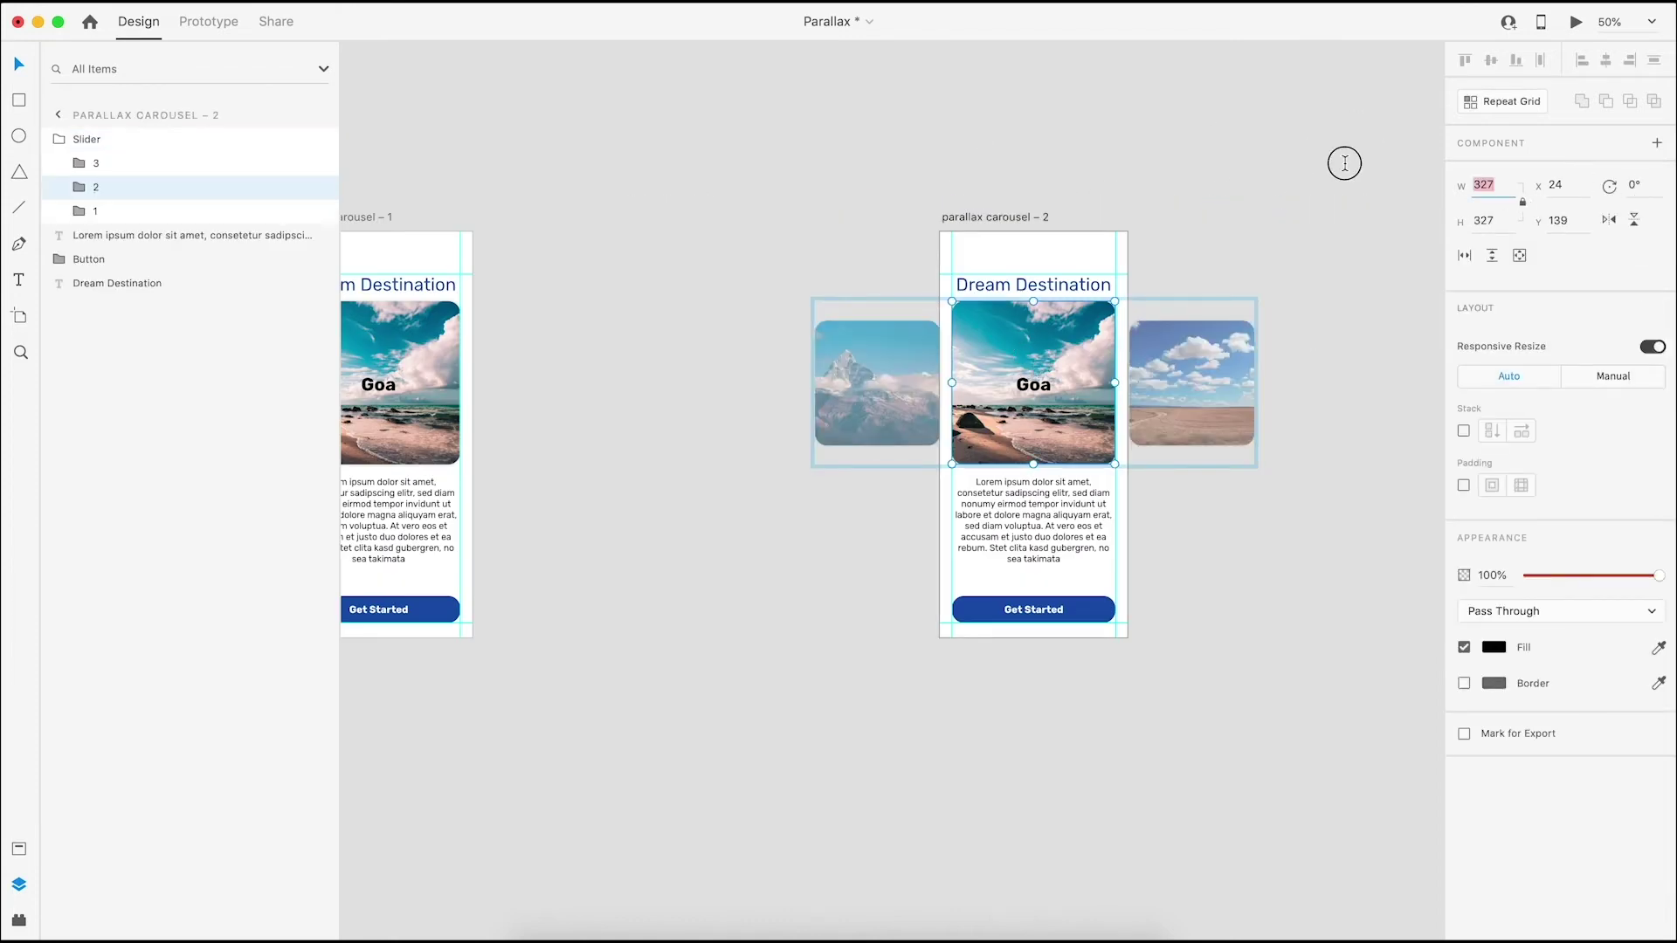
{"action": "type", "text": "250"}
{"action": "key", "text": "Return"}
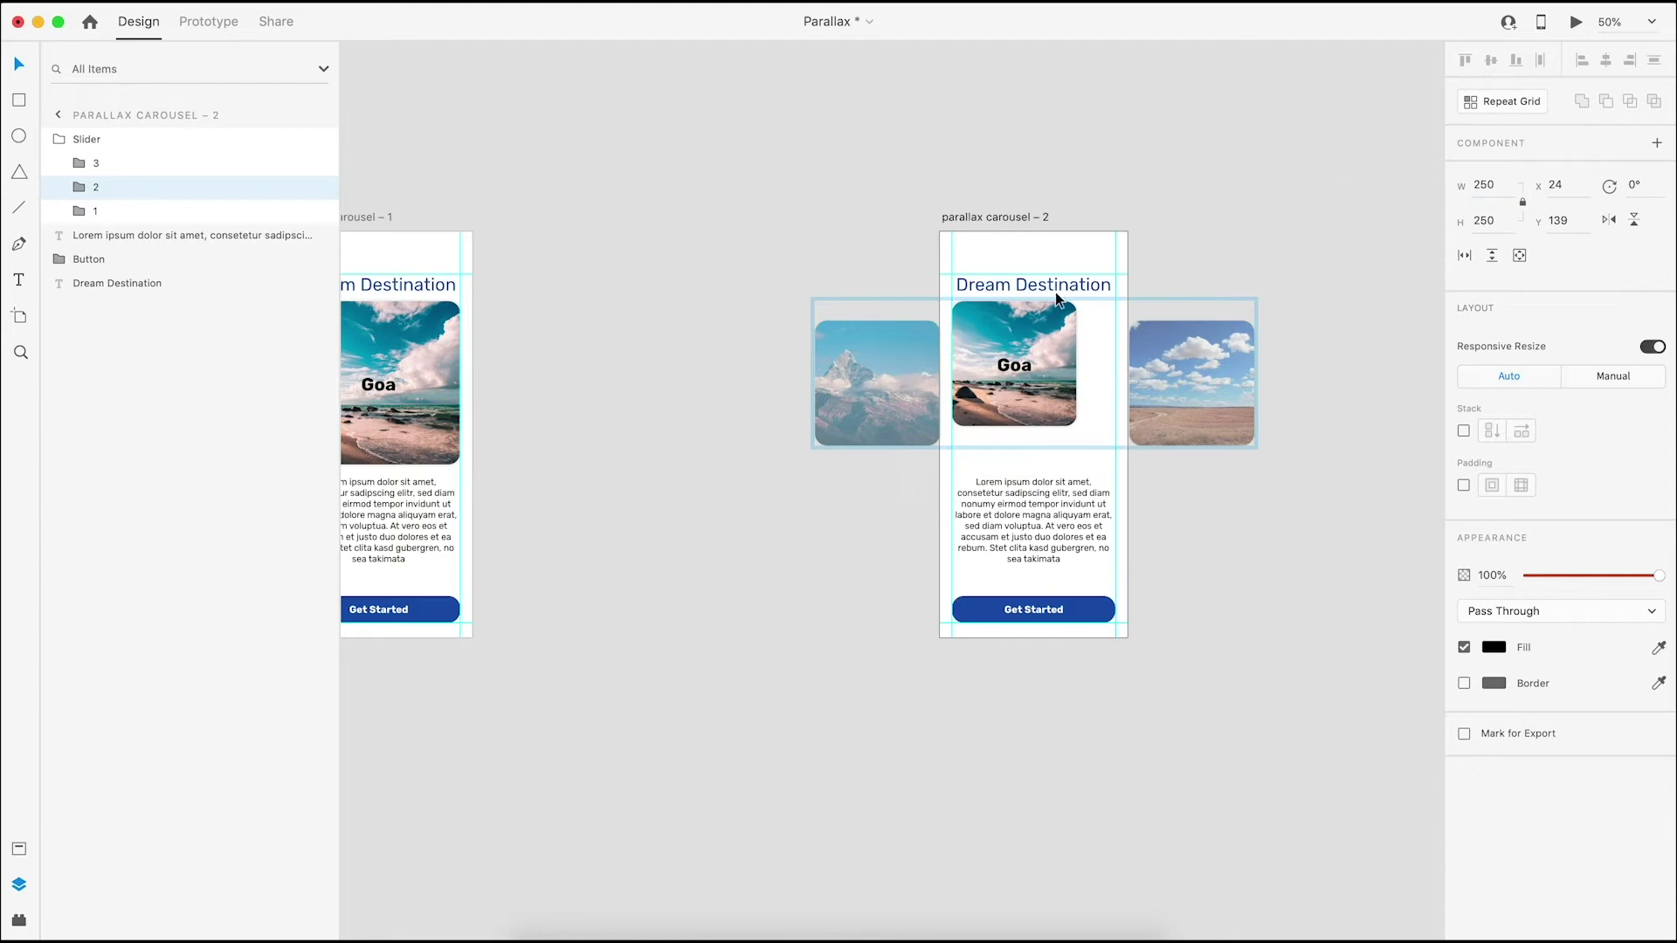
{"action": "left_click_drag", "start_coordinate": [987, 337], "coordinate": [993, 358]}
Hide the Goa label on the third artboard by setting its font size to 1 and its opacity to 0%
{"action": "double_click", "coordinate": [1015, 387]}
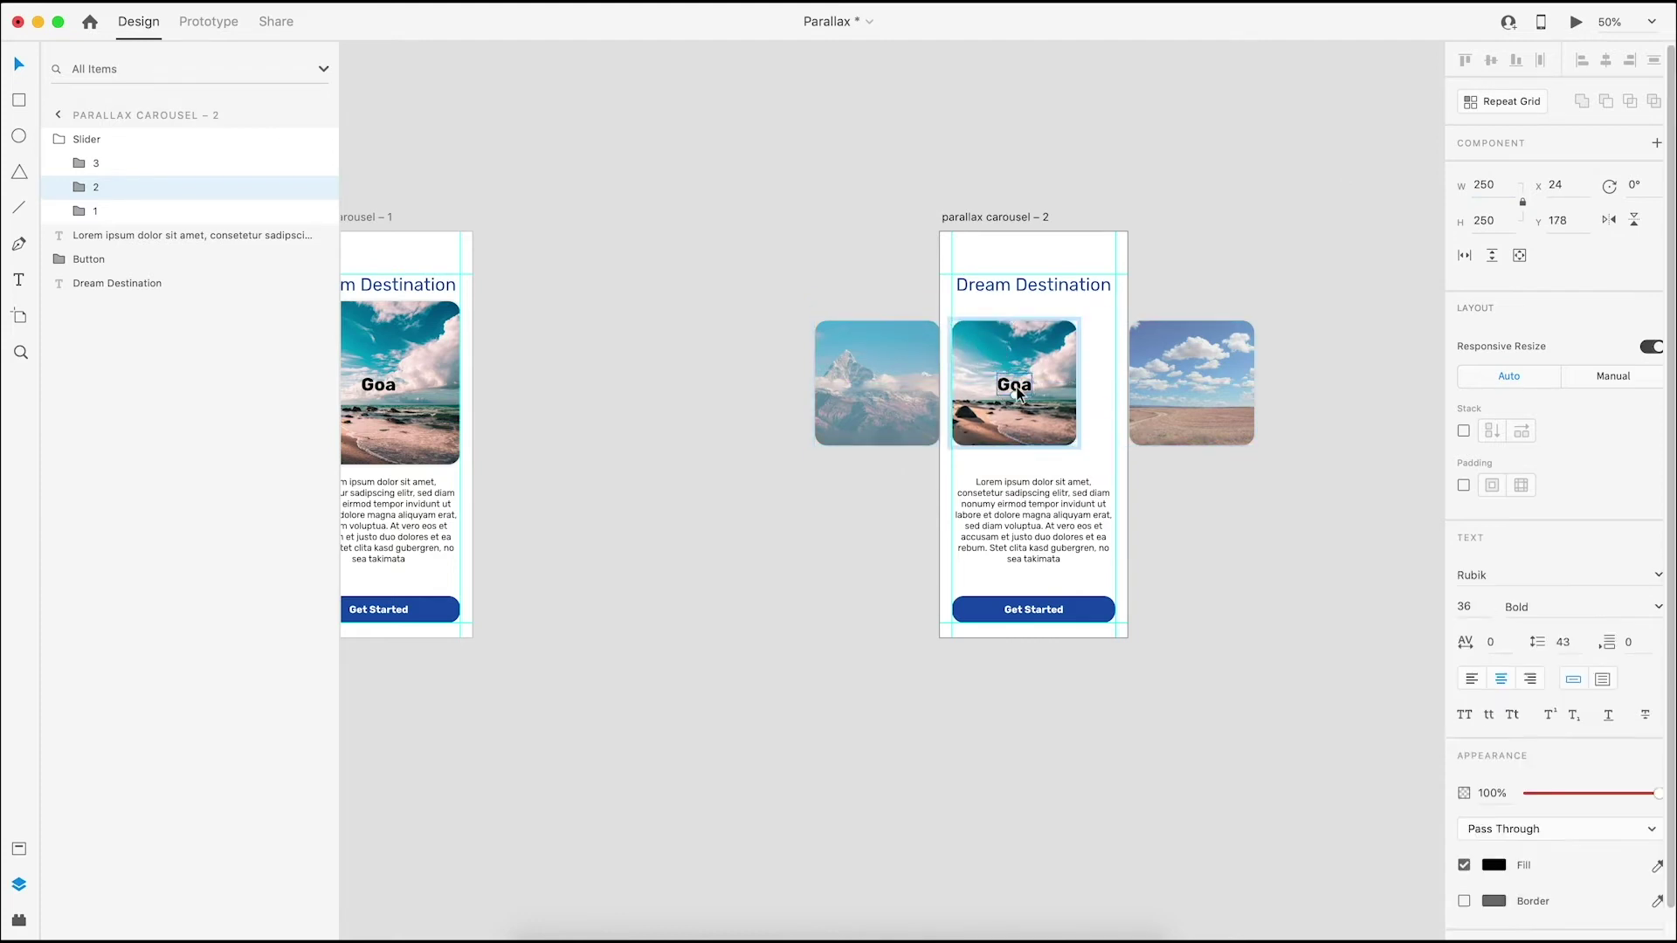
{"action": "double_click", "coordinate": [1018, 394]}
{"action": "type", "text": "1"}
{"action": "key", "text": "Return"}
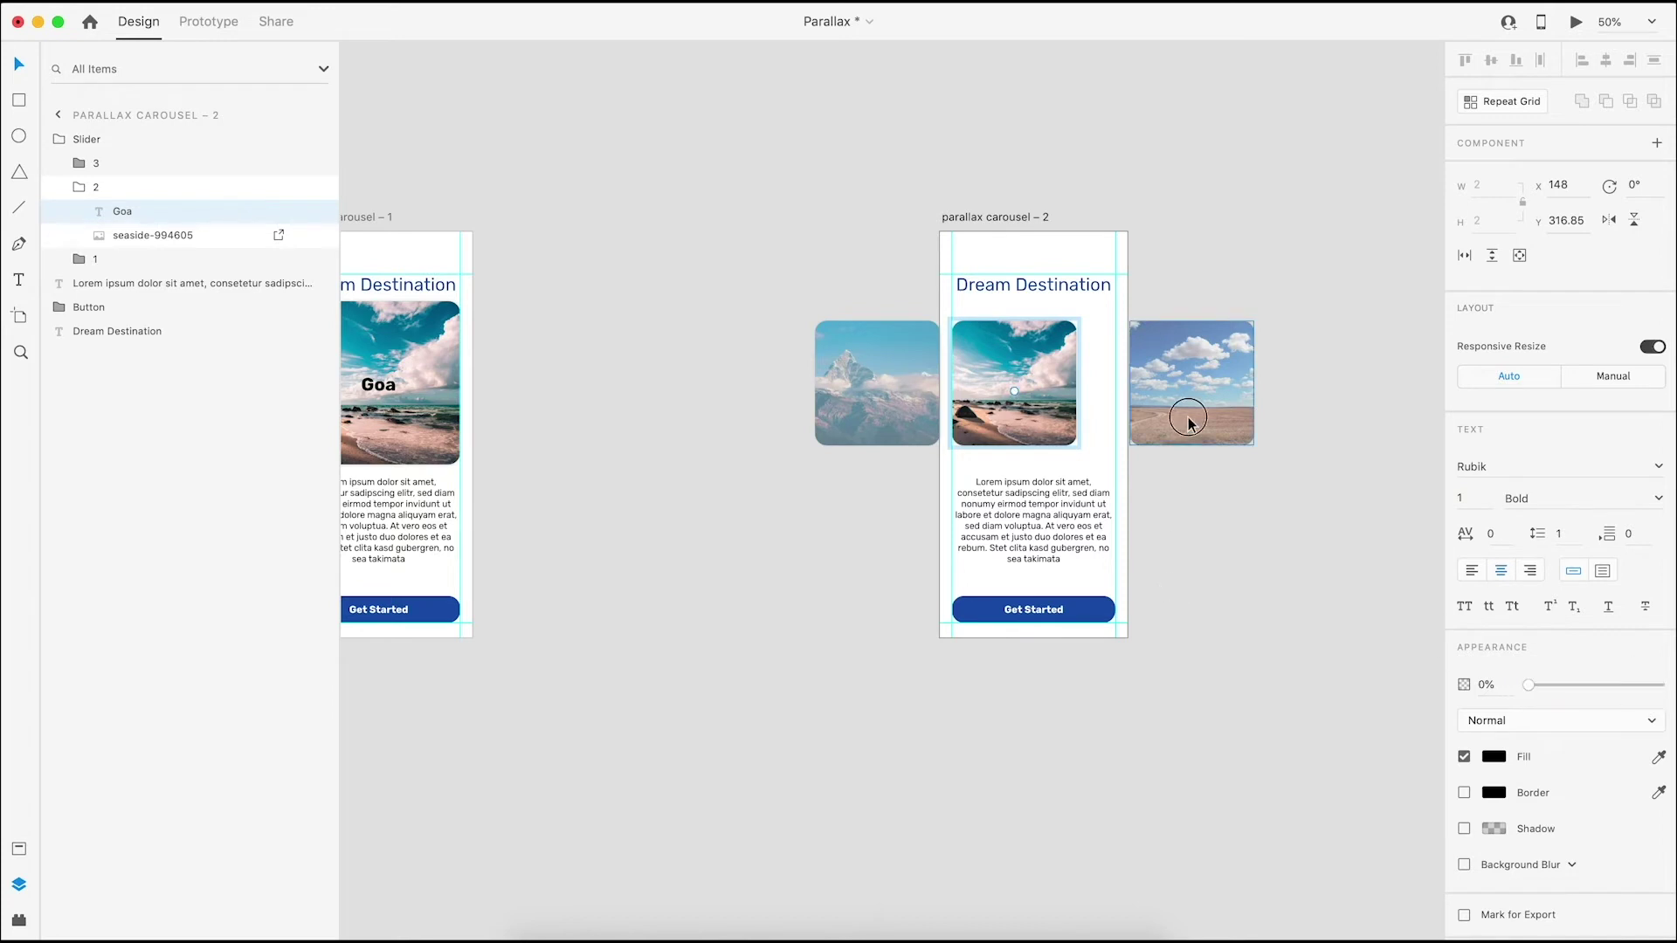
Shift the mountain and beach cards on the third artboard left together until the beach card sits almost entirely outside the screen
{"action": "left_click", "coordinate": [1198, 414]}
{"action": "left_click", "coordinate": [892, 374]}
{"action": "left_click", "coordinate": [1010, 371], "text": "shift"}
{"action": "key", "text": "shift+Left"}
{"action": "key", "text": "shift+Left"}
{"action": "key", "text": "shift+Left"}
{"action": "key", "text": "shift+Left"}
{"action": "key", "text": "shift+Left"}
{"action": "key", "text": "shift+Left"}
{"action": "key", "text": "shift+Left"}
{"action": "key", "text": "shift+Left"}
{"action": "key", "text": "shift+Left"}
{"action": "key", "text": "shift+Left"}
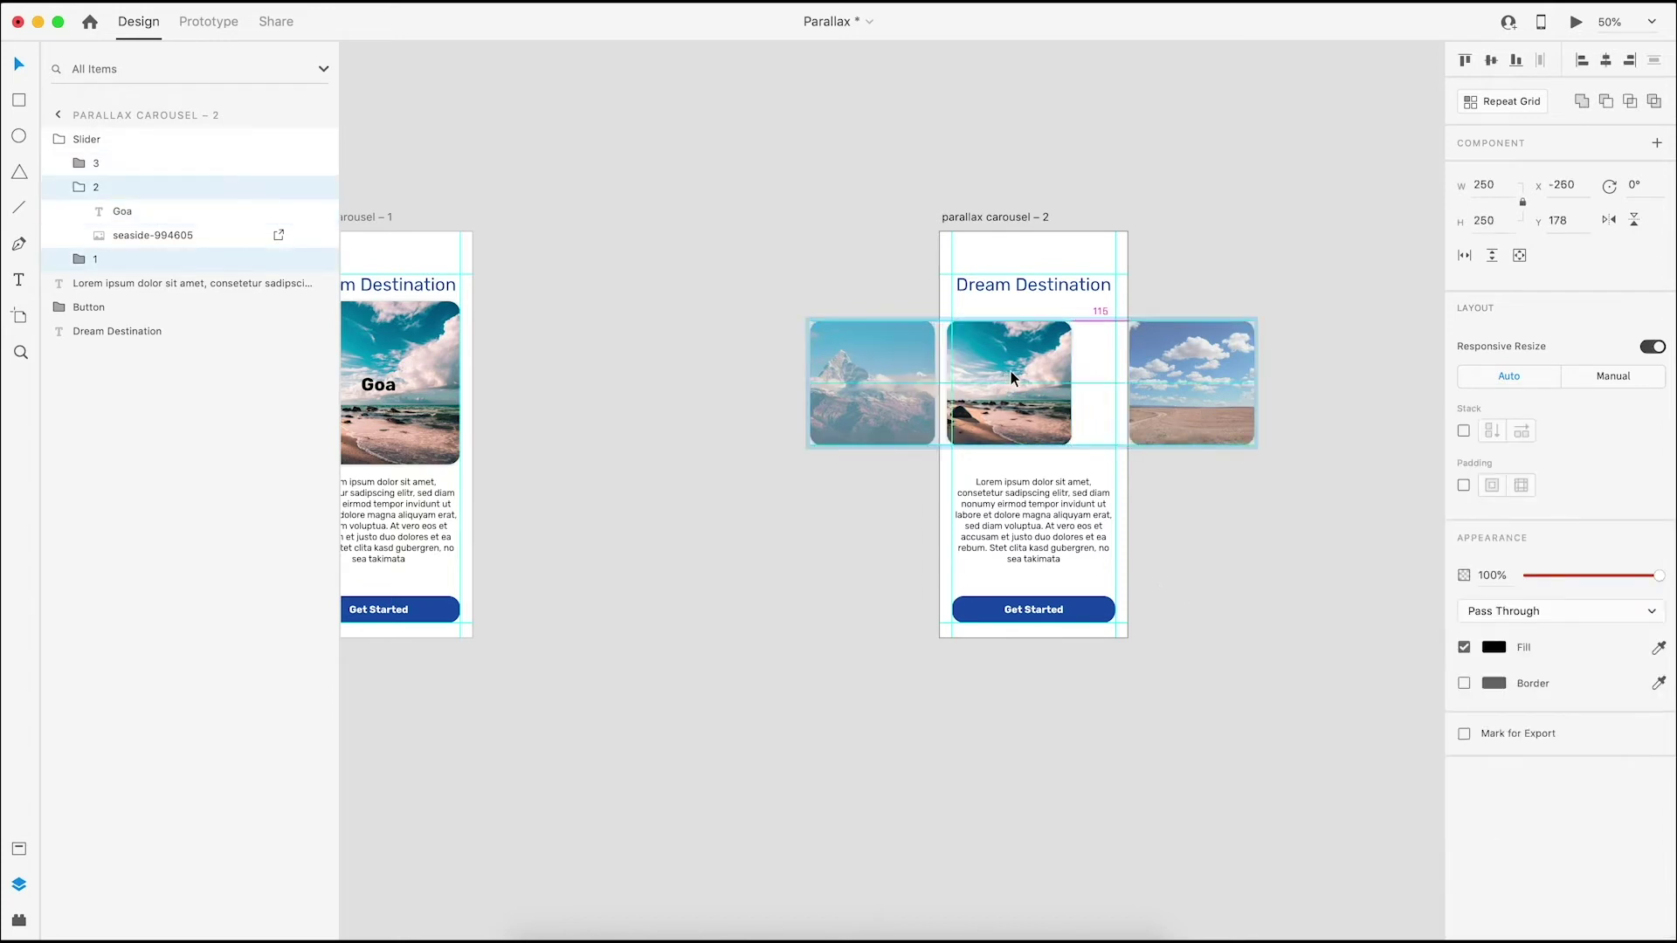
{"action": "key", "text": "shift+Left"}
{"action": "key", "text": "shift+Left"}
{"action": "key", "text": "shift+Left"}
{"action": "key", "text": "shift+Left"}
{"action": "key", "text": "shift+Left"}
{"action": "key", "text": "shift+Left"}
{"action": "key", "text": "shift+Left"}
{"action": "key", "text": "shift+Left"}
{"action": "key", "text": "shift+Left"}
{"action": "key", "text": "shift+Left"}
{"action": "key", "text": "shift+Left"}
{"action": "key", "text": "shift+Left"}
{"action": "key", "text": "shift+Left"}
{"action": "key", "text": "shift+Left"}
{"action": "key", "text": "shift+Left"}
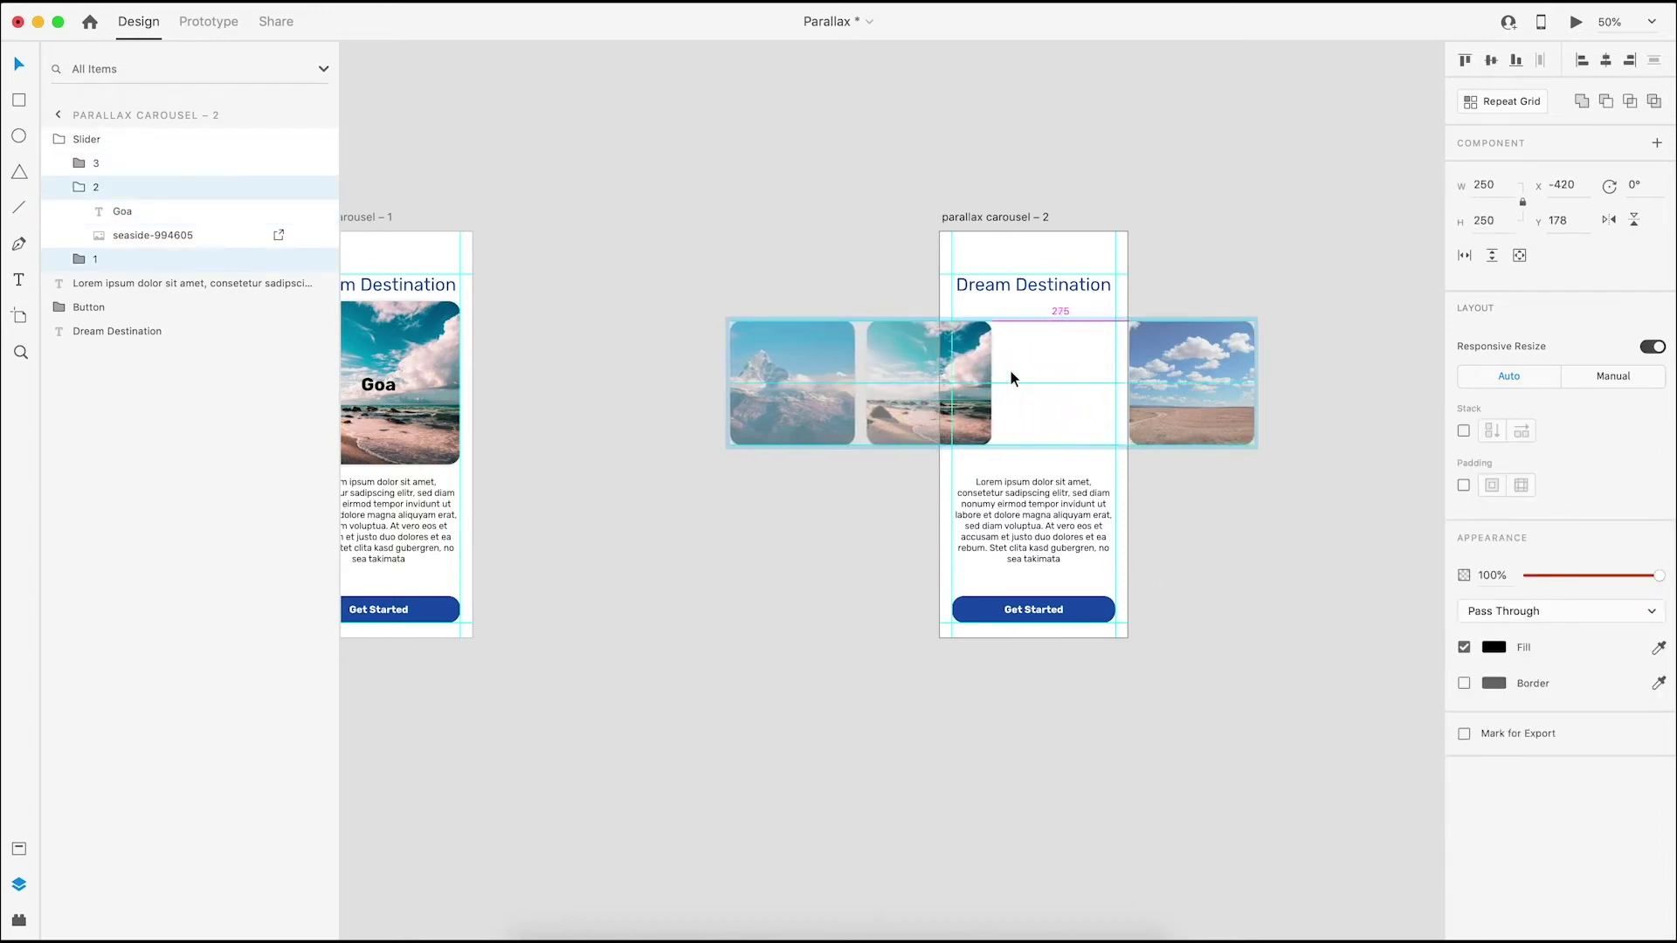
{"action": "key", "text": "shift+Left"}
{"action": "key", "text": "shift+Left"}
Move the field card to the margin guide at X 24 and enlarge it proportionally to 327 × 327
{"action": "left_click_drag", "start_coordinate": [1182, 363], "coordinate": [1000, 358]}
{"action": "left_click", "coordinate": [1499, 189]}
{"action": "left_click", "coordinate": [1523, 202]}
{"action": "left_click_drag", "start_coordinate": [1506, 188], "coordinate": [1469, 187]}
{"action": "type", "text": "327"}
{"action": "key", "text": "Tab"}
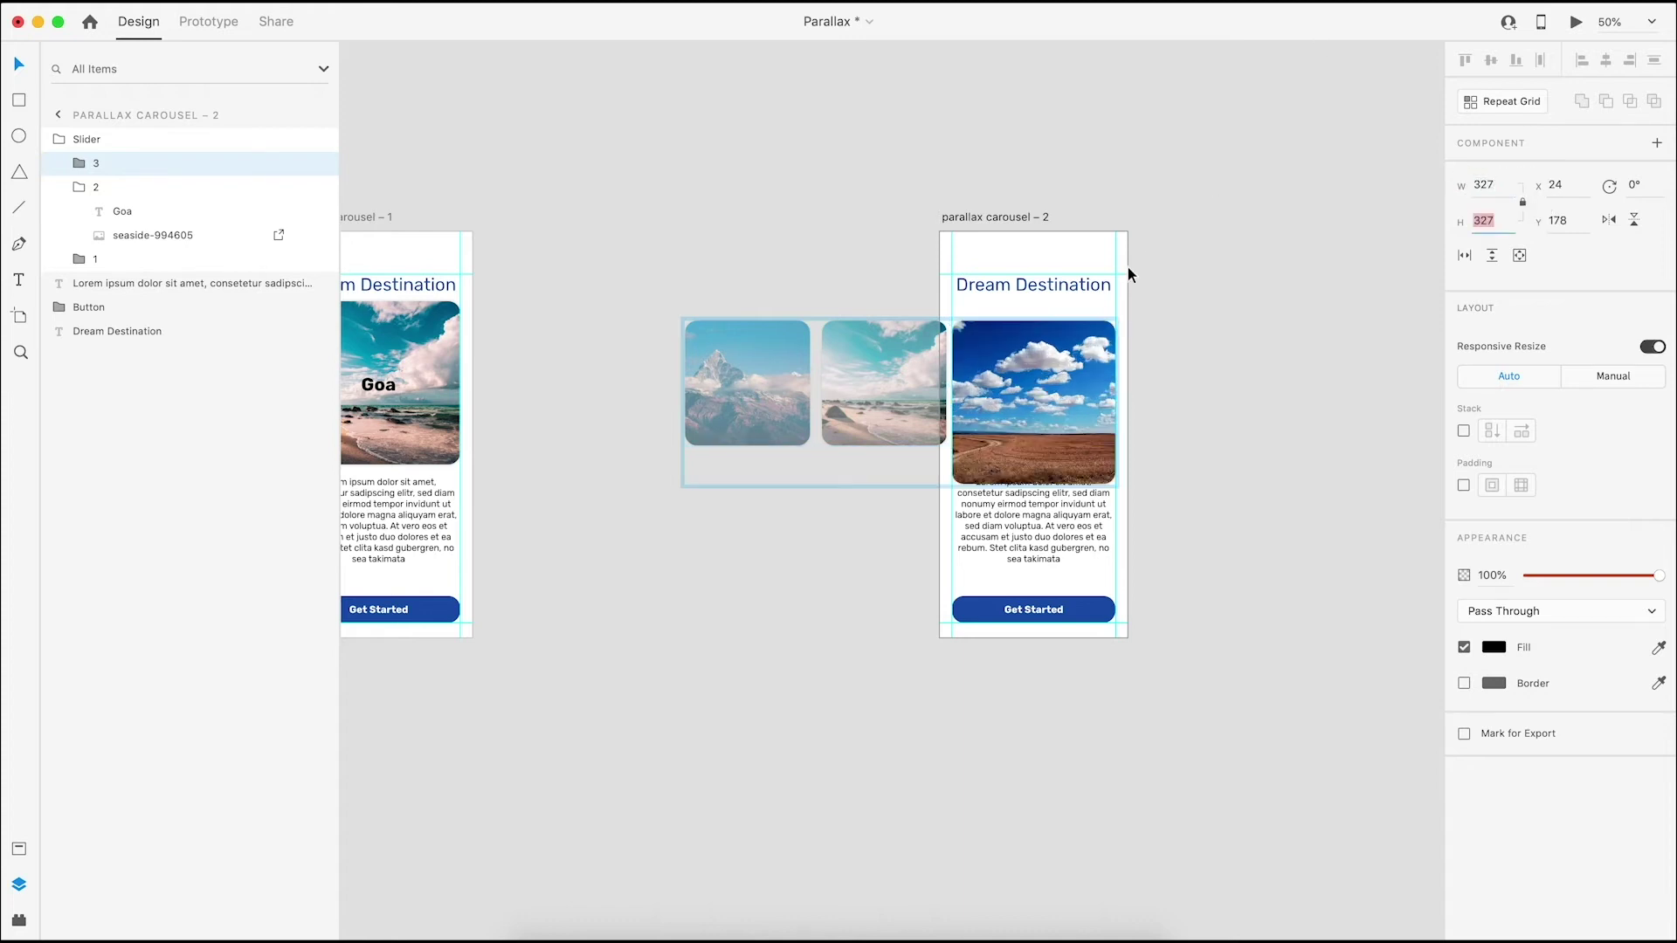
Align the third artboard's slider top with the second artboard's slider, and select the field card group
{"action": "left_click", "coordinate": [436, 351]}
{"action": "left_click", "coordinate": [1037, 368], "text": "shift"}
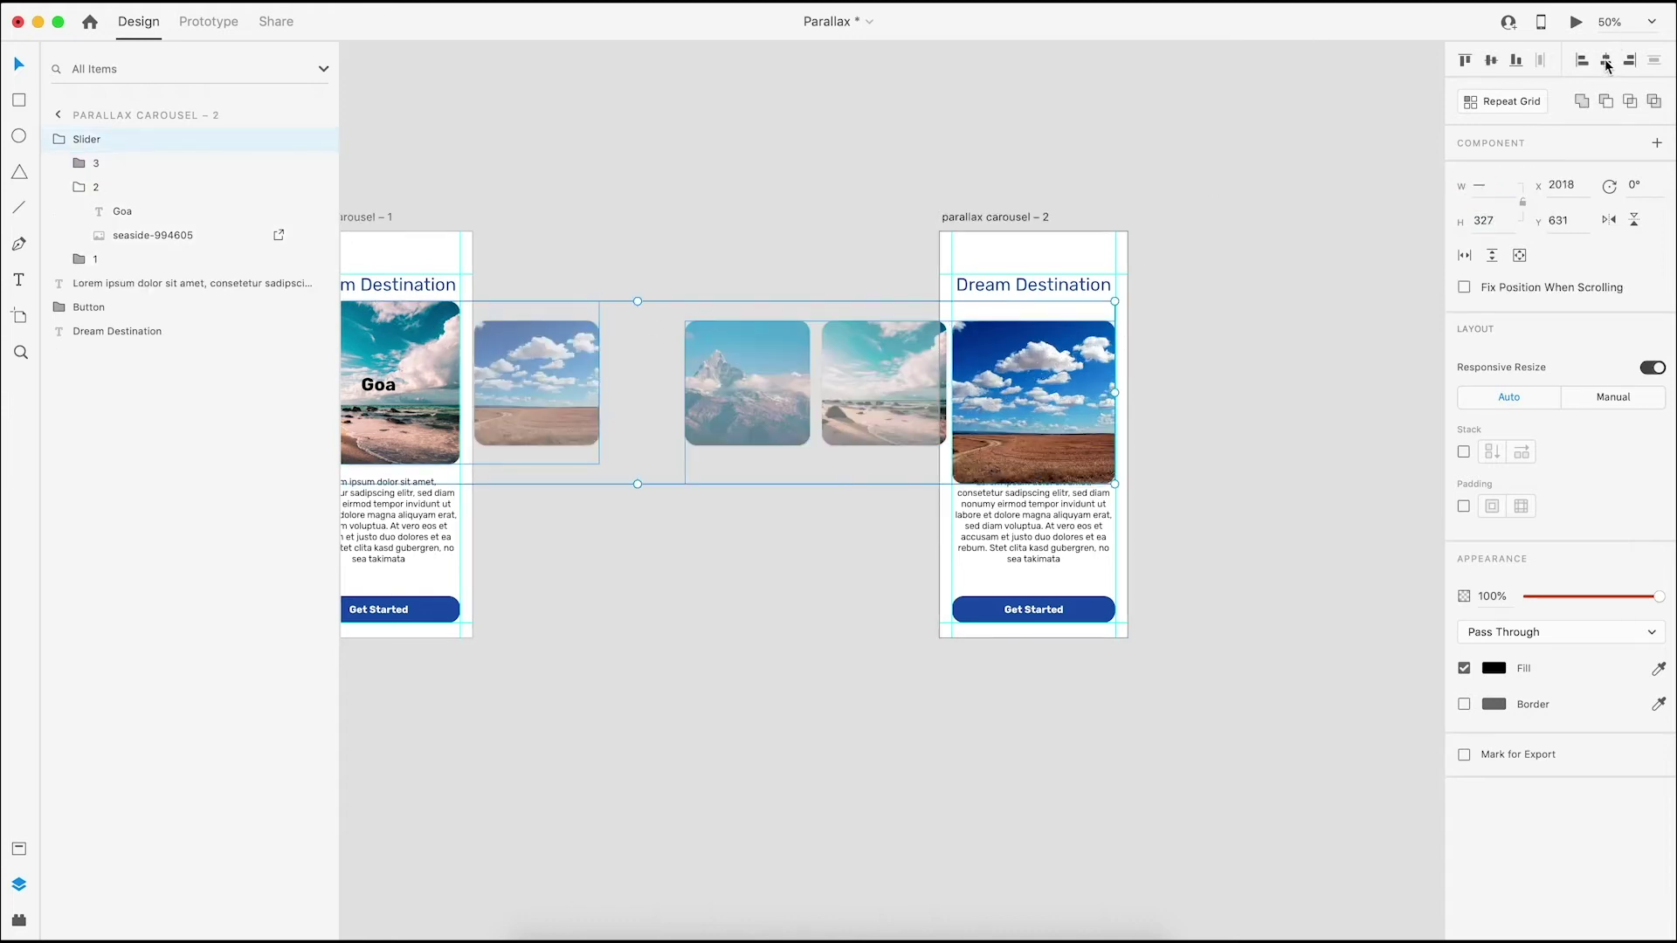
{"action": "left_click", "coordinate": [1467, 61]}
{"action": "double_click", "coordinate": [978, 363]}
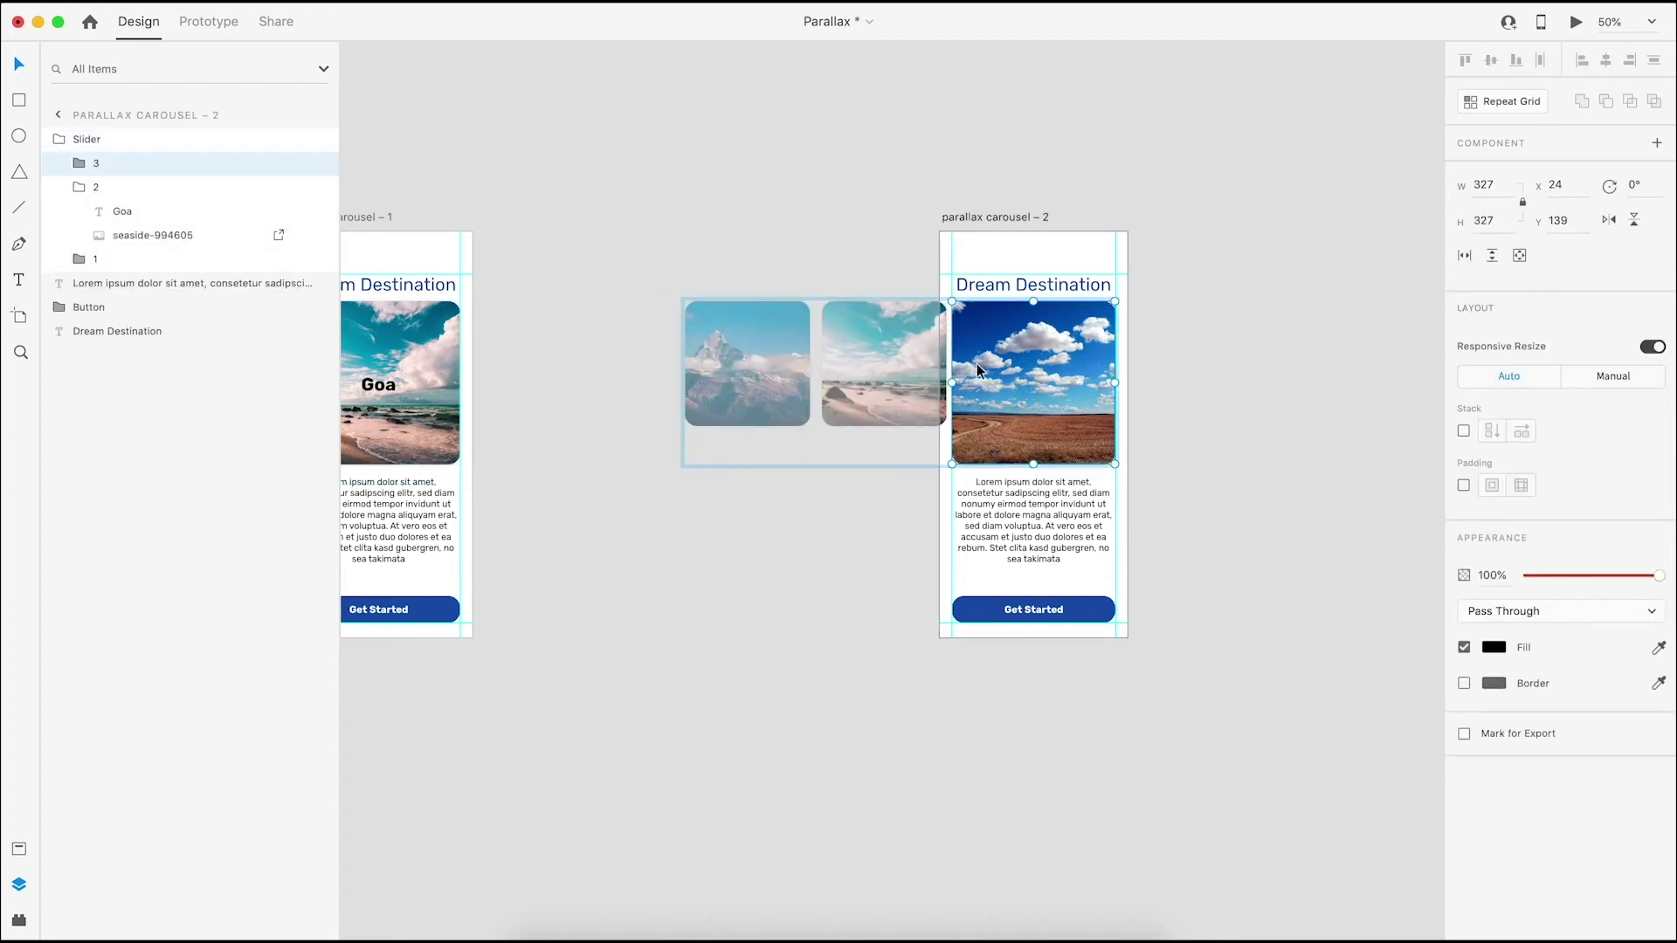
Align the mountain, beach and field cards on the third artboard to their shared vertical middle
{"action": "left_click", "coordinate": [884, 370], "text": "shift"}
{"action": "left_click", "coordinate": [802, 370], "text": "shift"}
{"action": "left_click", "coordinate": [1491, 62]}
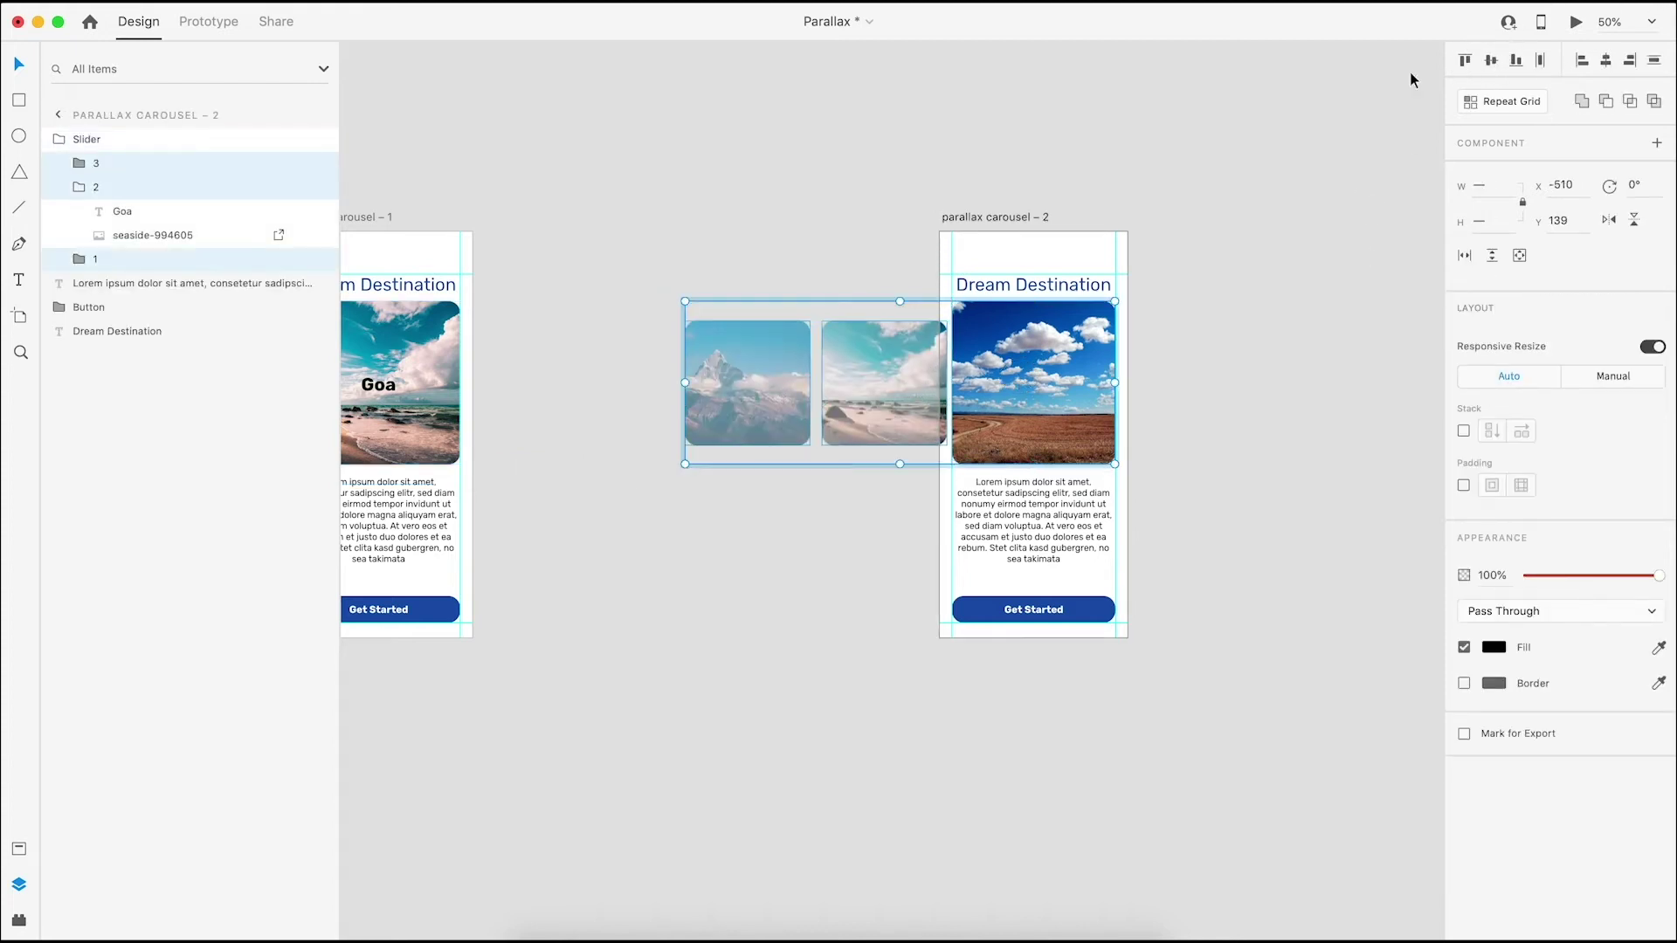
{"action": "left_click", "coordinate": [1275, 183]}
Reveal the Safari label on the third artboard by setting its font size to 36 and its opacity to 100%
{"action": "double_click", "coordinate": [1035, 367]}
{"action": "double_click", "coordinate": [1035, 371]}
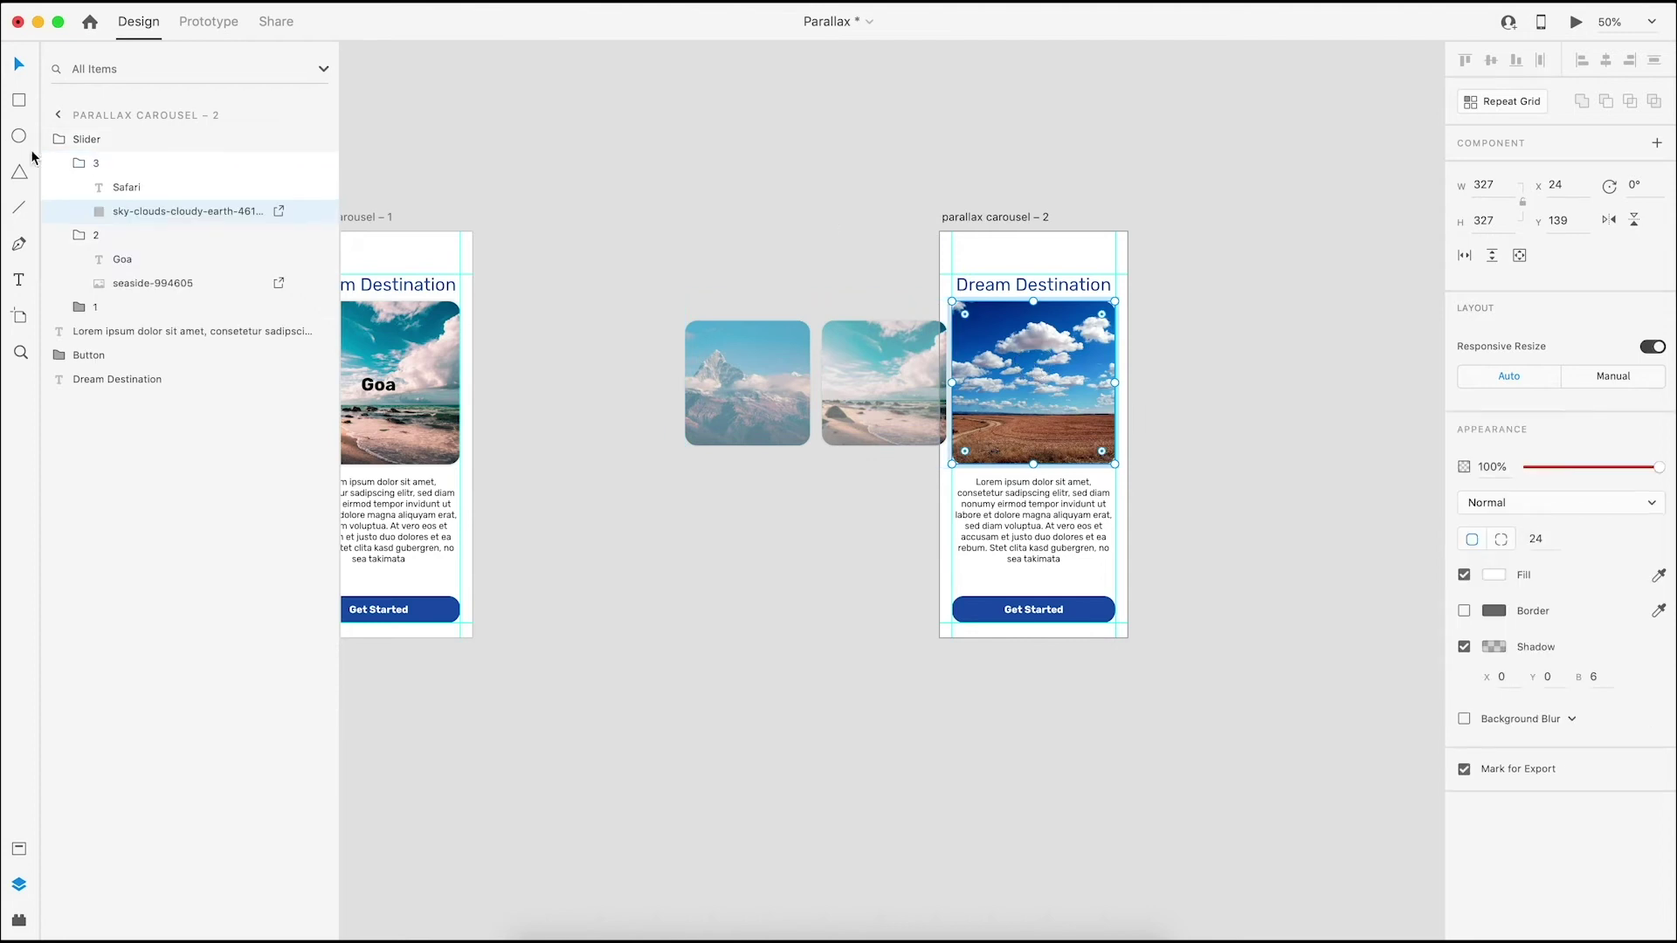
{"action": "left_click", "coordinate": [118, 187]}
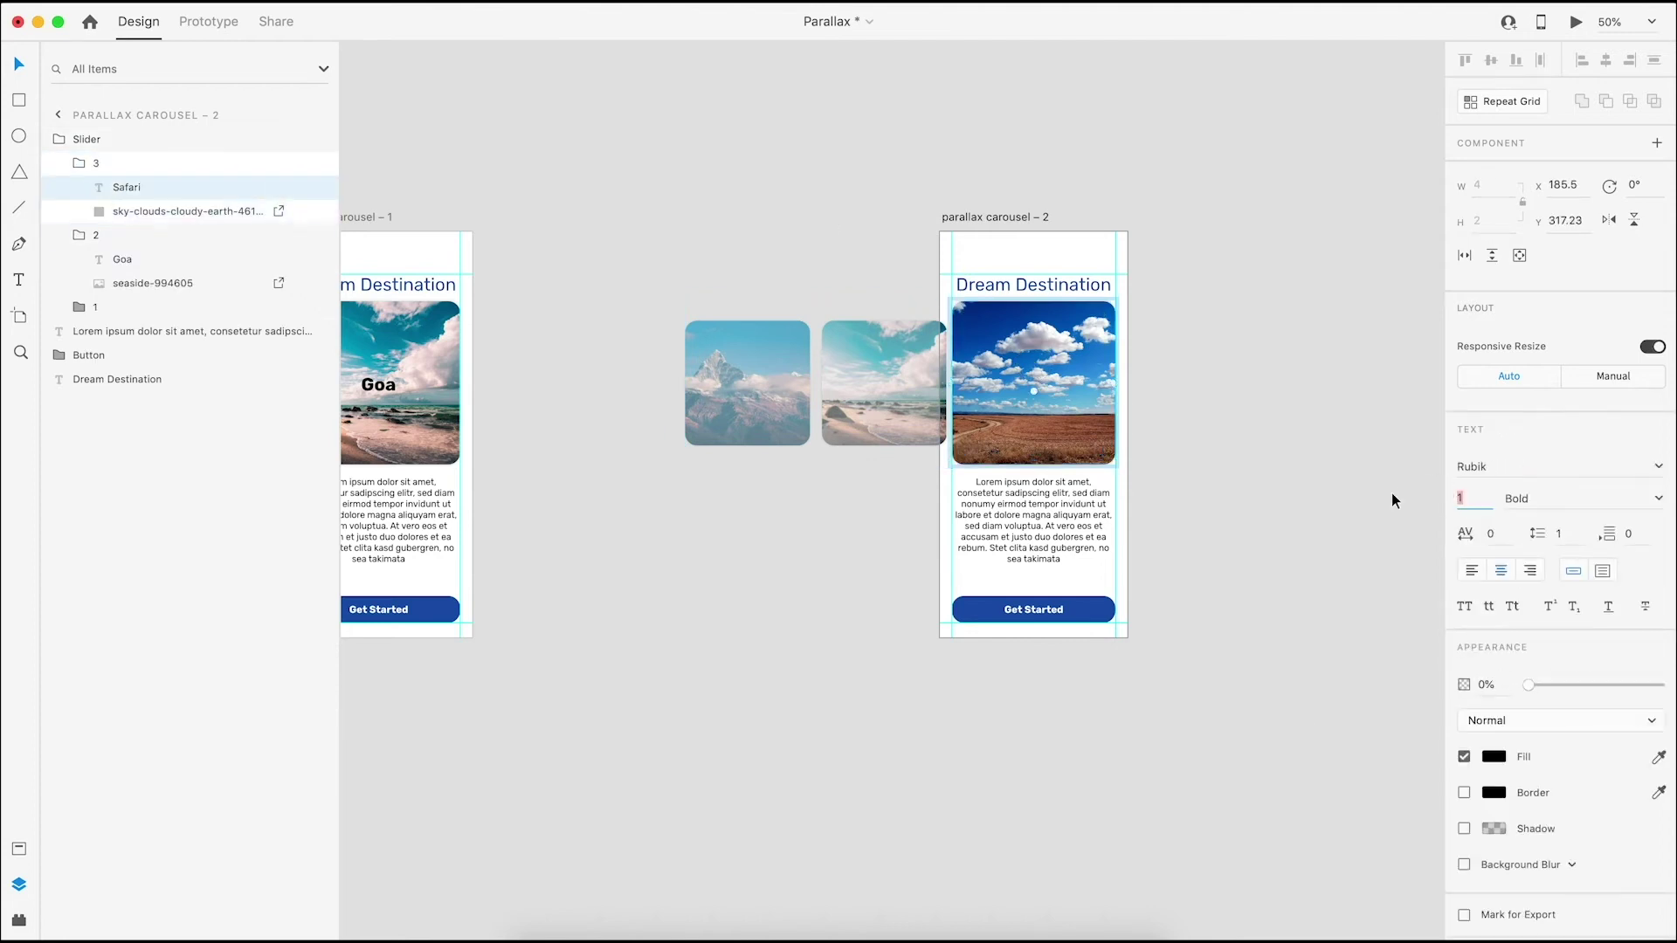
{"action": "type", "text": "36"}
{"action": "key", "text": "Return"}
{"action": "left_click_drag", "start_coordinate": [1527, 685], "coordinate": [1666, 685]}
Nudge the mountain and beach cards on the third artboard left together so the beach card sits just outside the screen
{"action": "left_click", "coordinate": [826, 347]}
{"action": "left_click", "coordinate": [769, 374], "text": "shift"}
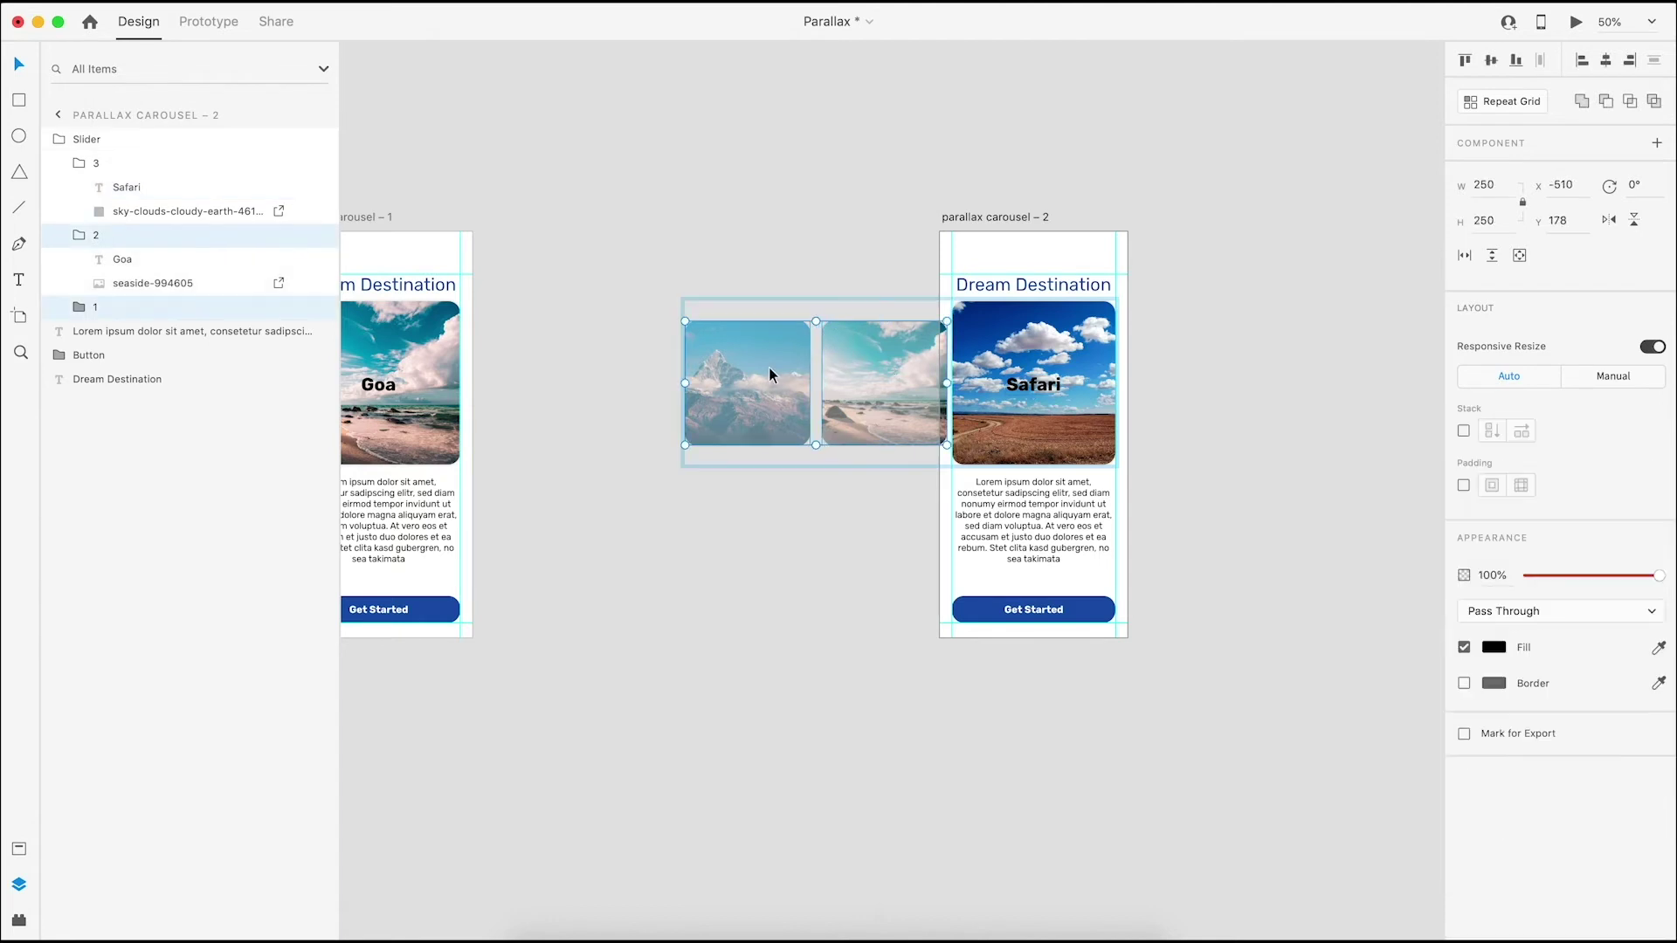
{"action": "key", "text": "Left"}
{"action": "key", "text": "shift+Left"}
{"action": "key", "text": "Left"}
{"action": "key", "text": "Left"}
{"action": "key", "text": "Left"}
{"action": "left_click", "coordinate": [628, 290]}
Check the positions of the mountain and field cards on either side of the second artboard
{"action": "left_click_drag", "start_coordinate": [595, 294], "coordinate": [857, 292]}
{"action": "left_click_drag", "start_coordinate": [614, 348], "coordinate": [871, 354]}
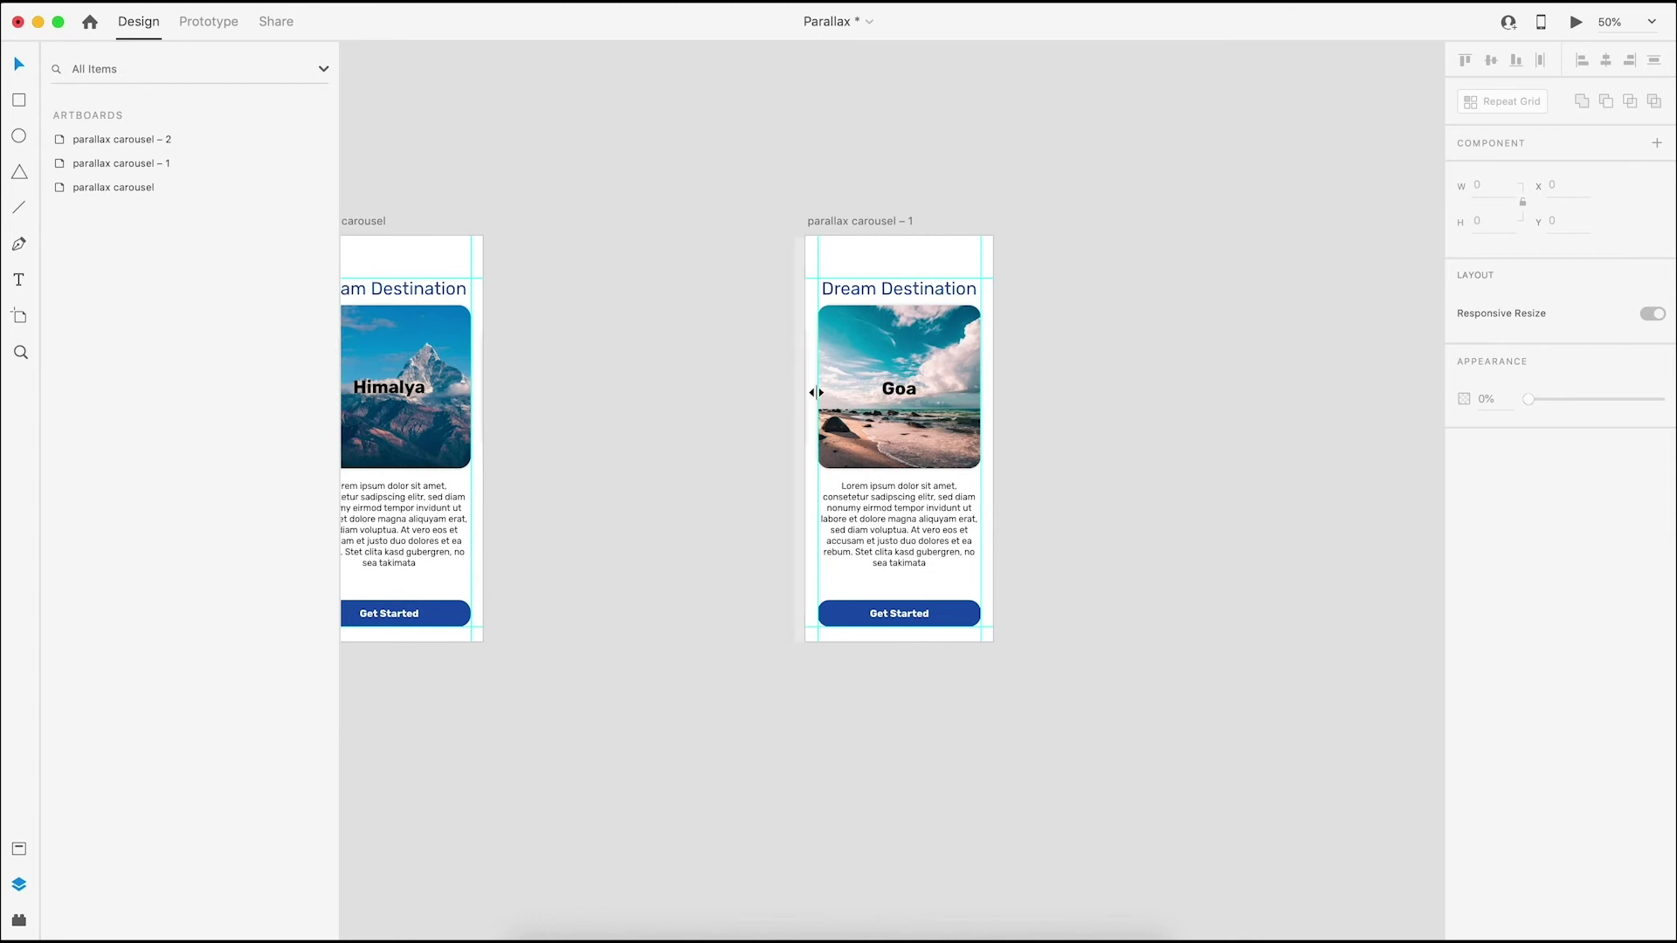
{"action": "double_click", "coordinate": [826, 382]}
{"action": "left_click", "coordinate": [757, 378]}
{"action": "double_click", "coordinate": [757, 379]}
{"action": "left_click", "coordinate": [852, 375]}
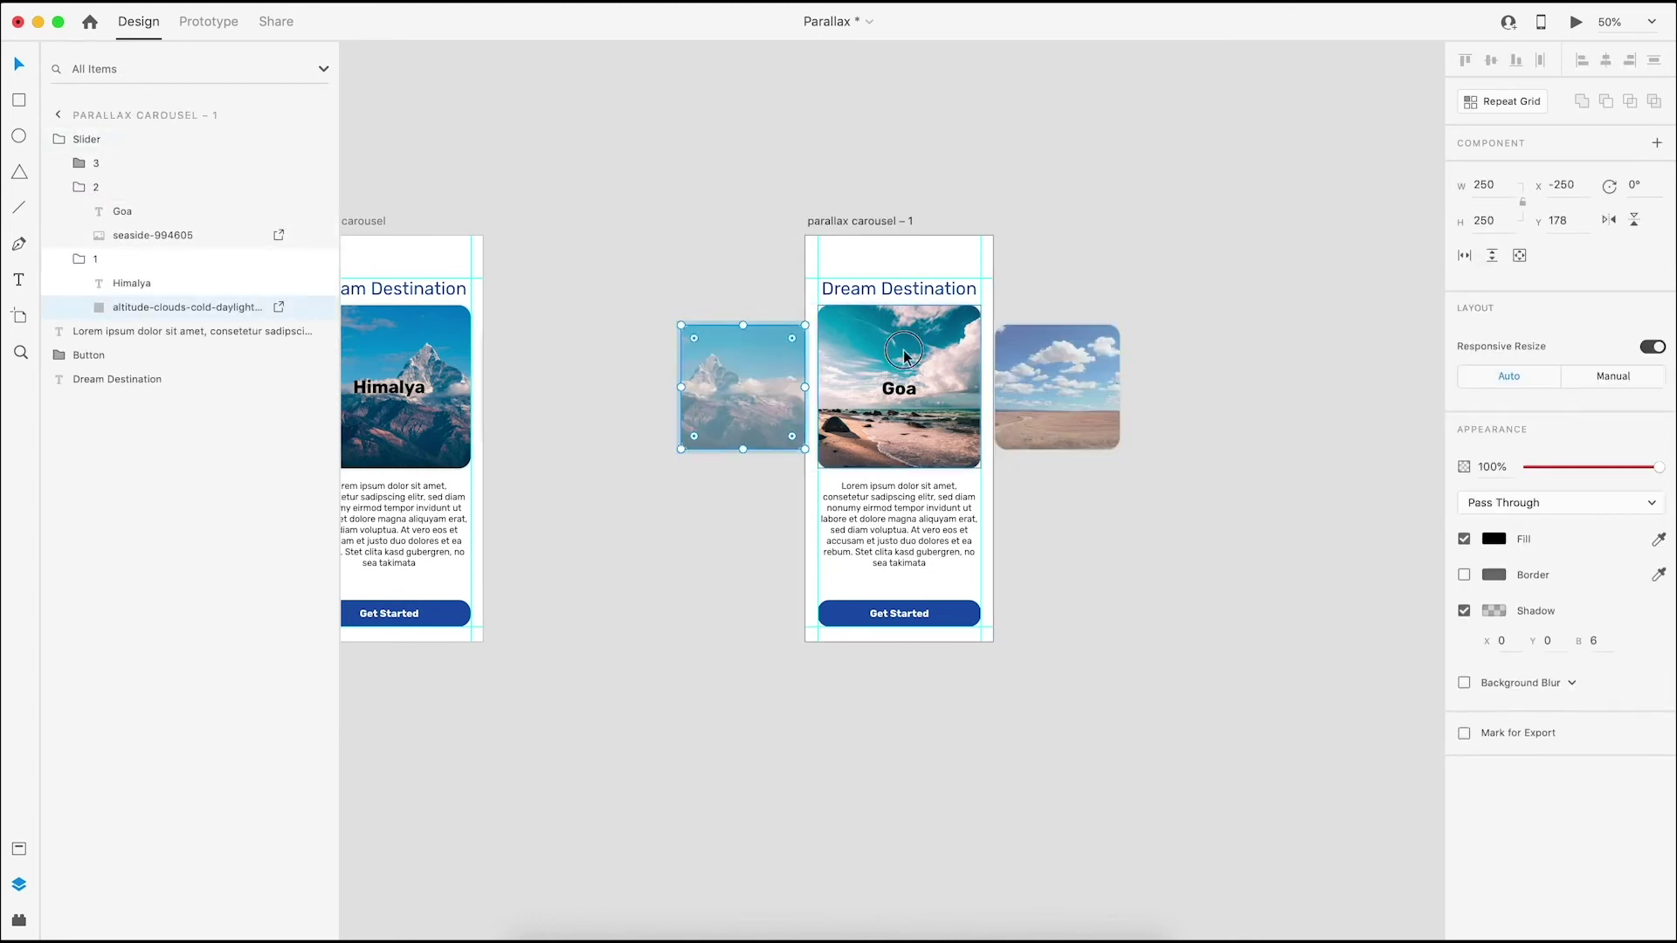
{"action": "left_click", "coordinate": [742, 370]}
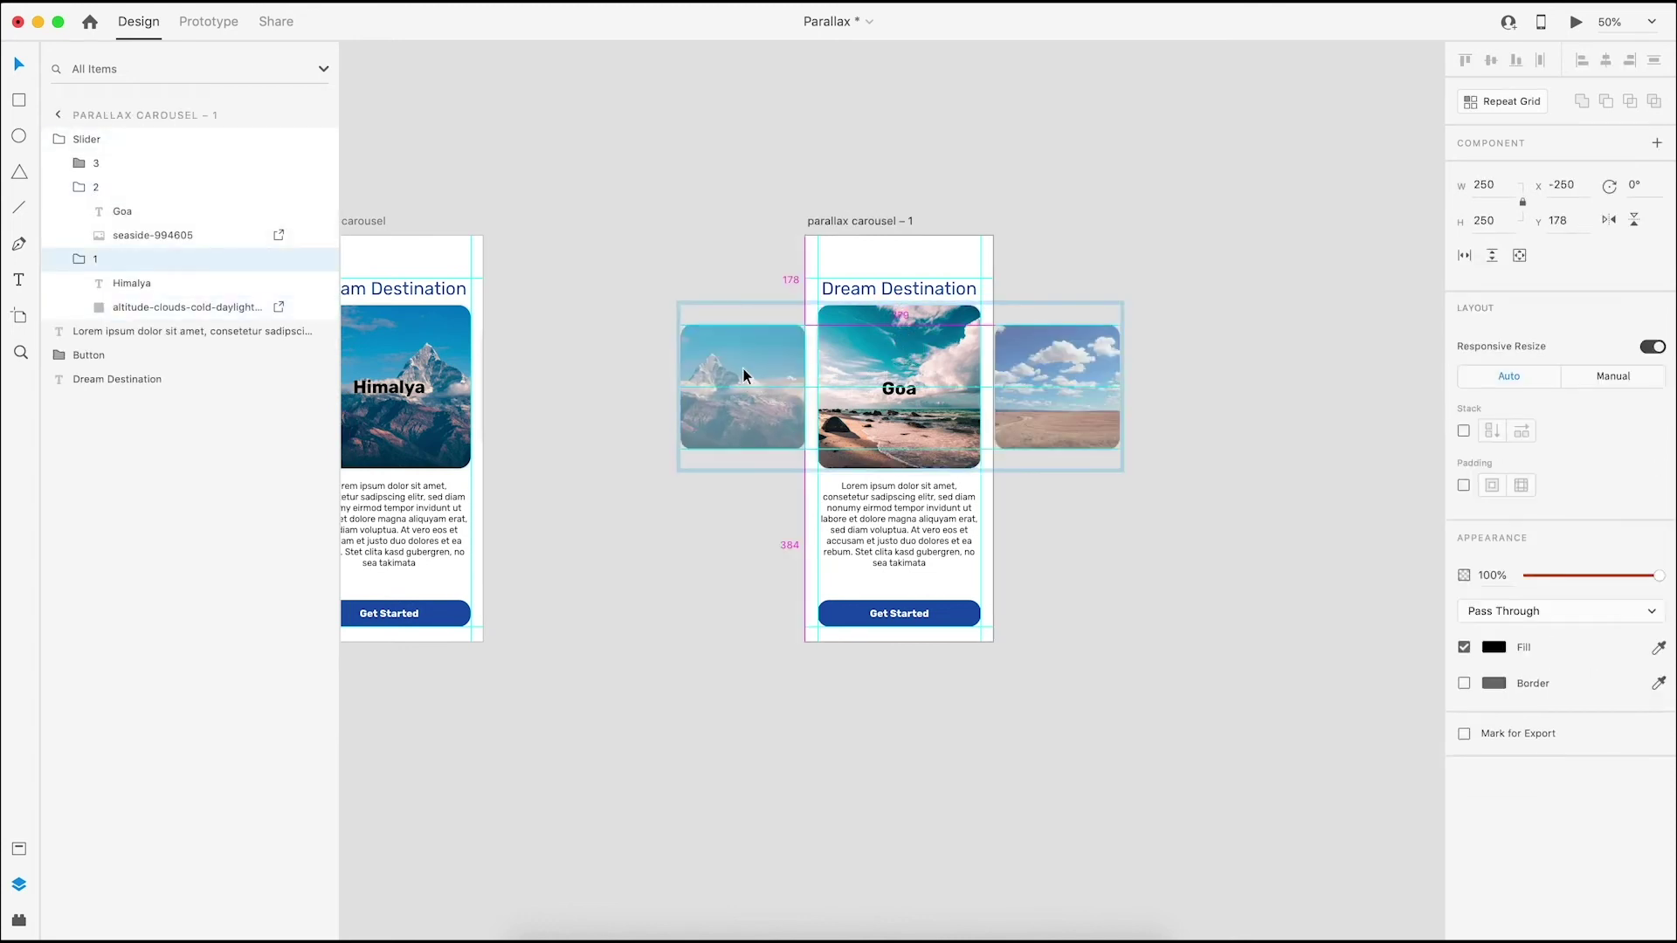
{"action": "left_click", "coordinate": [1109, 346]}
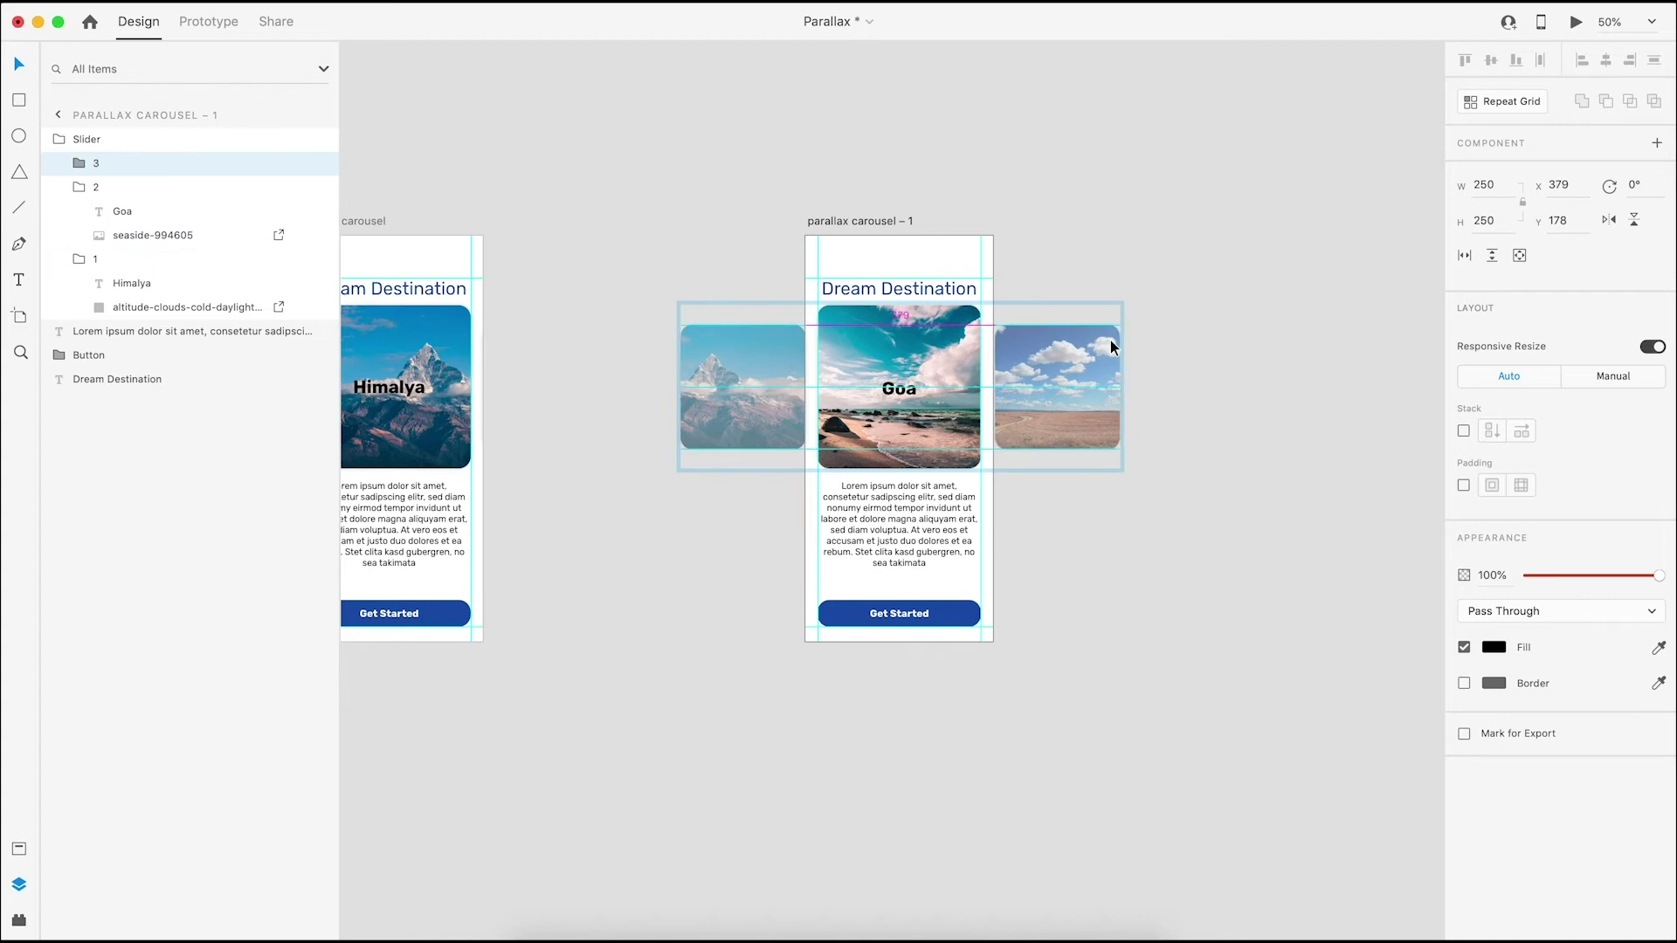
{"action": "left_click", "coordinate": [1129, 242]}
Review the slider groups and their alignment across all three artboards
{"action": "key", "text": "super+minus"}
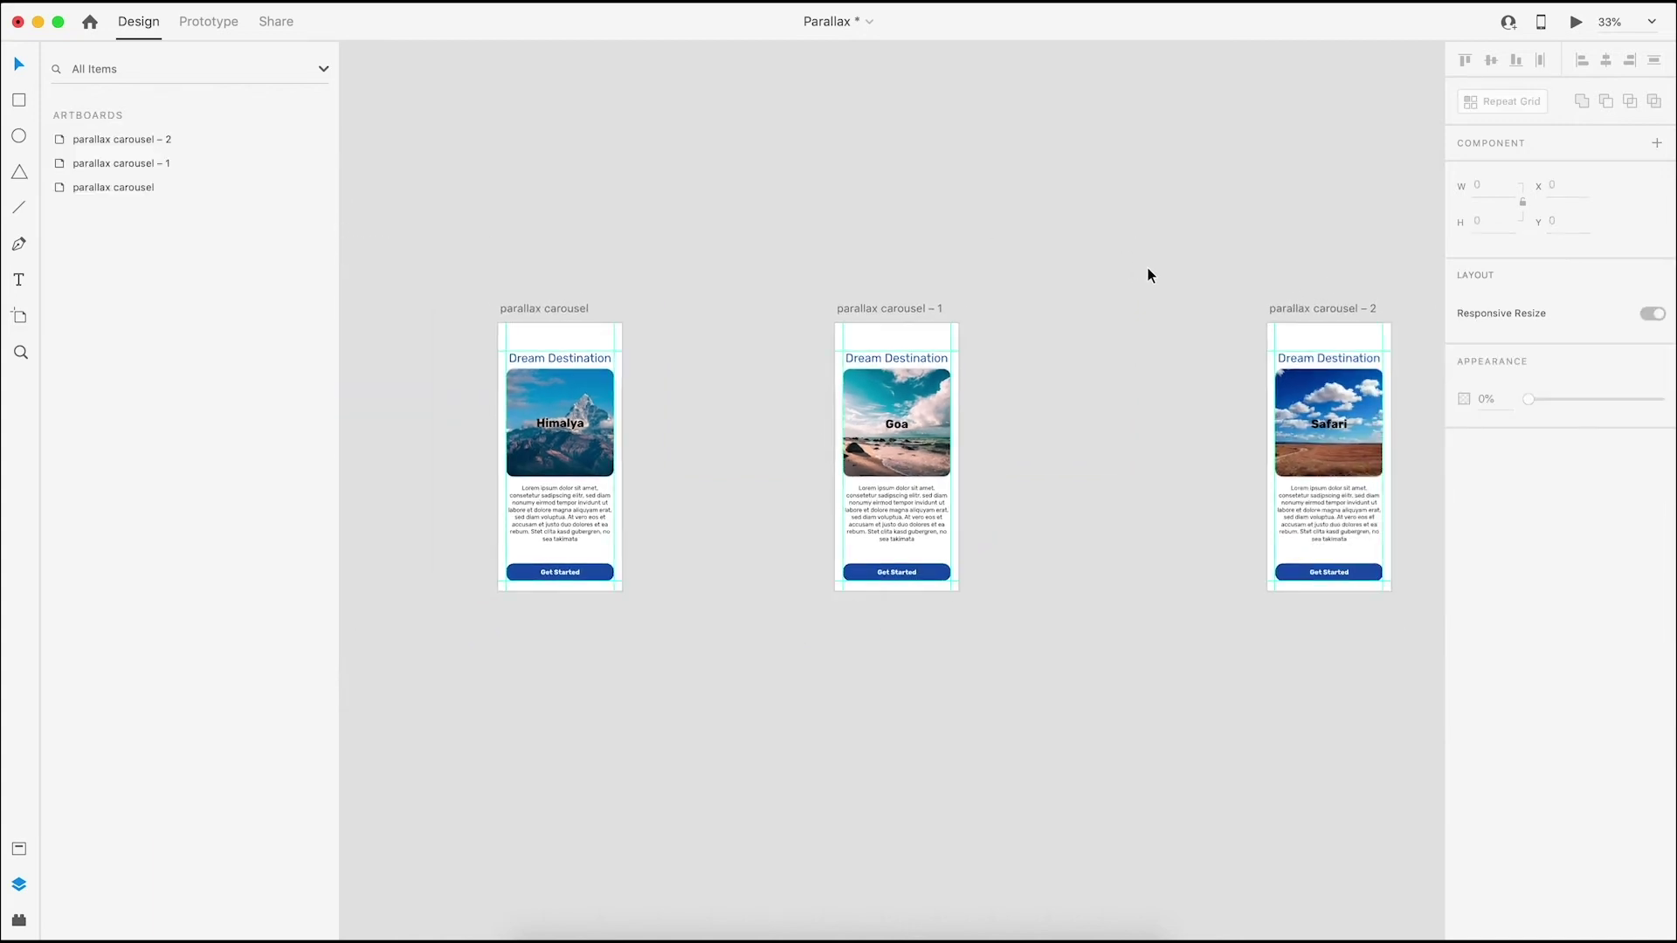
{"action": "left_click", "coordinate": [573, 437]}
{"action": "left_click", "coordinate": [936, 419]}
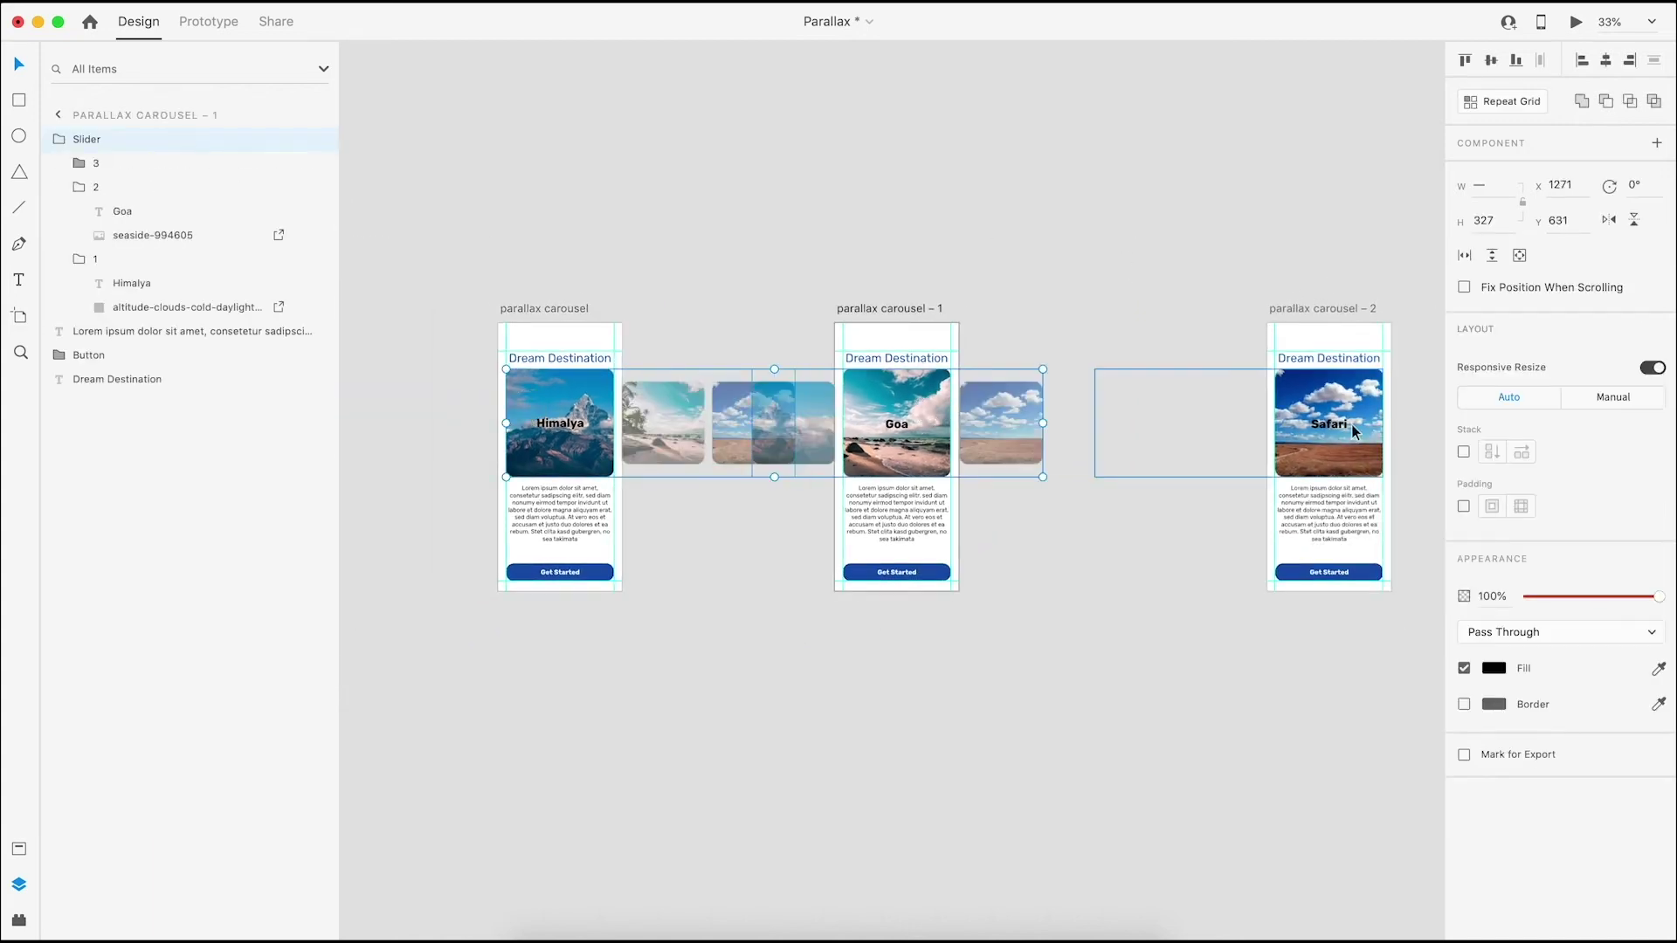
{"action": "left_click", "coordinate": [1097, 235]}
{"action": "left_click", "coordinate": [512, 306]}
{"action": "left_click", "coordinate": [869, 310], "text": "shift"}
{"action": "left_click", "coordinate": [1268, 312], "text": "shift"}
{"action": "left_click", "coordinate": [1190, 242]}
{"action": "left_click_drag", "start_coordinate": [1190, 242], "coordinate": [1127, 180]}
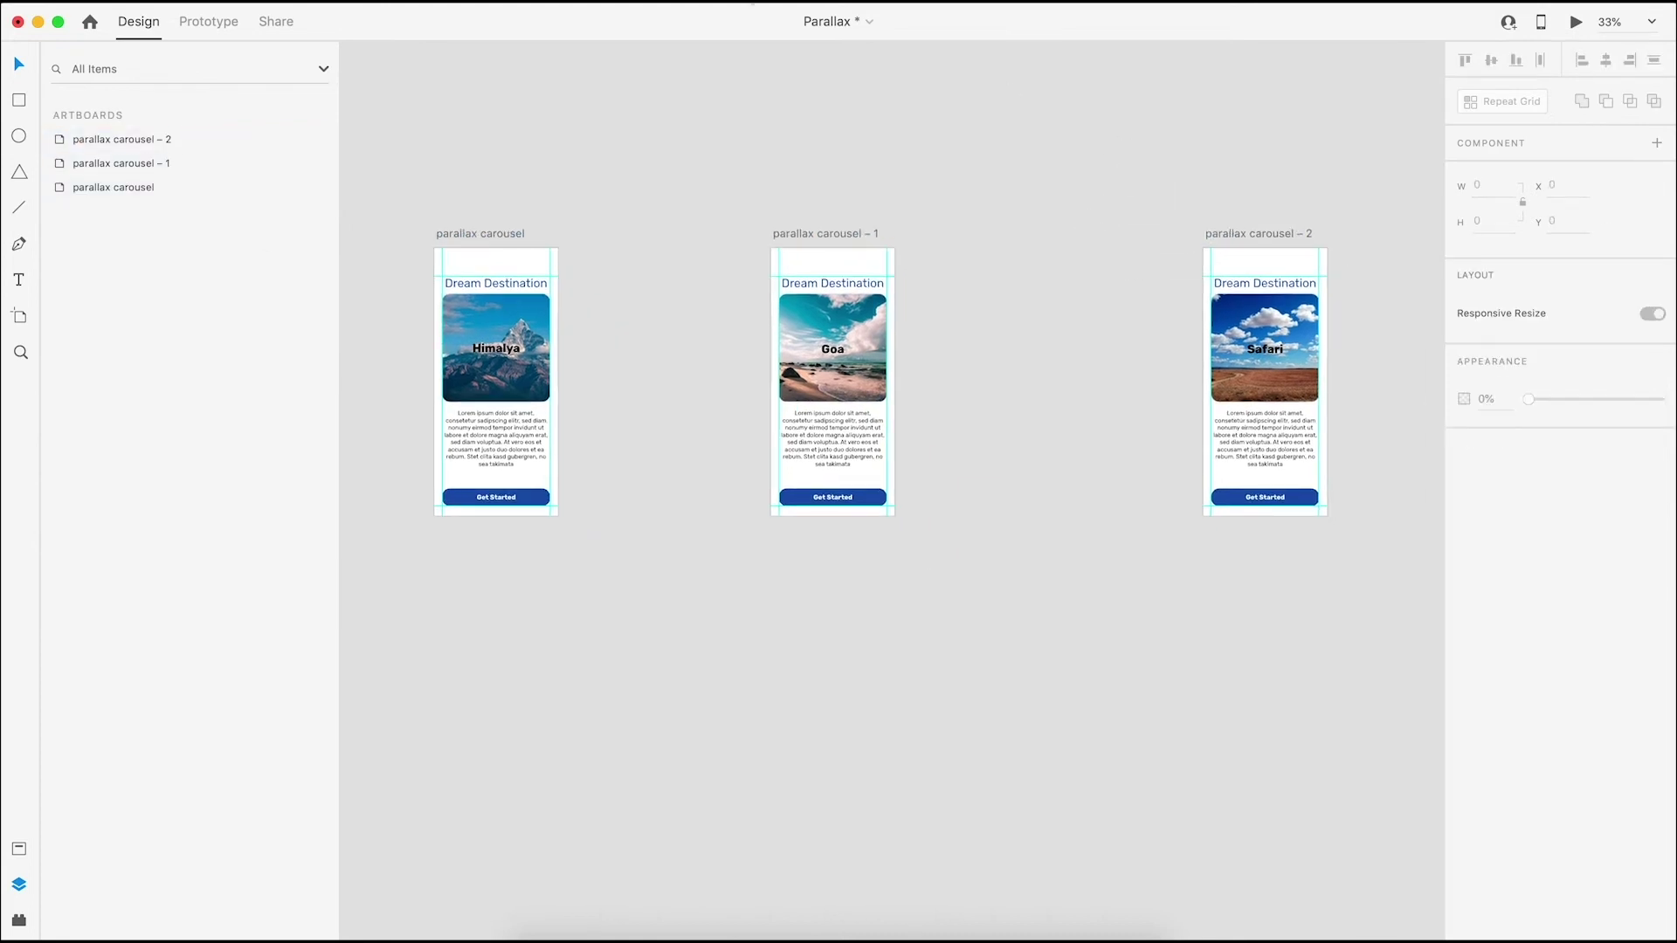
Link the first slider to parallax carousel – 1 and the second slider to parallax carousel – 2, using Drag, Auto-Animate and Ease In-Out
{"action": "left_click", "coordinate": [223, 23]}
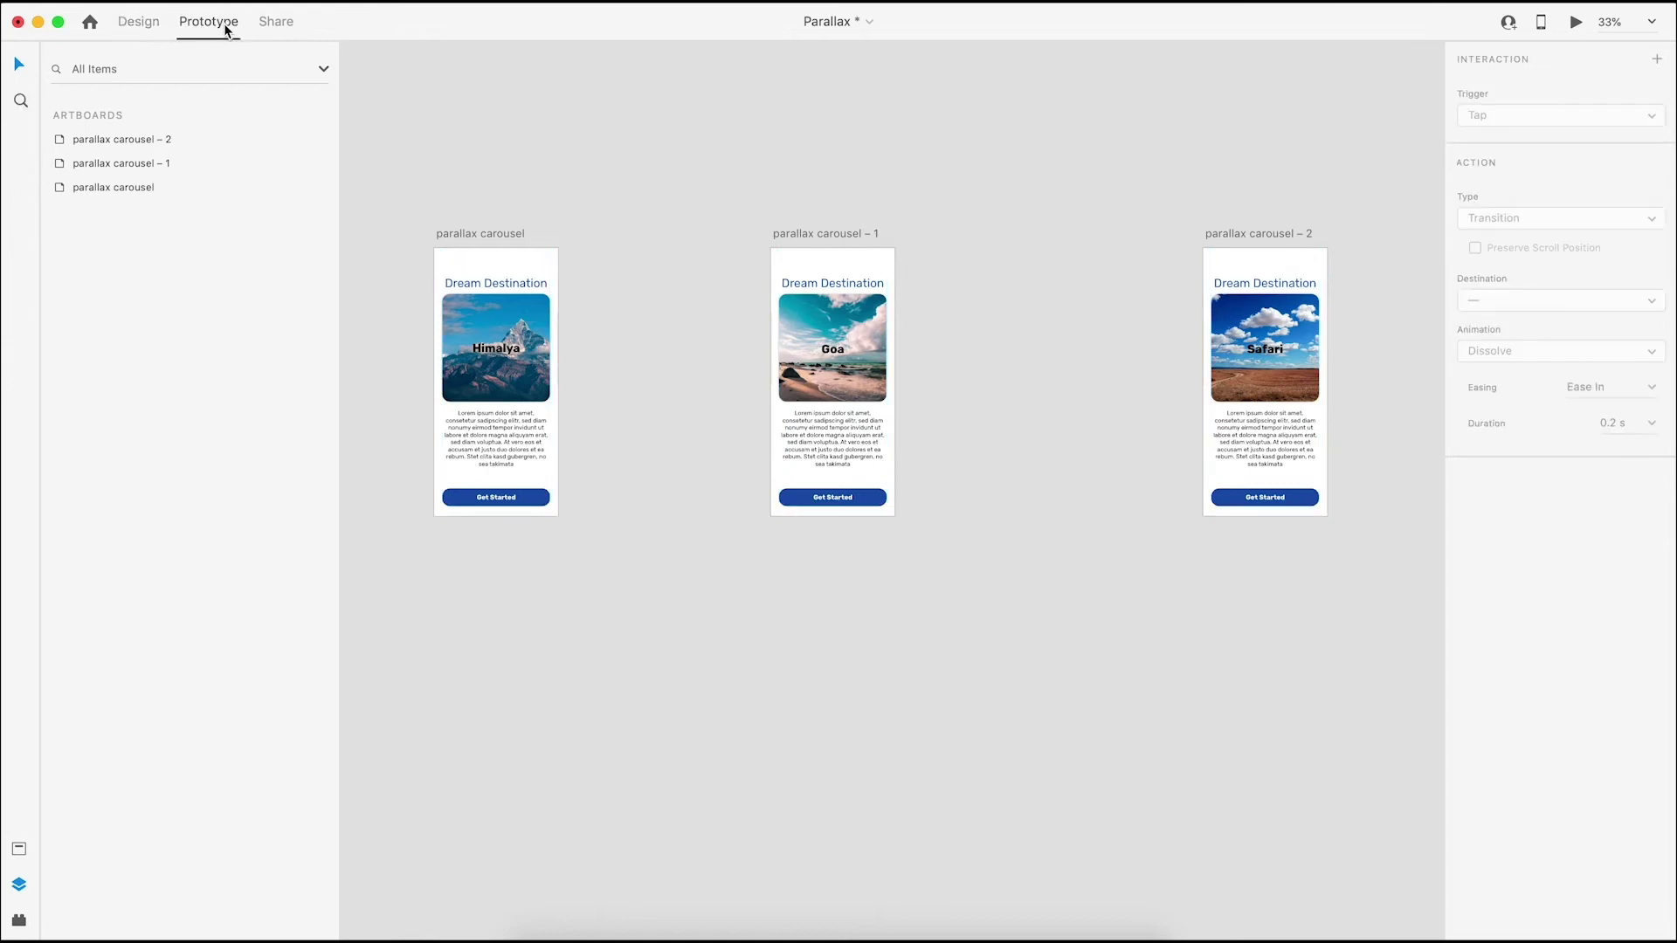
{"action": "left_click", "coordinate": [473, 309]}
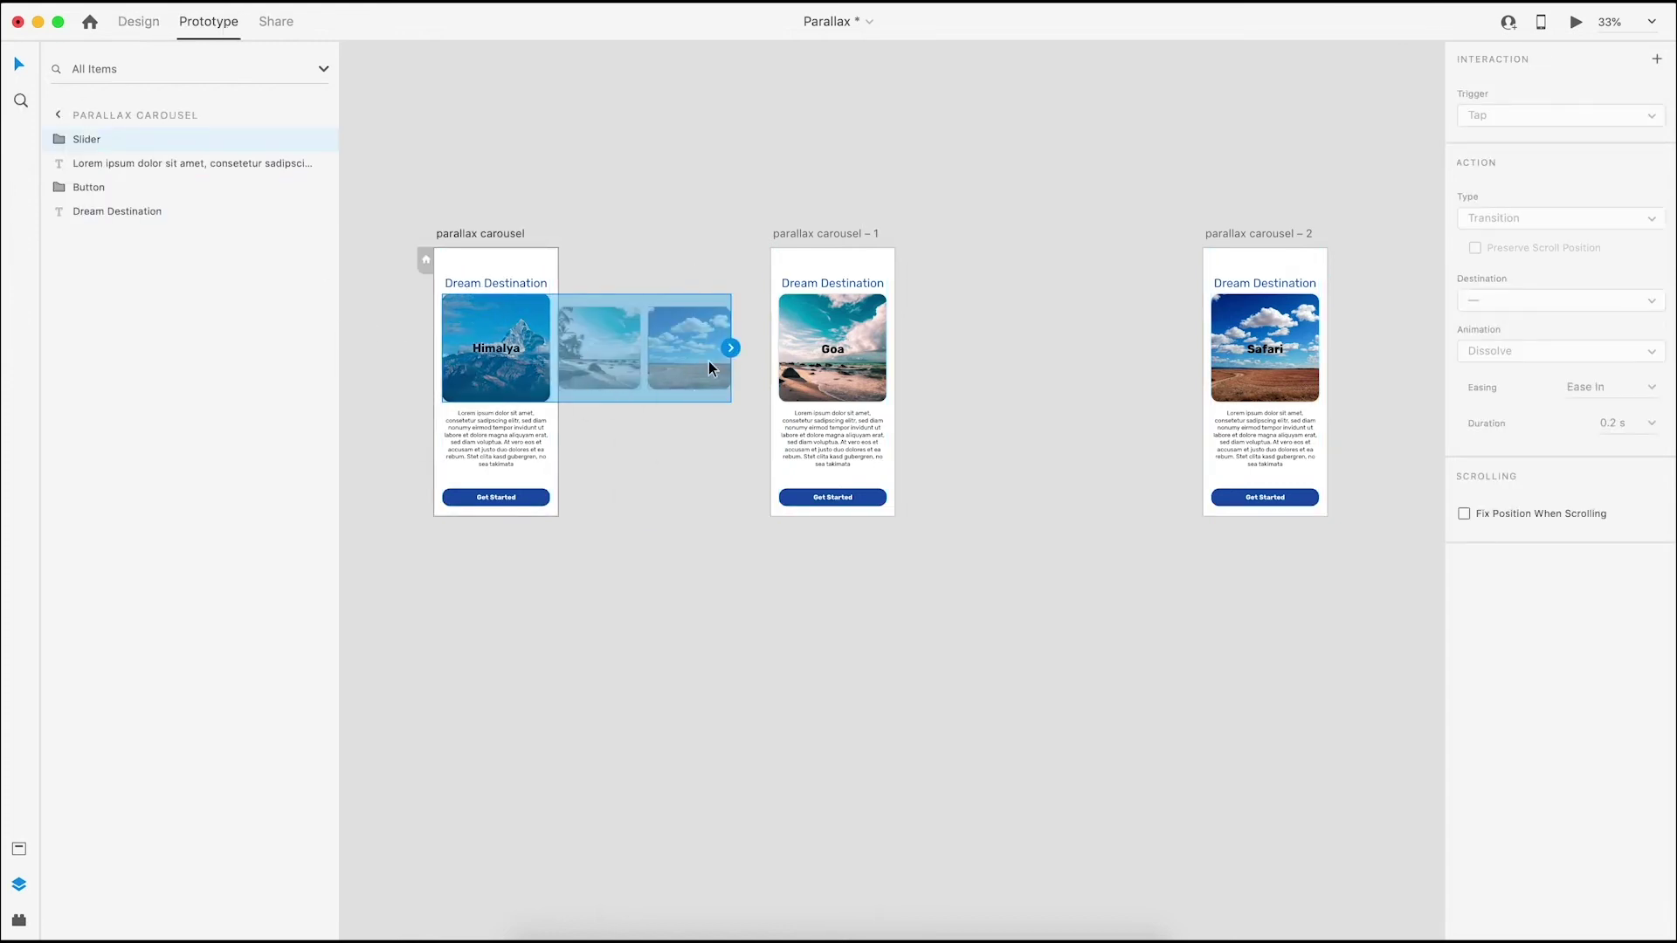
{"action": "left_click_drag", "start_coordinate": [735, 350], "coordinate": [849, 259]}
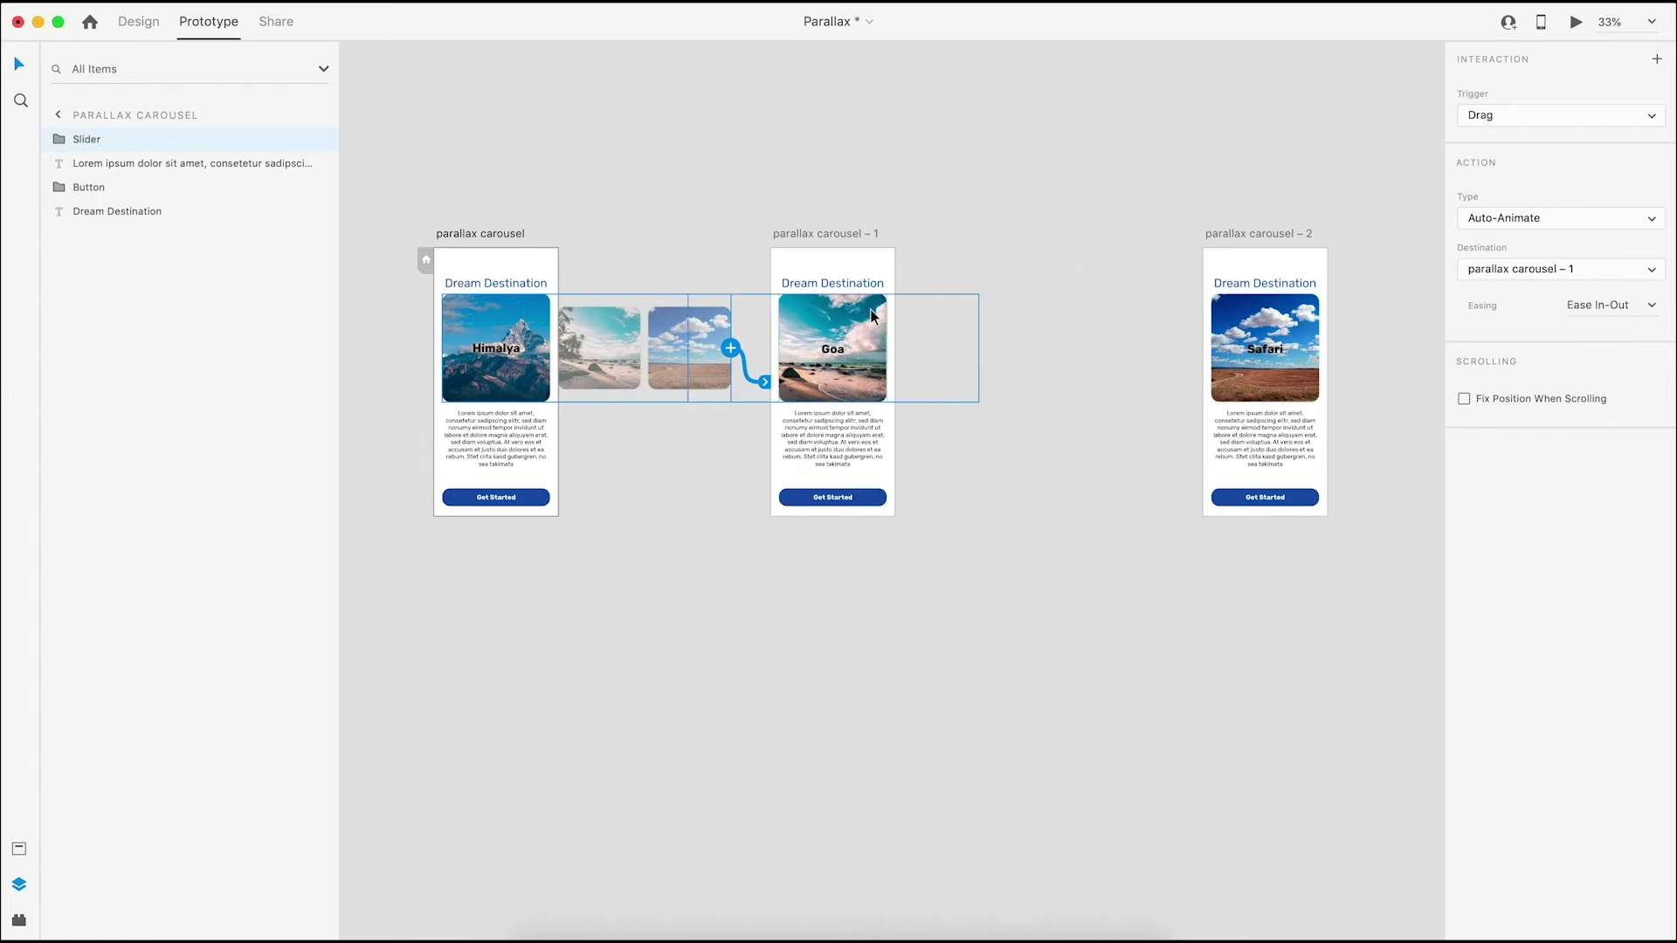
{"action": "left_click", "coordinate": [942, 356]}
{"action": "left_click_drag", "start_coordinate": [979, 348], "coordinate": [1258, 367]}
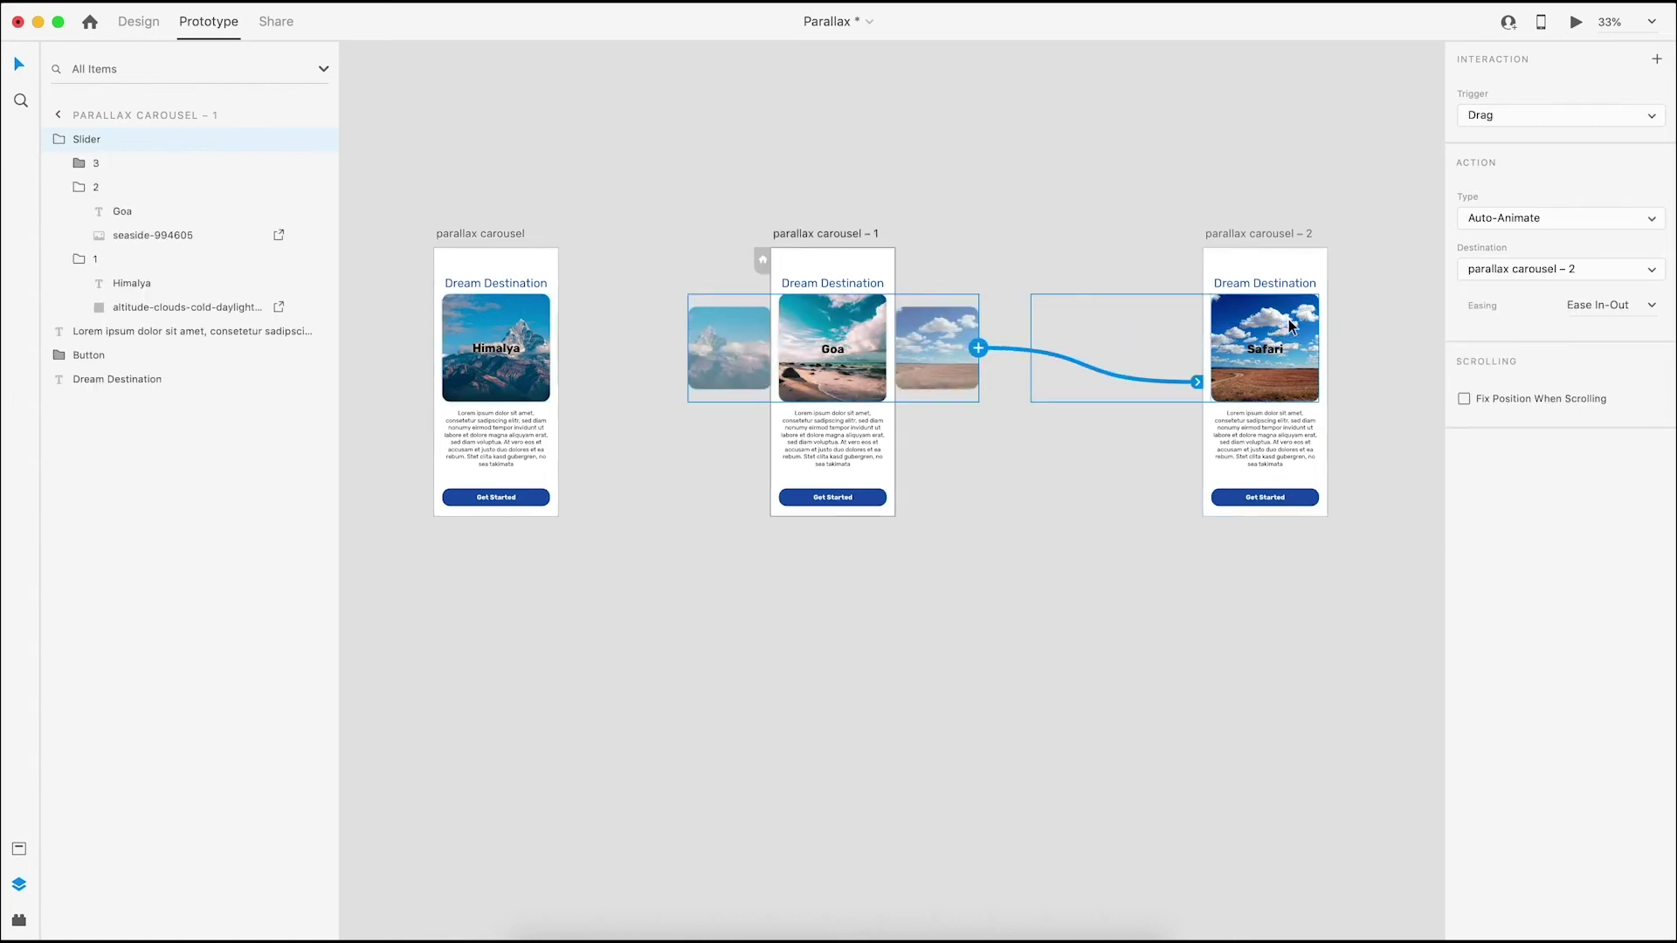
Preview the prototype from the first artboard, swiping forward through the carousel to the Safari card, and close the preview
{"action": "left_click", "coordinate": [496, 236]}
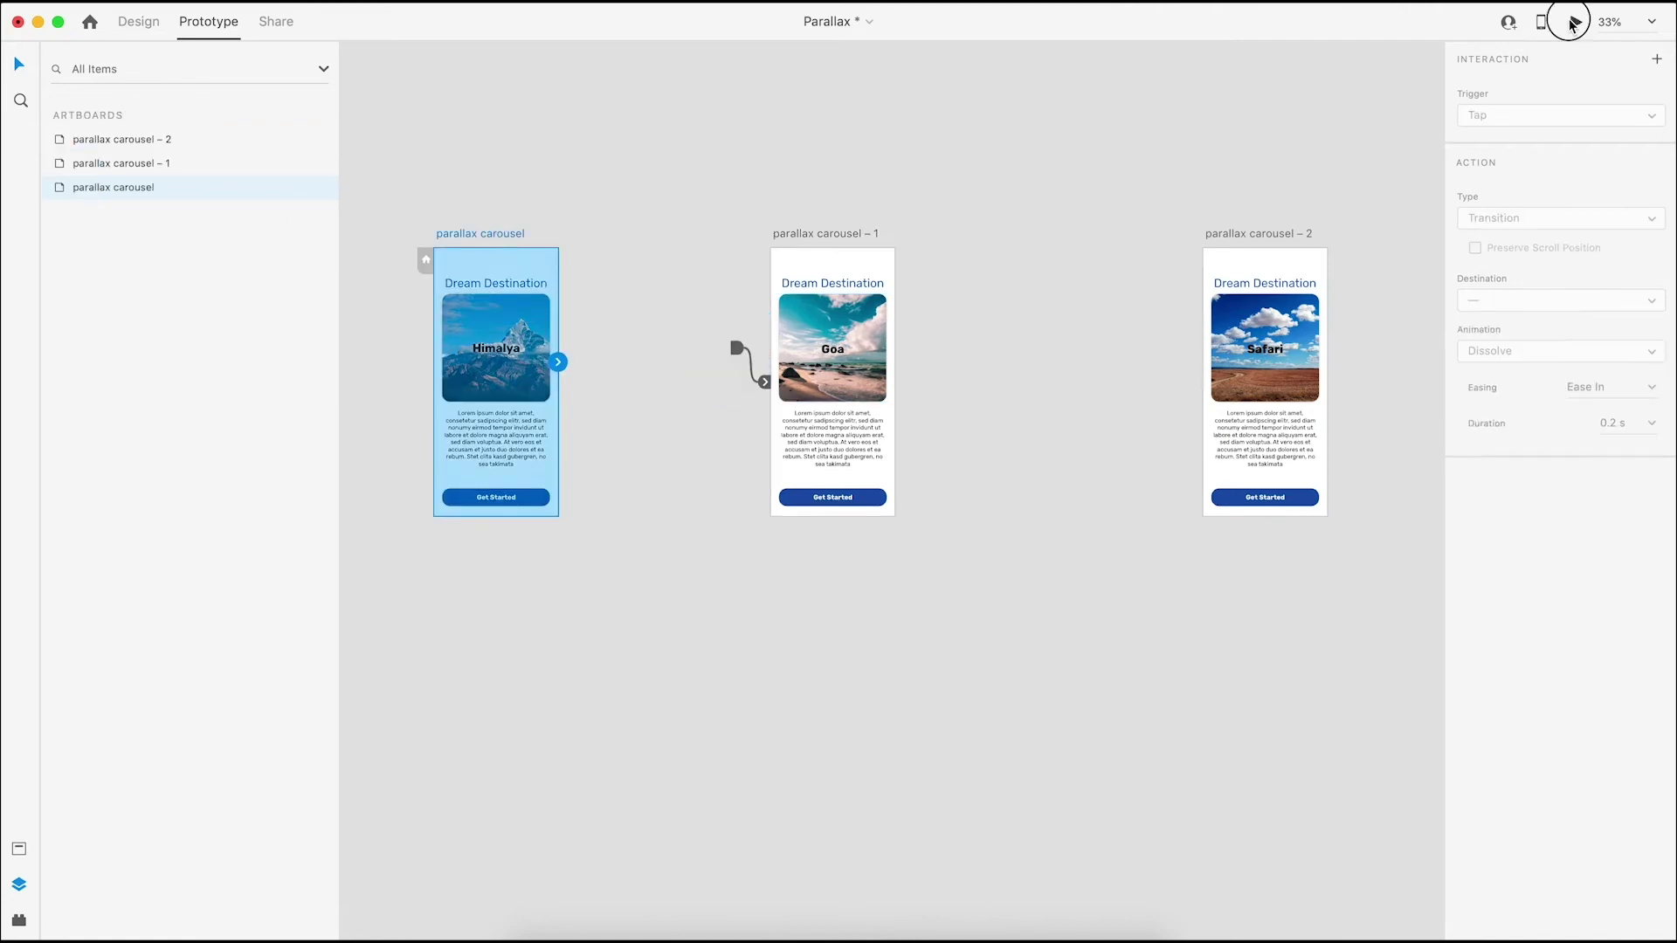
{"action": "left_click", "coordinate": [1572, 23]}
{"action": "left_click_drag", "start_coordinate": [467, 326], "coordinate": [221, 343]}
{"action": "left_click_drag", "start_coordinate": [412, 310], "coordinate": [118, 339]}
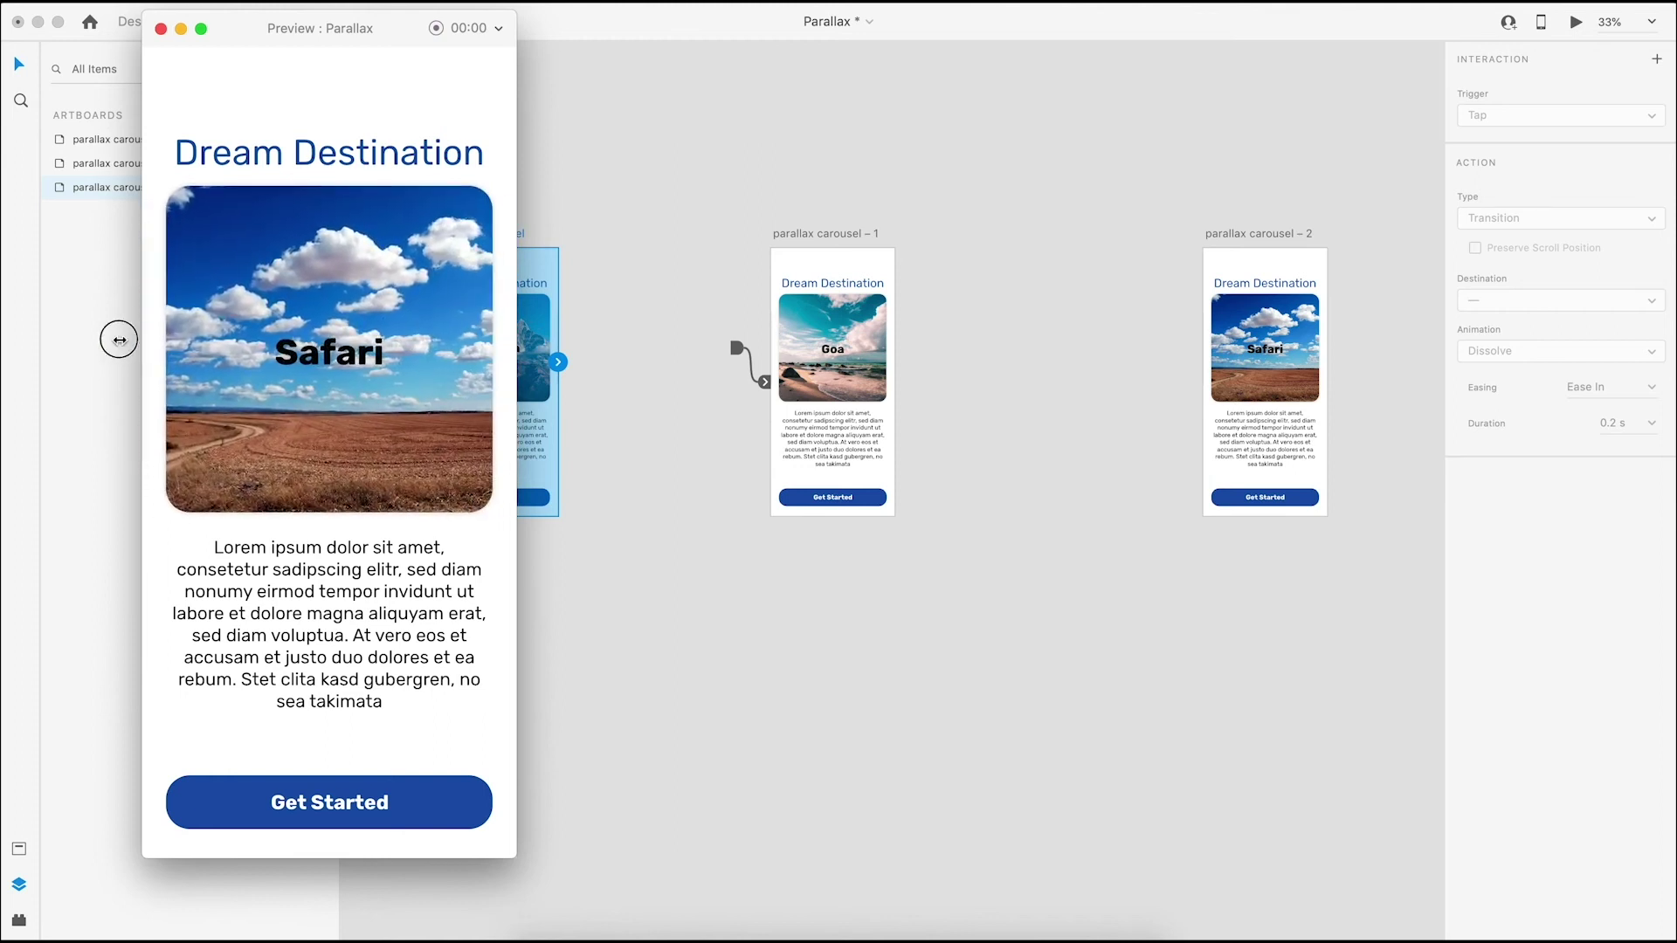
{"action": "left_click", "coordinate": [161, 29]}
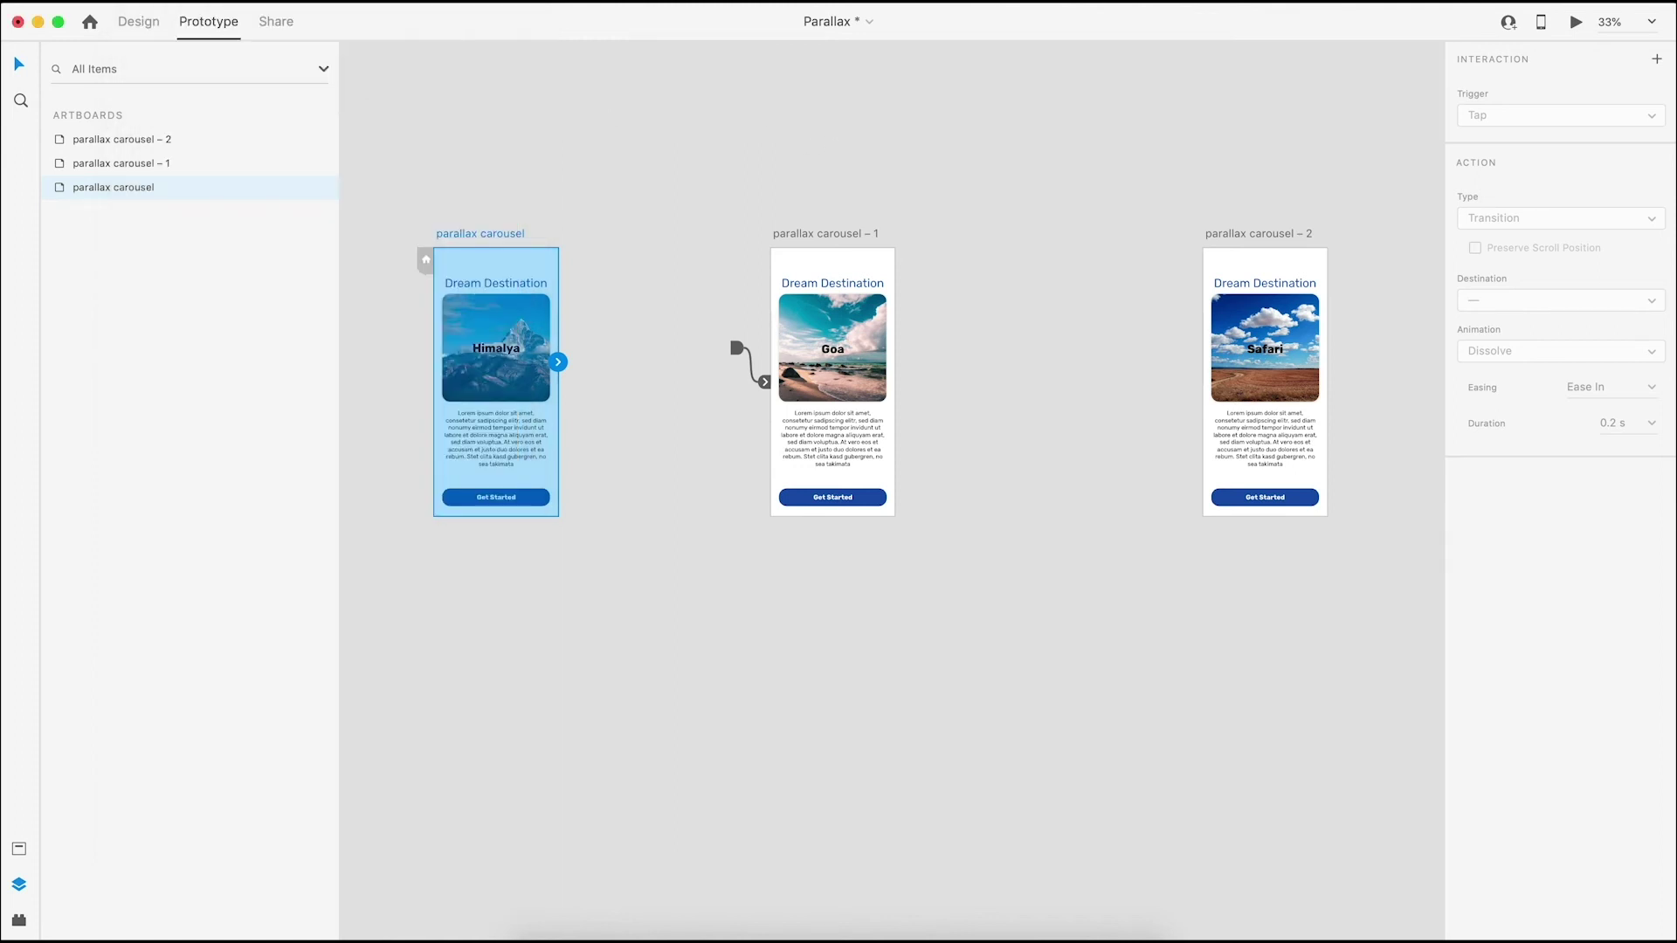
Shift the sky and field image left inside the Safari card on the third artboard
{"action": "left_click", "coordinate": [127, 21]}
{"action": "left_click", "coordinate": [1229, 315]}
{"action": "double_click", "coordinate": [1228, 314]}
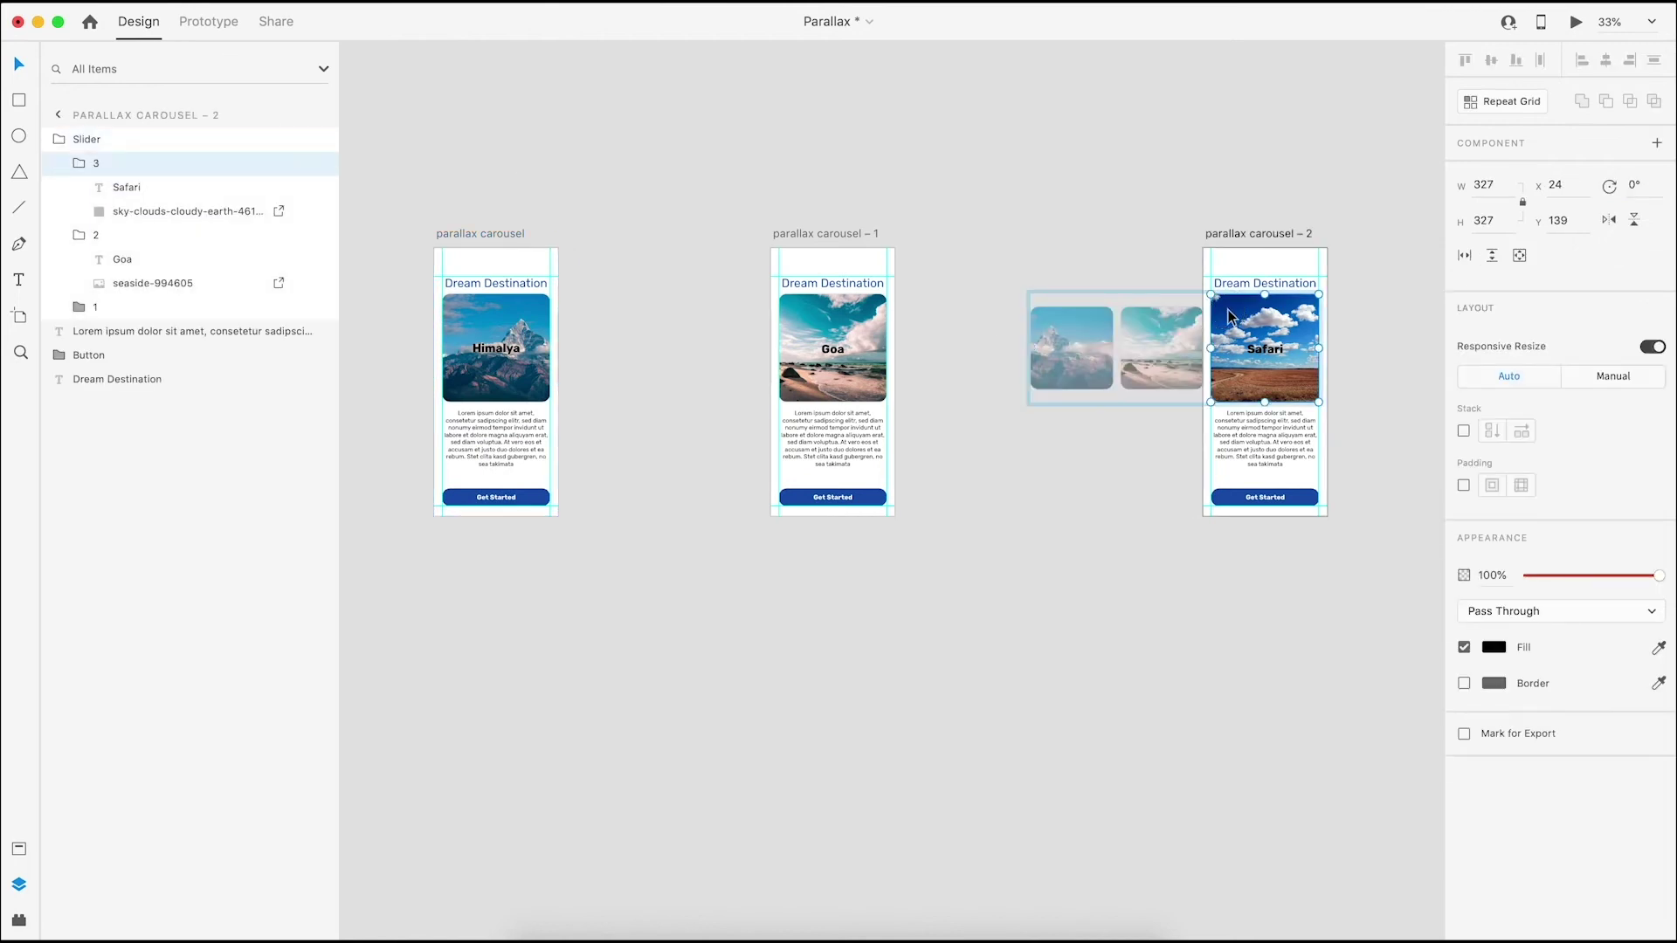
{"action": "double_click", "coordinate": [1228, 314]}
{"action": "key", "text": "shift+Left"}
{"action": "key", "text": "shift+Left"}
{"action": "key", "text": "shift+Left"}
{"action": "key", "text": "shift+Left"}
{"action": "key", "text": "shift+Left"}
{"action": "key", "text": "shift+Left"}
{"action": "key", "text": "shift+Left"}
{"action": "key", "text": "shift+Left"}
{"action": "key", "text": "shift+Left"}
{"action": "key", "text": "shift+Left"}
{"action": "key", "text": "shift+Left"}
{"action": "key", "text": "shift+Left"}
{"action": "key", "text": "shift+Left"}
{"action": "key", "text": "shift+Left"}
{"action": "key", "text": "shift+Left"}
{"action": "key", "text": "shift+Left"}
{"action": "left_click", "coordinate": [1055, 101]}
Preview the prototype again from the first artboard to check the Safari image's parallax shift, and close the preview
{"action": "left_click", "coordinate": [471, 233]}
{"action": "left_click", "coordinate": [1582, 27]}
{"action": "left_click_drag", "start_coordinate": [454, 332], "coordinate": [265, 345]}
{"action": "left_click_drag", "start_coordinate": [441, 324], "coordinate": [113, 368]}
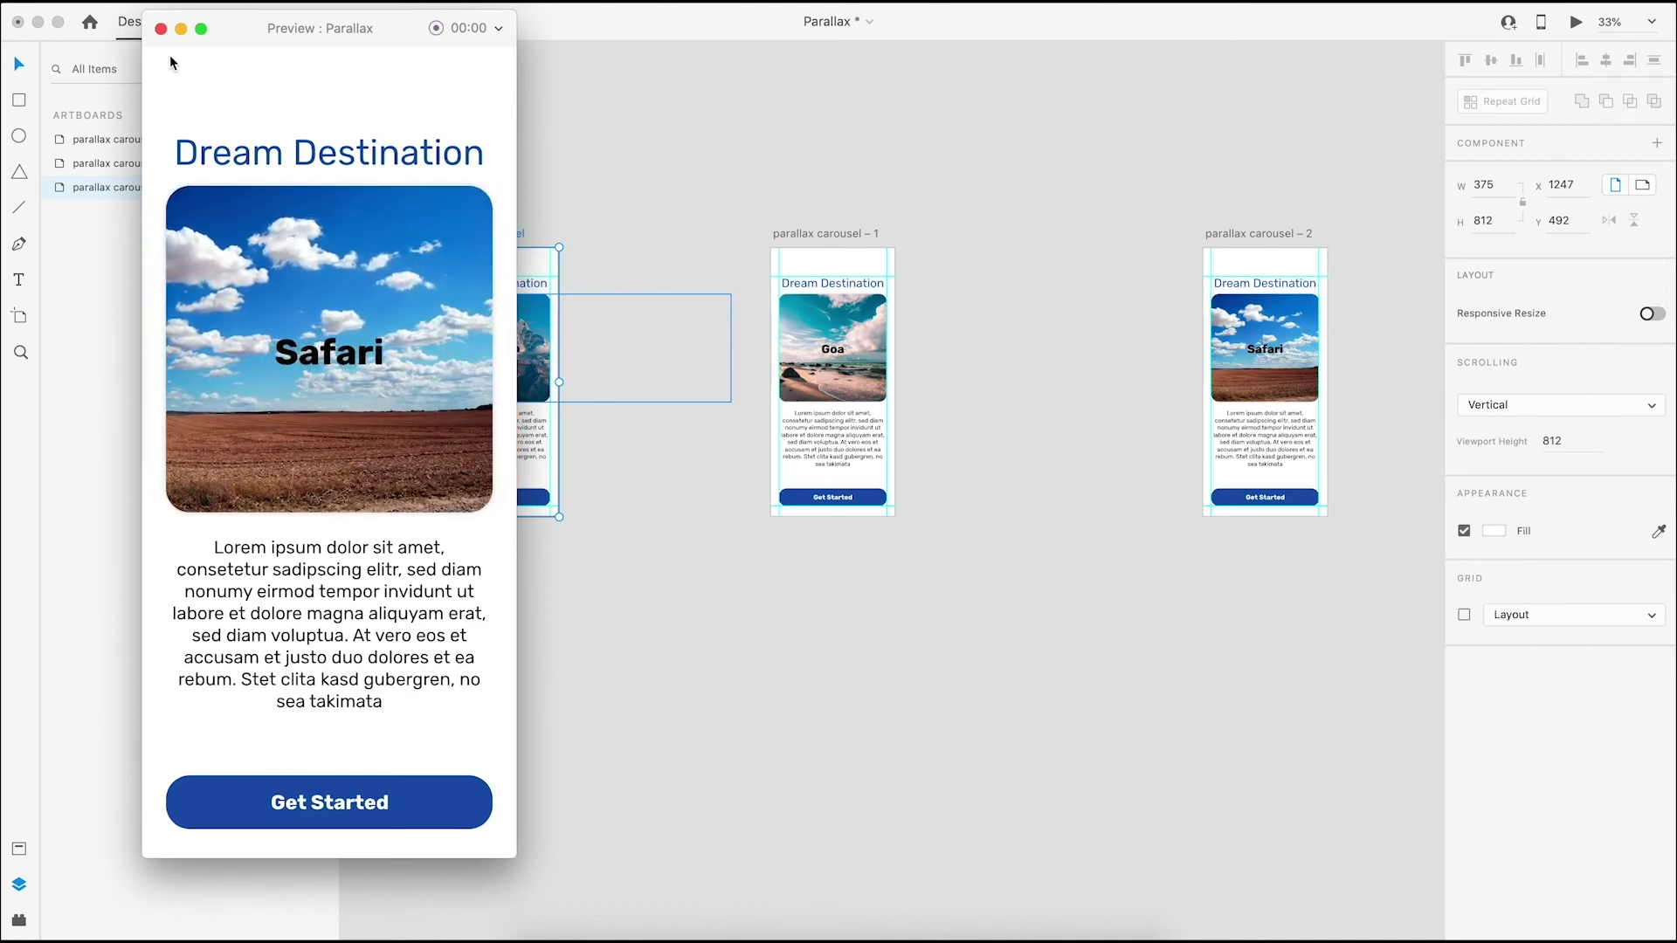
{"action": "left_click", "coordinate": [161, 28]}
{"action": "left_click", "coordinate": [950, 192]}
Duplicate the second artboard and place the copy directly below it at X 2268, Y 1738
{"action": "left_click", "coordinate": [835, 234]}
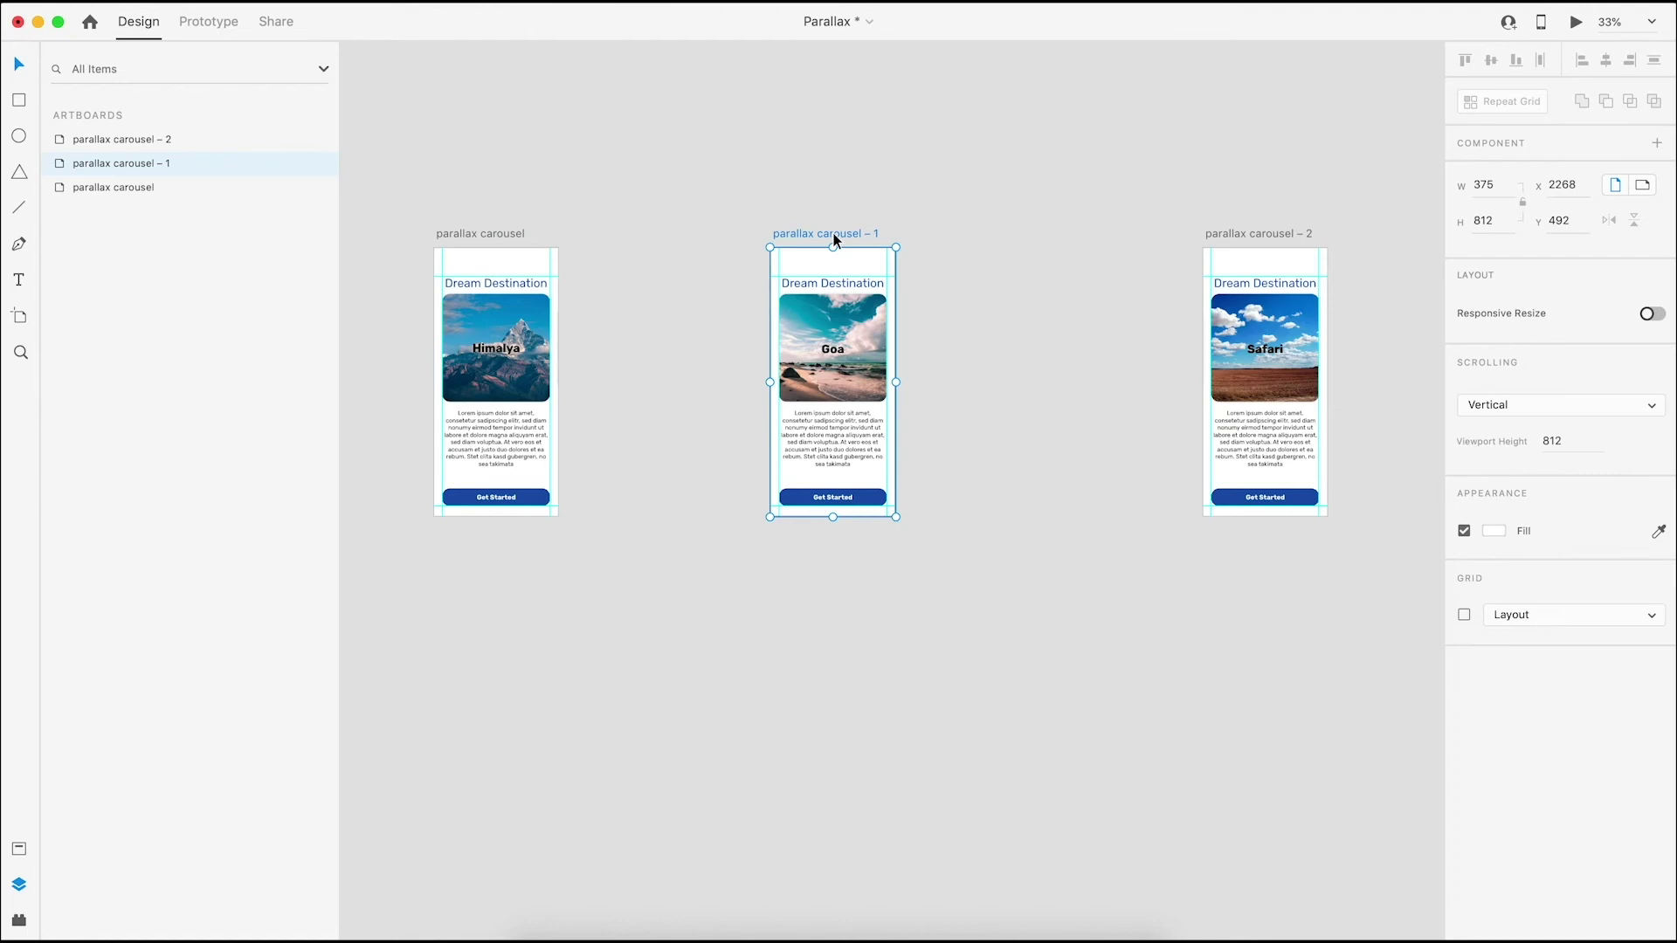
{"action": "key", "text": "super+d"}
{"action": "left_click_drag", "start_coordinate": [984, 236], "coordinate": [839, 644]}
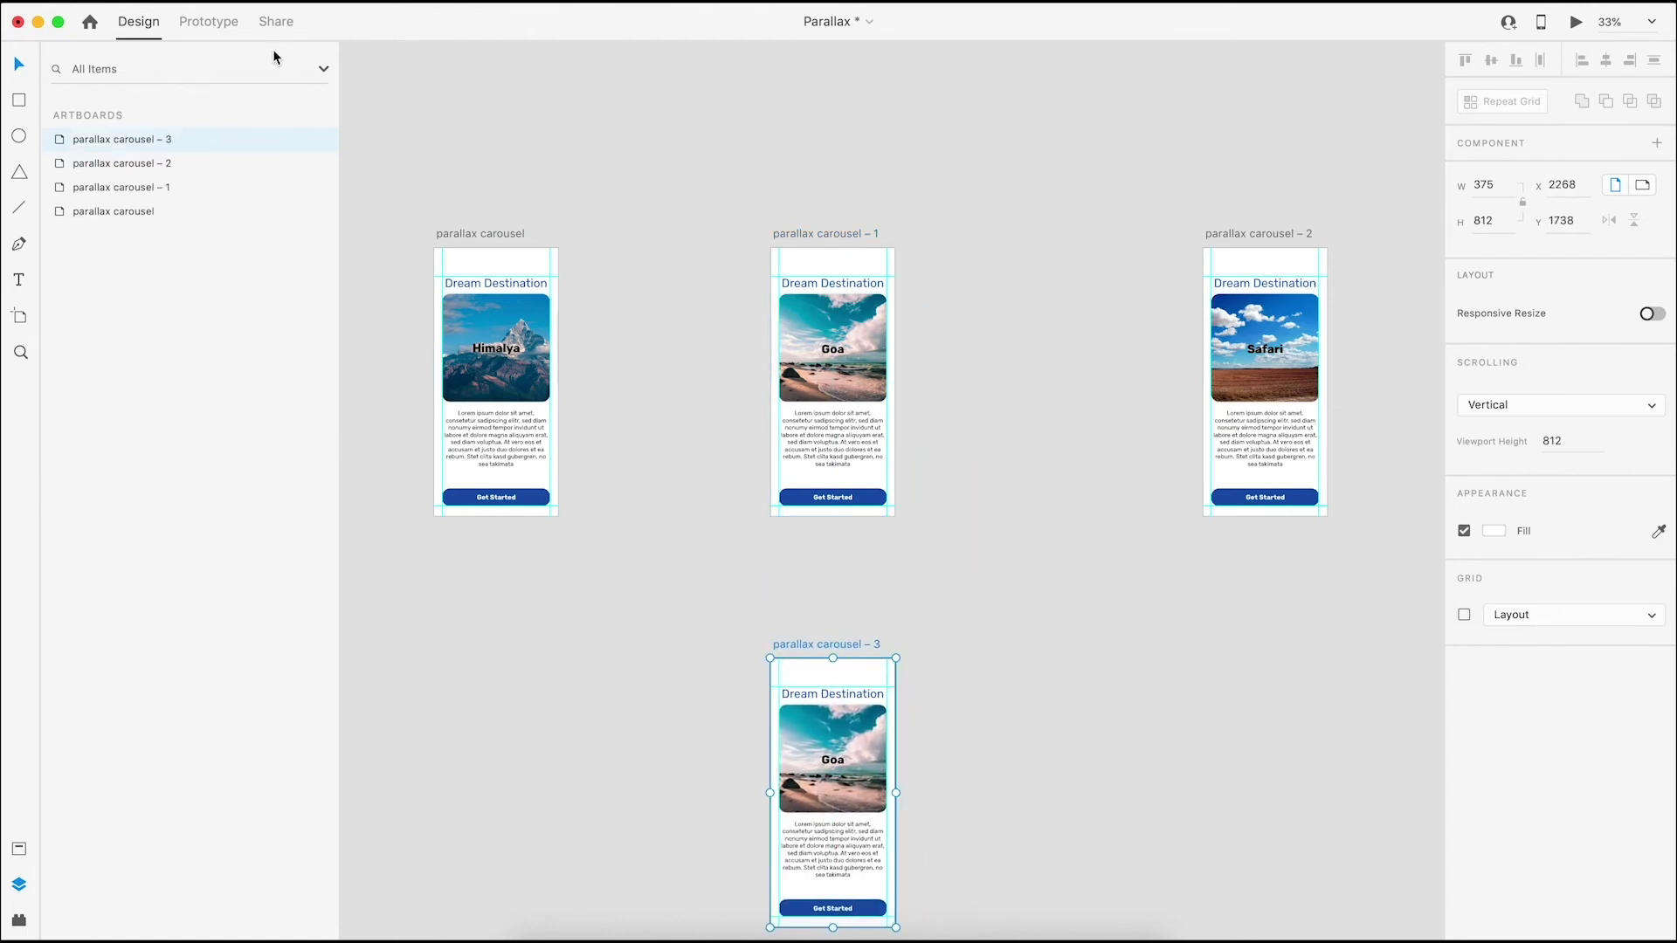
Link the Safari artboard's slider to the duplicated Goa artboard, parallax carousel – 3, in the prototype
{"action": "left_click", "coordinate": [208, 22]}
{"action": "left_click", "coordinate": [482, 342]}
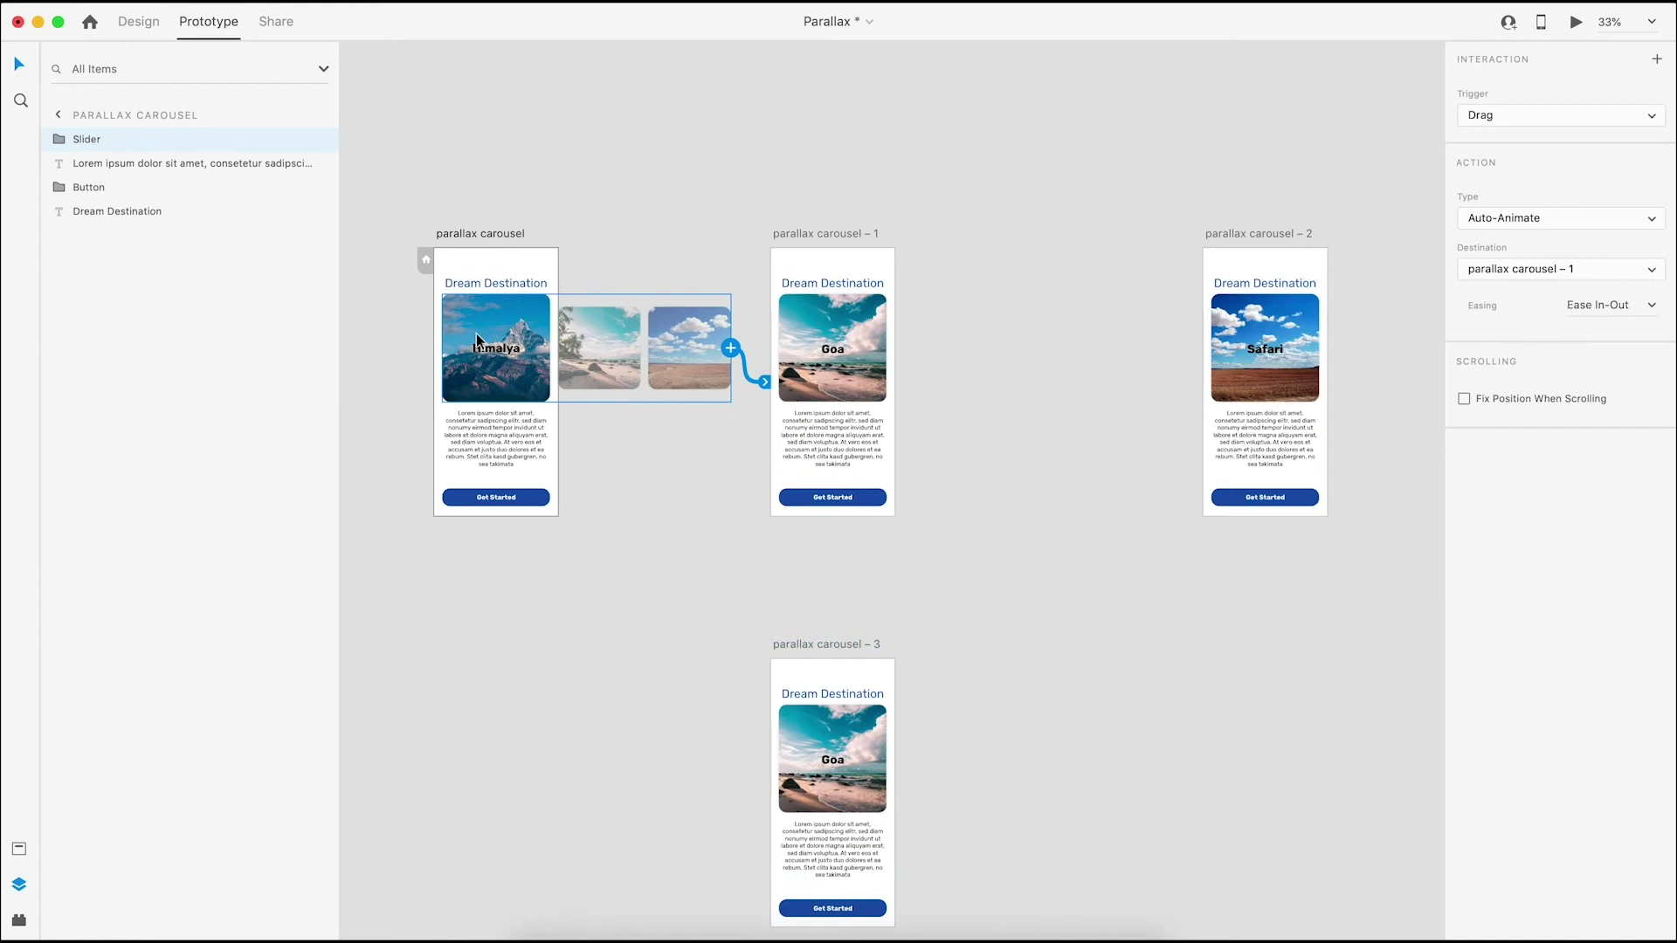
{"action": "left_click", "coordinate": [854, 330]}
{"action": "left_click", "coordinate": [1234, 337]}
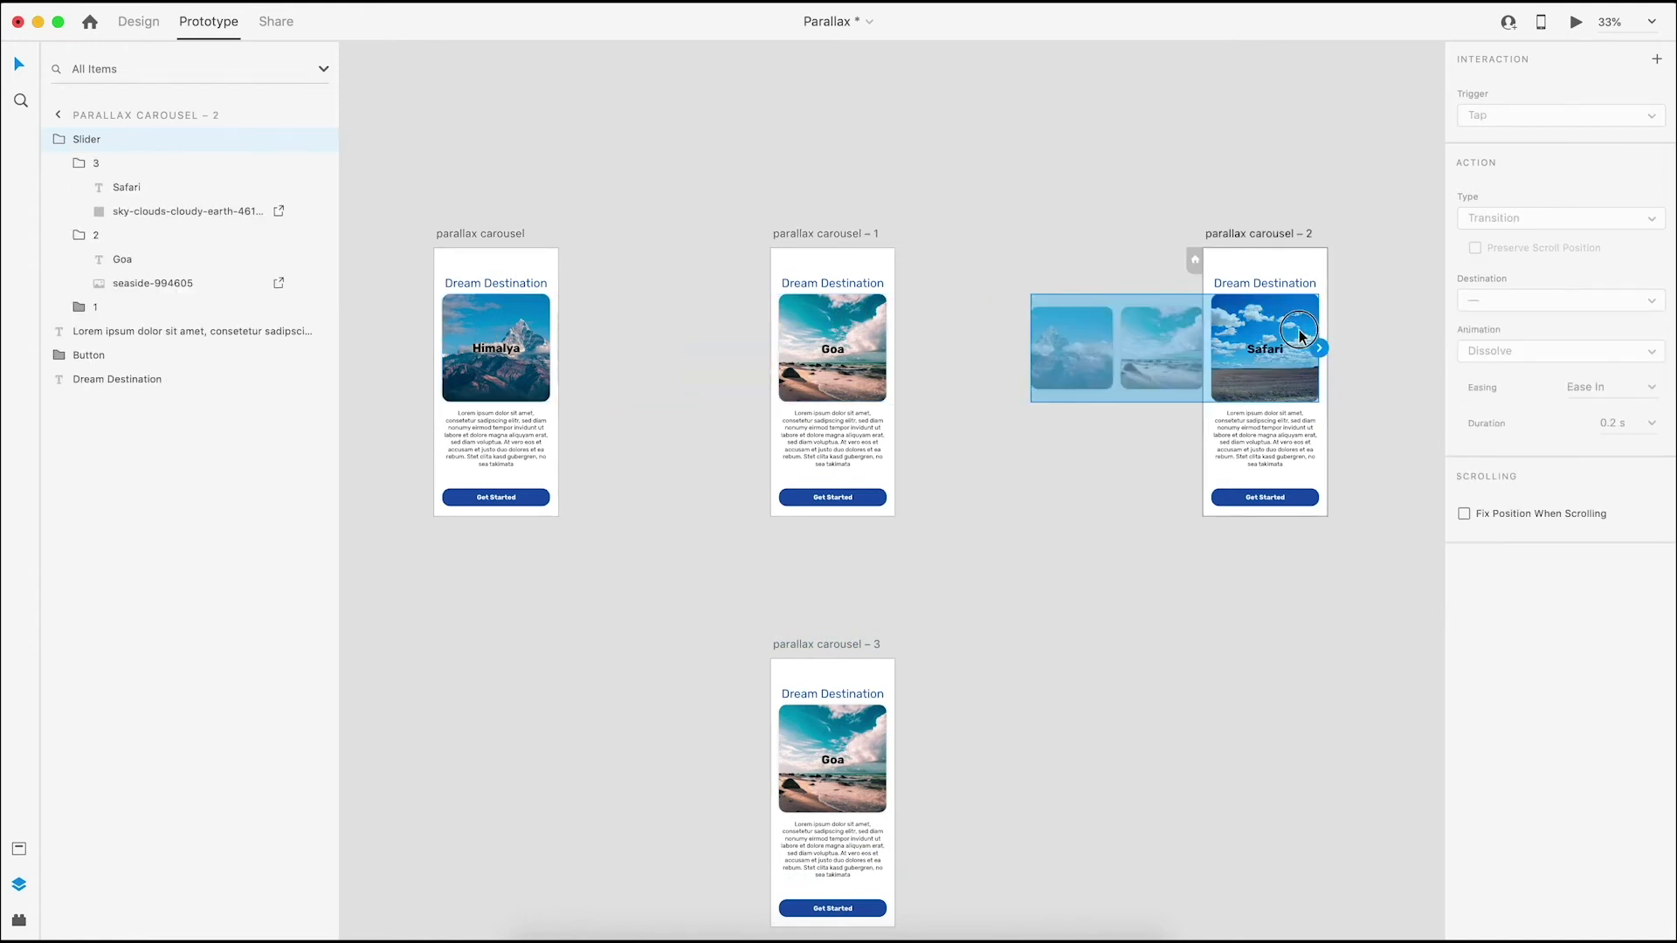
{"action": "left_click_drag", "start_coordinate": [1318, 348], "coordinate": [846, 747]}
Link the slider on parallax carousel – 3 back to the first artboard to complete the reverse swipe path
{"action": "left_click", "coordinate": [1101, 561]}
{"action": "left_click", "coordinate": [1161, 397]}
{"action": "left_click", "coordinate": [832, 718]}
{"action": "left_click_drag", "start_coordinate": [976, 759], "coordinate": [489, 371]}
Preview the prototype from the first artboard, swiping forward to Safari and back to Himalya, and close the preview
{"action": "left_click", "coordinate": [484, 235]}
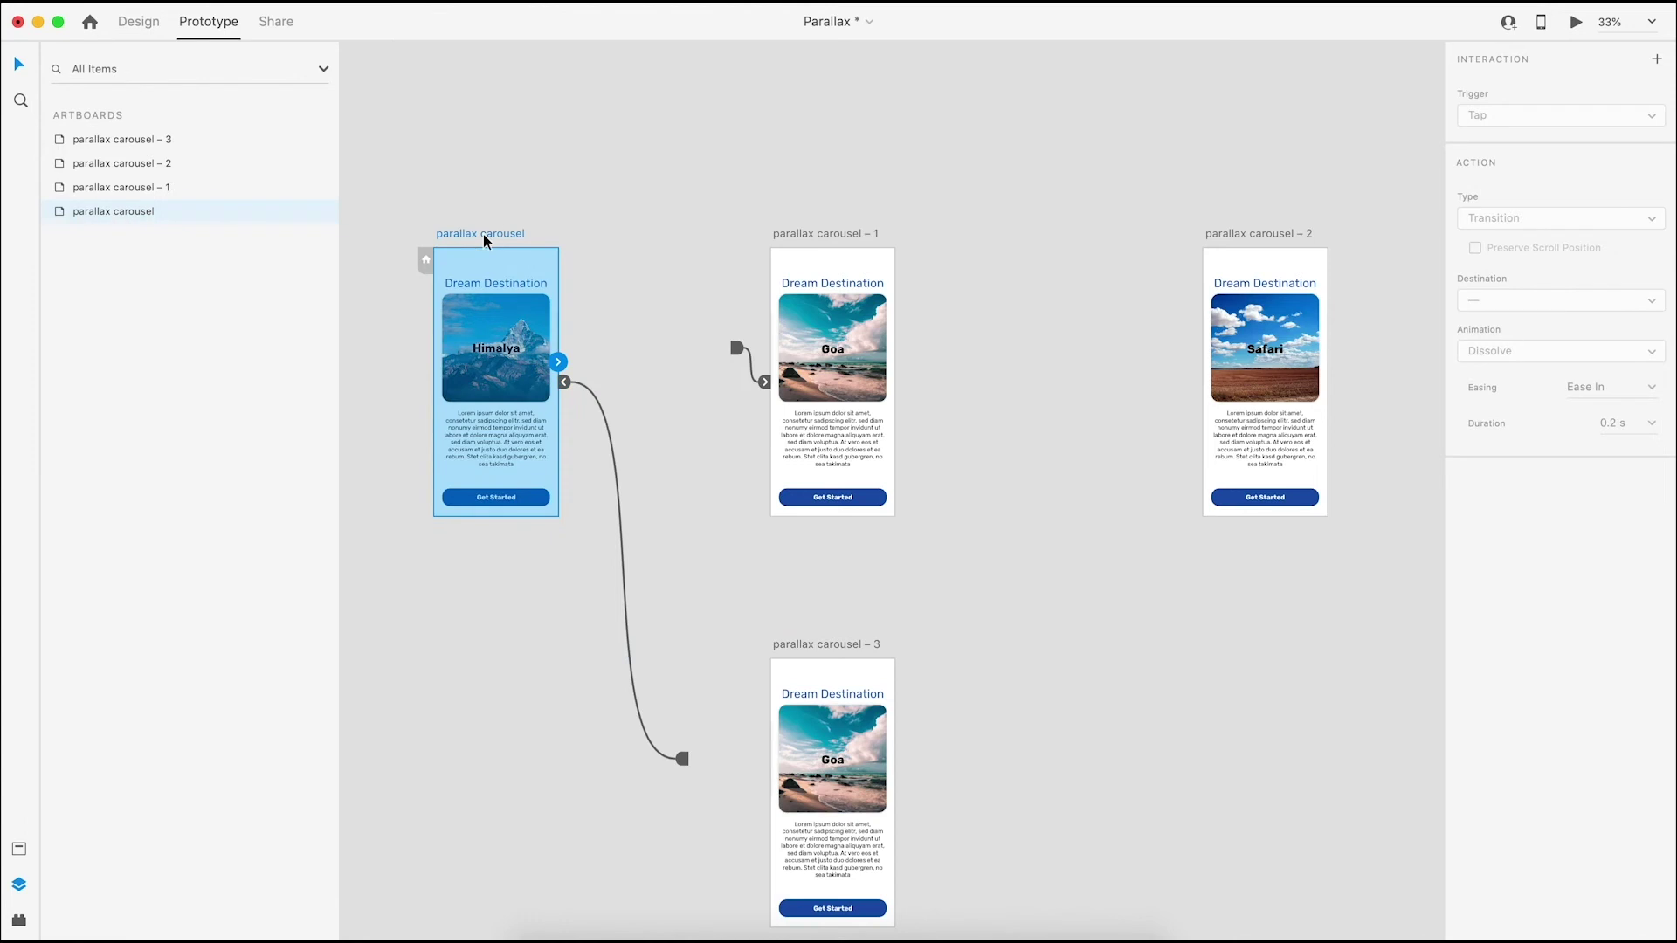
{"action": "left_click", "coordinate": [1577, 21]}
{"action": "left_click_drag", "start_coordinate": [415, 332], "coordinate": [197, 343]}
{"action": "left_click_drag", "start_coordinate": [385, 325], "coordinate": [123, 337]}
{"action": "left_click_drag", "start_coordinate": [250, 330], "coordinate": [573, 335]}
{"action": "left_click_drag", "start_coordinate": [285, 337], "coordinate": [605, 324]}
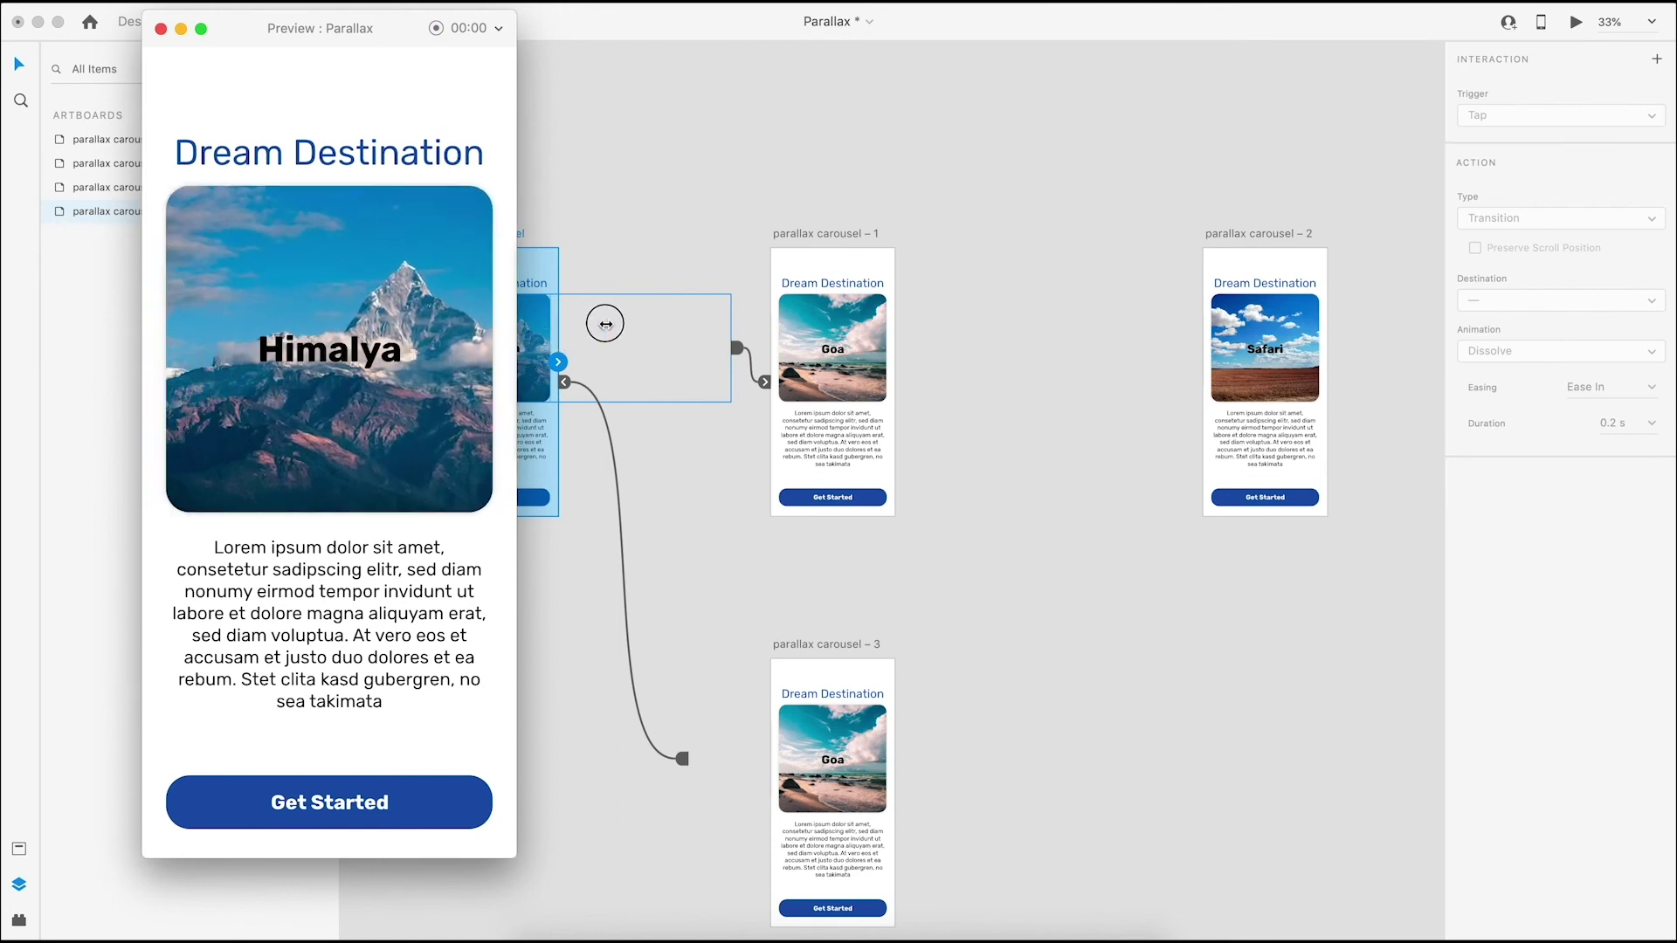
{"action": "left_click", "coordinate": [161, 28]}
{"action": "left_click", "coordinate": [162, 32]}
Duplicate the first artboard into the empty canvas to its upper left and rename the copy ANIMA 1
{"action": "left_click", "coordinate": [827, 154]}
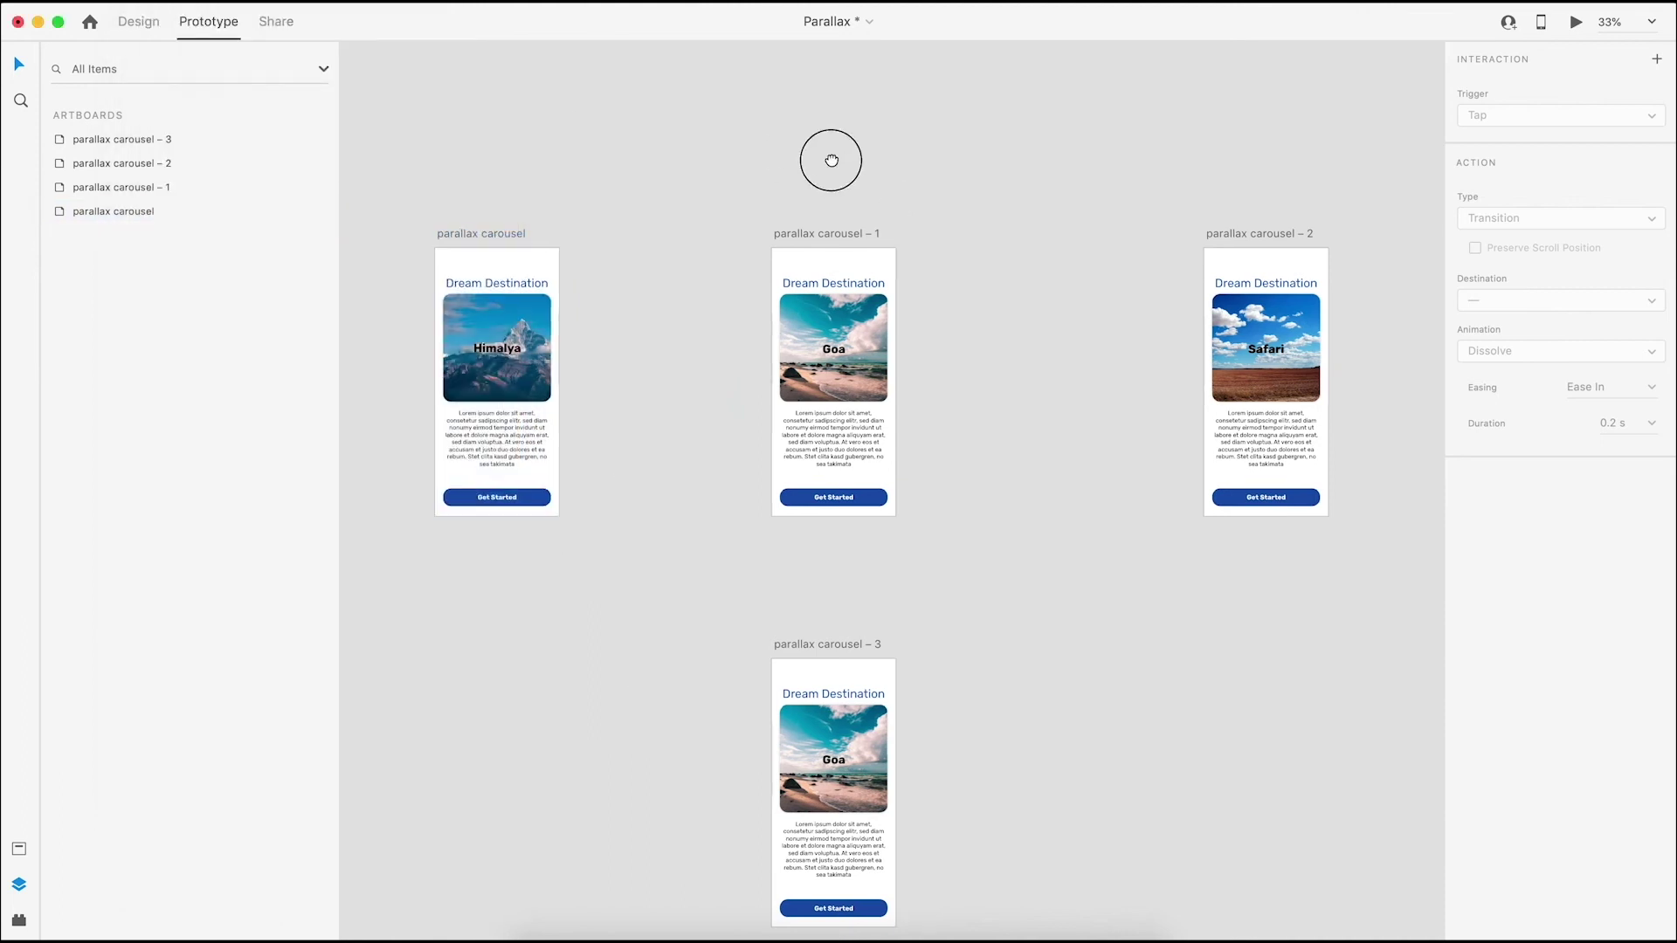
{"action": "scroll", "coordinate": [827, 154], "scroll_direction": "left", "scroll_amount": 3}
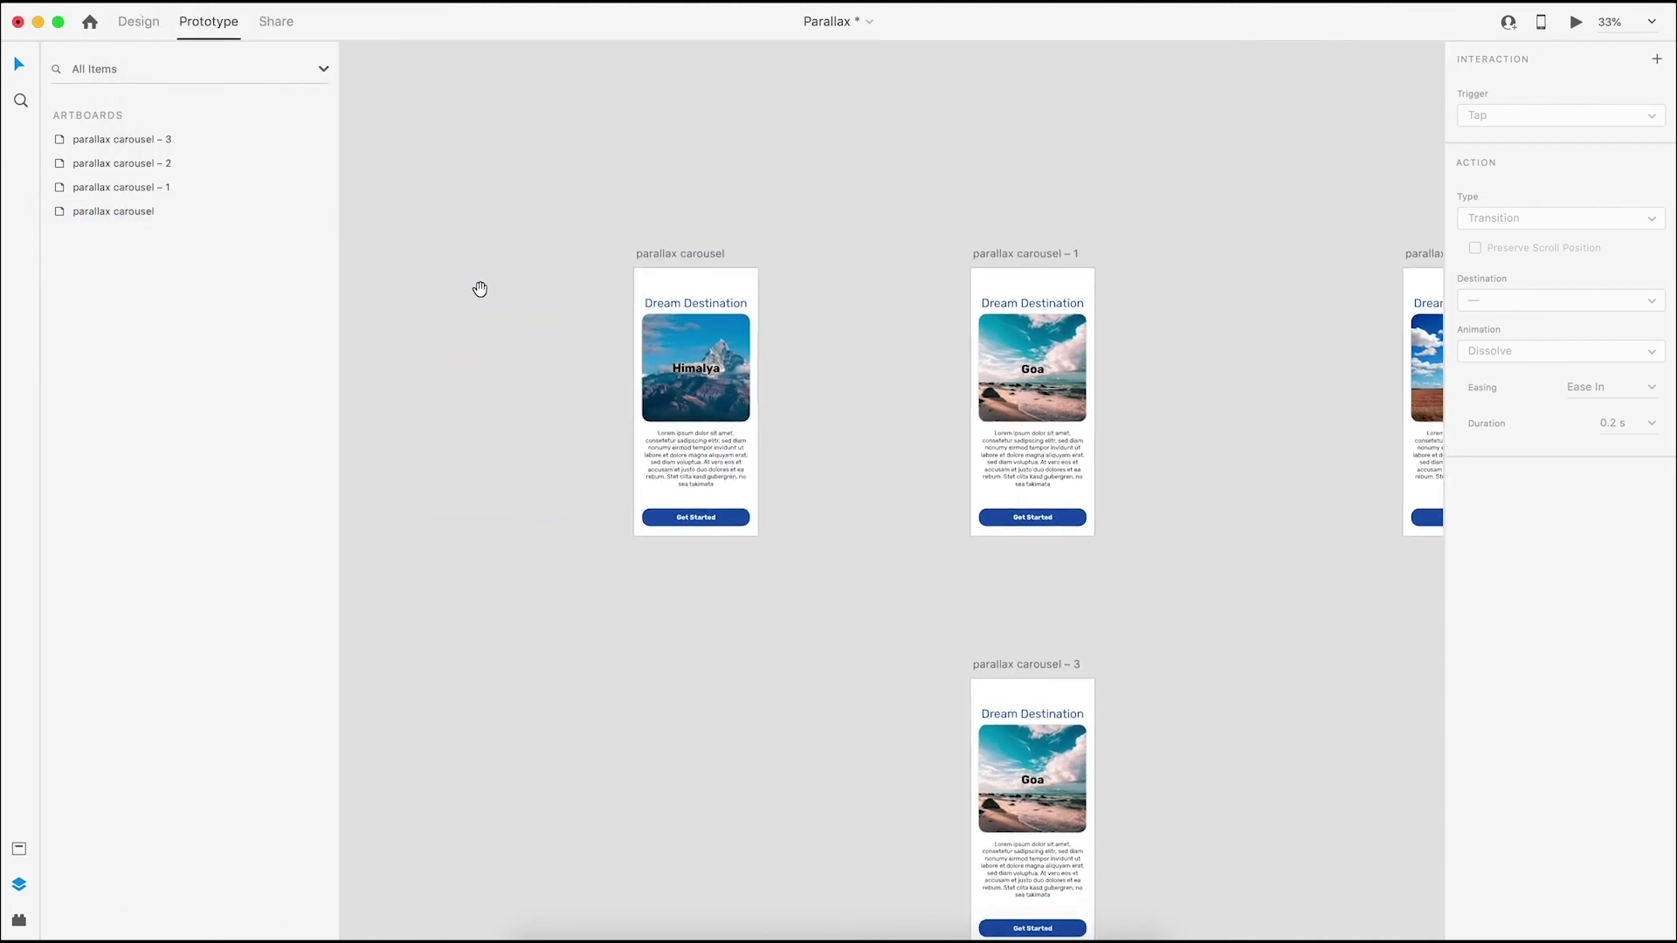
{"action": "scroll", "coordinate": [479, 289], "scroll_direction": "left", "scroll_amount": 2}
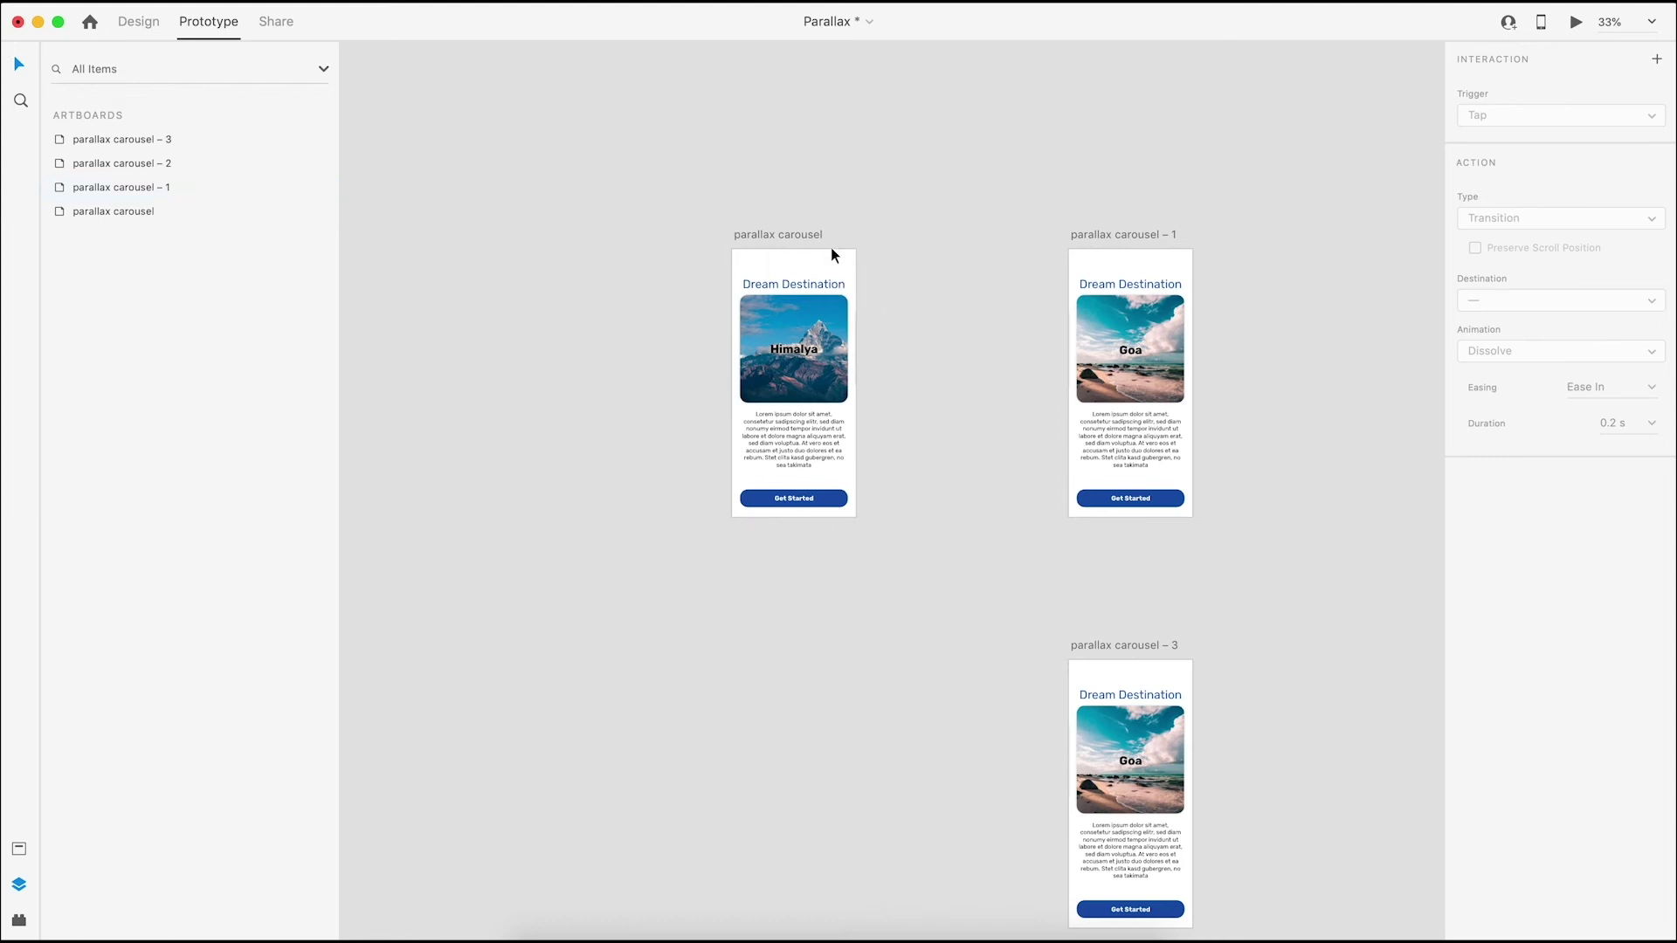
{"action": "left_click_drag", "start_coordinate": [899, 236], "coordinate": [1005, 308]}
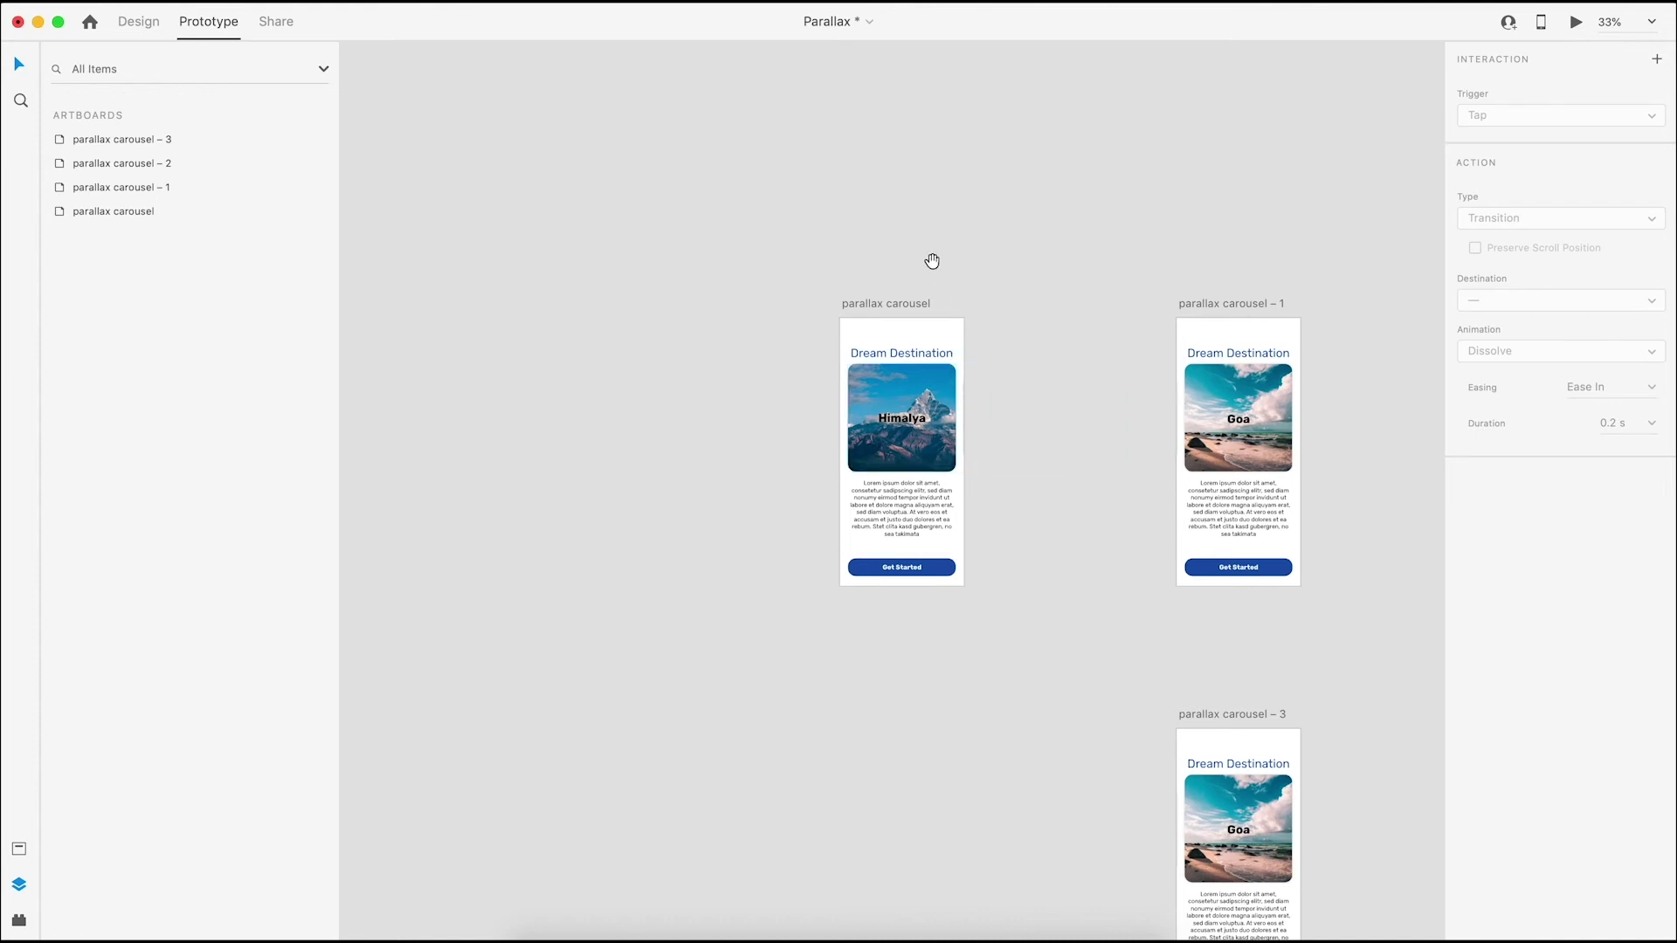
{"action": "left_click_drag", "start_coordinate": [932, 262], "coordinate": [1160, 317]}
{"action": "left_click", "coordinate": [1156, 321]}
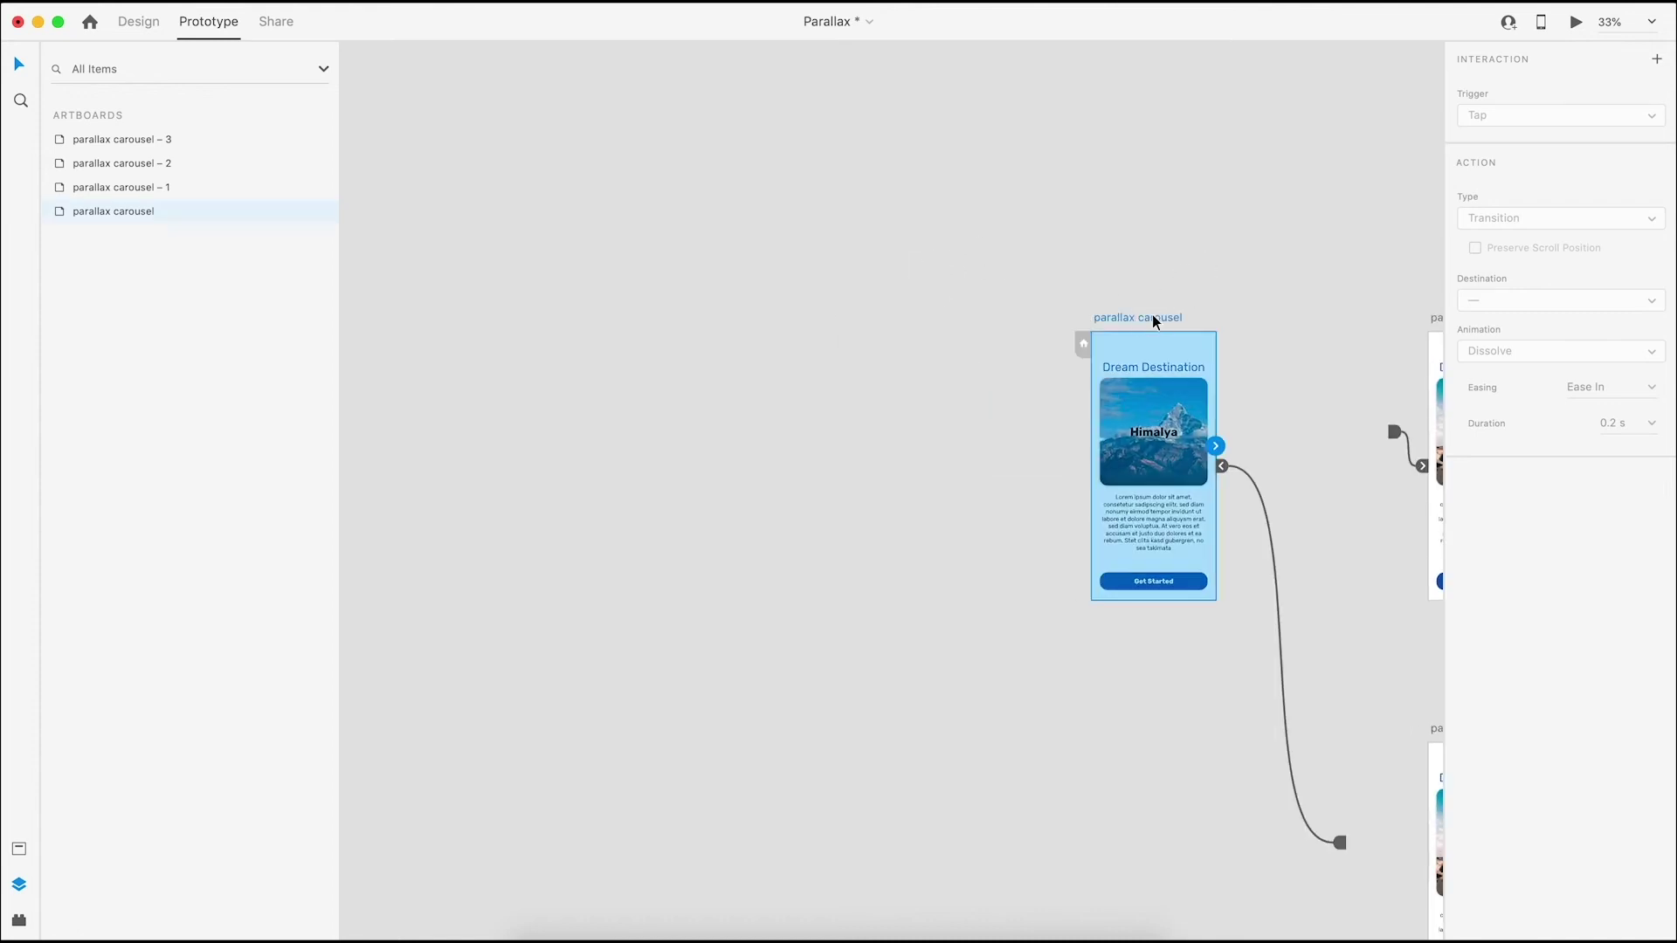
{"action": "left_click", "coordinate": [140, 24]}
{"action": "left_click_drag", "start_coordinate": [1141, 318], "coordinate": [479, 188]}
{"action": "double_click", "coordinate": [477, 184]}
{"action": "type", "text": "ANIMA 1"}
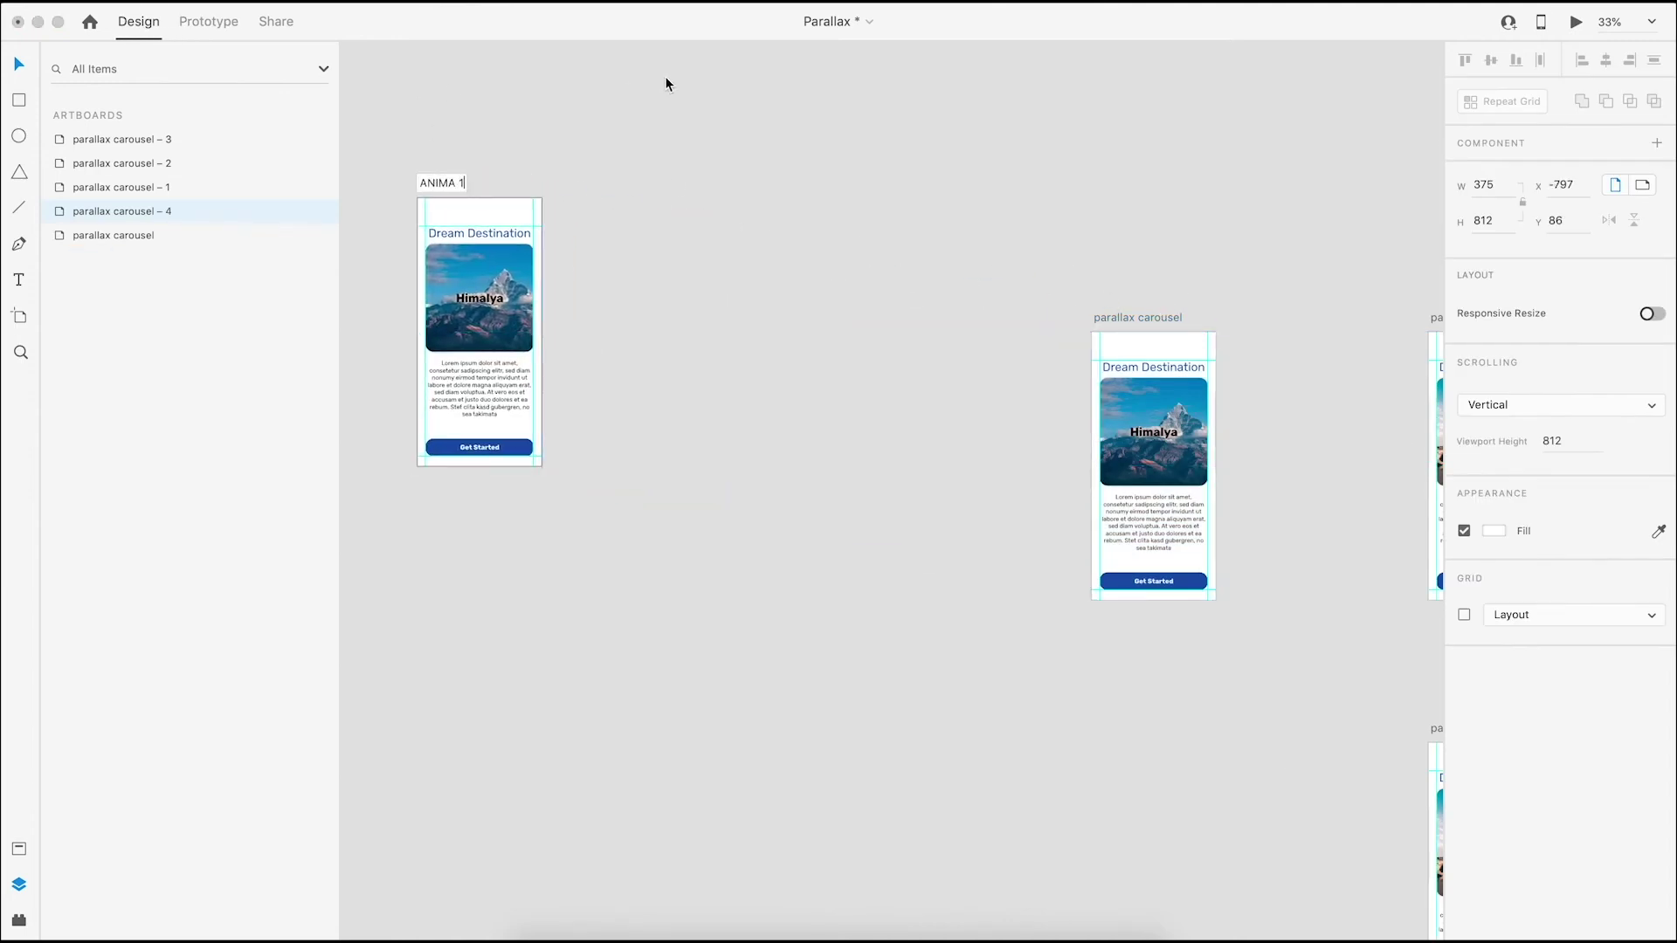
{"action": "key", "text": "Return"}
Move the Dream Destination heading on ANIMA 1 up past the artboard's top edge to Y -36
{"action": "left_click_drag", "start_coordinate": [606, 157], "coordinate": [982, 278]}
{"action": "left_click", "coordinate": [857, 355]}
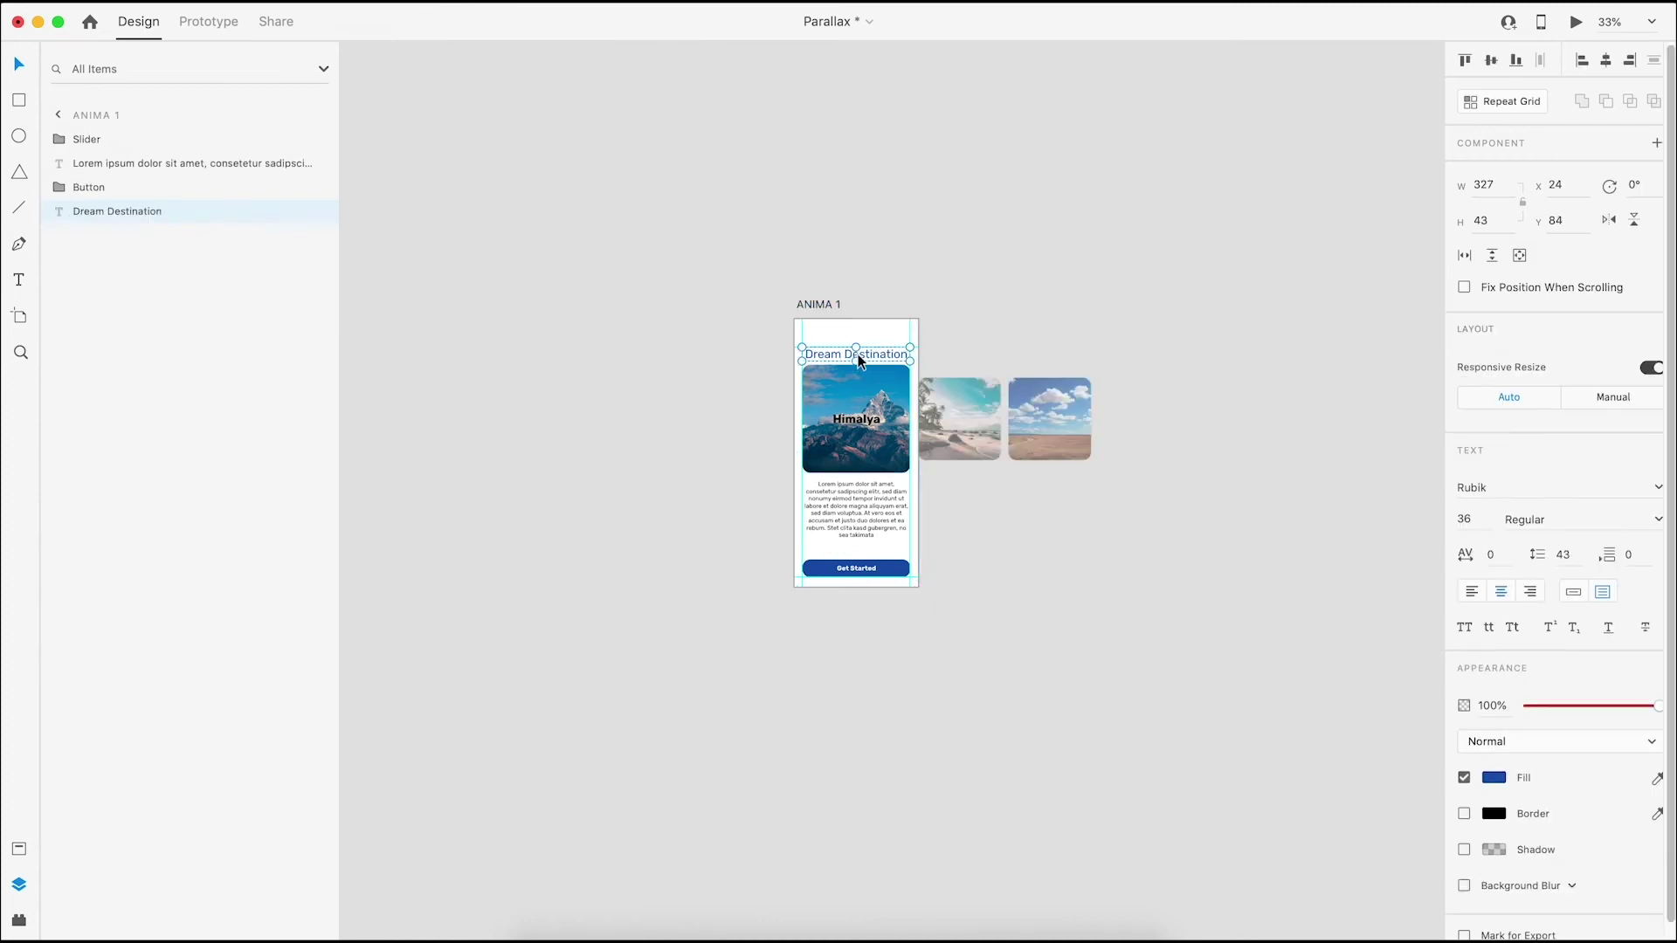
{"action": "key", "text": "shift+Up"}
{"action": "key", "text": "shift+Up"}
{"action": "key", "text": "shift+Up"}
{"action": "key", "text": "shift+Up"}
{"action": "key", "text": "shift+Up"}
{"action": "key", "text": "shift+Up"}
{"action": "key", "text": "shift+Up"}
{"action": "key", "text": "shift+Up"}
{"action": "key", "text": "shift+Up"}
{"action": "key", "text": "shift+Up"}
{"action": "key", "text": "shift+Up"}
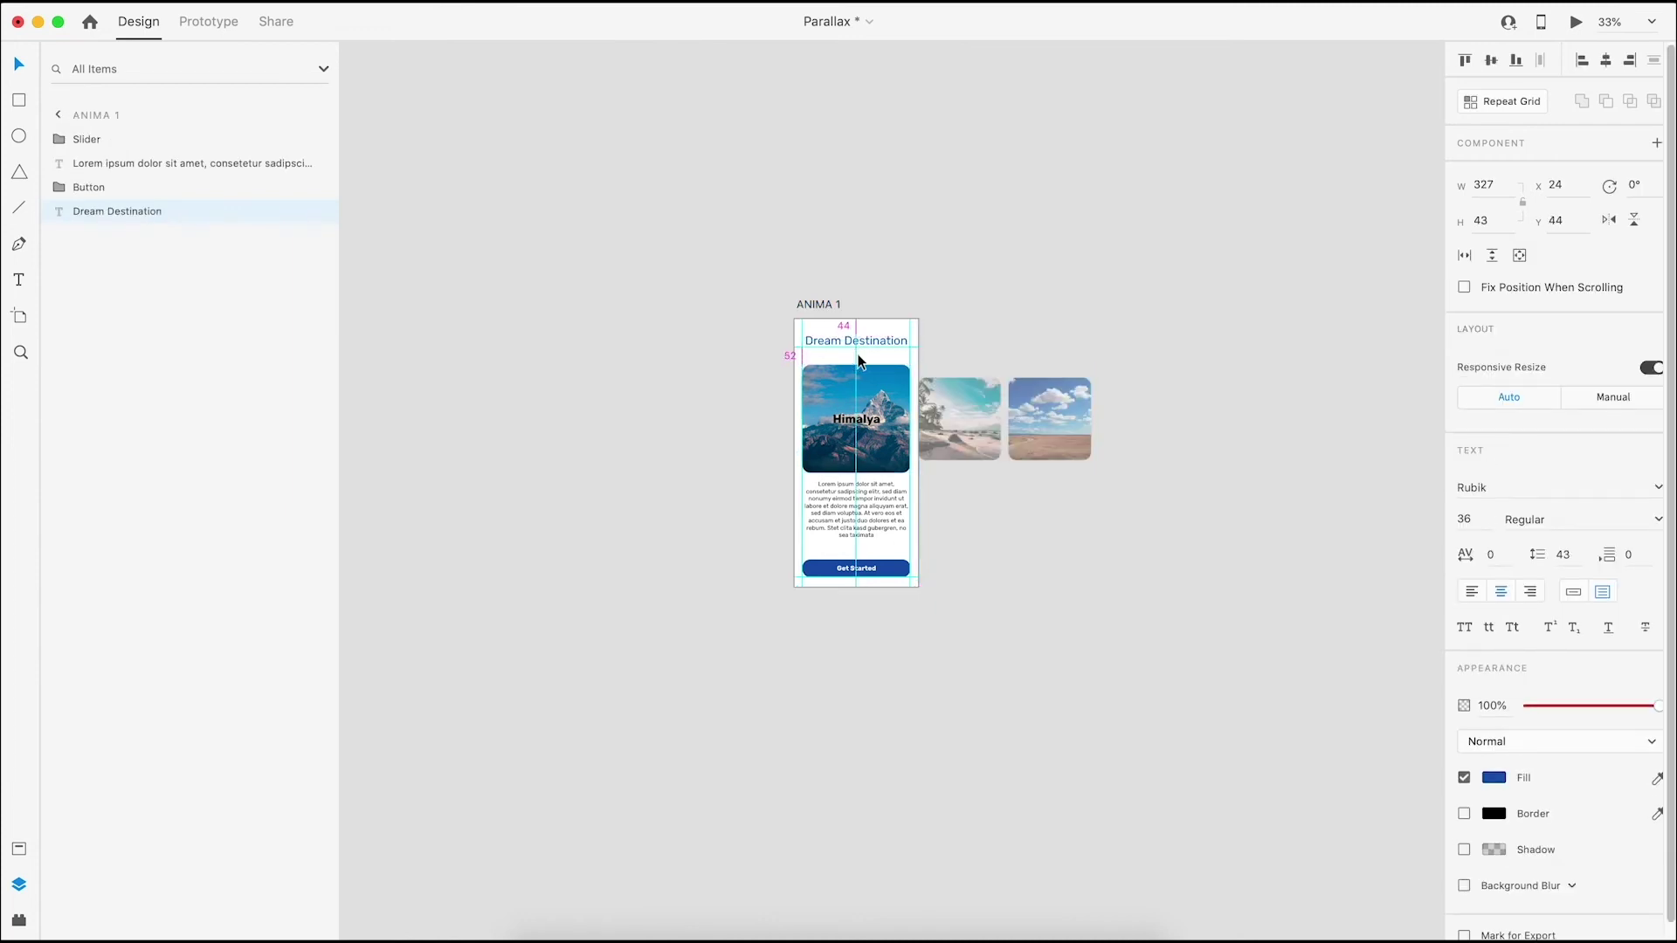
{"action": "key", "text": "shift+Up"}
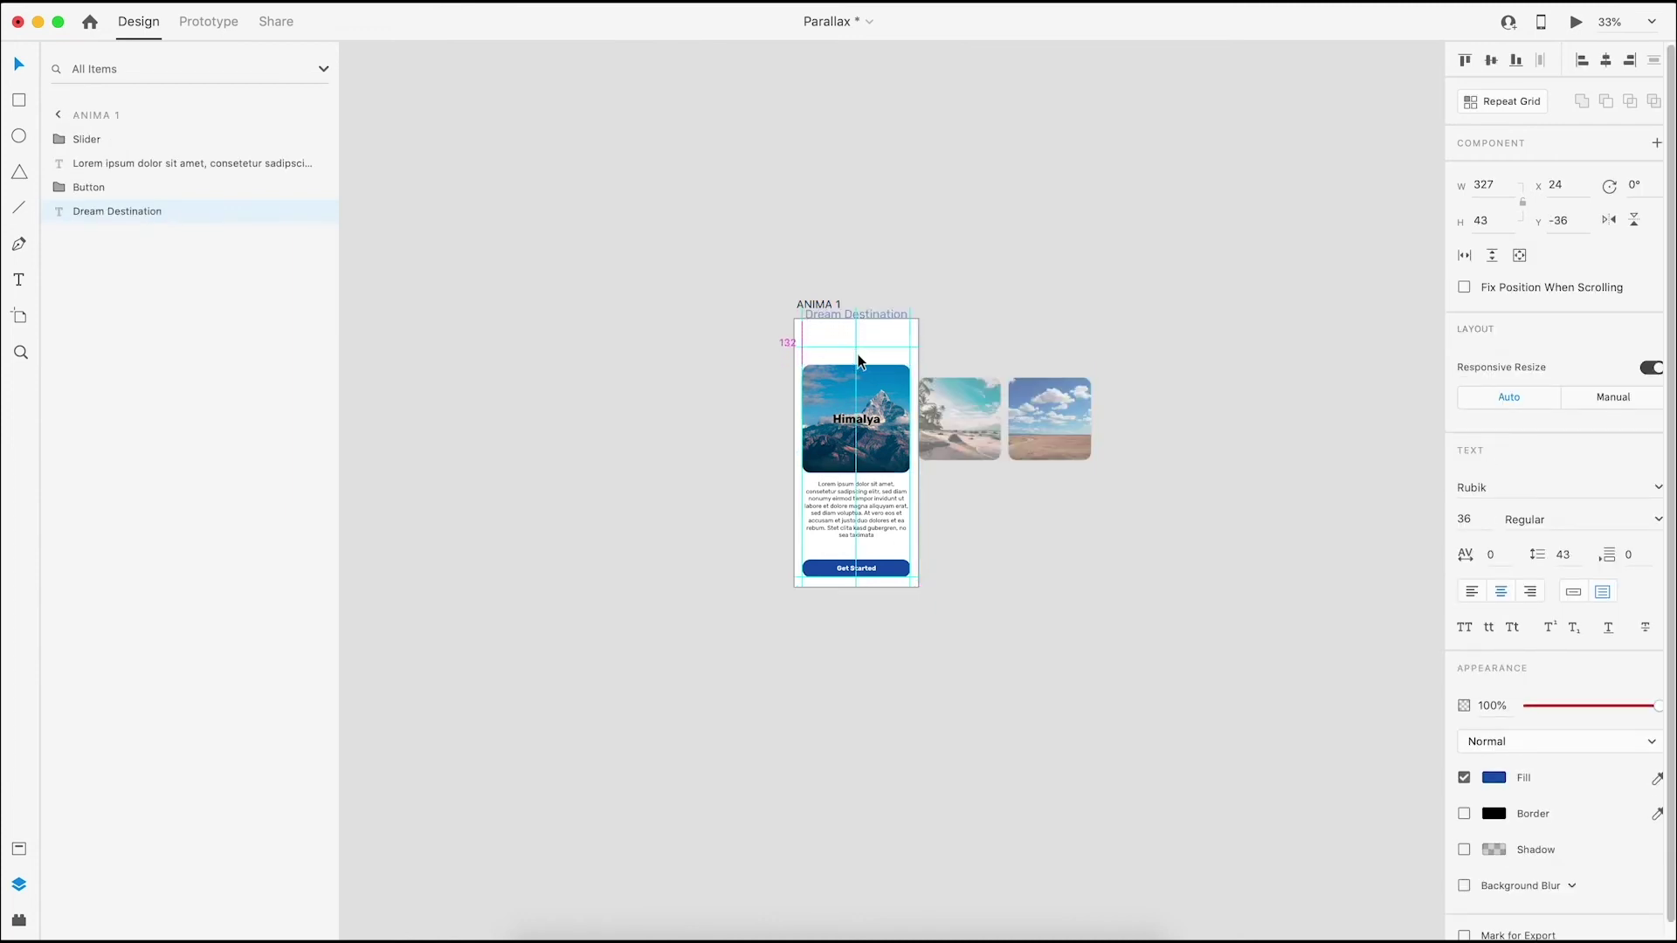
Nudge the Dream Destination heading on ANIMA 1 down to Y -30
{"action": "key", "text": "Down"}
{"action": "key", "text": "Down"}
{"action": "key", "text": "Down"}
{"action": "key", "text": "Down"}
{"action": "key", "text": "Down"}
Move the Slider group on ANIMA 1 right, past the artboard's edge, to X 364
{"action": "scroll", "coordinate": [1059, 303], "scroll_direction": "right", "scroll_amount": 3}
{"action": "left_click", "coordinate": [672, 421]}
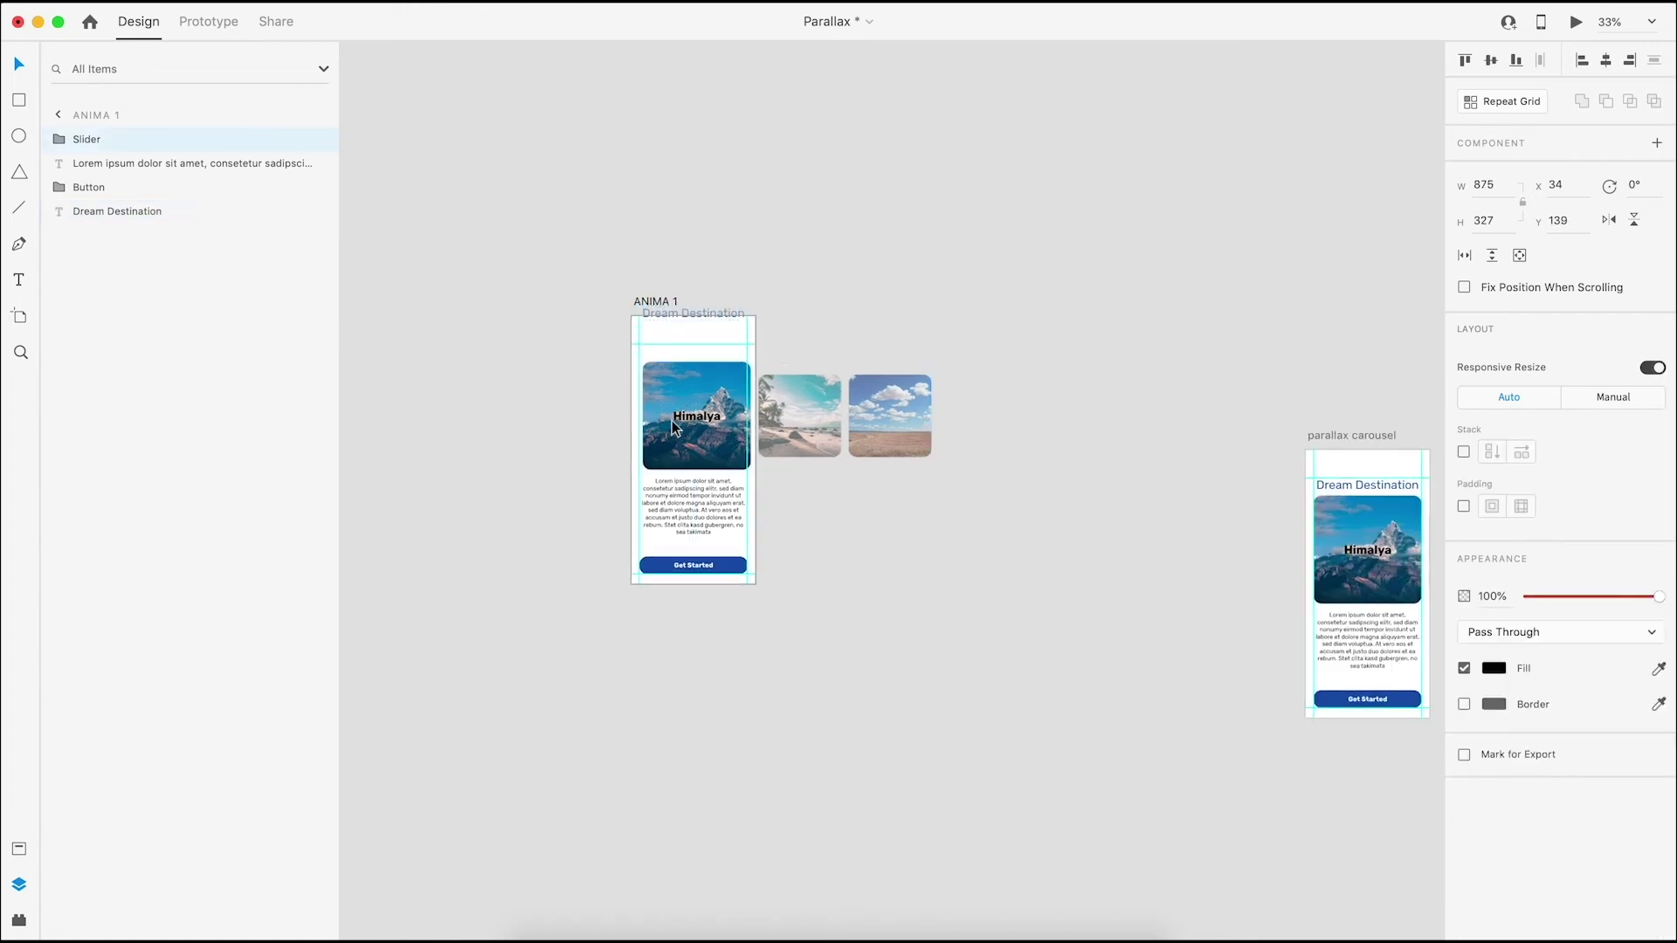
{"action": "key", "text": "shift+Right"}
{"action": "key", "text": "shift+Right"}
{"action": "key", "text": "shift+Right"}
{"action": "key", "text": "shift+Right"}
{"action": "key", "text": "shift+Right"}
{"action": "key", "text": "shift+Right"}
{"action": "key", "text": "shift+Right"}
{"action": "key", "text": "shift+Right"}
{"action": "key", "text": "shift+Right"}
{"action": "key", "text": "shift+Right"}
{"action": "key", "text": "shift+Right"}
{"action": "key", "text": "shift+Right"}
{"action": "key", "text": "shift+Right"}
{"action": "key", "text": "shift+Right"}
{"action": "key", "text": "shift+Right"}
{"action": "key", "text": "shift+Right"}
{"action": "key", "text": "shift+Right"}
{"action": "key", "text": "shift+Right"}
{"action": "key", "text": "shift+Right"}
{"action": "key", "text": "shift+Right"}
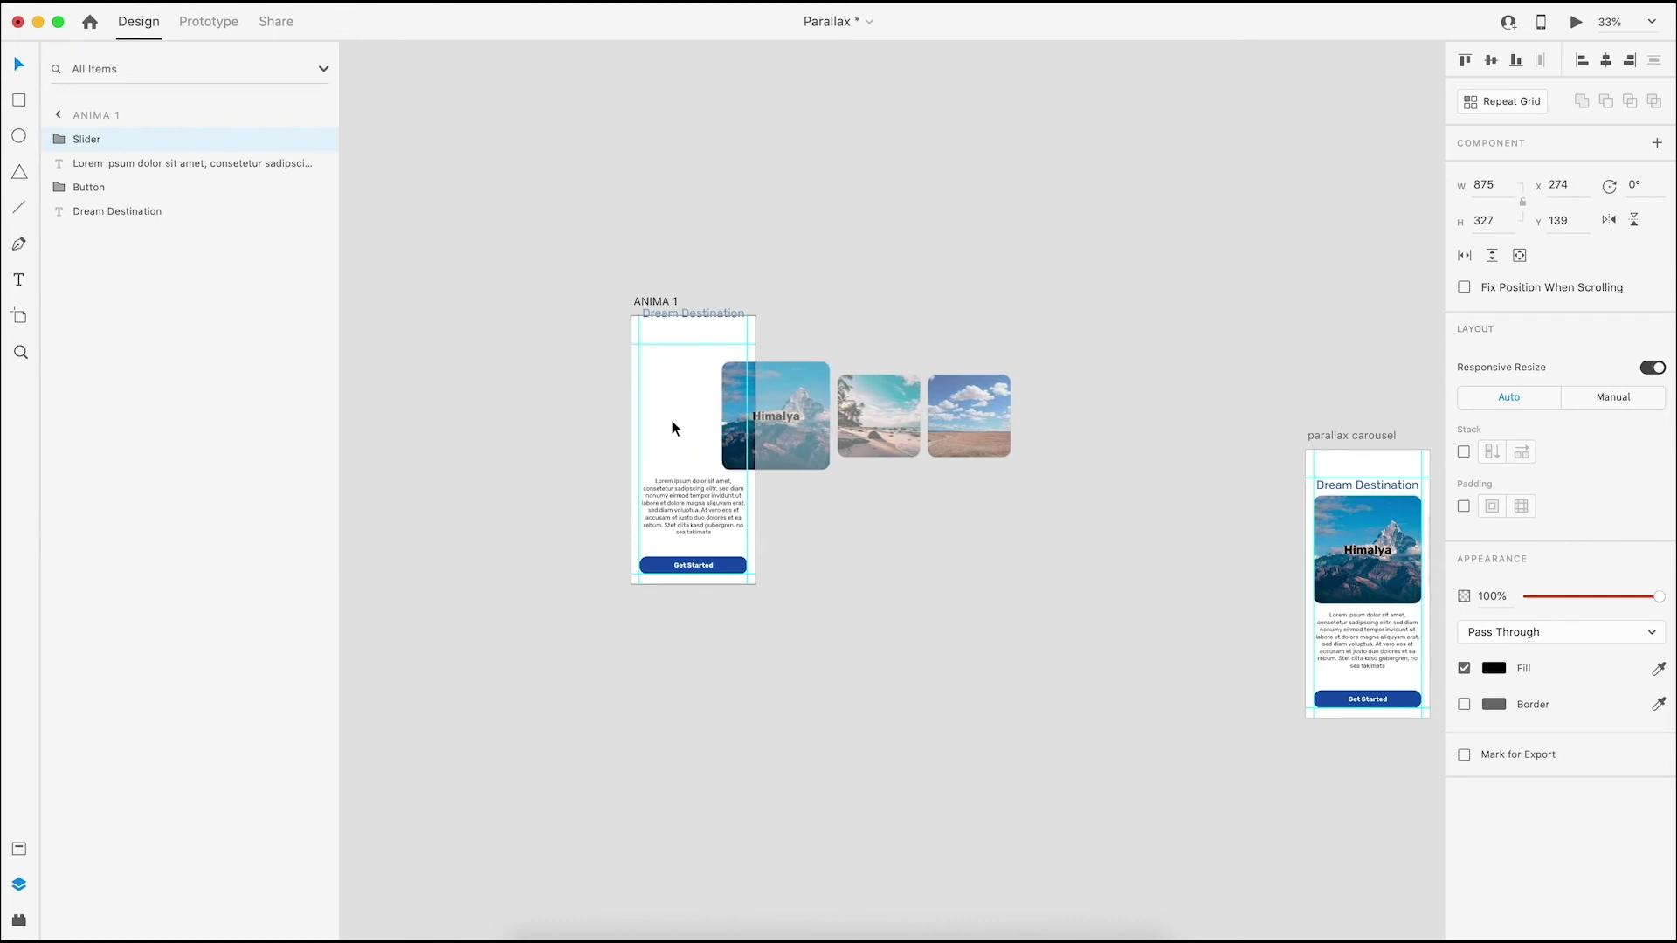
{"action": "key", "text": "shift+Right"}
{"action": "key", "text": "shift+Right"}
{"action": "key", "text": "shift+Right"}
{"action": "key", "text": "shift+Right"}
{"action": "key", "text": "shift+Right"}
{"action": "key", "text": "shift+Right"}
{"action": "key", "text": "shift+Right"}
{"action": "key", "text": "shift+Right"}
{"action": "key", "text": "shift+Right"}
{"action": "key", "text": "shift+Right"}
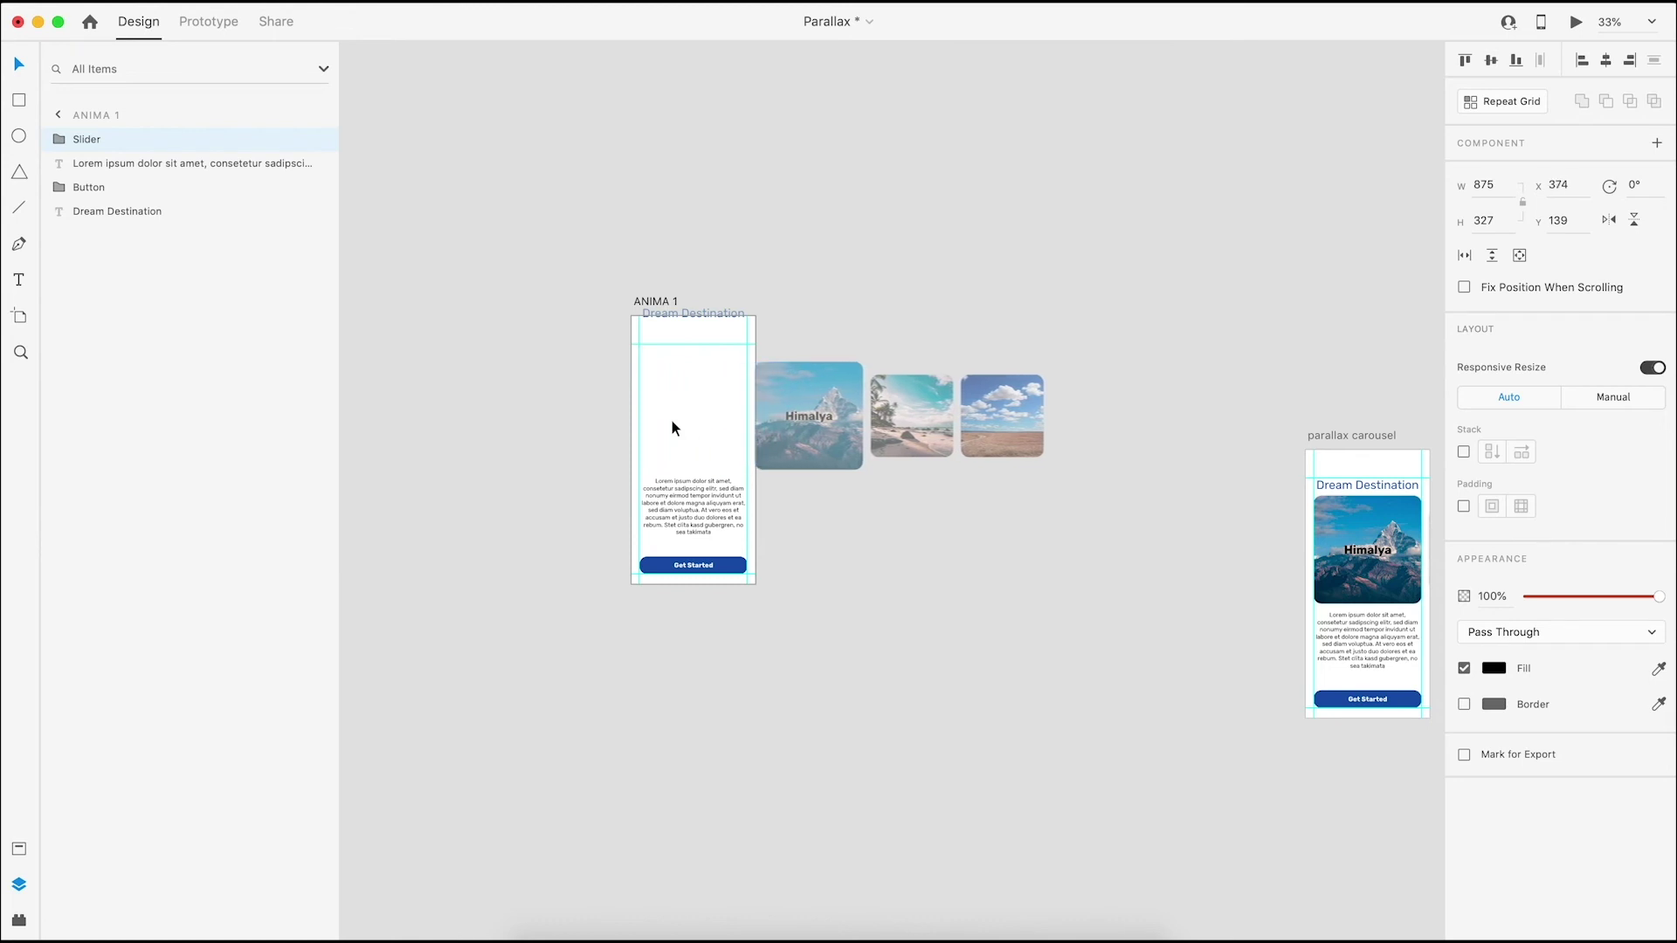
Move the lorem ipsum paragraph on ANIMA 1 left, past the artboard's edge, to X -312
{"action": "left_click", "coordinate": [682, 515]}
{"action": "key", "text": "shift+Left"}
{"action": "key", "text": "shift+Left"}
{"action": "key", "text": "shift+Left"}
{"action": "key", "text": "shift+Left"}
{"action": "key", "text": "shift+Left"}
{"action": "key", "text": "shift+Left"}
{"action": "key", "text": "shift+Left"}
{"action": "key", "text": "shift+Left"}
{"action": "key", "text": "shift+Left"}
{"action": "key", "text": "shift+Left"}
{"action": "key", "text": "shift+Left"}
{"action": "key", "text": "shift+Left"}
{"action": "key", "text": "shift+Left"}
{"action": "key", "text": "shift+Left"}
{"action": "key", "text": "shift+Left"}
{"action": "key", "text": "shift+Left"}
{"action": "key", "text": "shift+Left"}
{"action": "key", "text": "shift+Left"}
{"action": "key", "text": "shift+Left"}
{"action": "key", "text": "shift+Left"}
{"action": "key", "text": "shift+Left"}
{"action": "key", "text": "shift+Left"}
{"action": "key", "text": "shift+Left"}
{"action": "key", "text": "shift+Left"}
{"action": "key", "text": "shift+Left"}
{"action": "key", "text": "shift+Left"}
{"action": "key", "text": "shift+Left"}
{"action": "key", "text": "shift+Left"}
{"action": "key", "text": "shift+Left"}
{"action": "key", "text": "shift+Left"}
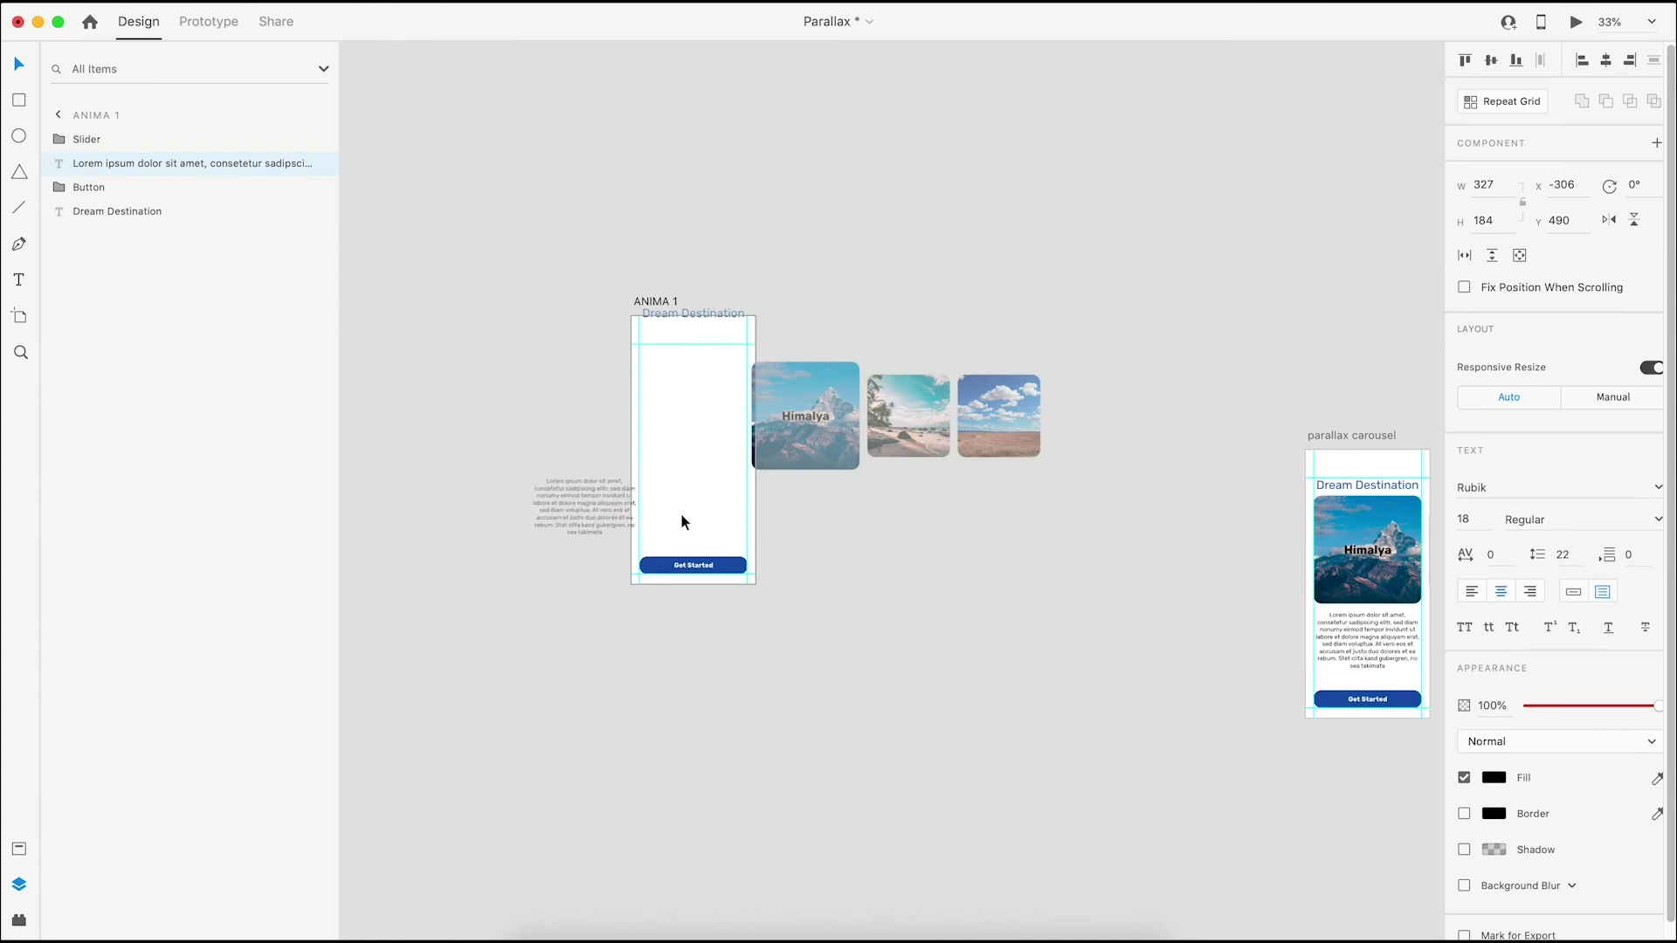
Move the Get Started button on ANIMA 1 down to the artboard's bottom edge at Y 799
{"action": "left_click", "coordinate": [711, 563]}
{"action": "key", "text": "shift+Down"}
{"action": "key", "text": "shift+Down"}
{"action": "key", "text": "shift+Down"}
{"action": "key", "text": "shift+Down"}
{"action": "key", "text": "shift+Down"}
{"action": "key", "text": "shift+Down"}
{"action": "key", "text": "shift+Down"}
{"action": "key", "text": "shift+Down"}
{"action": "key", "text": "shift+Up"}
{"action": "left_click", "coordinate": [903, 583]}
{"action": "scroll", "coordinate": [907, 583], "scroll_direction": "right", "scroll_amount": 3}
{"action": "scroll", "coordinate": [907, 582], "scroll_direction": "down", "scroll_amount": 2}
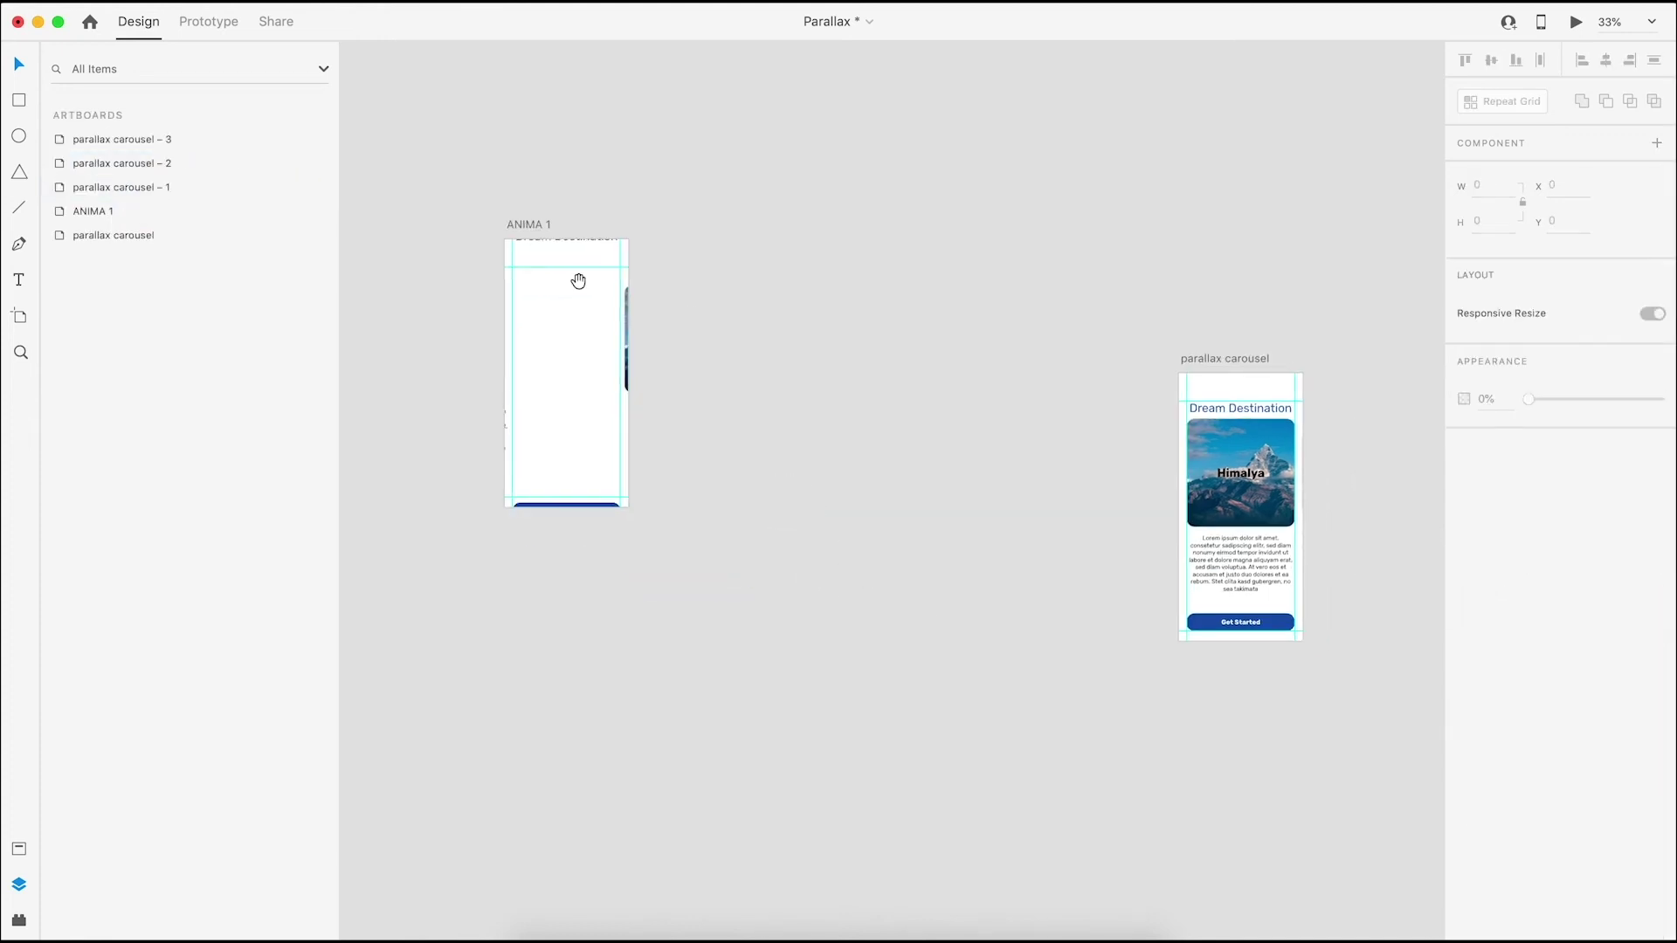
Set the opacity of the heading, slider, button and paragraph on ANIMA 1 to 0%
{"action": "left_click", "coordinate": [574, 245]}
{"action": "left_click_drag", "start_coordinate": [1659, 703], "coordinate": [783, 471]}
{"action": "left_click", "coordinate": [702, 360]}
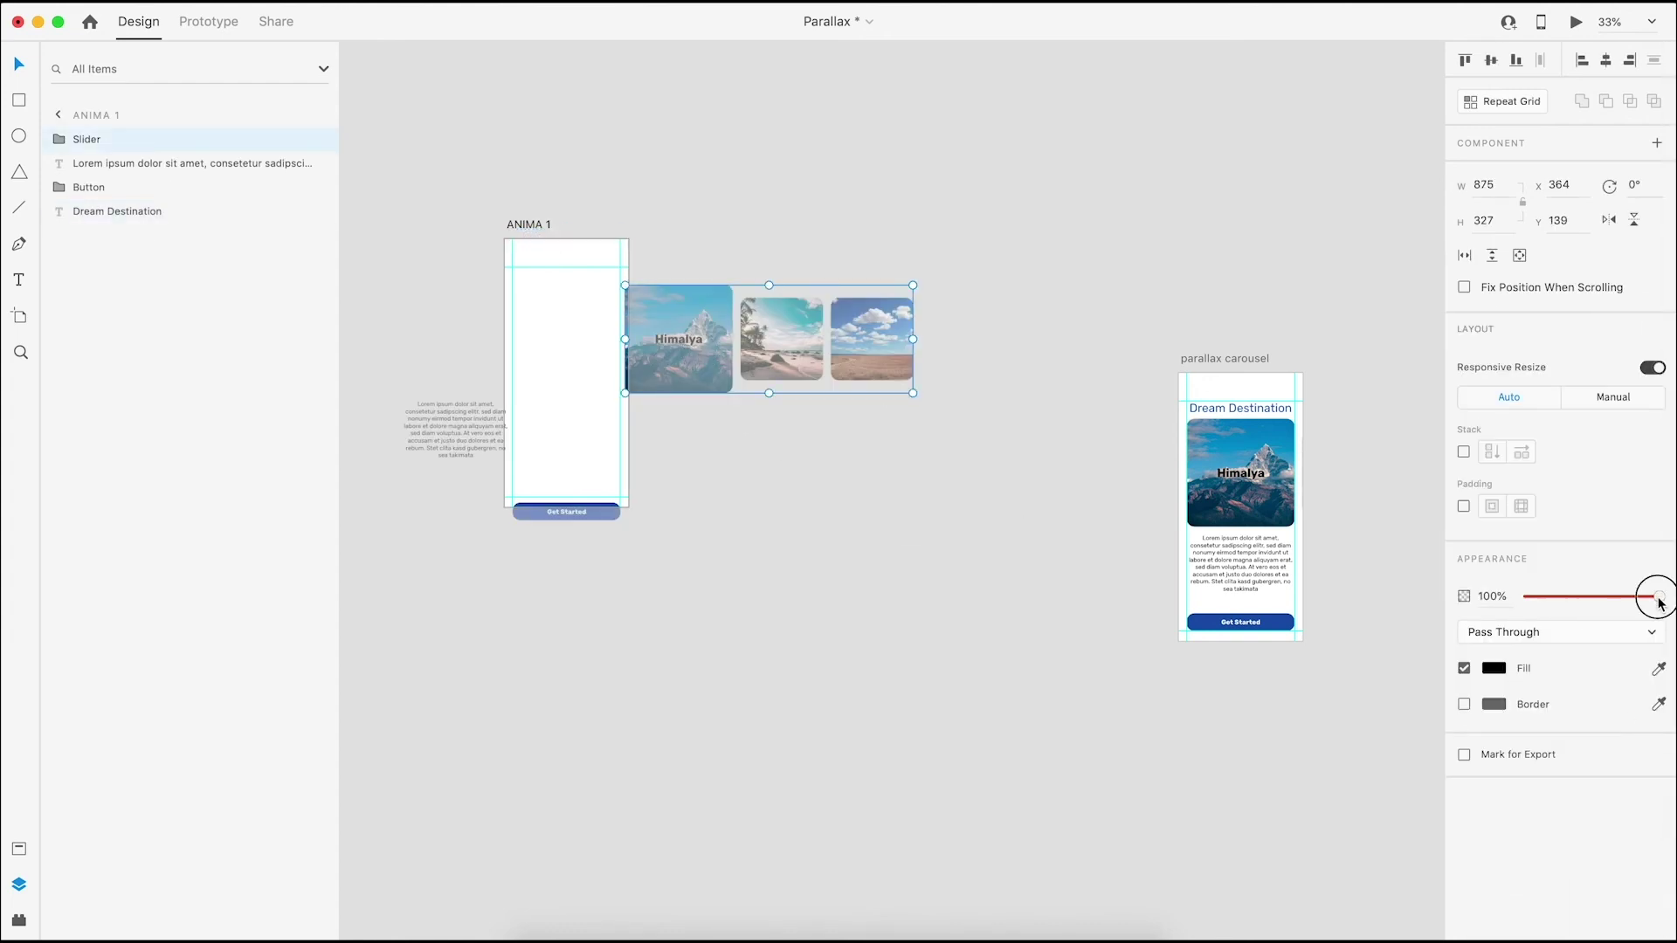
{"action": "left_click_drag", "start_coordinate": [1657, 592], "coordinate": [580, 517]}
{"action": "left_click", "coordinate": [580, 517]}
{"action": "left_click_drag", "start_coordinate": [1659, 602], "coordinate": [468, 416]}
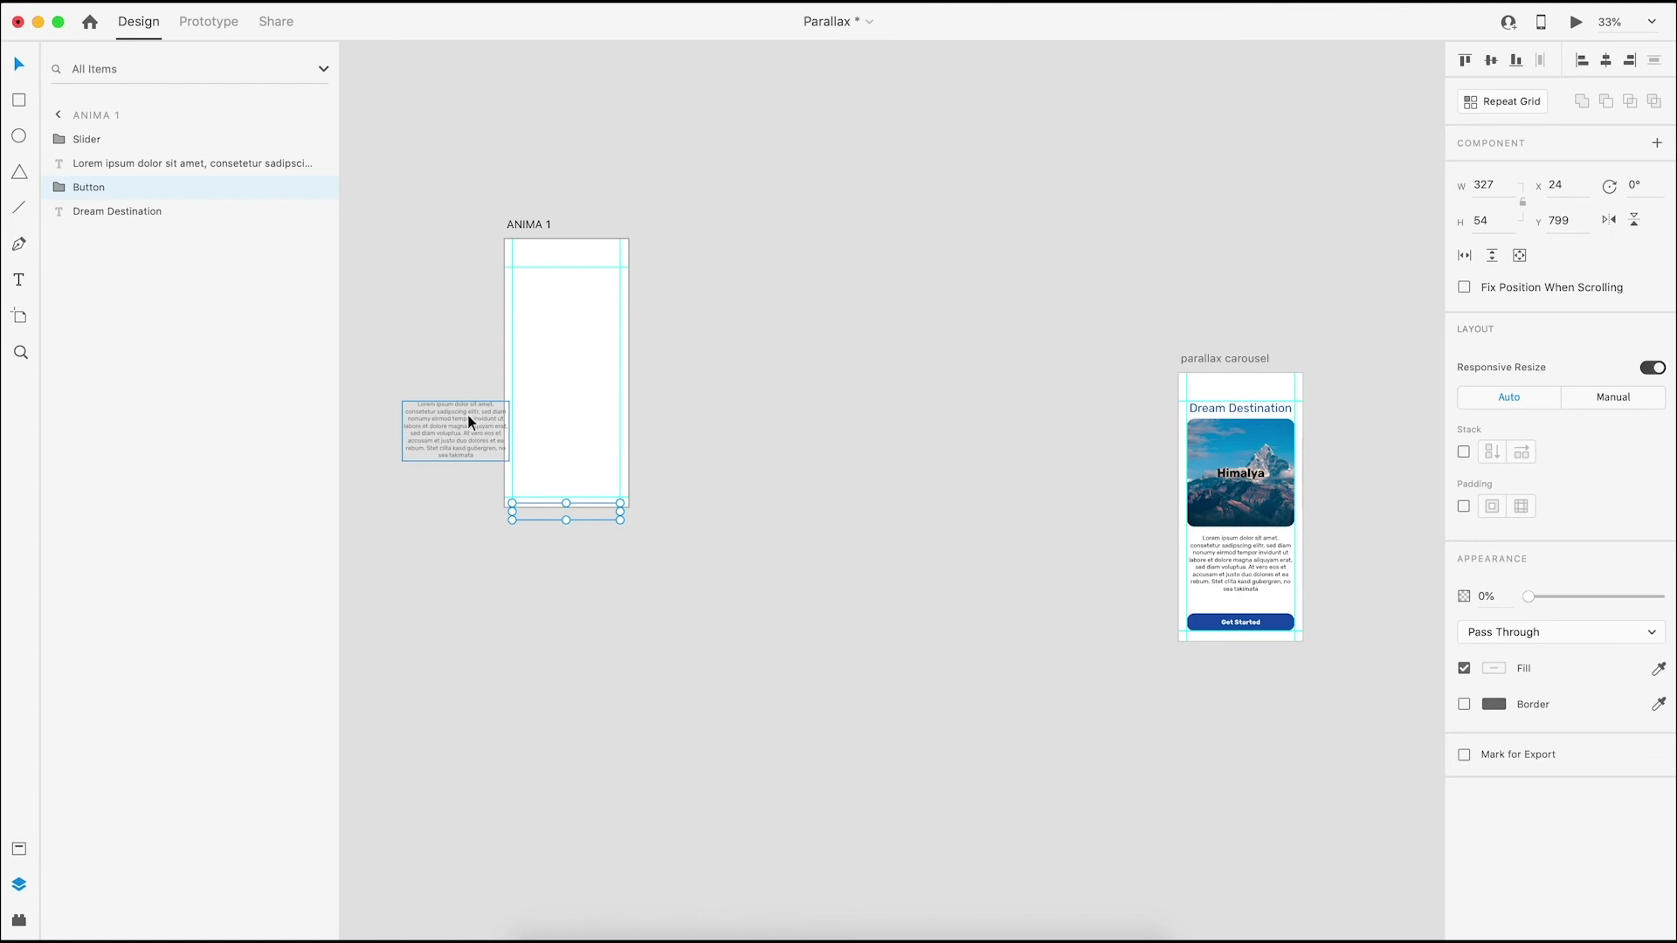
{"action": "left_click", "coordinate": [468, 416]}
{"action": "left_click_drag", "start_coordinate": [1646, 700], "coordinate": [1010, 550]}
{"action": "left_click", "coordinate": [1010, 550]}
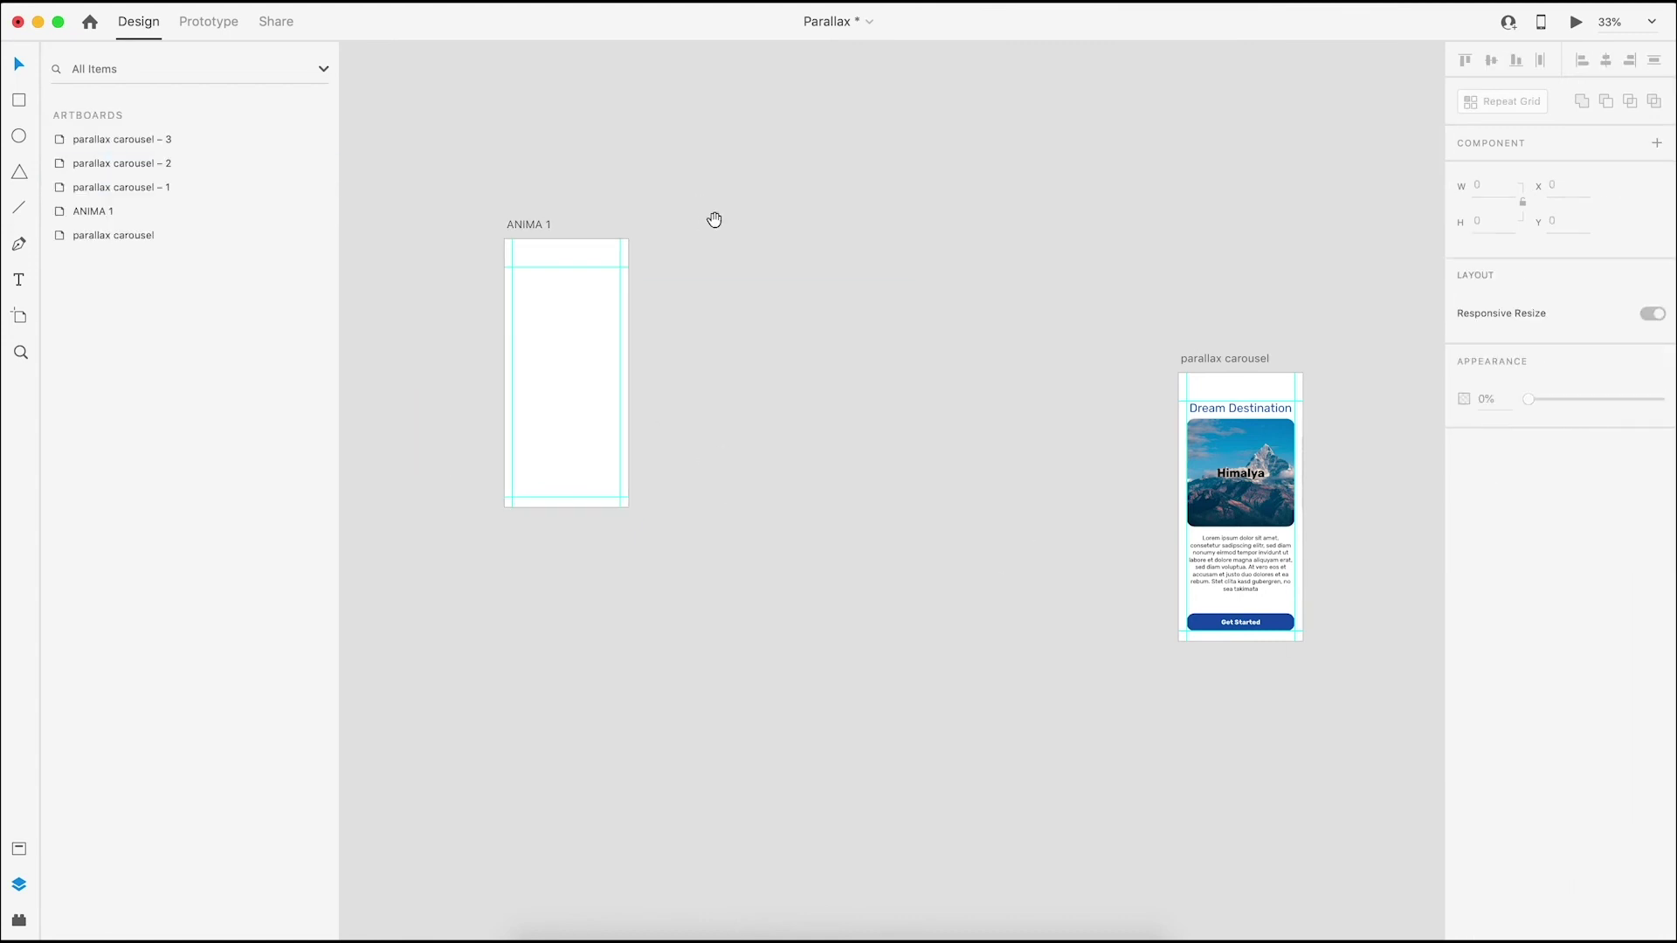
Duplicate the ANIMA 1 artboard and place the copy directly to its right
{"action": "scroll", "coordinate": [650, 218], "scroll_direction": "left", "scroll_amount": 3}
{"action": "left_click", "coordinate": [610, 218]}
{"action": "left_click_drag", "start_coordinate": [609, 223], "coordinate": [665, 226]}
Set the heading on ANIMA 1 – 1 to Y 84, matching the parallax carousel artboard, with 100% opacity
{"action": "left_click", "coordinate": [666, 245]}
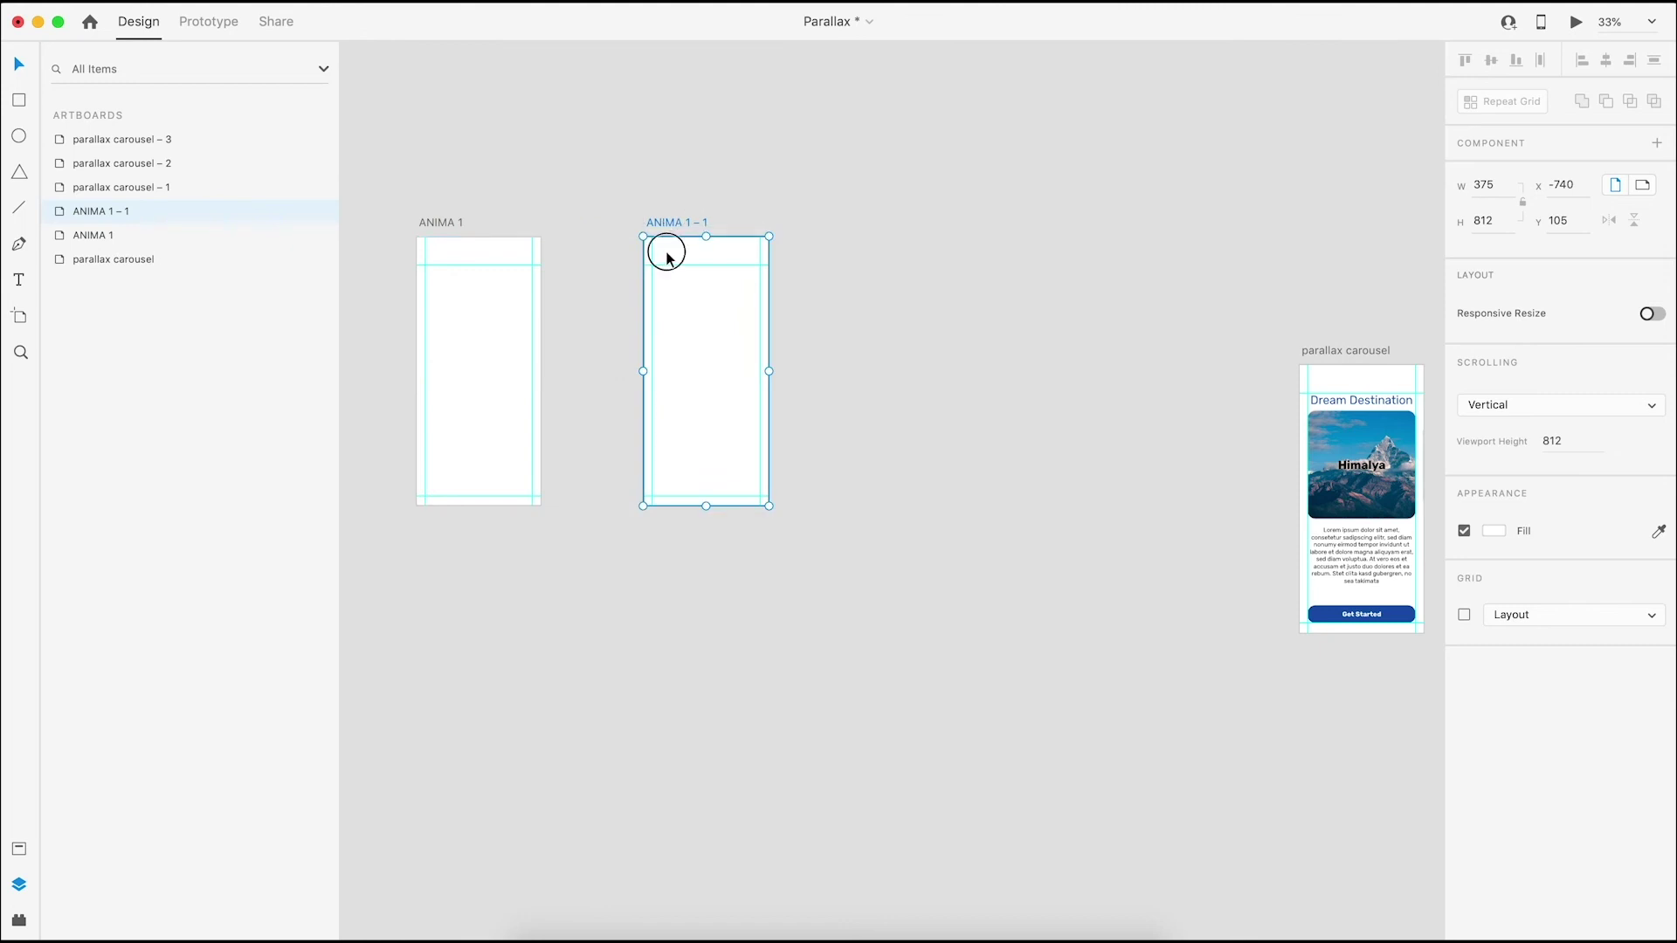
{"action": "left_click", "coordinate": [1373, 406]}
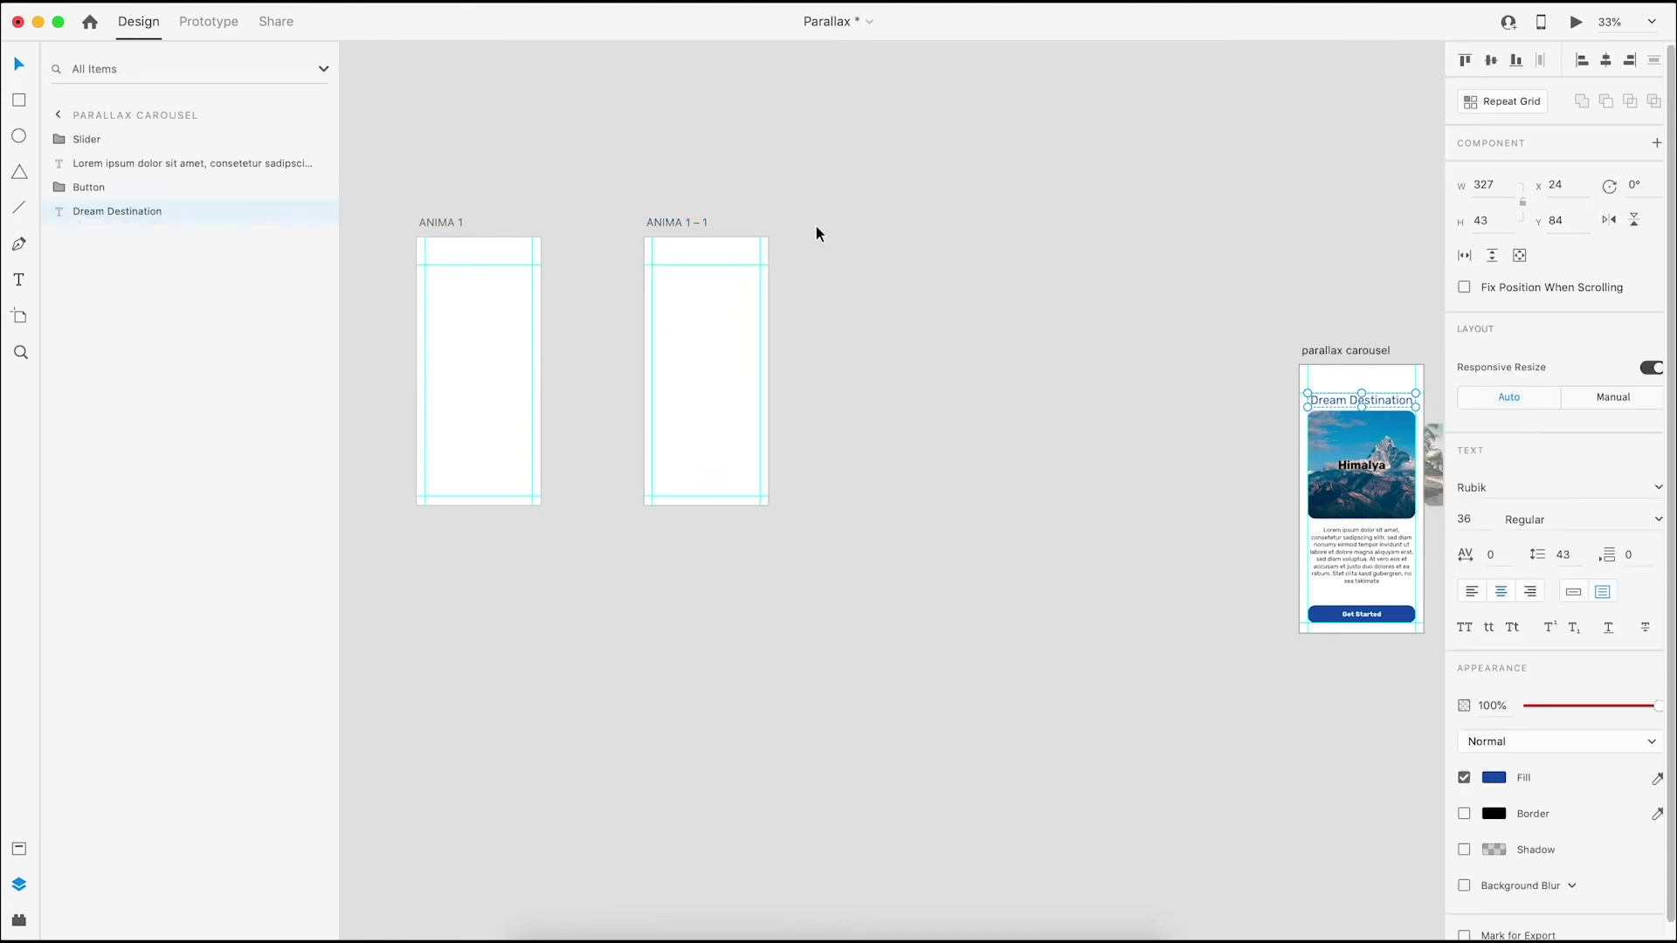
{"action": "left_click", "coordinate": [699, 236]}
{"action": "left_click", "coordinate": [1572, 216]}
{"action": "type", "text": "84"}
{"action": "key", "text": "Return"}
{"action": "left_click_drag", "start_coordinate": [1527, 705], "coordinate": [1661, 705]}
{"action": "left_click", "coordinate": [856, 260]}
Duplicate the ANIMA 1 – 1 artboard and place the copy to its right
{"action": "scroll", "coordinate": [855, 267], "scroll_direction": "right", "scroll_amount": 3}
{"action": "left_click", "coordinate": [554, 195]}
{"action": "left_click_drag", "start_coordinate": [553, 194], "coordinate": [784, 197]}
{"action": "left_click", "coordinate": [924, 287]}
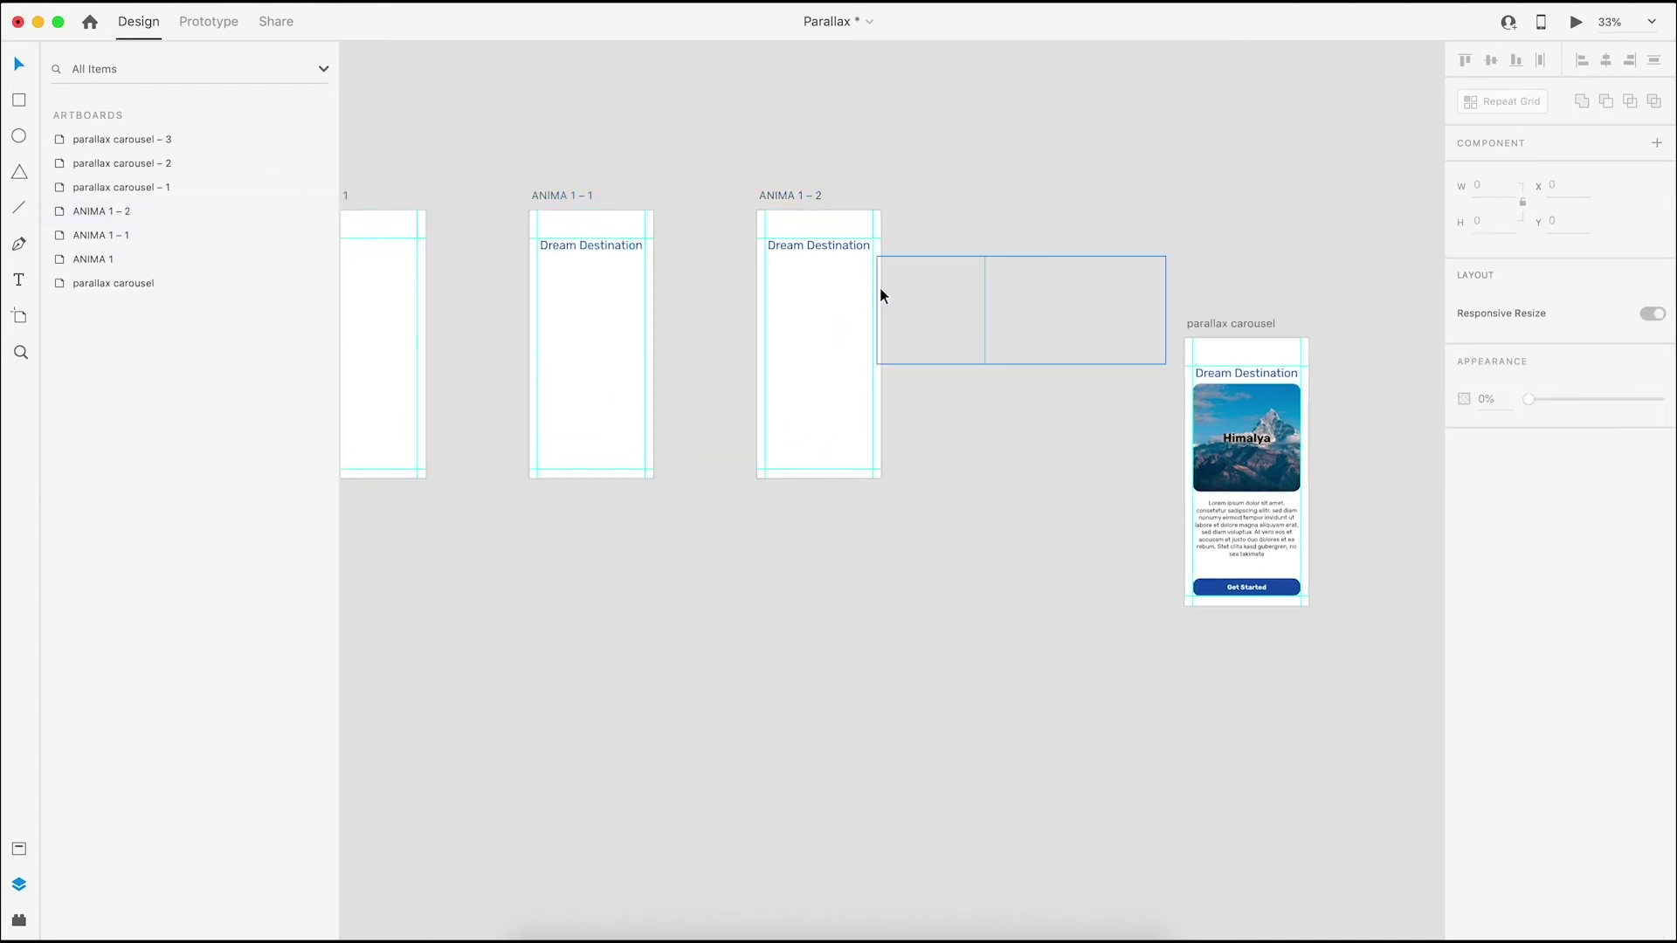
Restore the slider on ANIMA 1 – 2 to 100% opacity and move it left to X 24, matching the parallax carousel artboard
{"action": "left_click", "coordinate": [879, 290]}
{"action": "left_click", "coordinate": [1235, 434]}
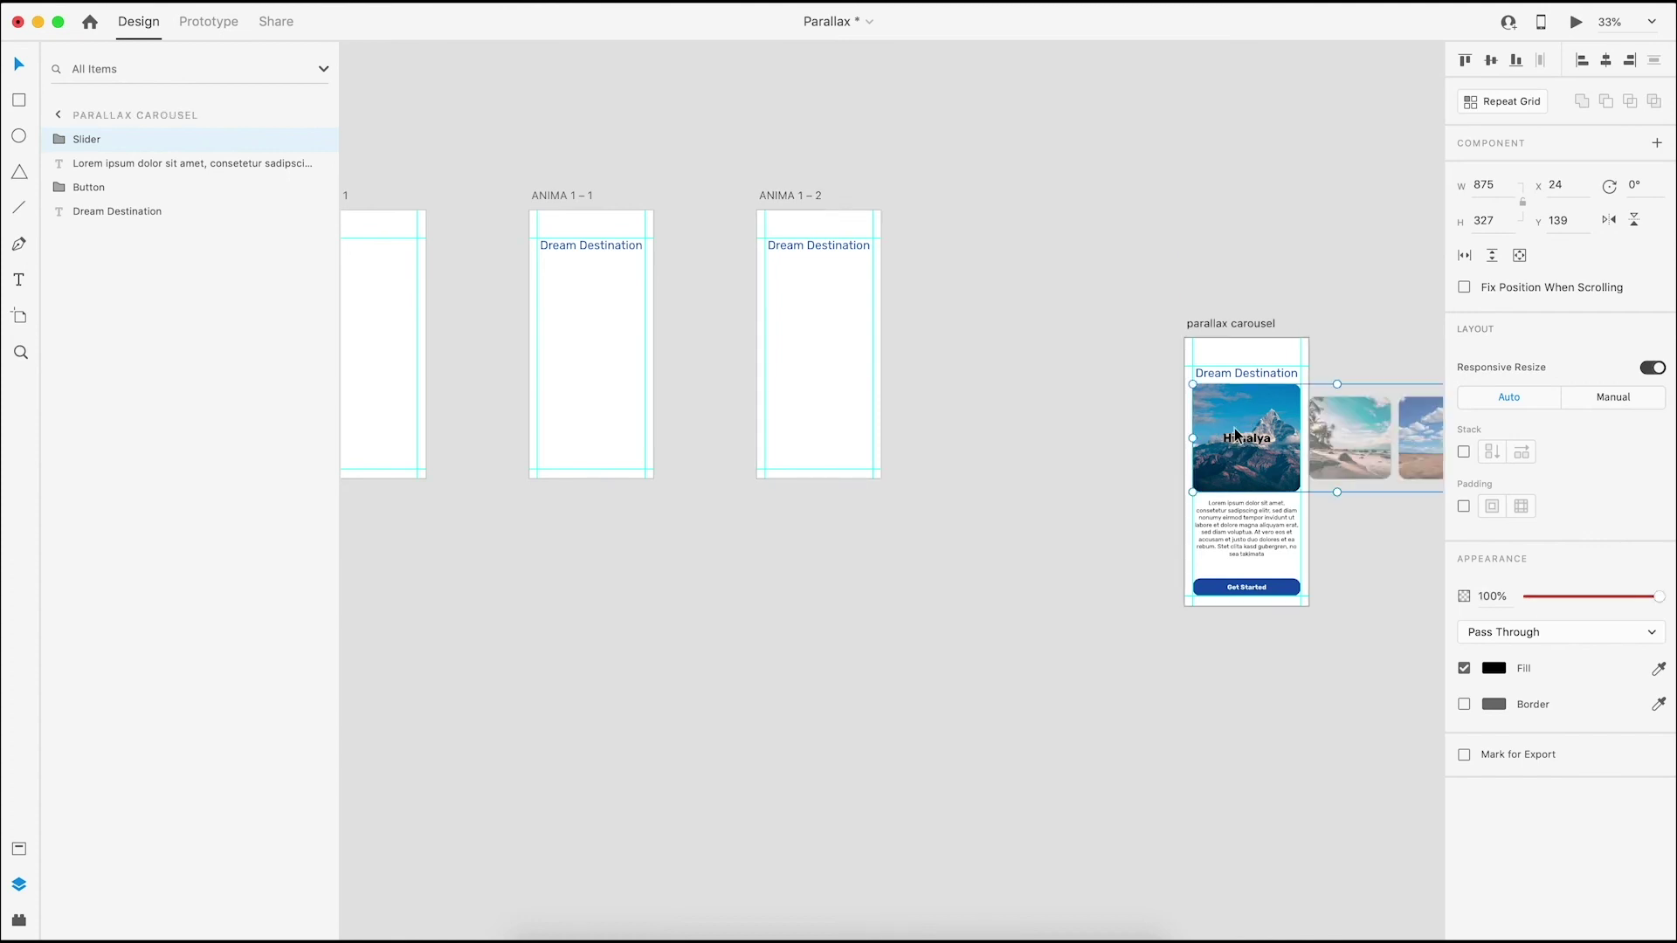
{"action": "left_click", "coordinate": [883, 296]}
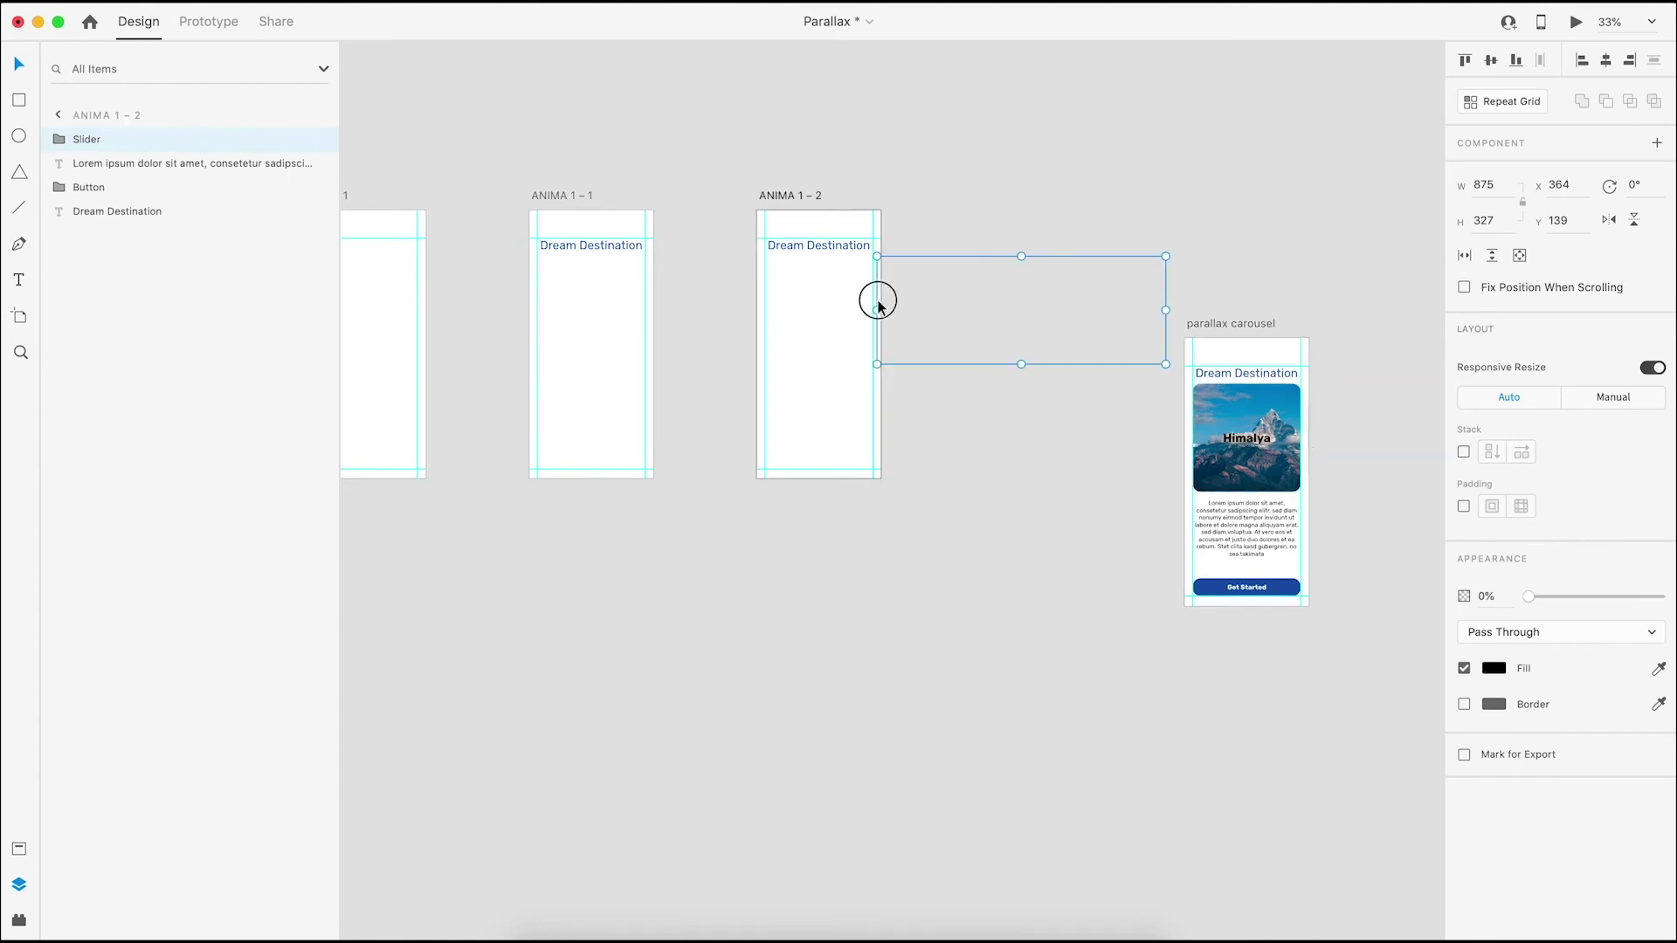
{"action": "key", "text": "shift+Left"}
{"action": "key", "text": "shift+Left"}
{"action": "key", "text": "shift+Left"}
{"action": "key", "text": "shift+Left"}
{"action": "left_click_drag", "start_coordinate": [1528, 596], "coordinate": [1670, 611]}
{"action": "key", "text": "shift+Left"}
{"action": "key", "text": "shift+Left"}
{"action": "key", "text": "shift+Left"}
{"action": "key", "text": "shift+Left"}
{"action": "key", "text": "shift+Left"}
{"action": "key", "text": "shift+Left"}
{"action": "key", "text": "shift+Left"}
{"action": "key", "text": "shift+Left"}
{"action": "key", "text": "shift+Left"}
{"action": "key", "text": "shift+Left"}
{"action": "key", "text": "shift+Left"}
{"action": "key", "text": "shift+Left"}
{"action": "key", "text": "shift+Left"}
{"action": "key", "text": "shift+Left"}
{"action": "key", "text": "shift+Left"}
{"action": "key", "text": "shift+Left"}
{"action": "key", "text": "shift+Left"}
{"action": "key", "text": "shift+Left"}
{"action": "key", "text": "shift+Left"}
{"action": "key", "text": "shift+Left"}
{"action": "key", "text": "shift+Left"}
{"action": "key", "text": "shift+Left"}
{"action": "key", "text": "shift+Left"}
{"action": "key", "text": "shift+Left"}
{"action": "key", "text": "shift+Left"}
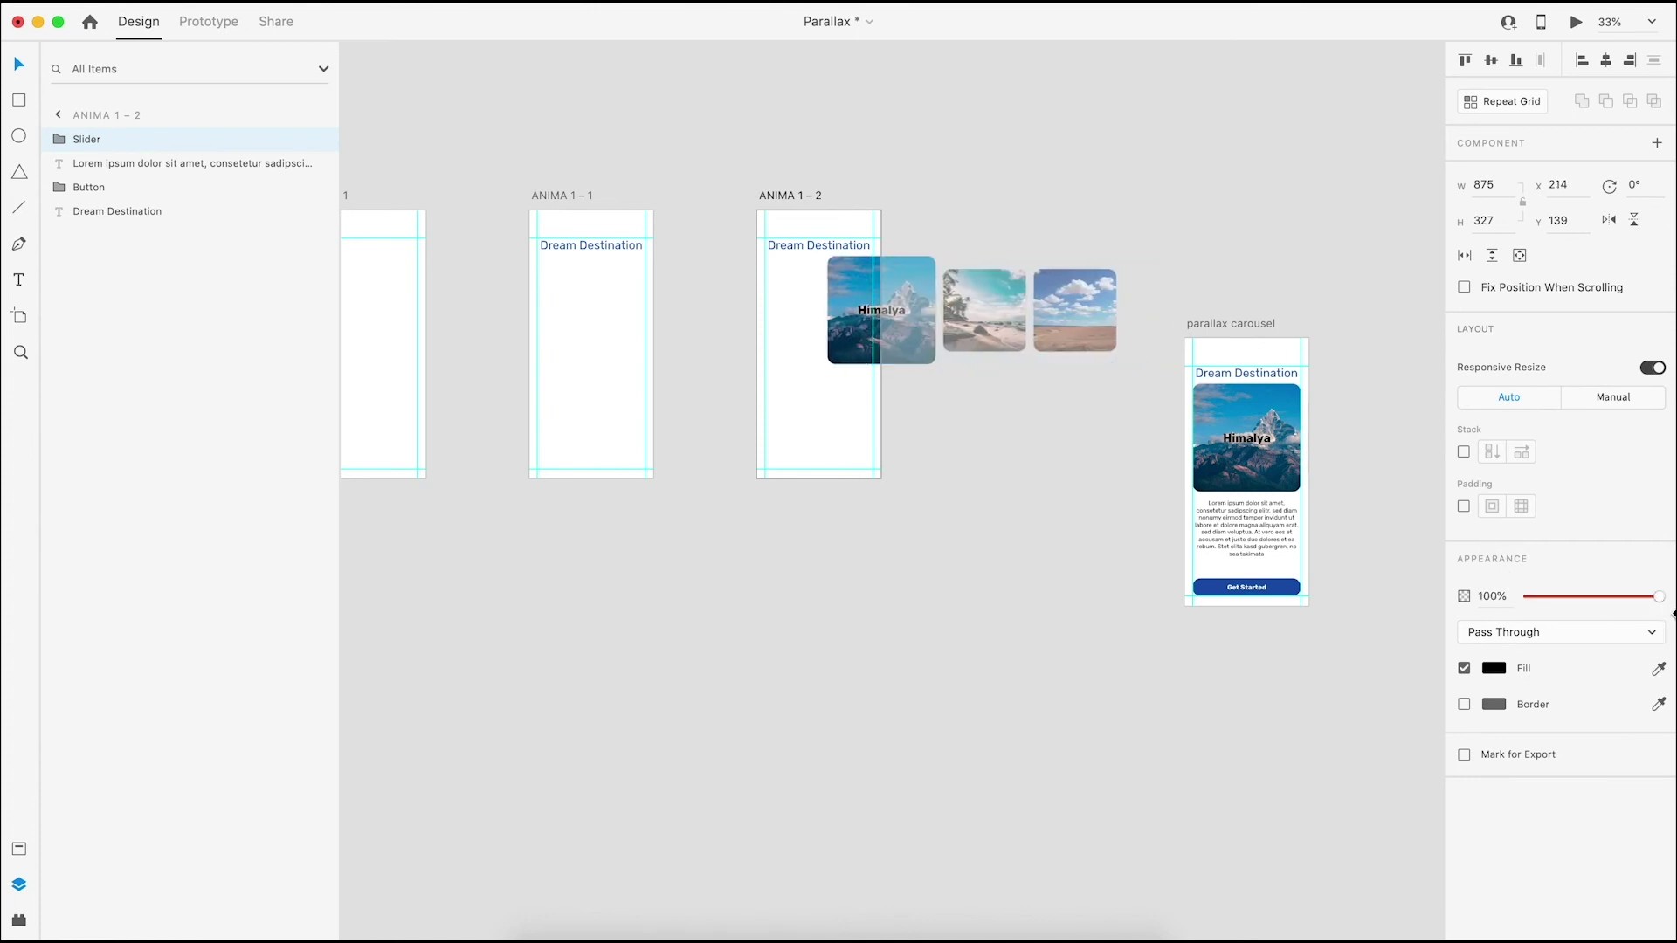
{"action": "key", "text": "shift+Left"}
{"action": "key", "text": "shift+Left"}
{"action": "key", "text": "shift+Left"}
{"action": "key", "text": "shift+Left"}
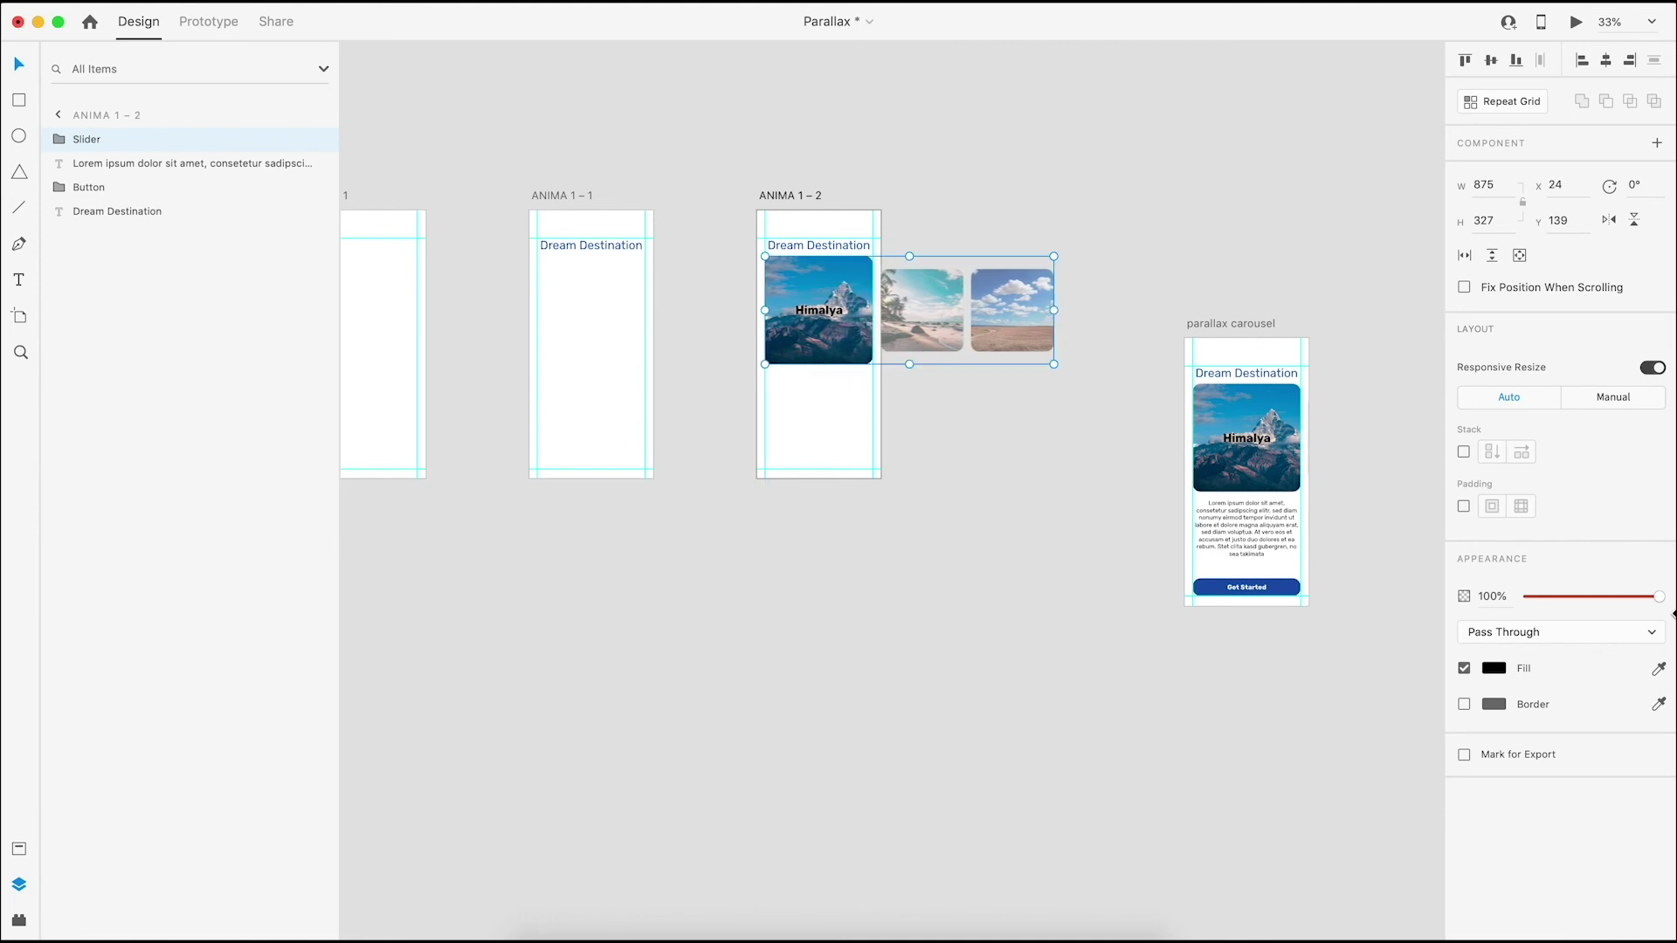
{"action": "left_click", "coordinate": [1197, 259]}
Duplicate the ANIMA 1 – 2 artboard and place the copy below ANIMA 1
{"action": "scroll", "coordinate": [1148, 202], "scroll_direction": "left", "scroll_amount": 3}
{"action": "scroll", "coordinate": [1148, 202], "scroll_direction": "down", "scroll_amount": 1}
{"action": "left_click", "coordinate": [886, 169]}
{"action": "left_click_drag", "start_coordinate": [889, 175], "coordinate": [434, 517]}
Set the lorem ipsum paragraph on ANIMA 1 – 3 to 100% opacity and center it horizontally on the artboard
{"action": "scroll", "coordinate": [720, 578], "scroll_direction": "left", "scroll_amount": 3}
{"action": "scroll", "coordinate": [720, 578], "scroll_direction": "down", "scroll_amount": 2}
{"action": "left_click", "coordinate": [589, 522]}
{"action": "left_click", "coordinate": [673, 523]}
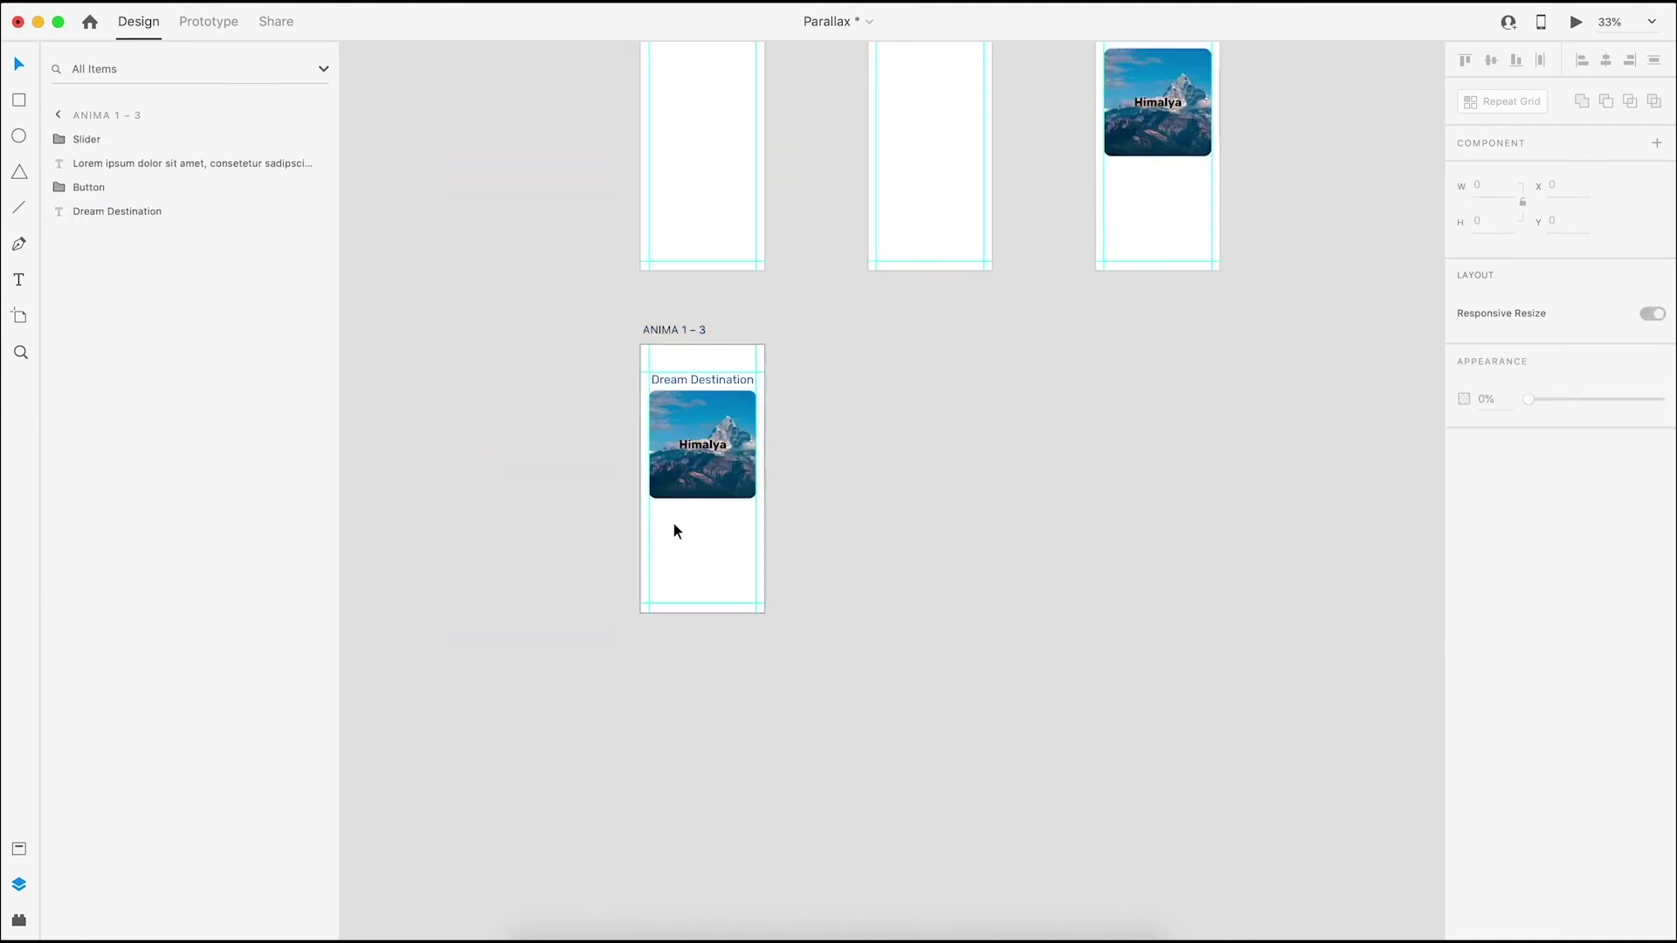
{"action": "left_click_drag", "start_coordinate": [643, 525], "coordinate": [646, 528]}
{"action": "left_click_drag", "start_coordinate": [1530, 706], "coordinate": [1658, 706]}
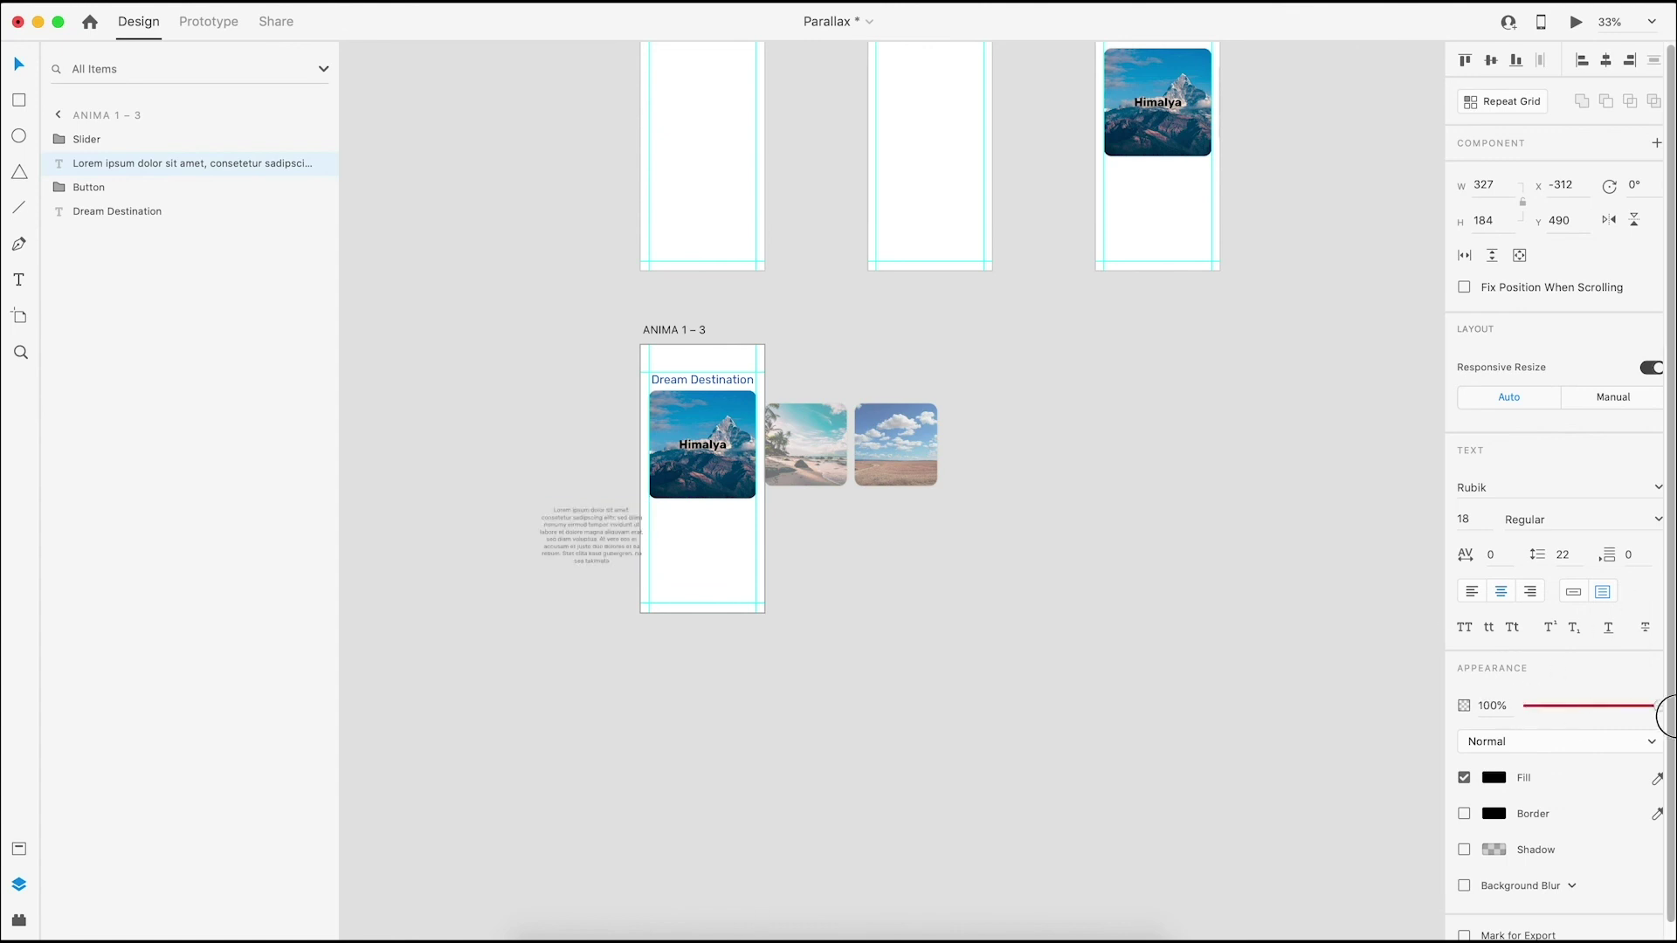
{"action": "left_click", "coordinate": [1605, 60]}
{"action": "left_click_drag", "start_coordinate": [1022, 543], "coordinate": [876, 637]}
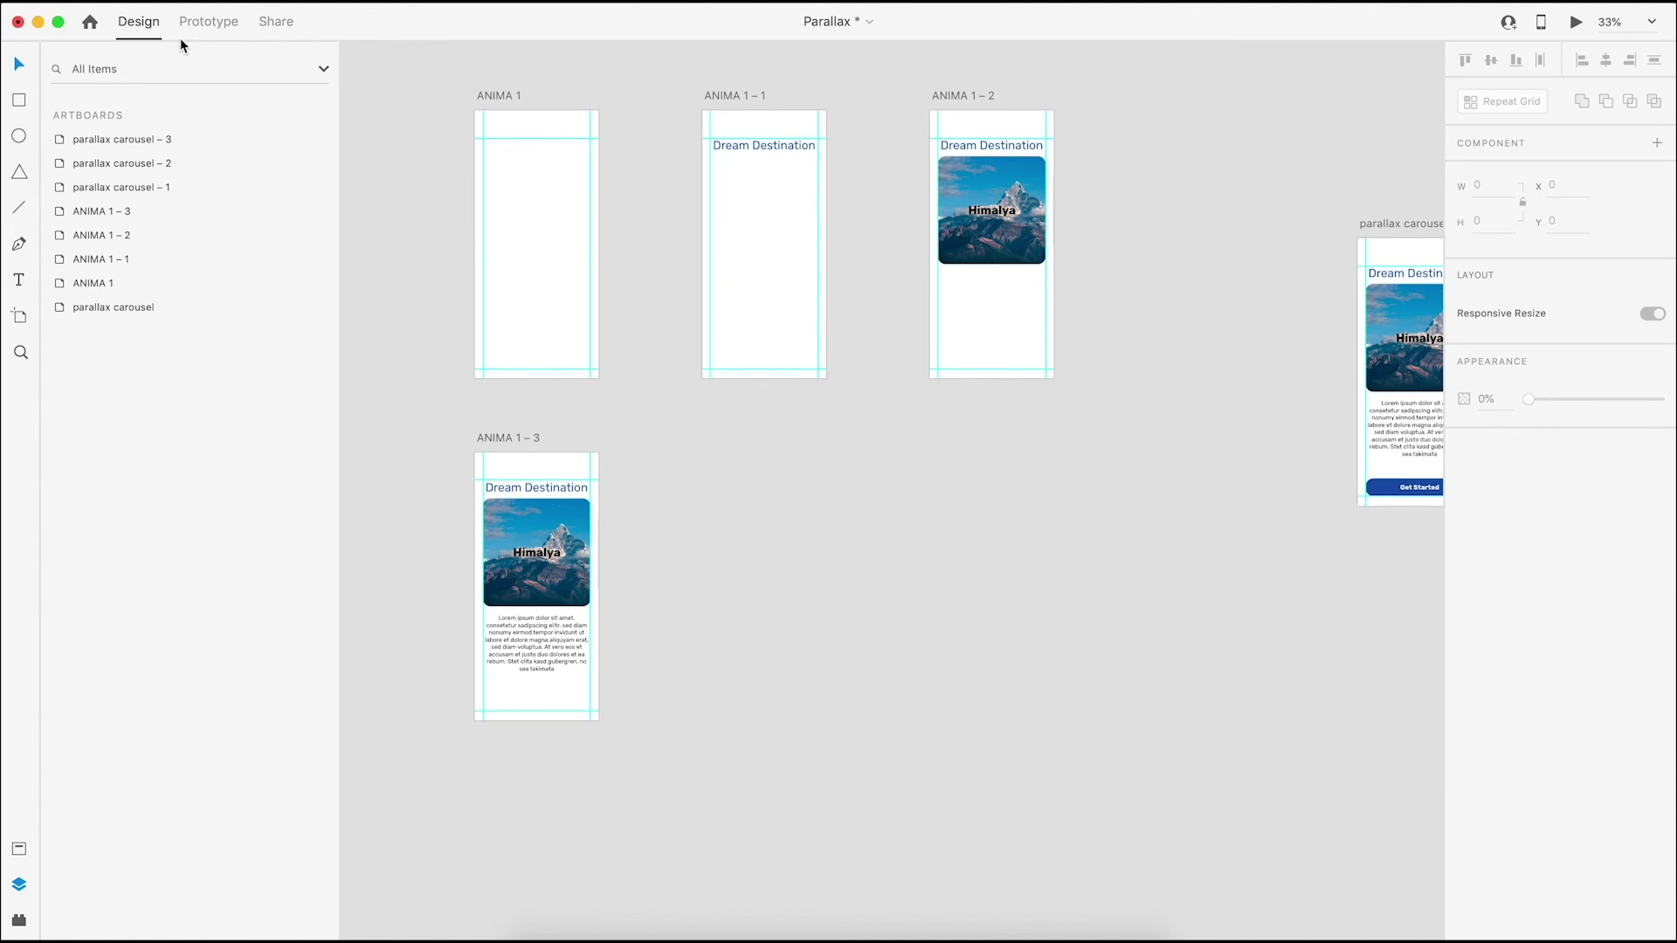
Switch to prototyping and link the ANIMA 1 artboard to ANIMA 1 – 1
{"action": "left_click", "coordinate": [194, 18]}
{"action": "left_click", "coordinate": [482, 94]}
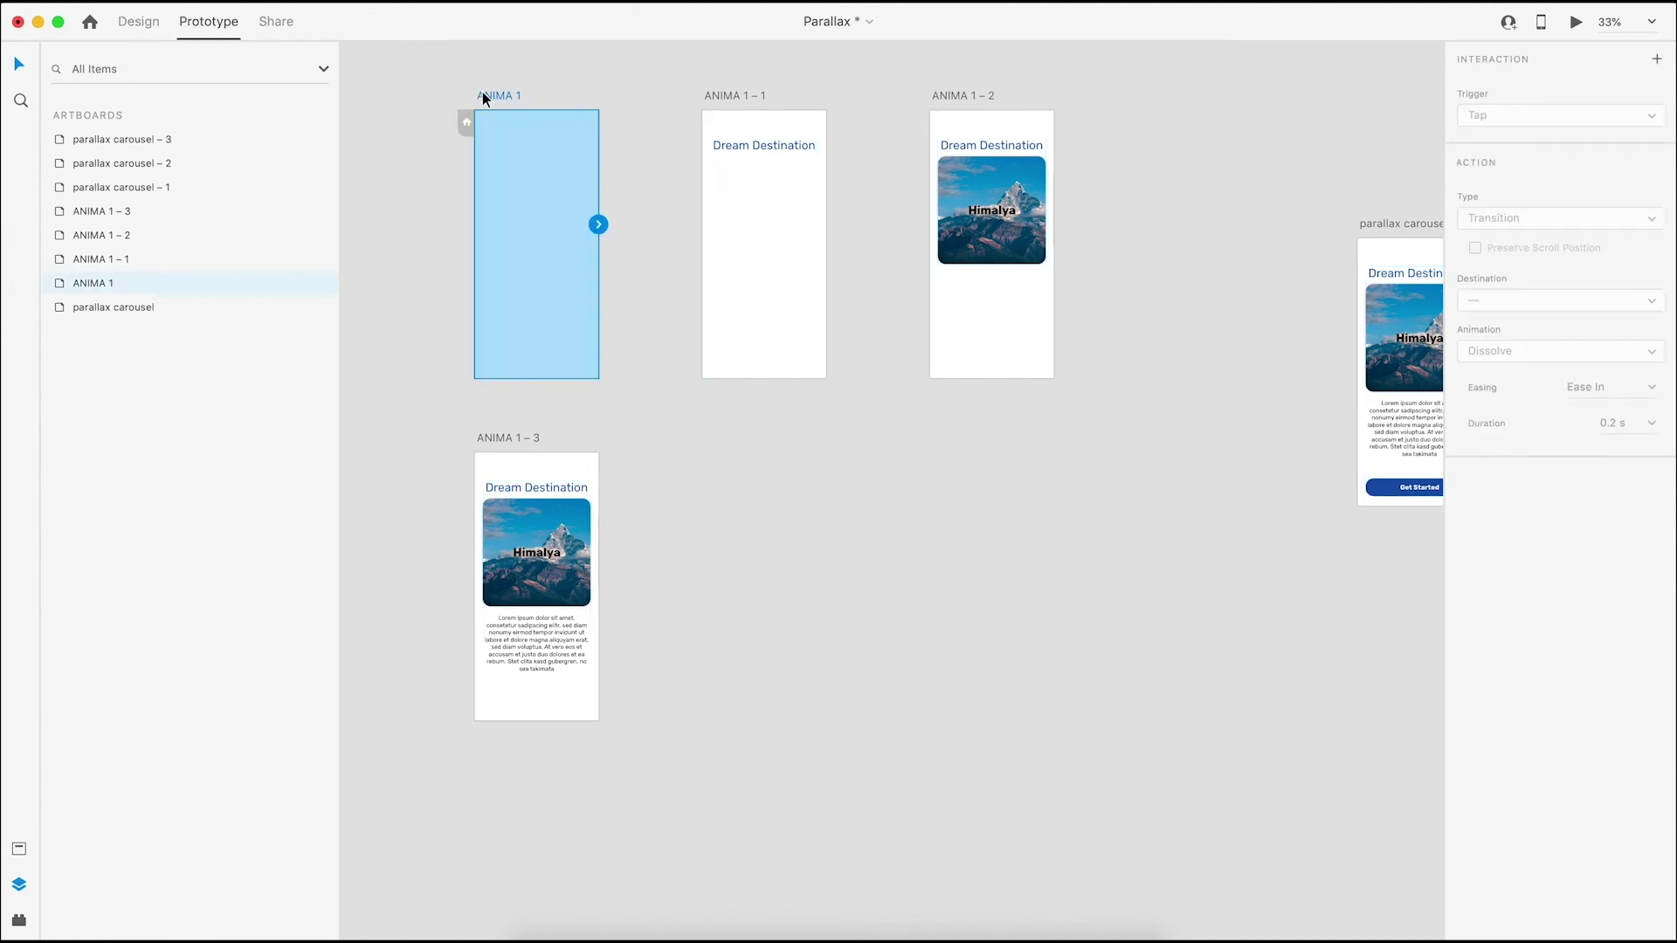
{"action": "left_click_drag", "start_coordinate": [598, 224], "coordinate": [819, 230]}
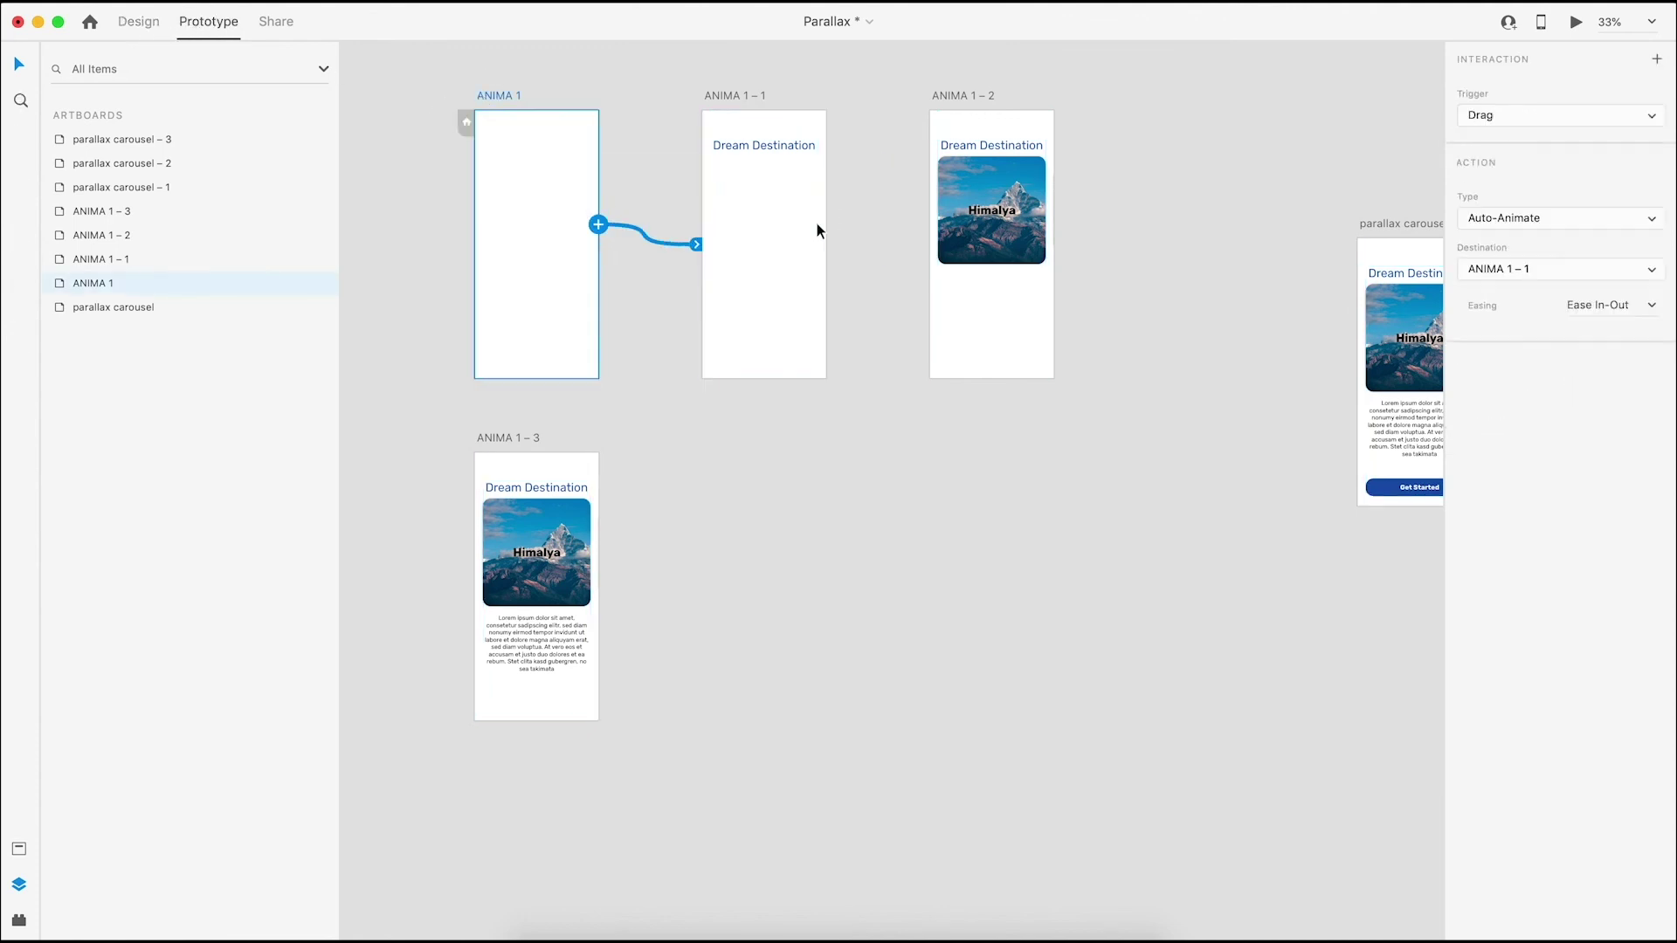
Give the ANIMA 1 link a Time trigger and a 0.6 s duration, and preview the transition
{"action": "left_click", "coordinate": [1527, 122]}
{"action": "left_click", "coordinate": [1505, 133]}
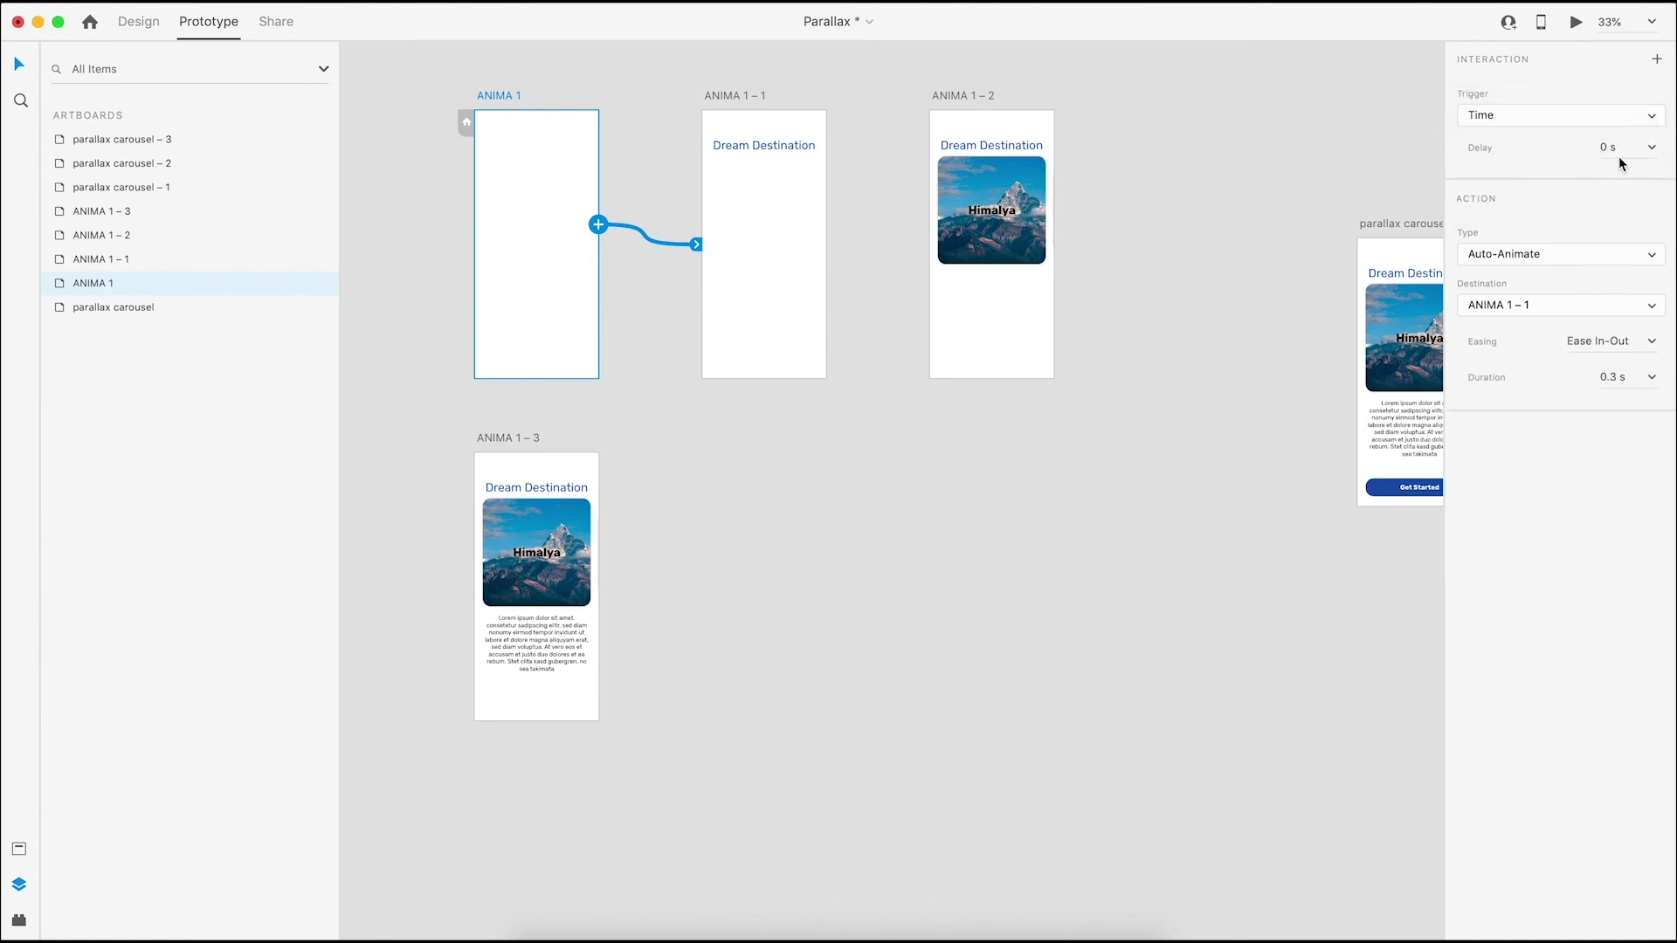
{"action": "left_click", "coordinate": [1645, 378]}
{"action": "left_click", "coordinate": [1614, 438]}
{"action": "left_click", "coordinate": [1576, 22]}
{"action": "left_click", "coordinate": [162, 29]}
Link ANIMA 1 – 1 to ANIMA 1 – 2 with the same timed Auto-Animate transition and preview it
{"action": "left_click", "coordinate": [721, 98]}
{"action": "left_click_drag", "start_coordinate": [822, 229], "coordinate": [965, 158]}
{"action": "left_click", "coordinate": [1579, 22]}
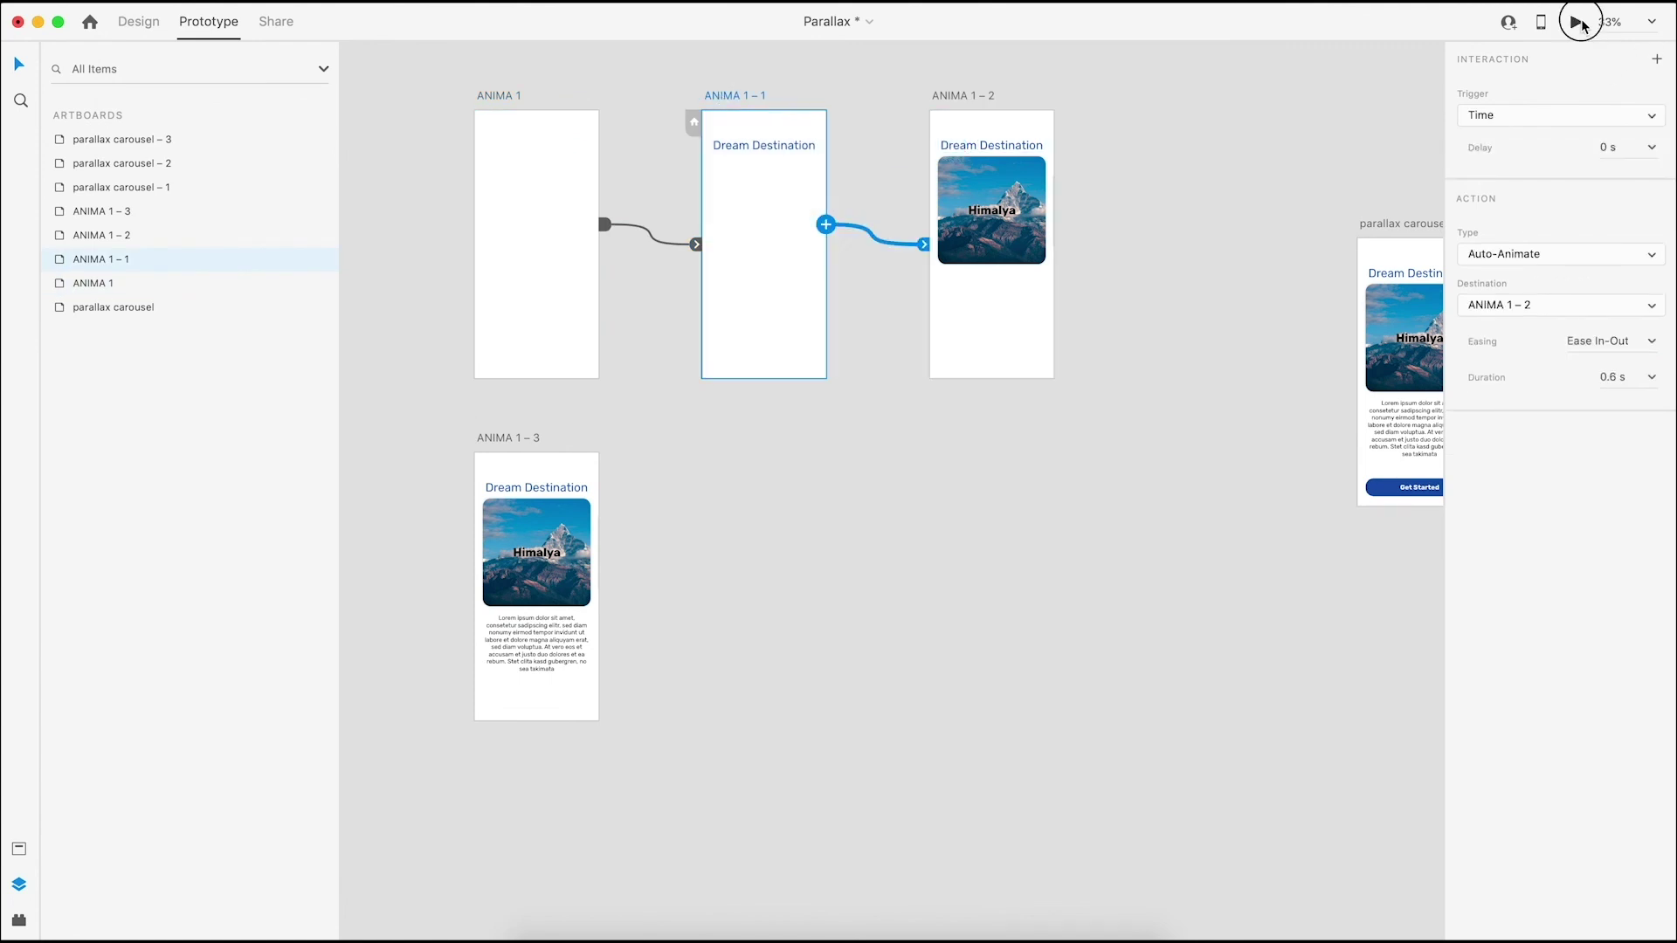
{"action": "left_click", "coordinate": [163, 32]}
Link ANIMA 1 – 2 to ANIMA 1 – 3 with the same timed Auto-Animate transition and preview it
{"action": "left_click", "coordinate": [967, 93]}
{"action": "left_click_drag", "start_coordinate": [1054, 225], "coordinate": [542, 509]}
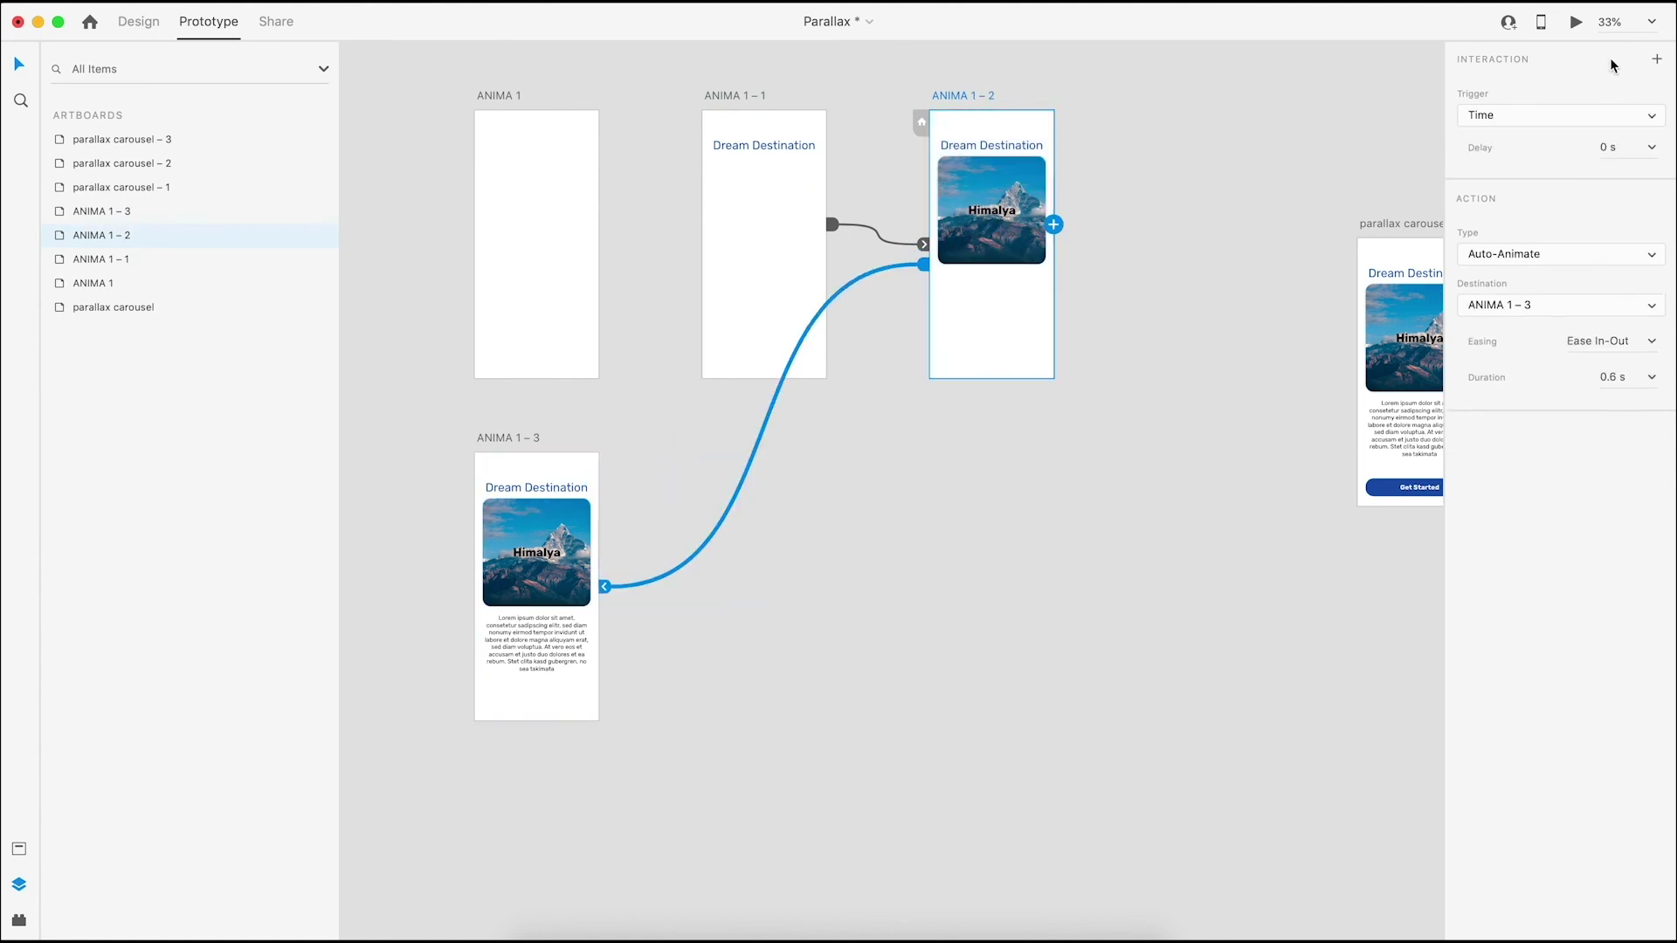
{"action": "left_click", "coordinate": [1576, 22]}
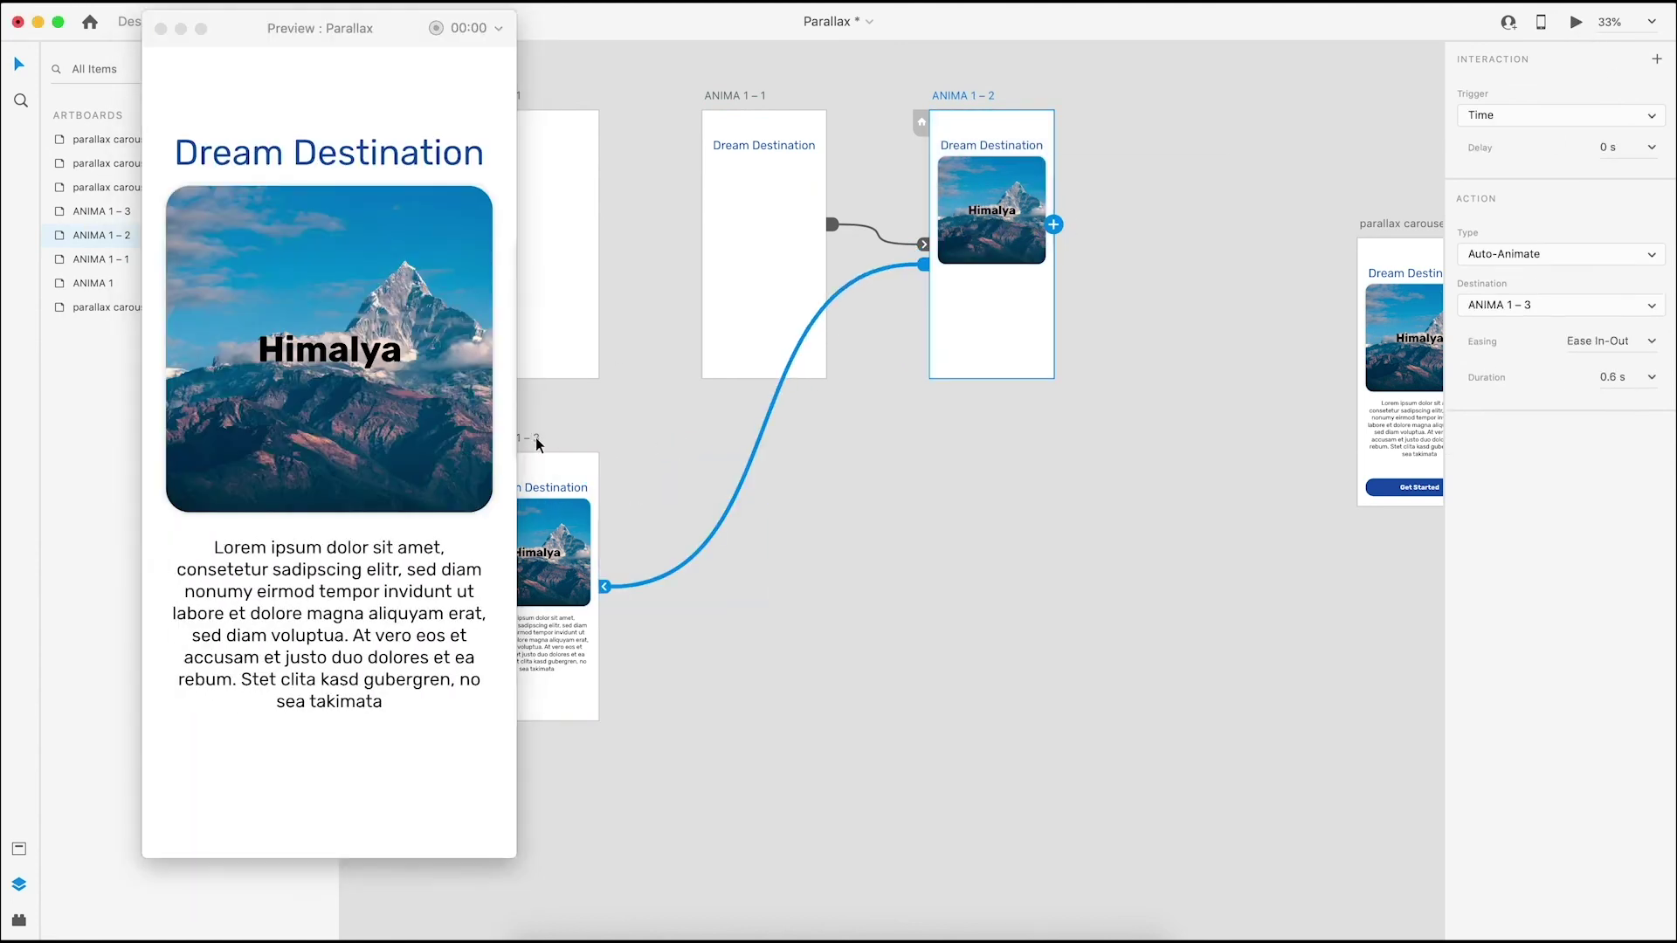
Link ANIMA 1 – 3 to the parallax carousel artboard with the same timed transition, preview it and close the preview
{"action": "left_click", "coordinate": [545, 459]}
{"action": "left_click_drag", "start_coordinate": [599, 567], "coordinate": [1388, 240]}
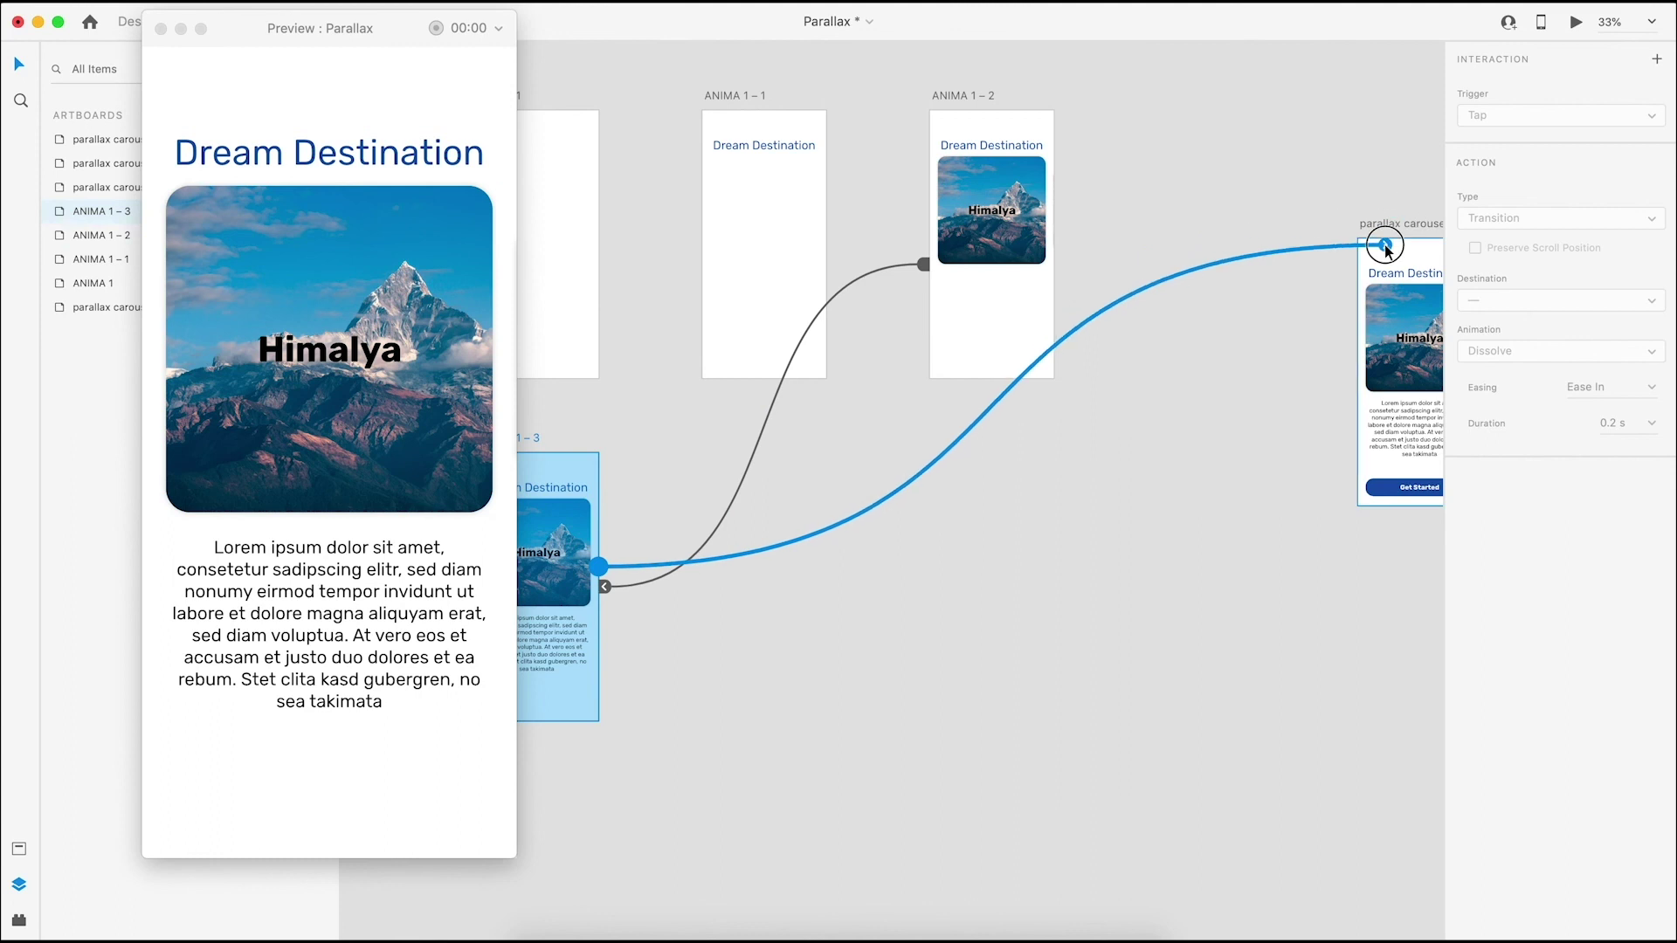
{"action": "left_click", "coordinate": [1576, 22]}
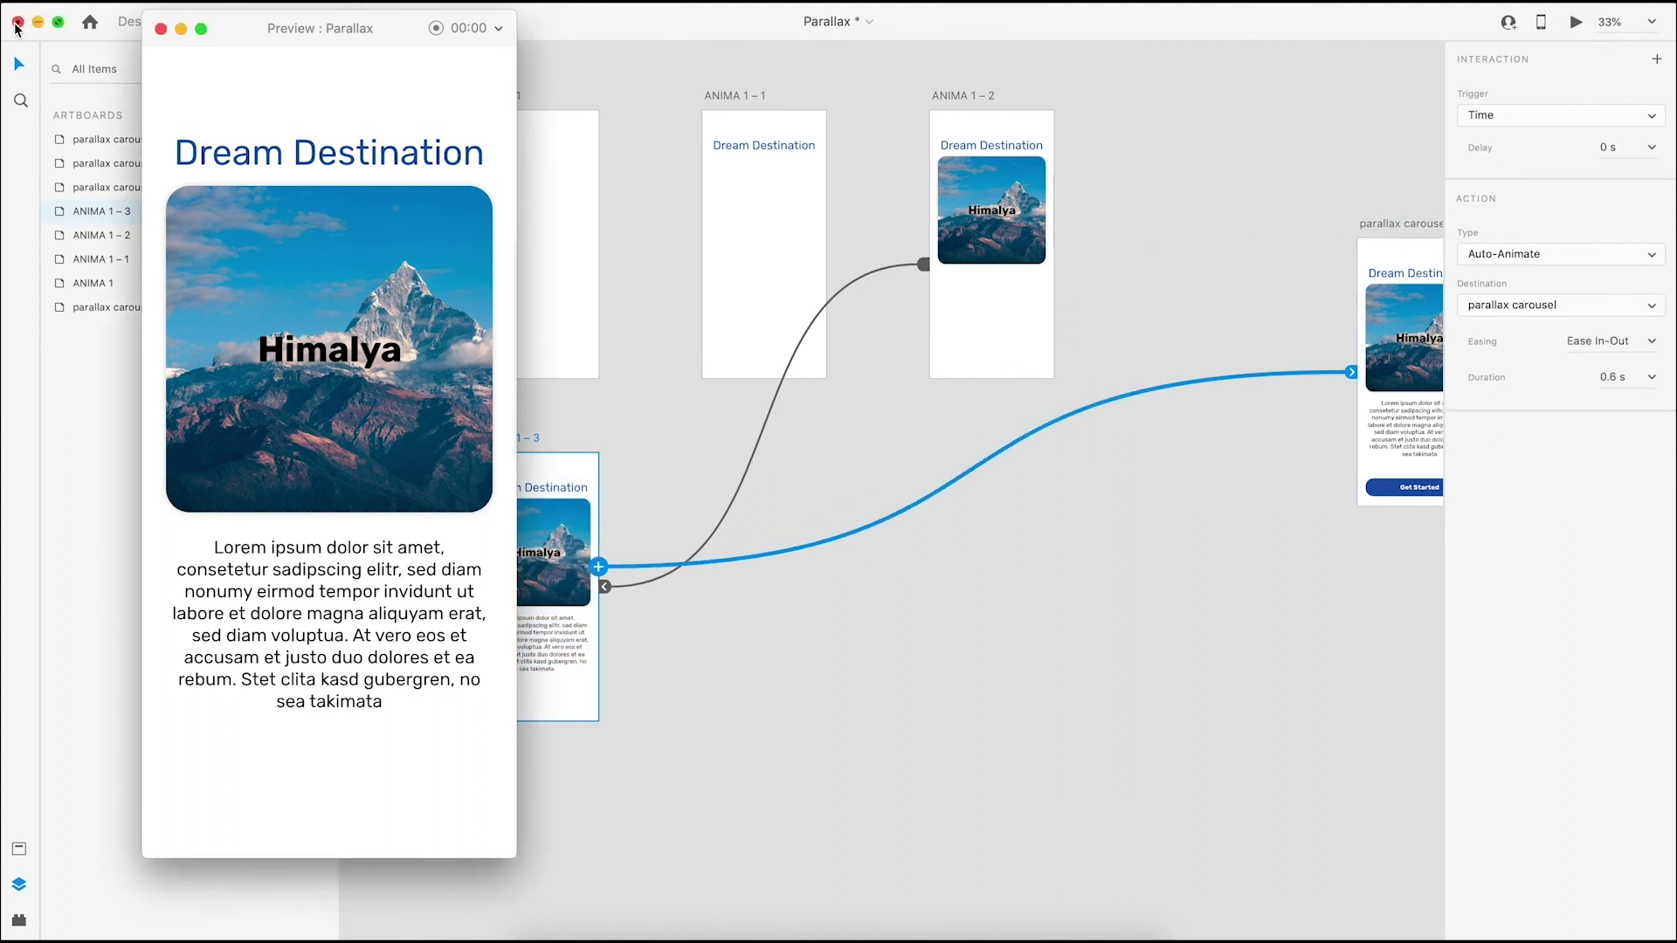
{"action": "left_click", "coordinate": [161, 28]}
Make ANIMA 1 the prototype's home screen and preview the full intro, including a swipe on the slider
{"action": "left_click", "coordinate": [507, 96]}
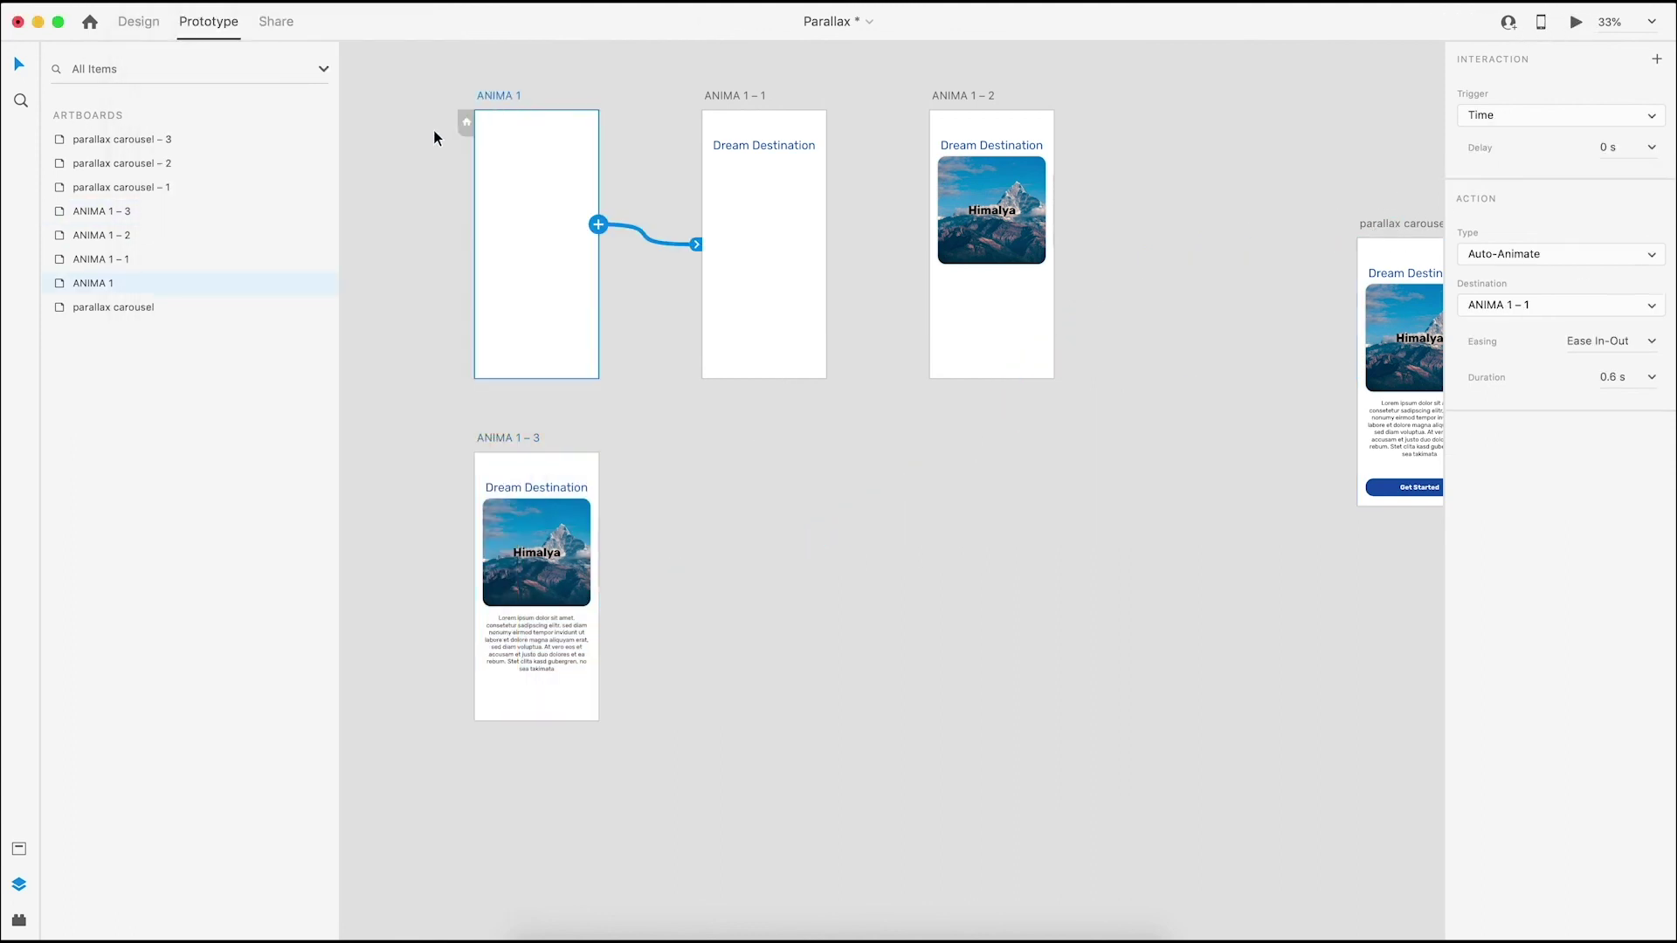
{"action": "left_click", "coordinate": [467, 123]}
{"action": "left_click", "coordinate": [1576, 23]}
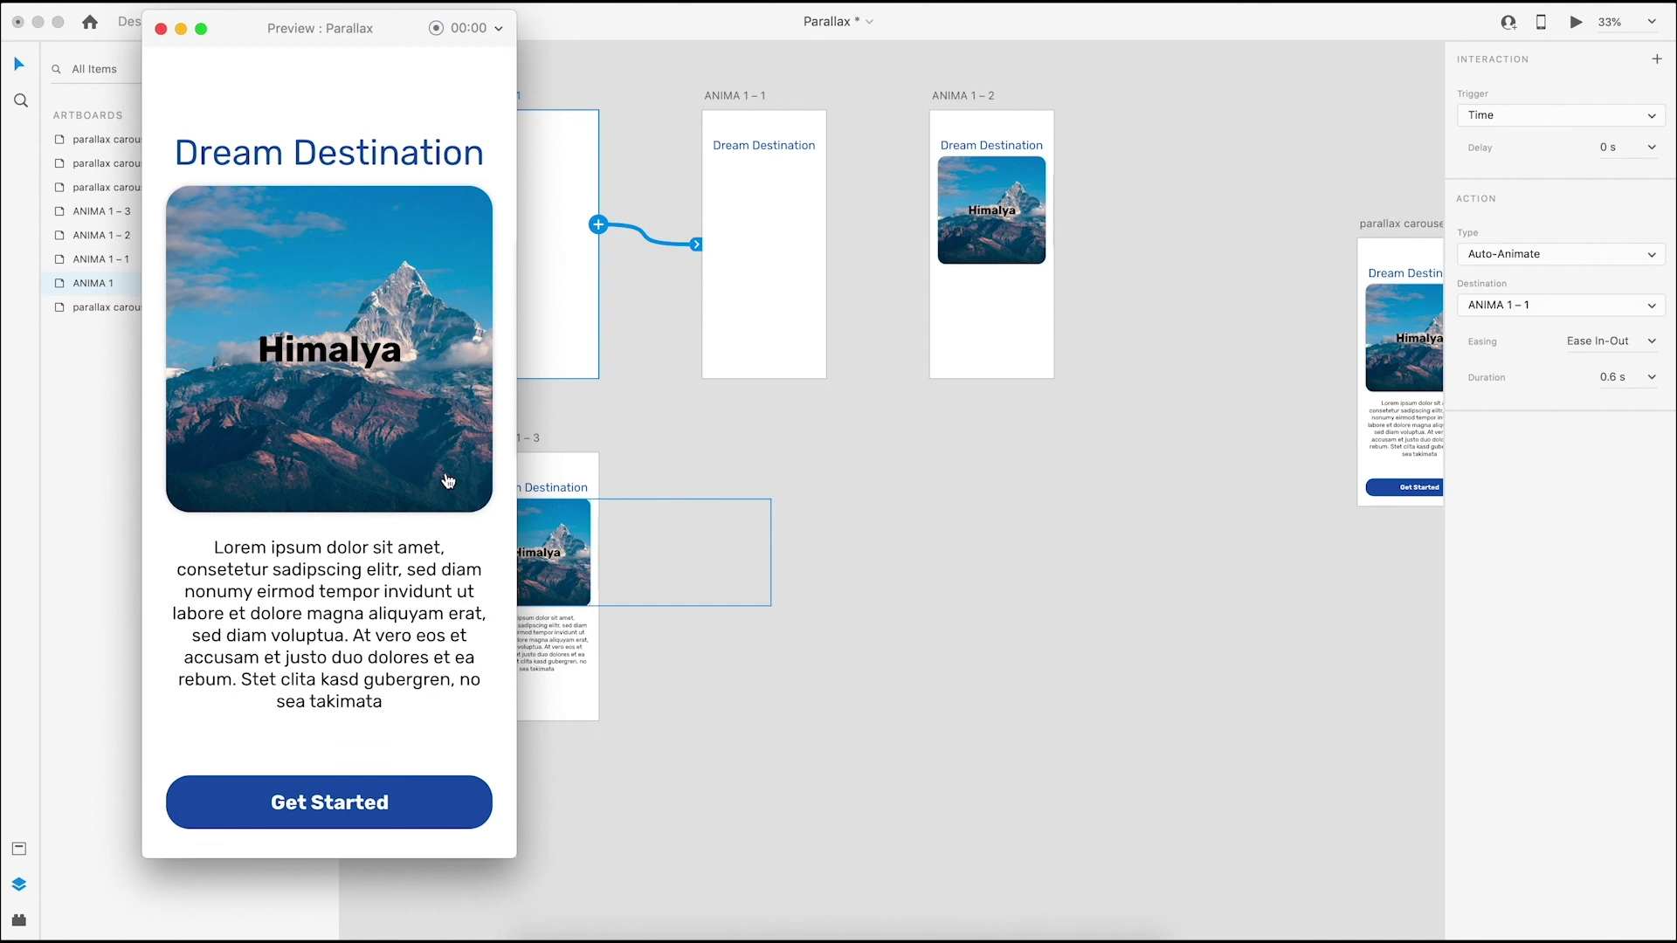
{"action": "left_click_drag", "start_coordinate": [465, 432], "coordinate": [331, 432]}
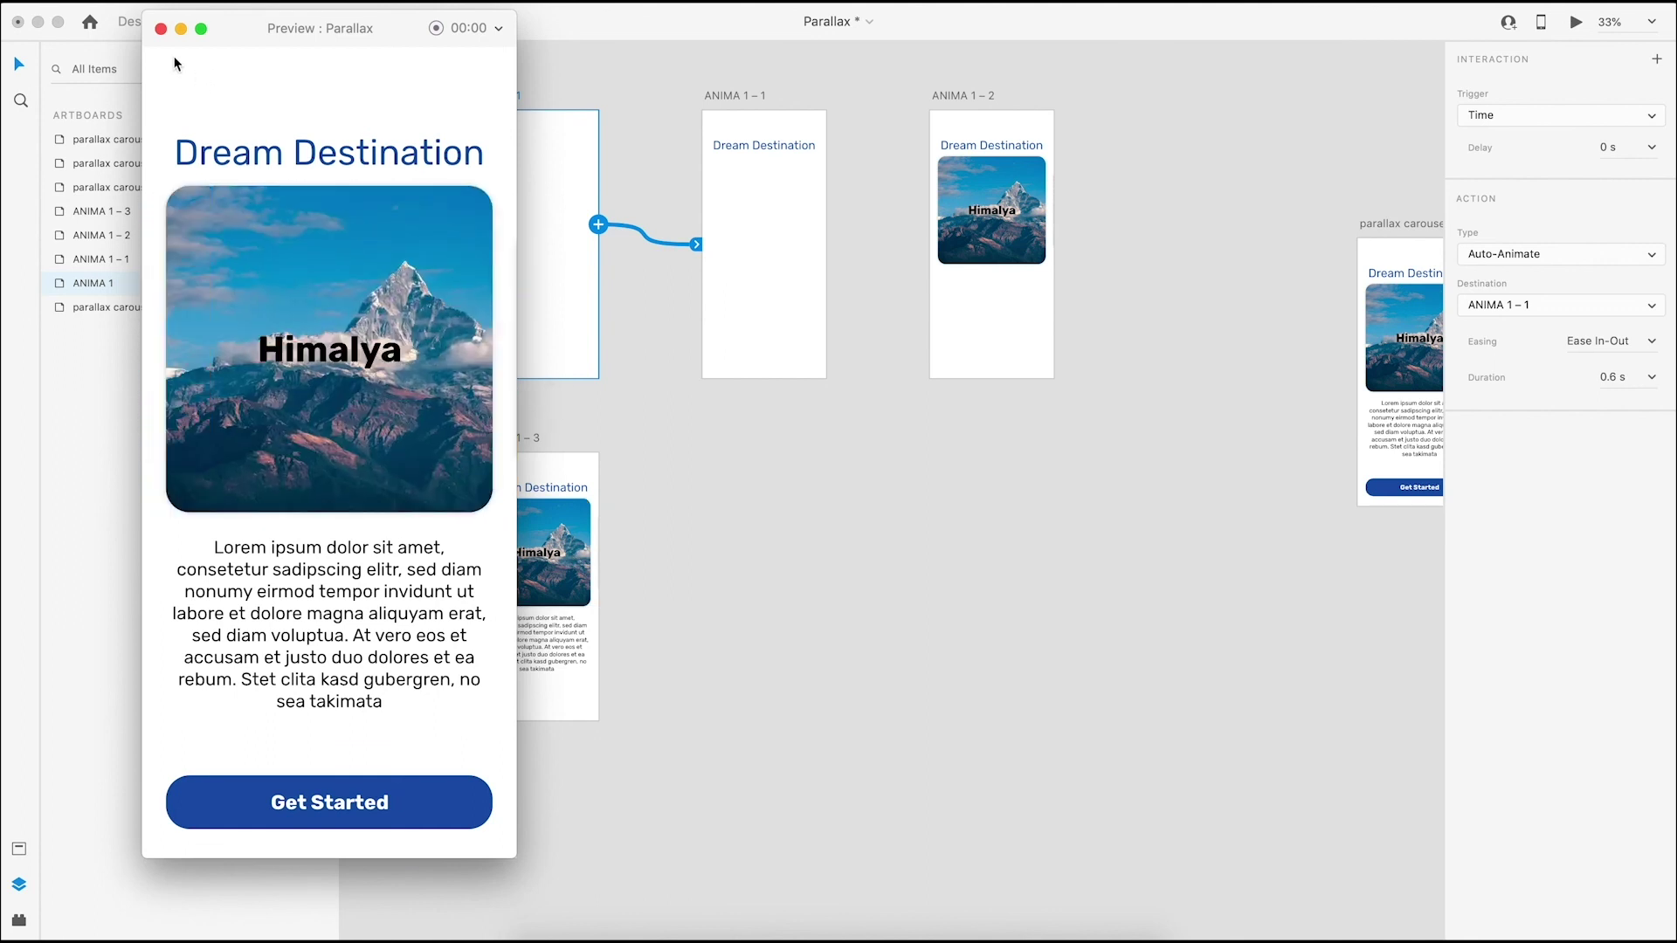
{"action": "left_click", "coordinate": [162, 31]}
{"action": "left_click", "coordinate": [1055, 531]}
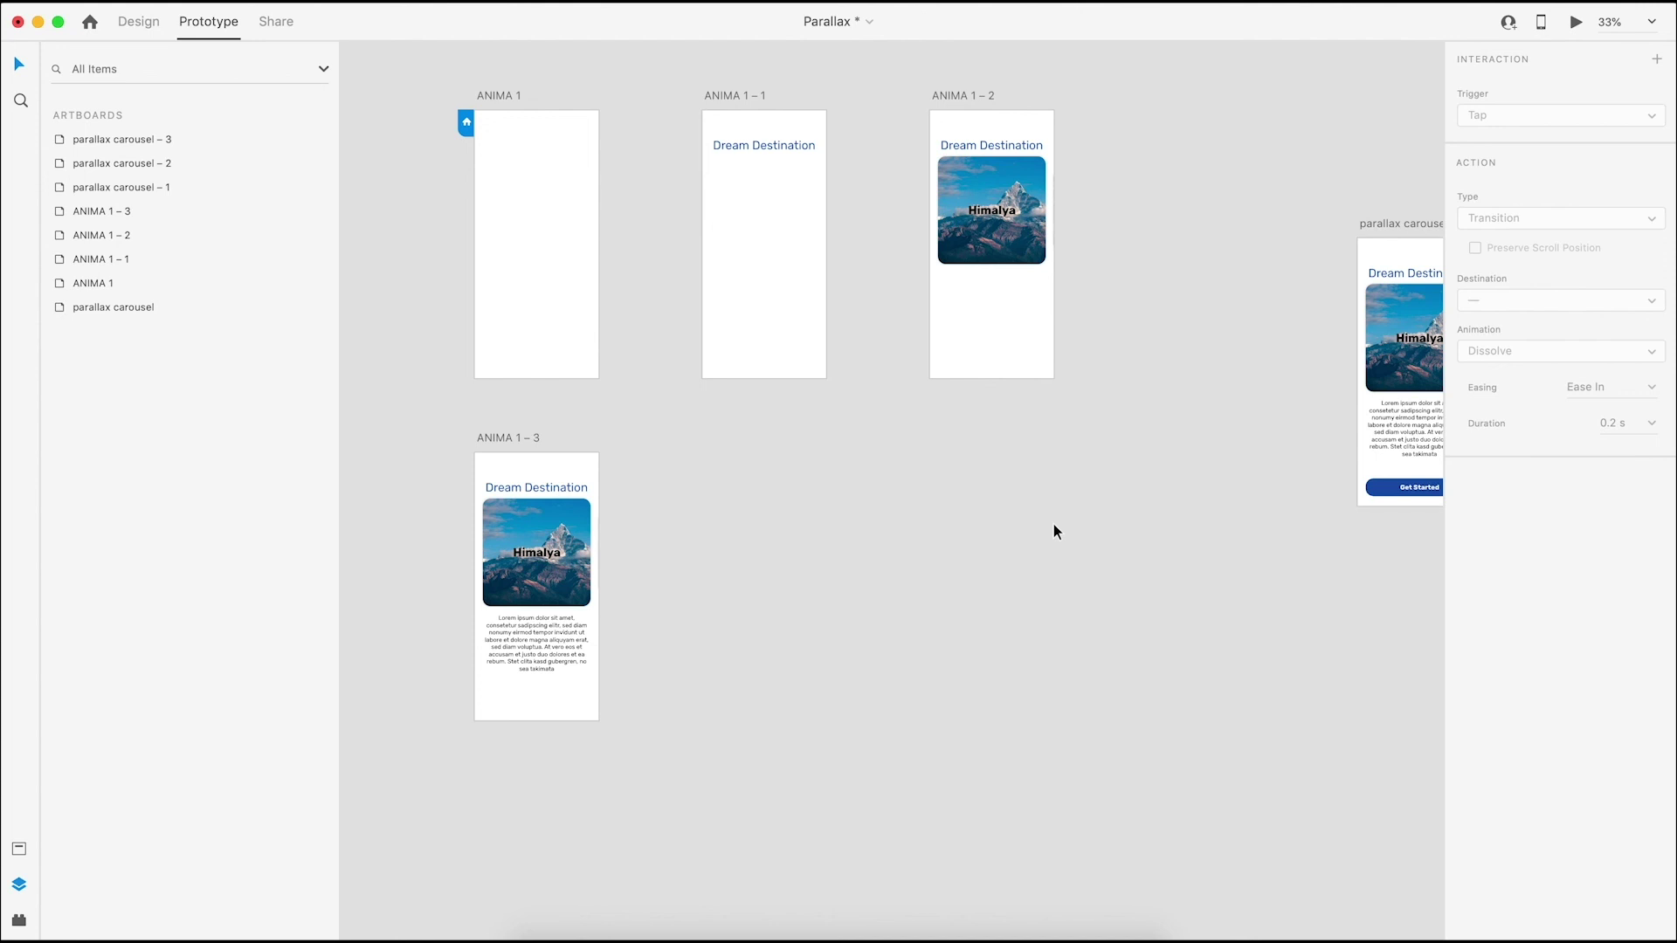
{"action": "left_click_drag", "start_coordinate": [1145, 496], "coordinate": [864, 483]}
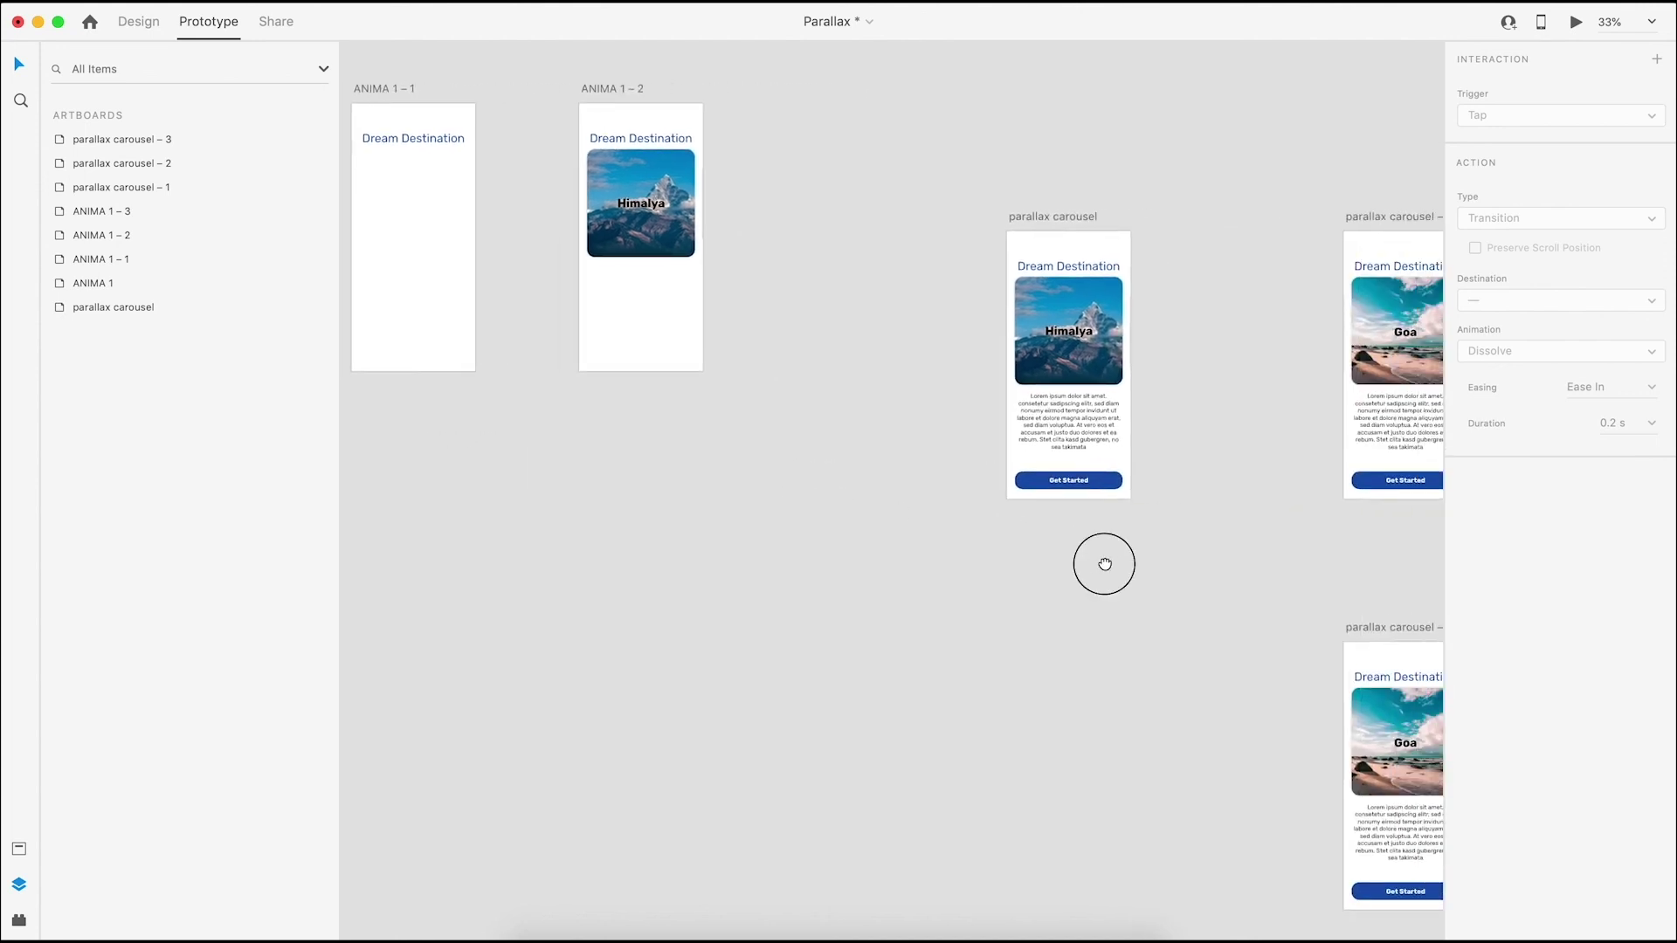
{"action": "left_click_drag", "start_coordinate": [1101, 561], "coordinate": [812, 523]}
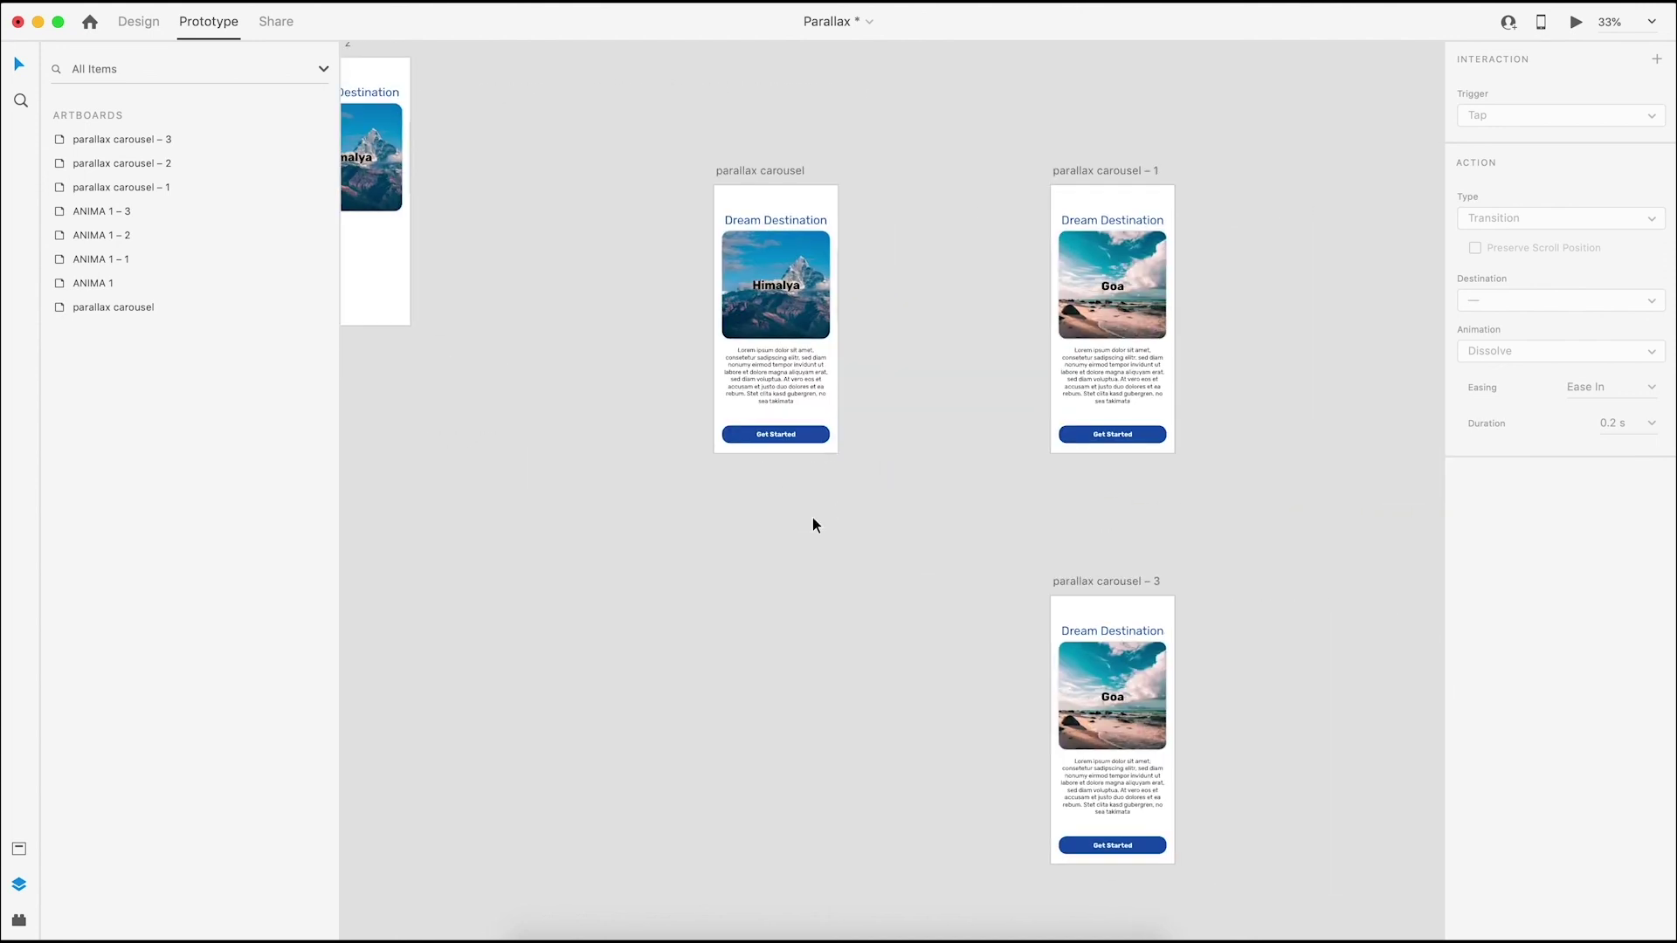